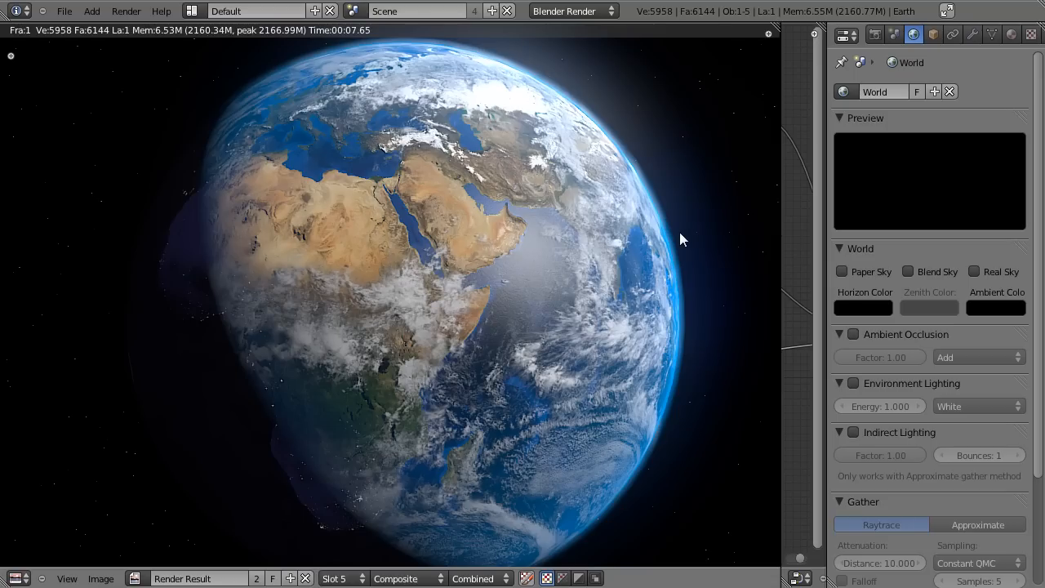
Close the render view, inspect the wireframe Earth sphere from another angle, and return to the camera view
key("Escape")
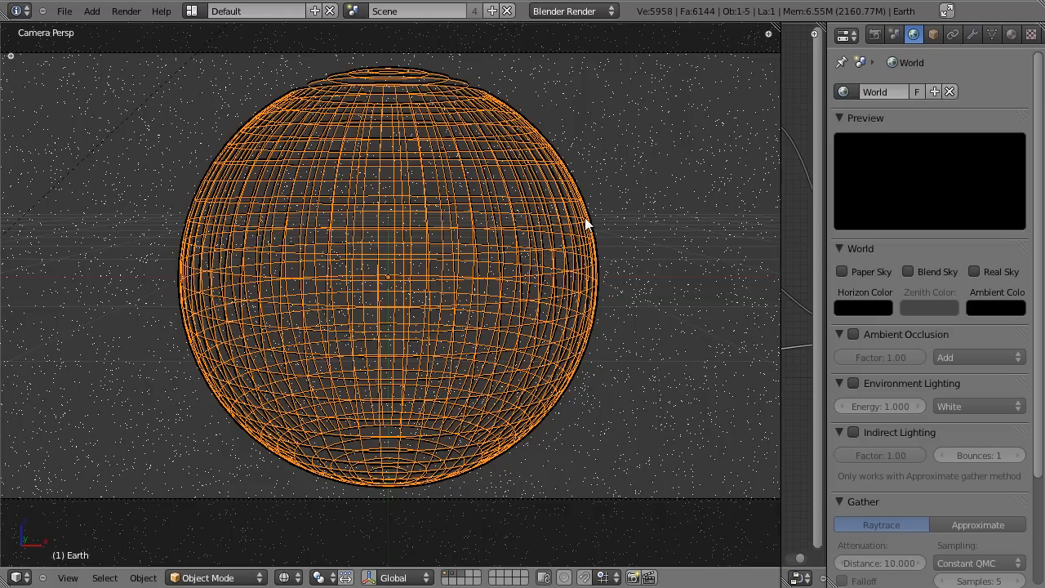
middle_click_drag(596, 199, 508, 304)
scroll(508, 304, "up", 2)
scroll(509, 311, "up", 4)
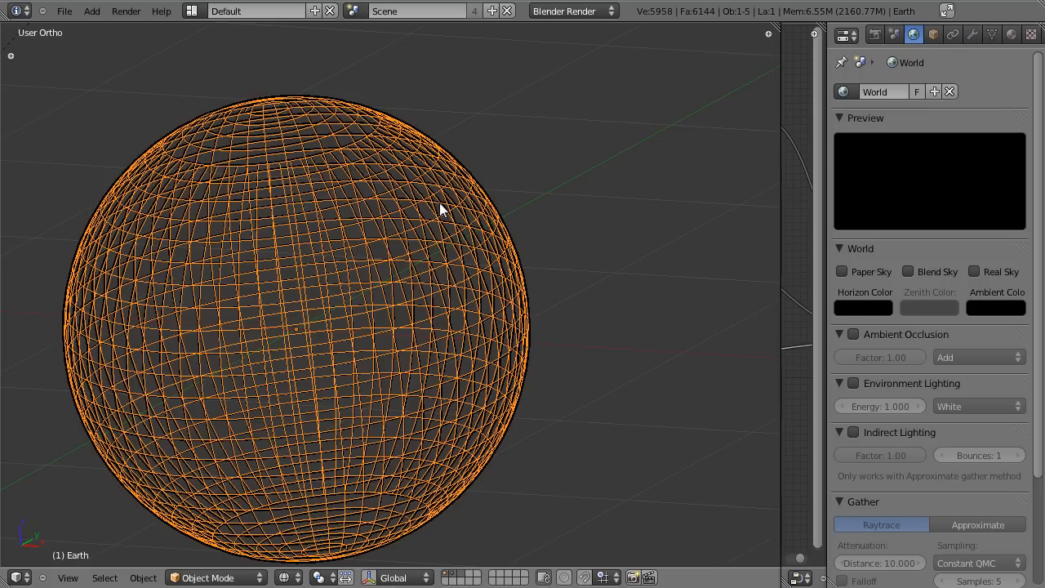
key("KP_0")
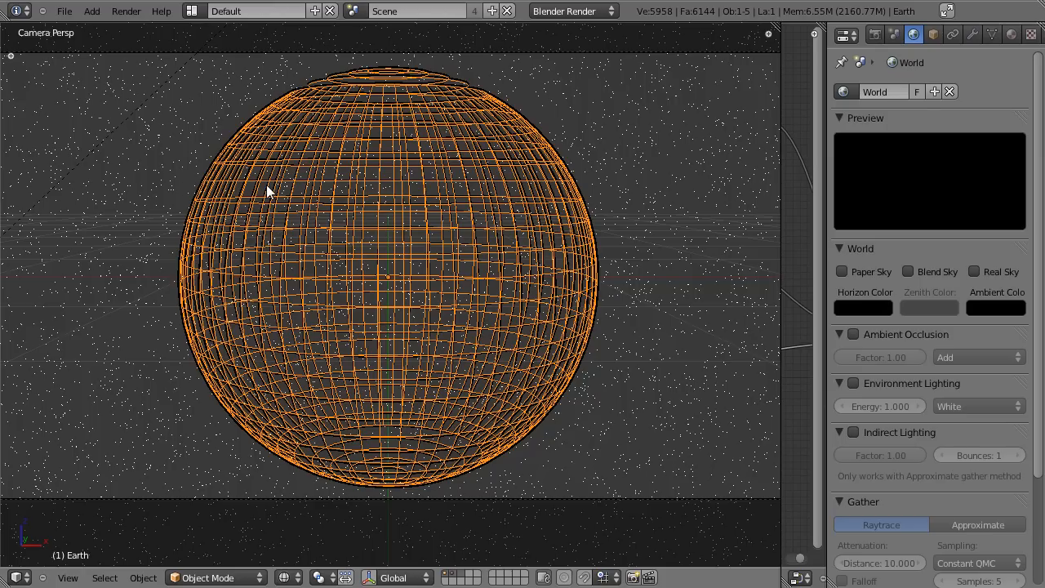
Examine the overlapping Atmosphere and Clouds spheres, and compare the Atmosphere's Fresnel material with the rendered image
right_click(239, 147)
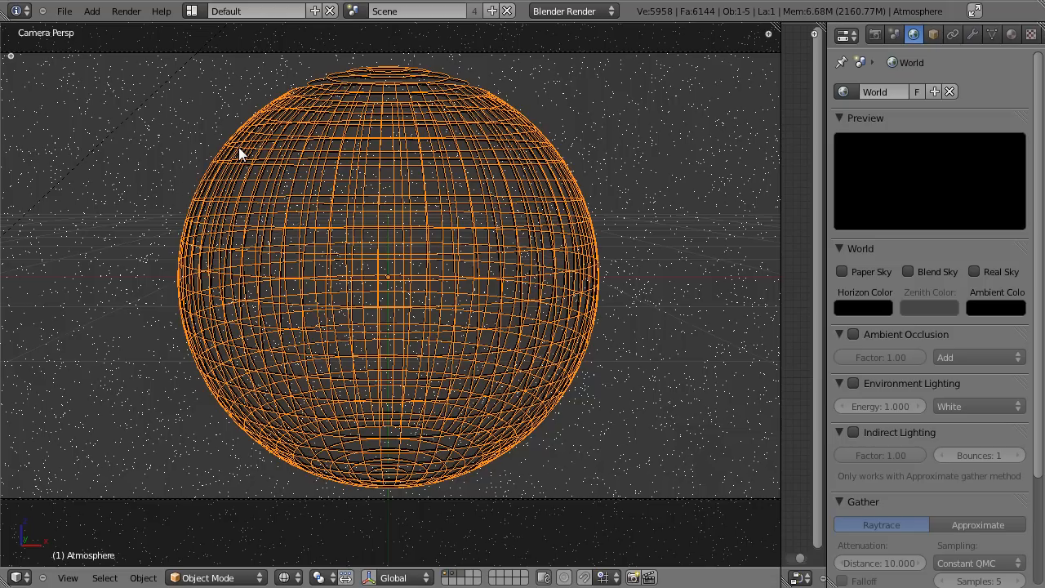
right_click(234, 151)
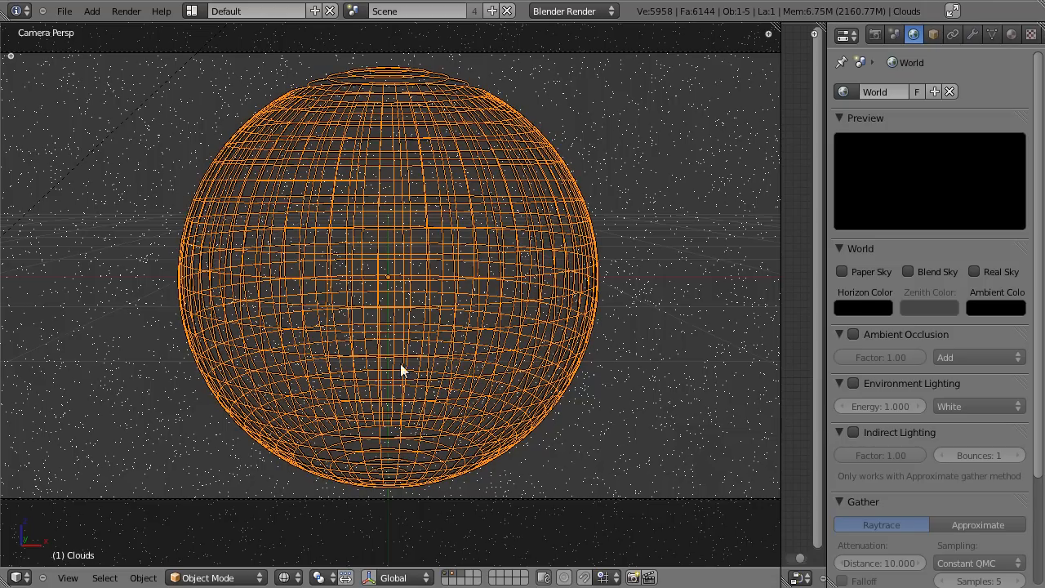
right_click(188, 184)
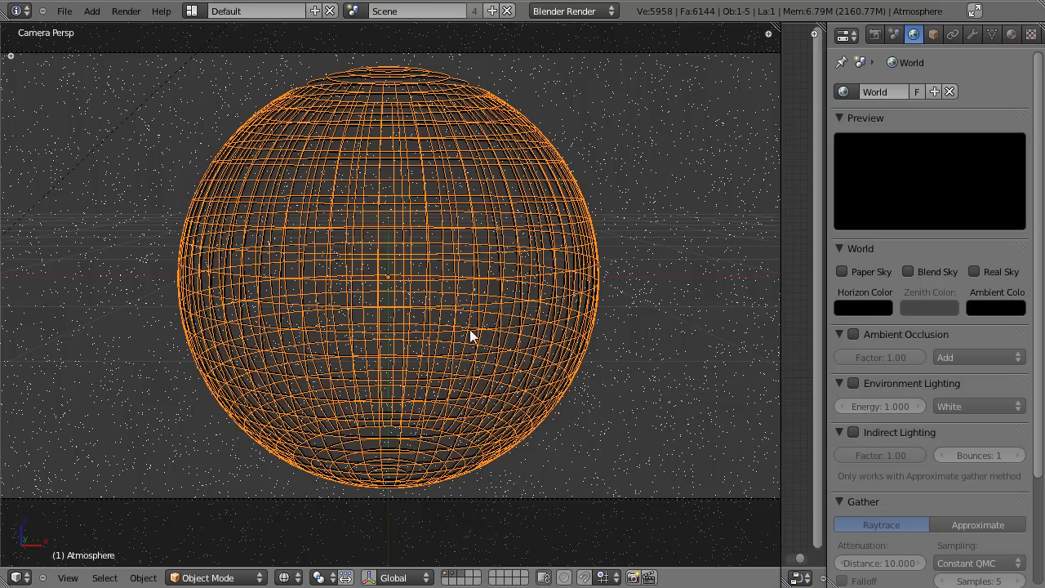
left_click(1011, 34)
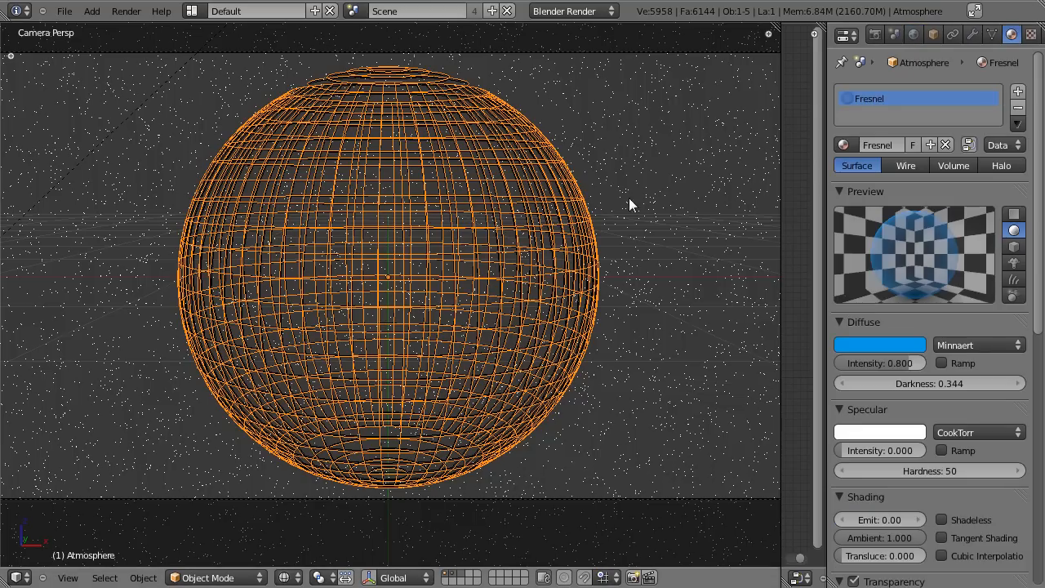
key("F11")
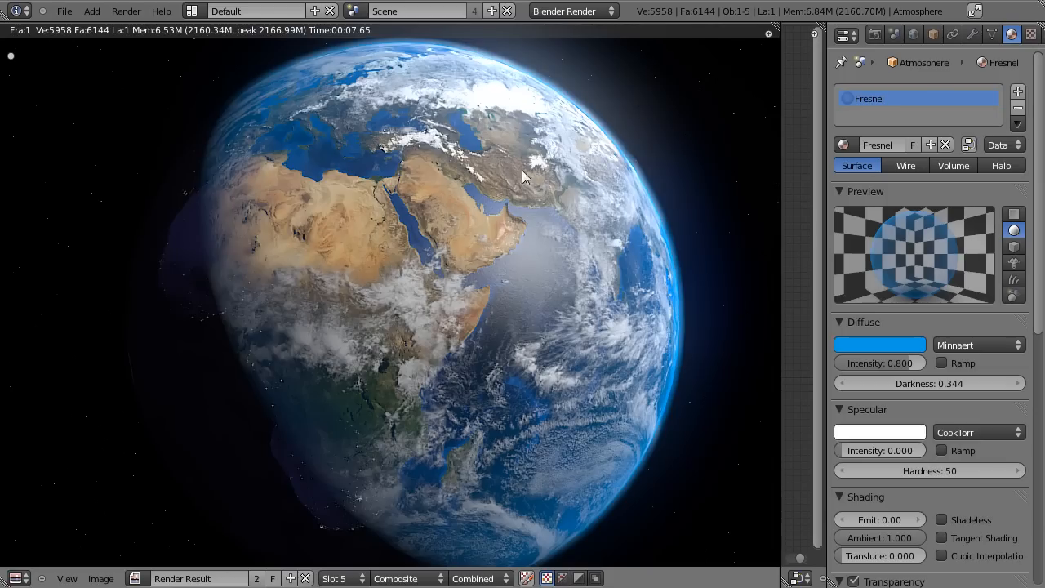
key("F11")
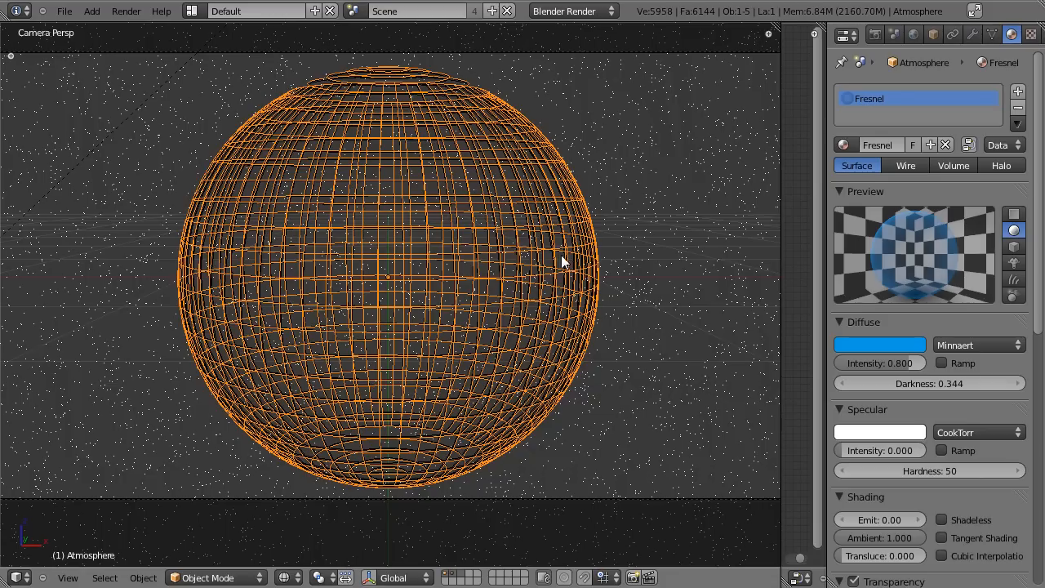
Inspect the Earth sphere's Night texture and its material node setup in an enlarged node editor, including the Day material node
right_click(508, 191)
right_click(508, 191)
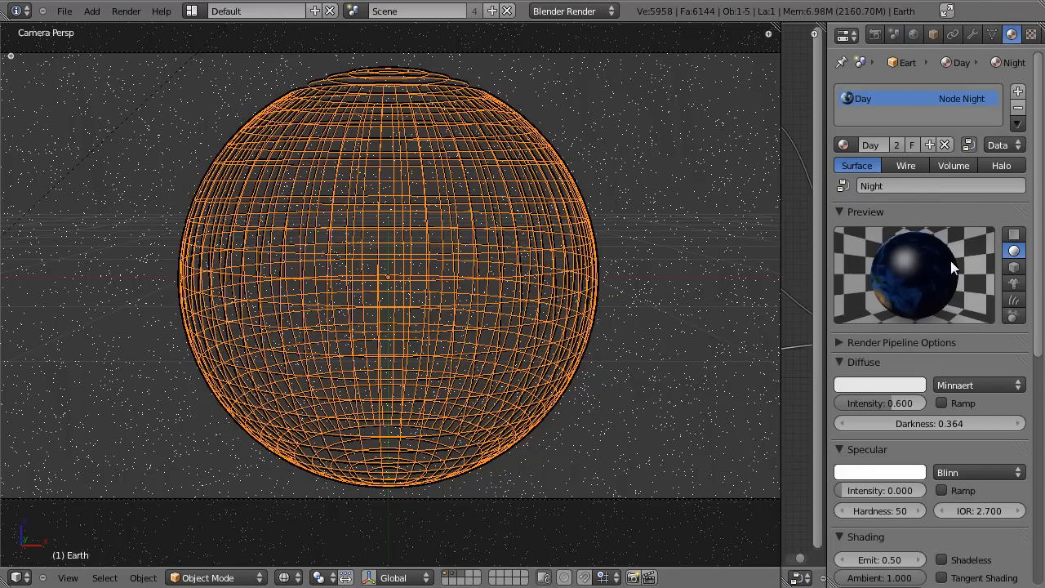
left_click(1031, 35)
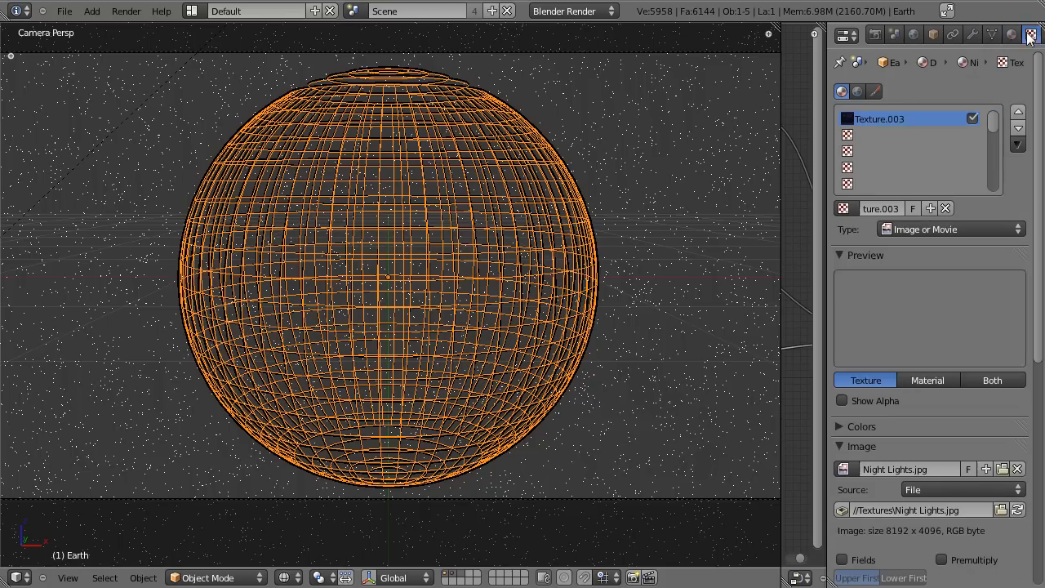
left_click(1012, 34)
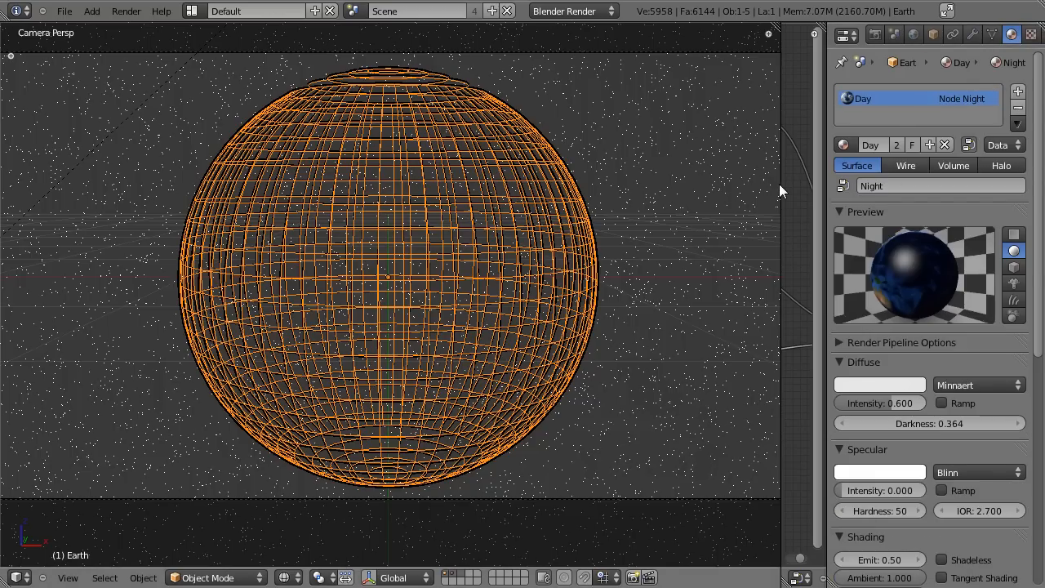
left_click_drag(780, 184, 444, 210)
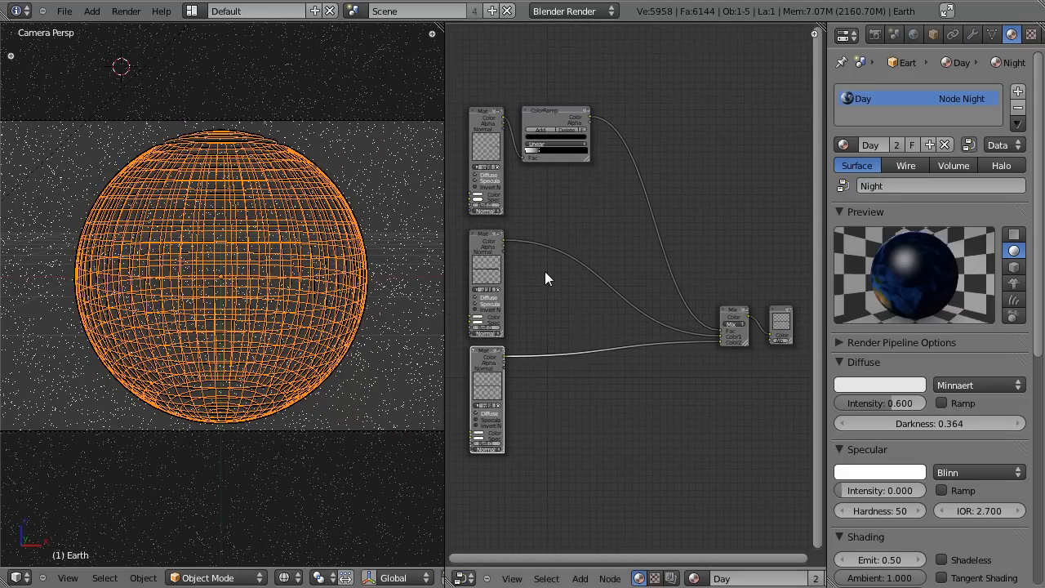
scroll(545, 273, "up", 1)
left_click(483, 270)
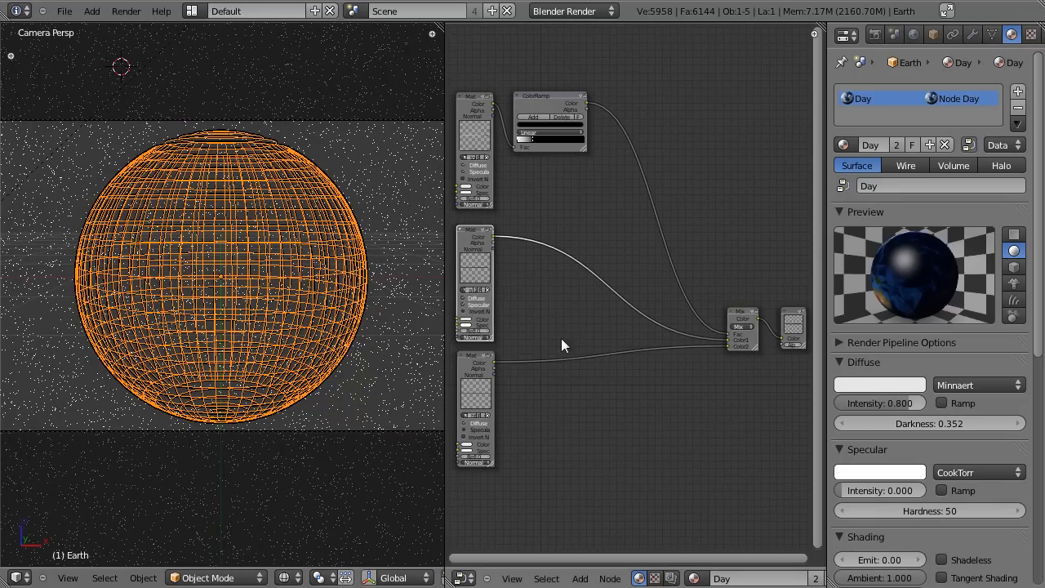
scroll(578, 342, "down", 2)
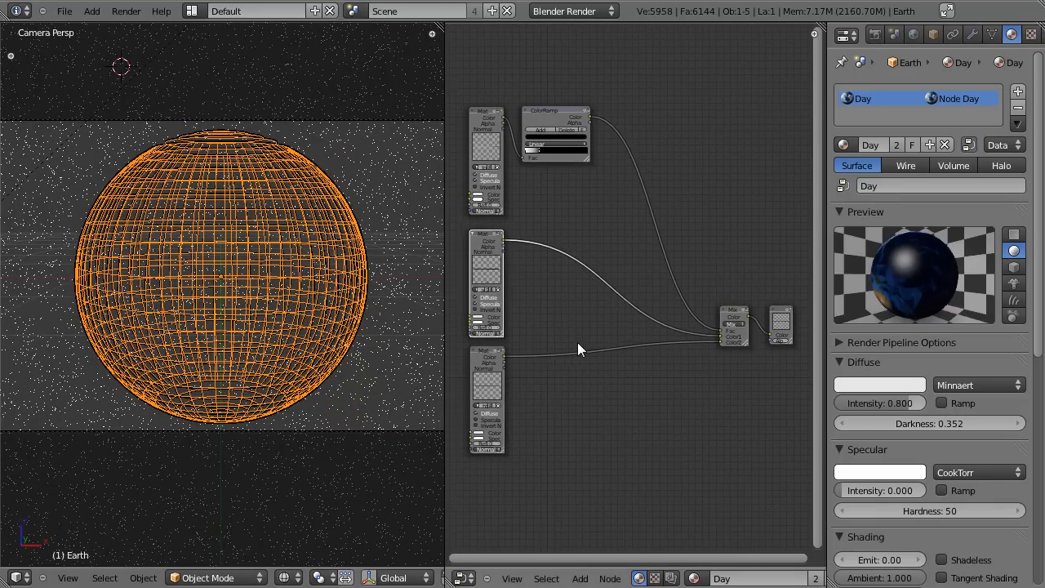
scroll(578, 342, "up", 2)
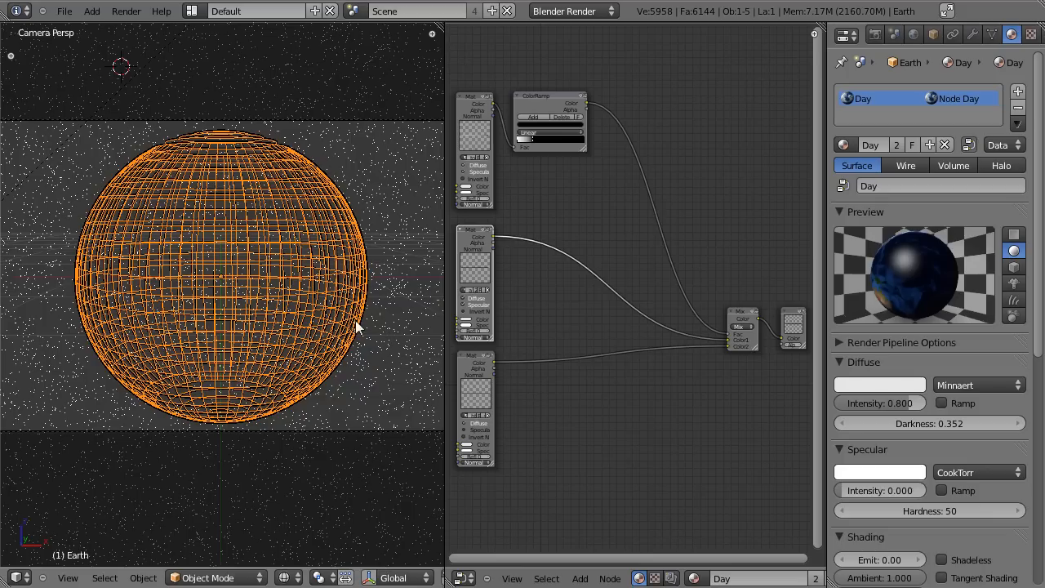
Examine the day-to-night transition and the city lights on the dark side of the rendered Earth, then close the render view
key("F12")
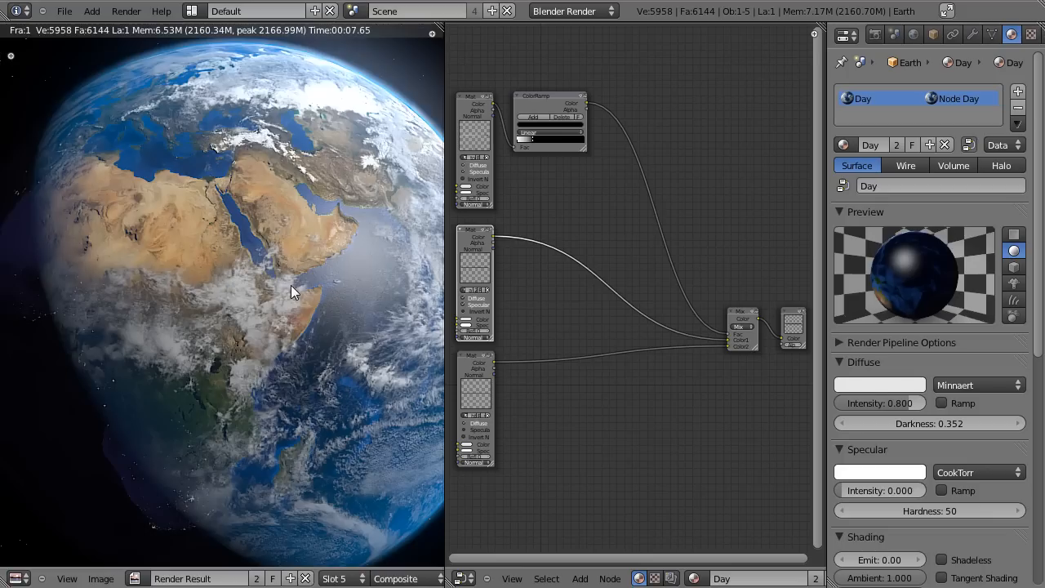
scroll(369, 281, "up", 2)
scroll(272, 319, "down", 3)
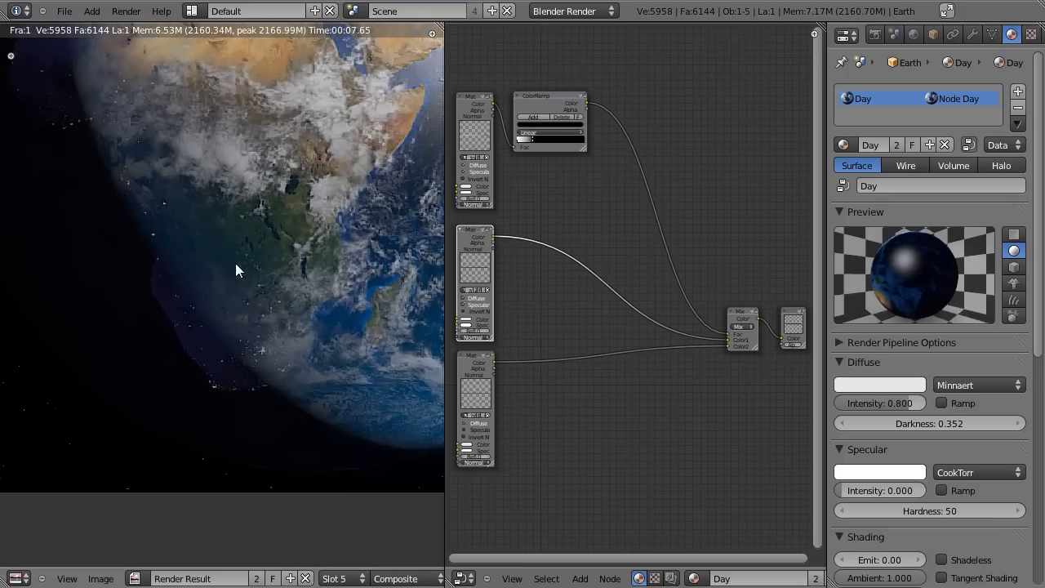
scroll(244, 284, "up", 3)
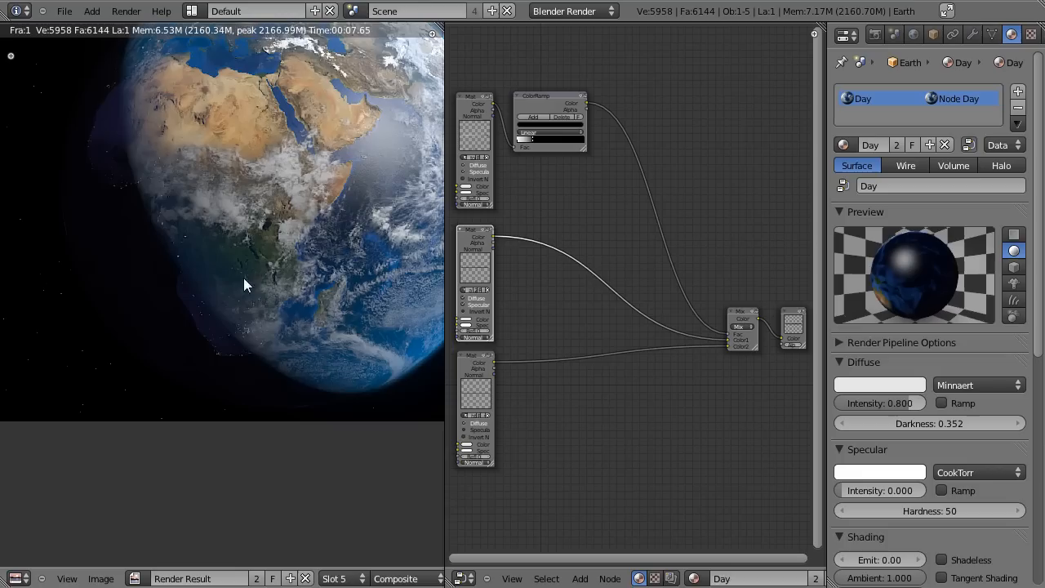
scroll(203, 332, "up", 1)
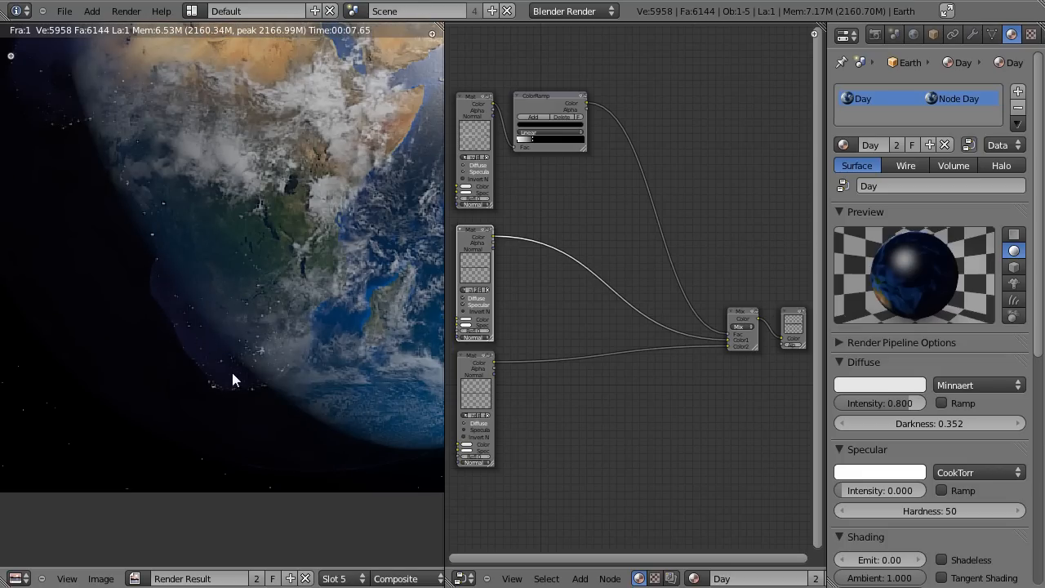
scroll(229, 292, "up", 1)
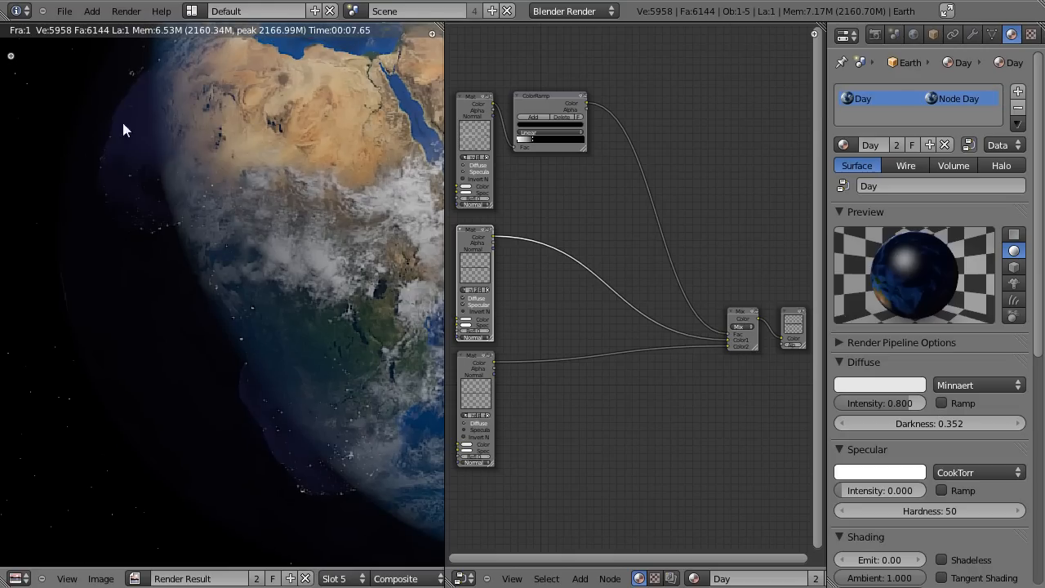
middle_click_drag(270, 339, 210, 271)
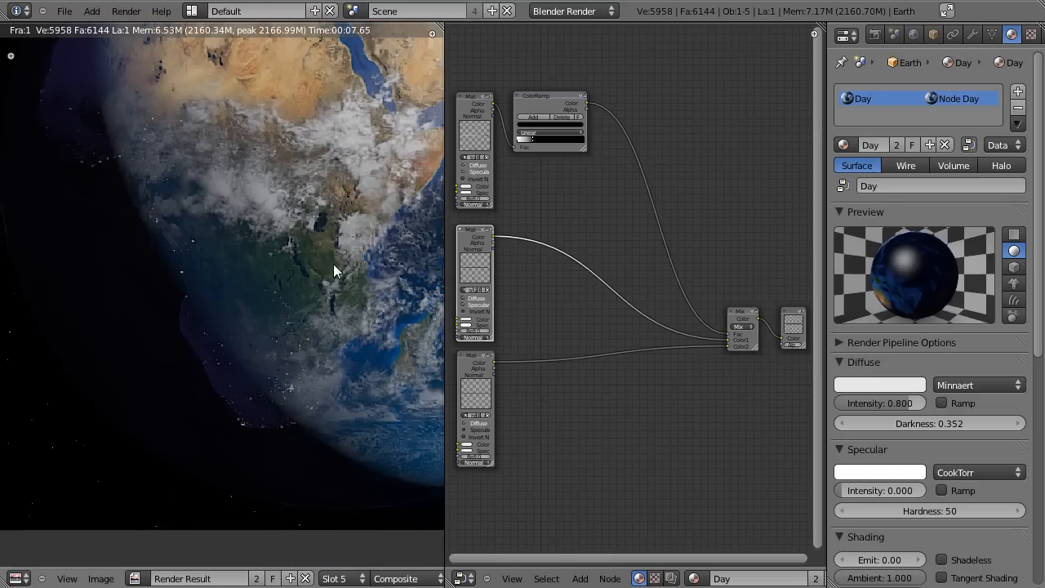
scroll(336, 219, "down", 3)
middle_click_drag(337, 221, 290, 244)
key("Escape")
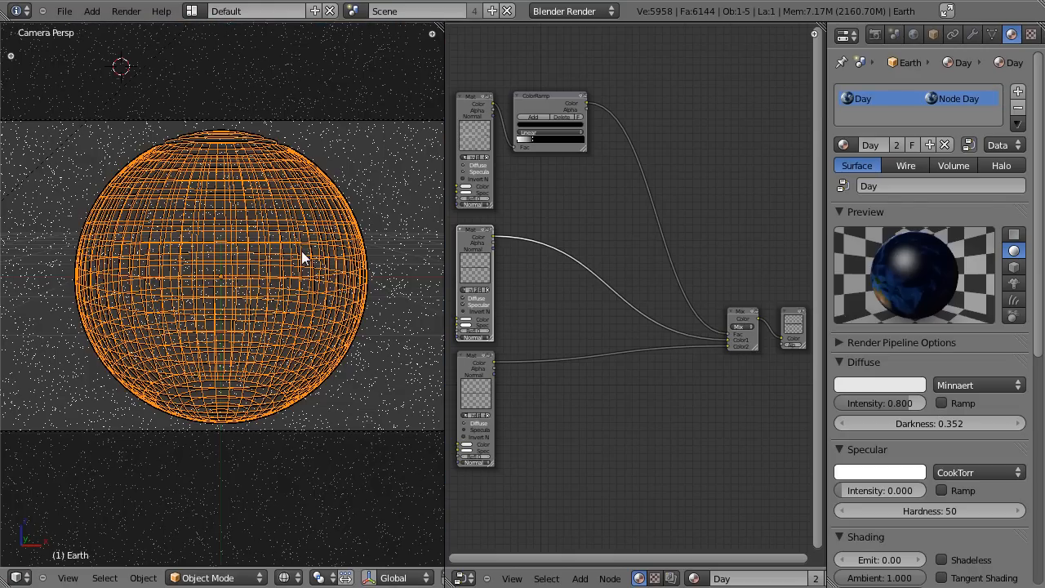
Review the Compositing layout's node setup and the World settings, and return to the Default layout
key("ctrl+Left")
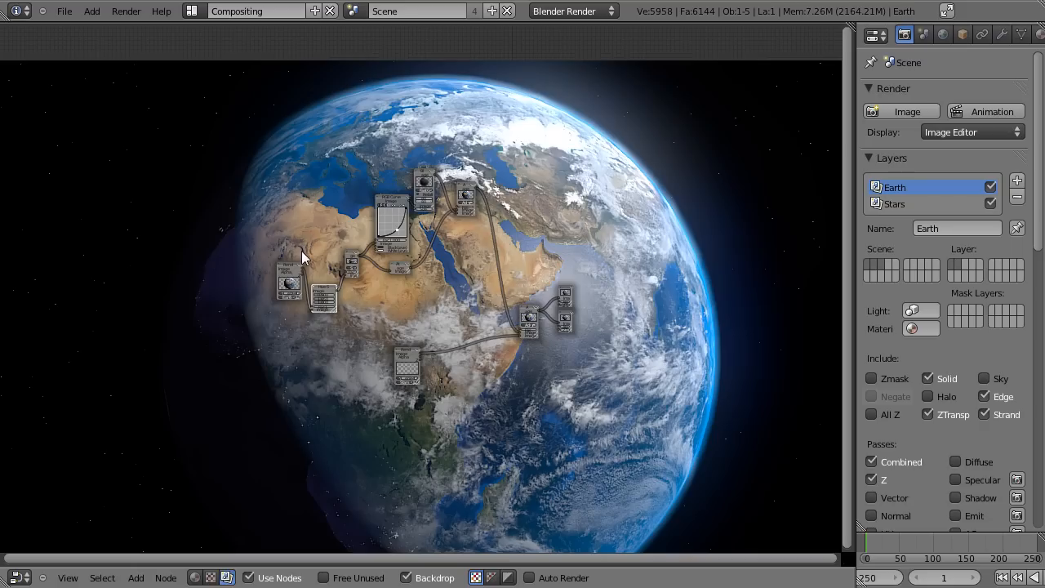
middle_click_drag(642, 288, 523, 278)
left_click(943, 35)
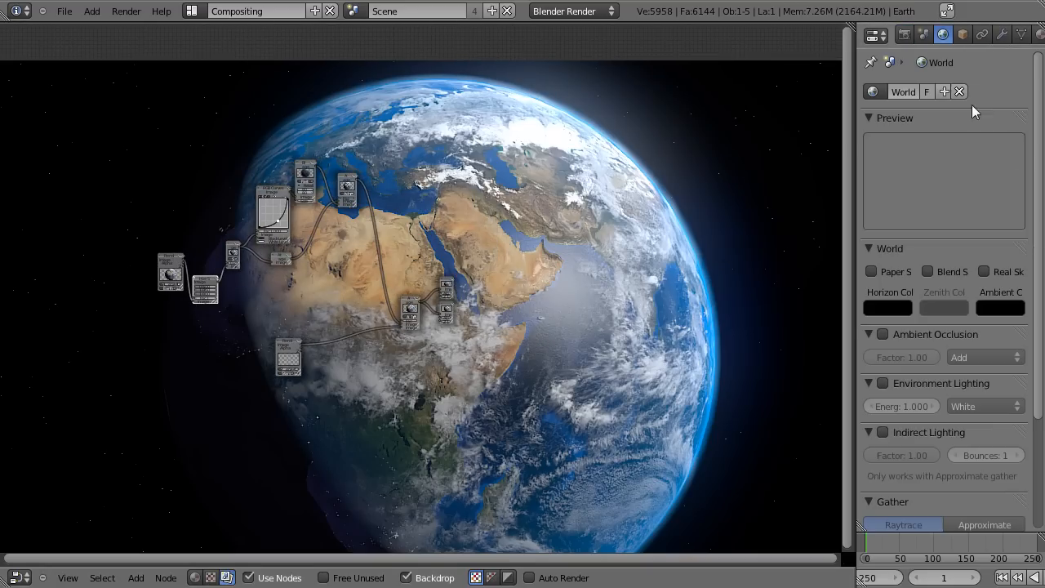
key("ctrl+Right")
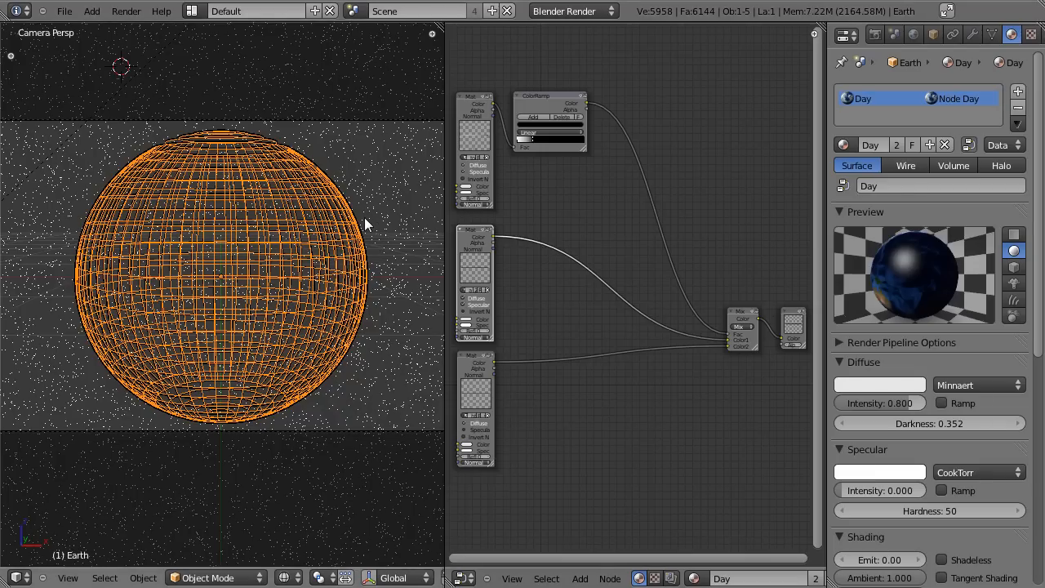
Start a new scene and replace the default cube with a UV sphere
left_click(64, 12)
left_click(74, 29)
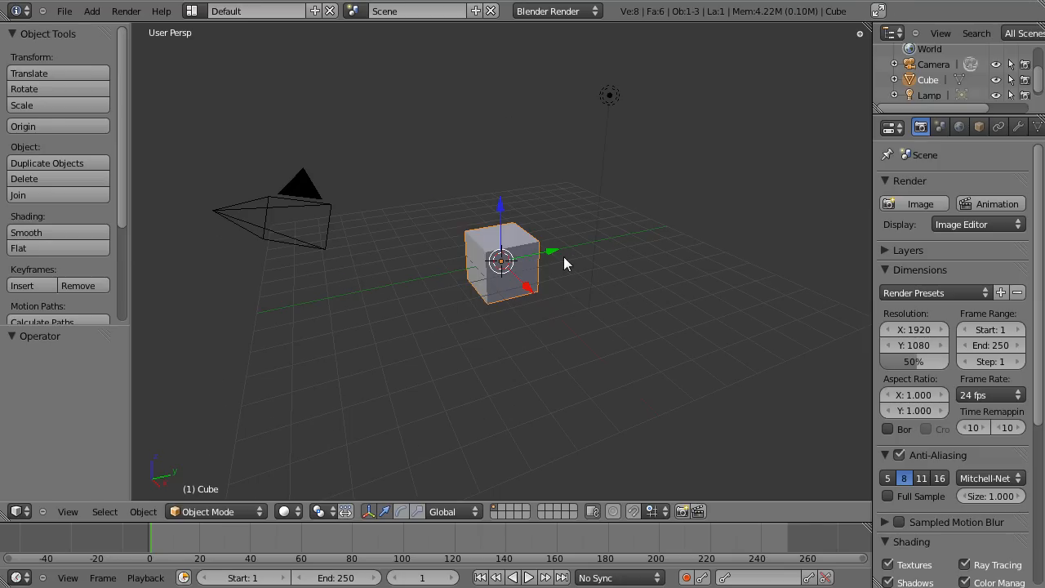
key("x")
left_click(515, 266)
key("shift+a")
mouse_move(515, 266)
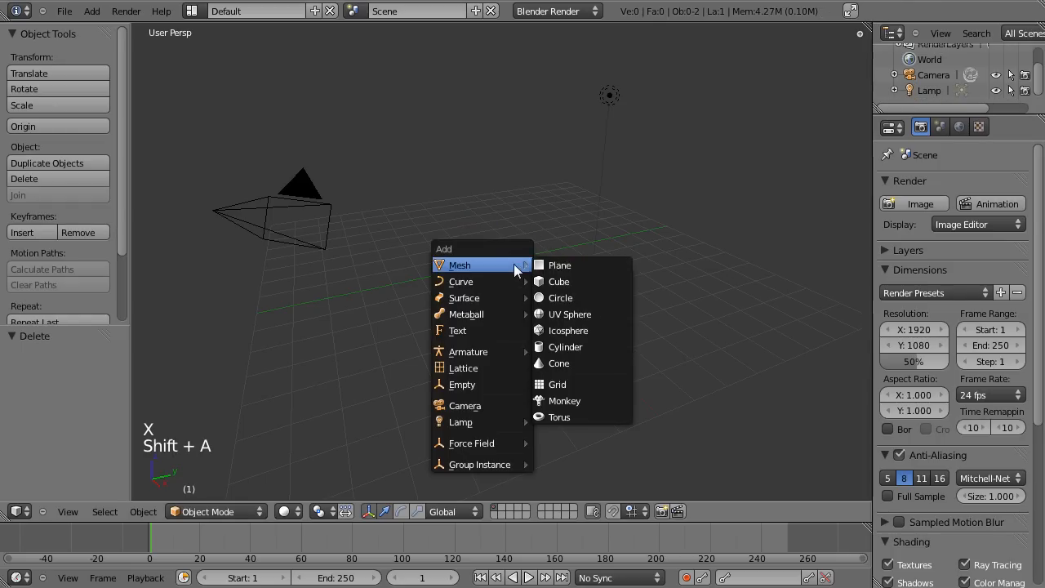
left_click(584, 314)
scroll(582, 318, "up", 8)
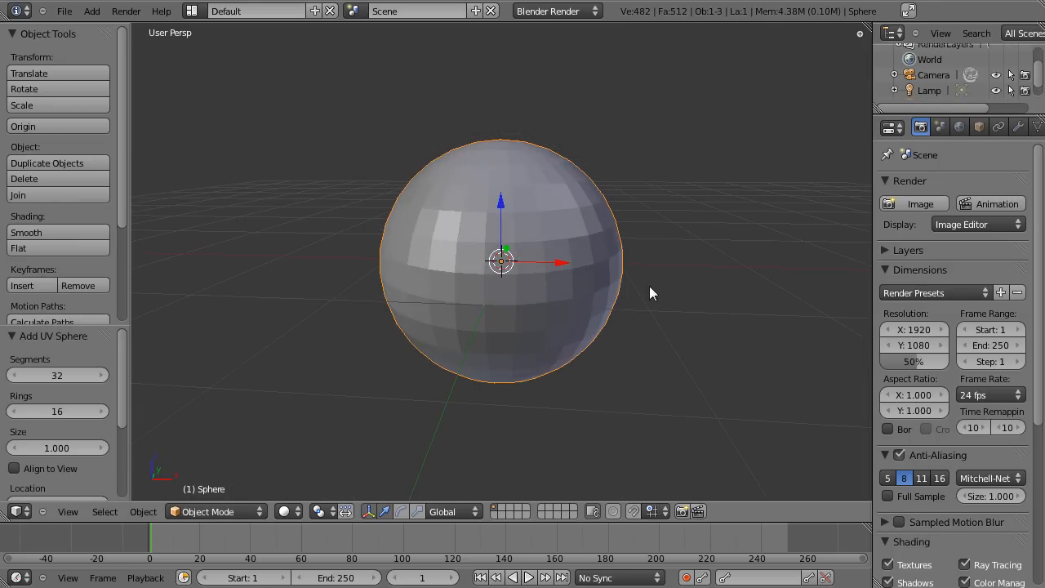
Set the UV sphere to 64 segments and 32 rings
left_click_drag(73, 325, 66, 168)
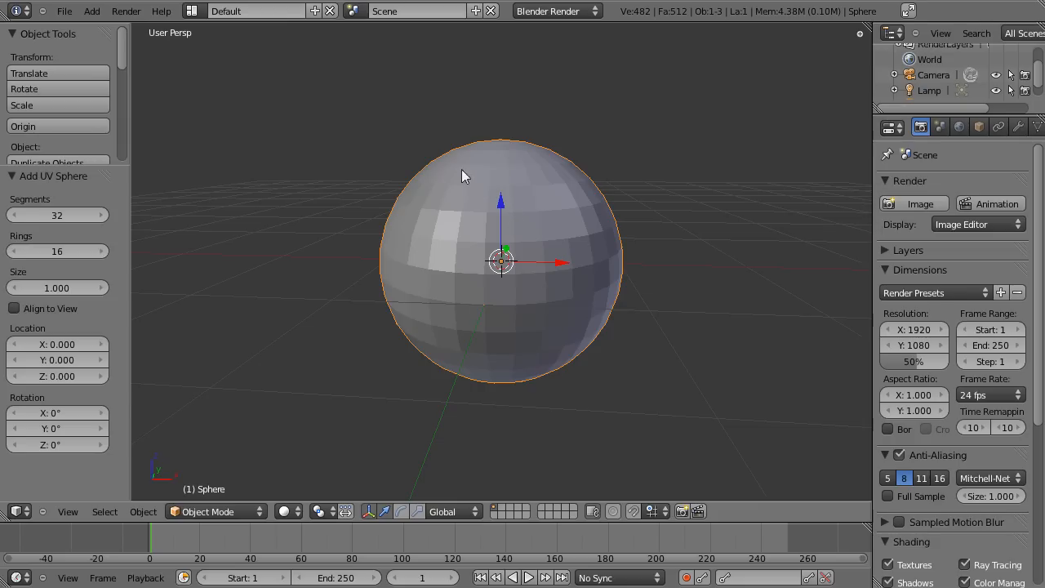
left_click(64, 217)
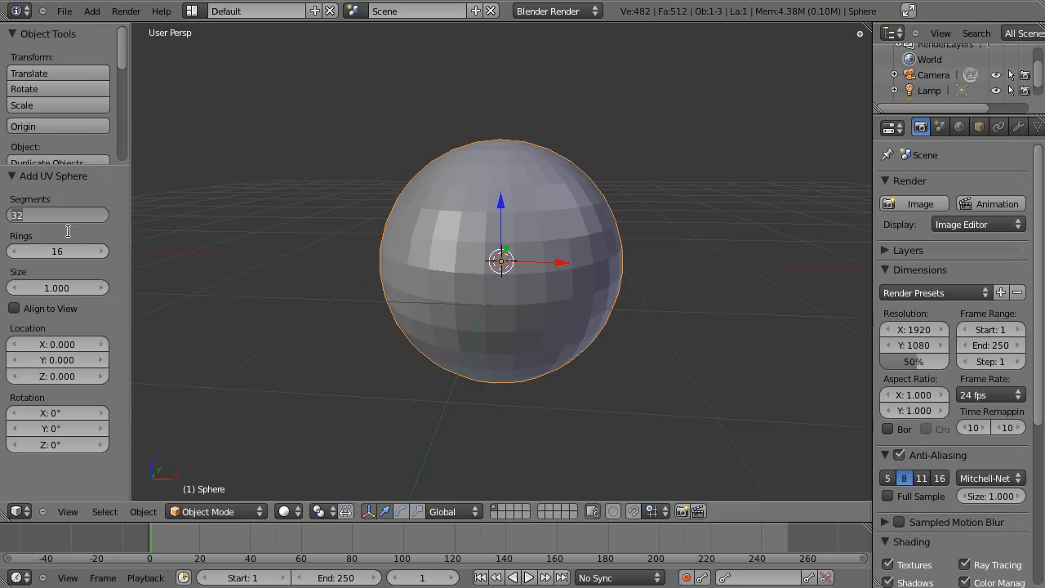
type("64")
key("Return")
left_click(54, 253)
type("32")
key("Return")
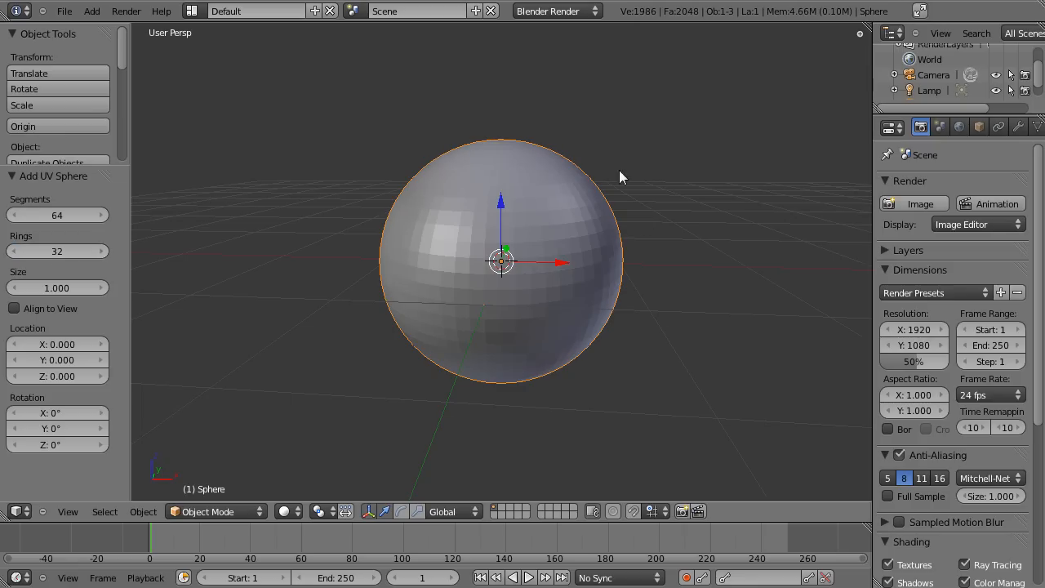
Apply smooth shading to the sphere and hide the tool shelf
left_click_drag(121, 165, 121, 331)
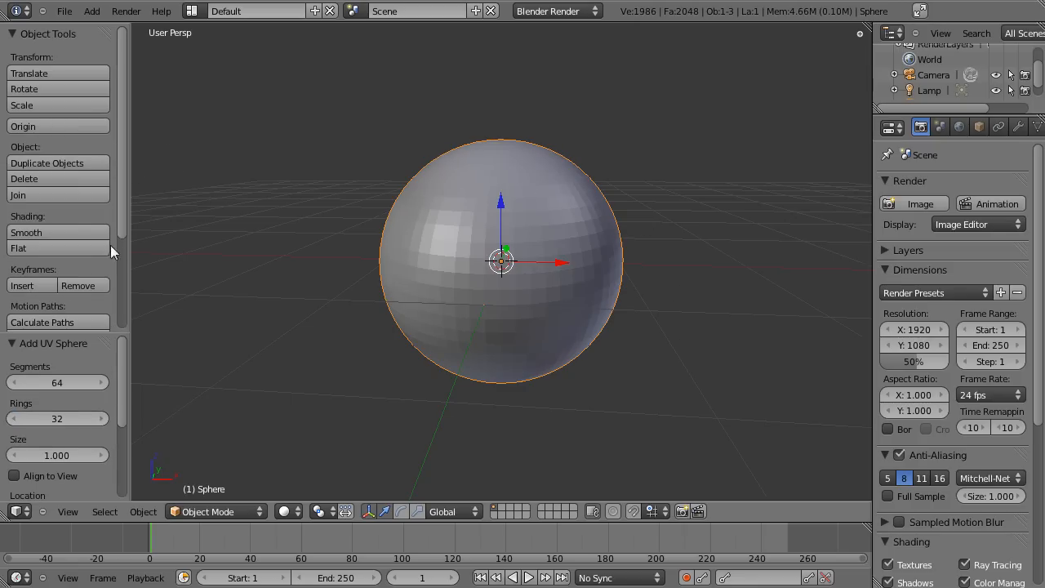
left_click(59, 234)
key("t")
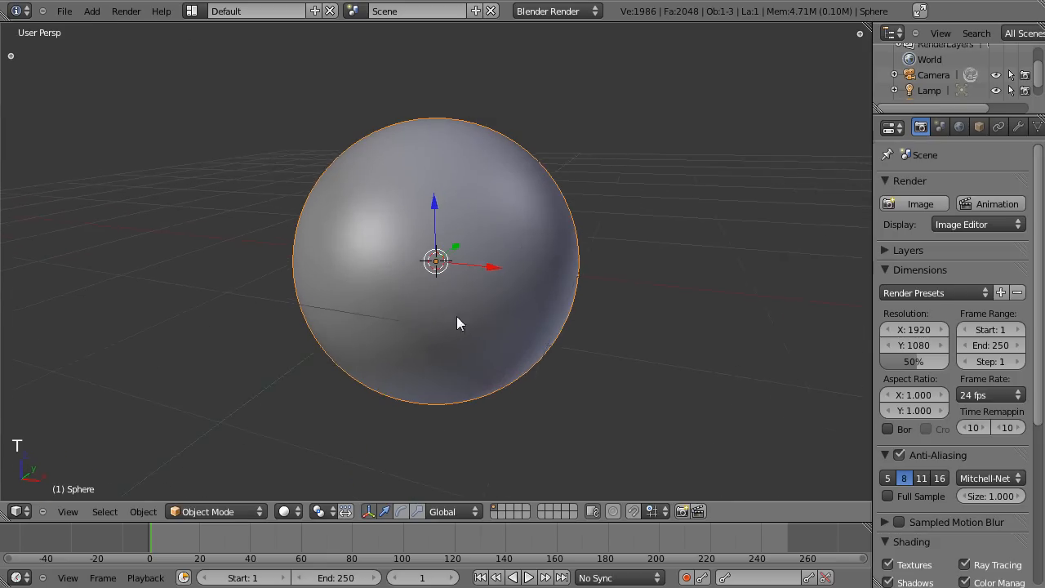
Hide the transform manipulator and align the camera to the front view so it faces the sphere
key("ctrl+space")
scroll(448, 320, "down", 8)
right_click(498, 192)
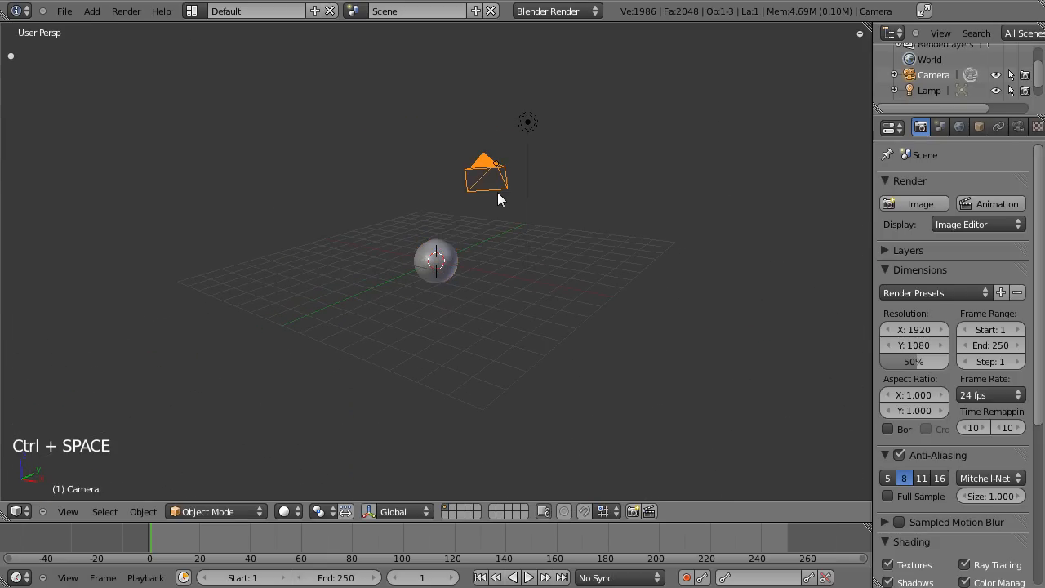
key("KP_1")
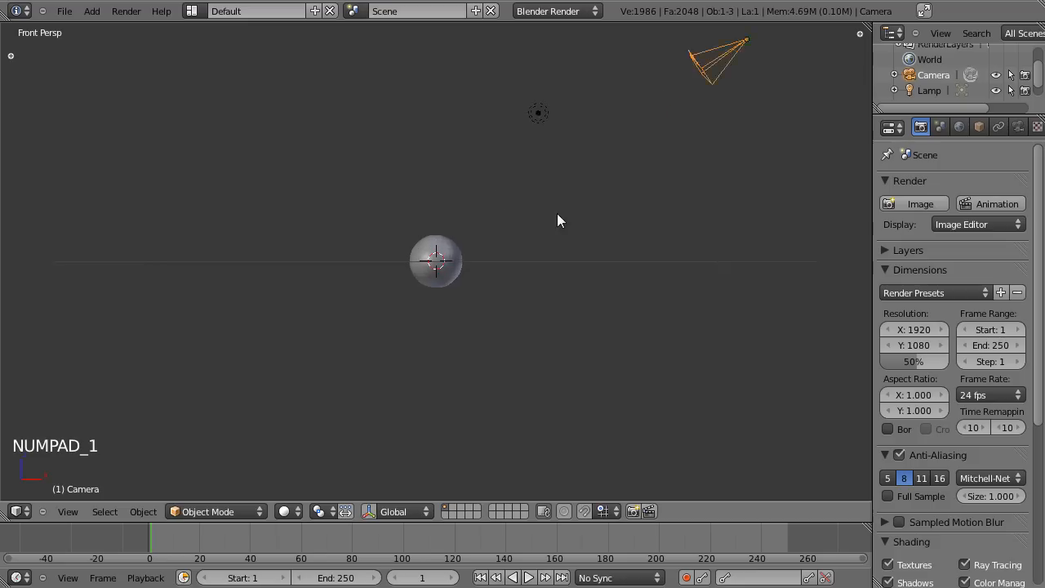
scroll(556, 213, "down", 4)
scroll(621, 184, "down", 2)
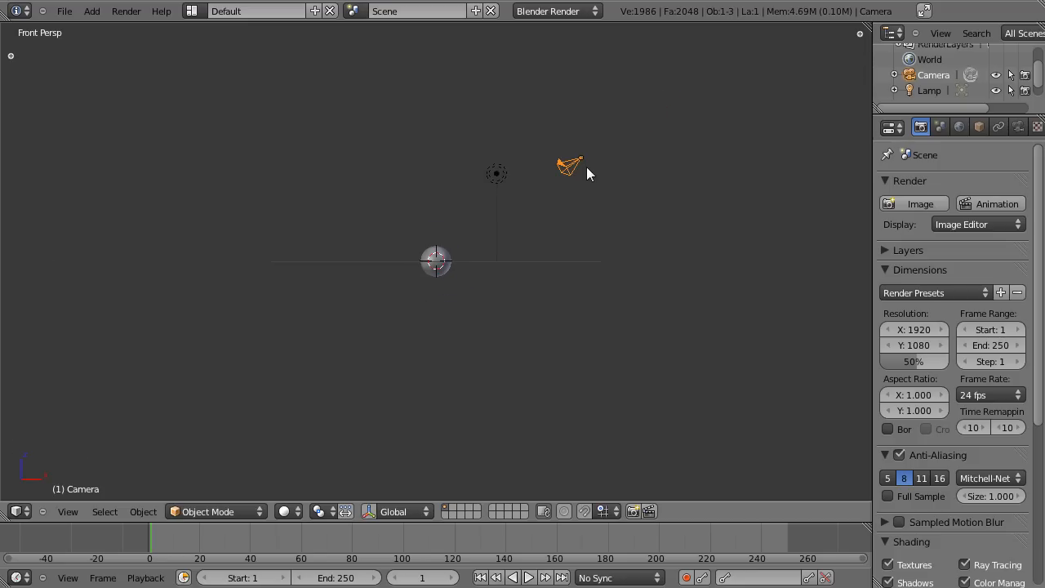
scroll(494, 267, "up", 6)
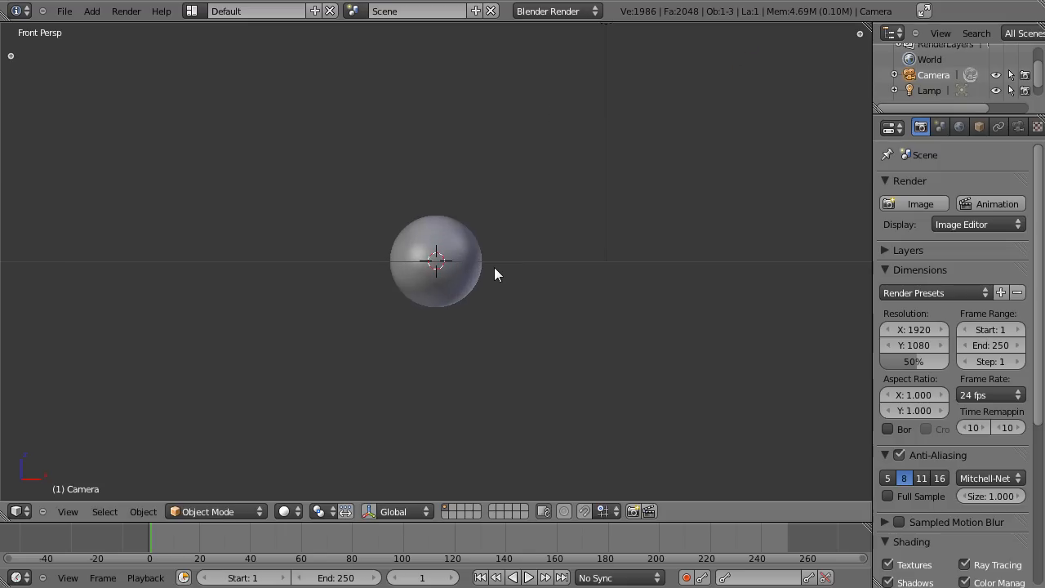
key("KP_1")
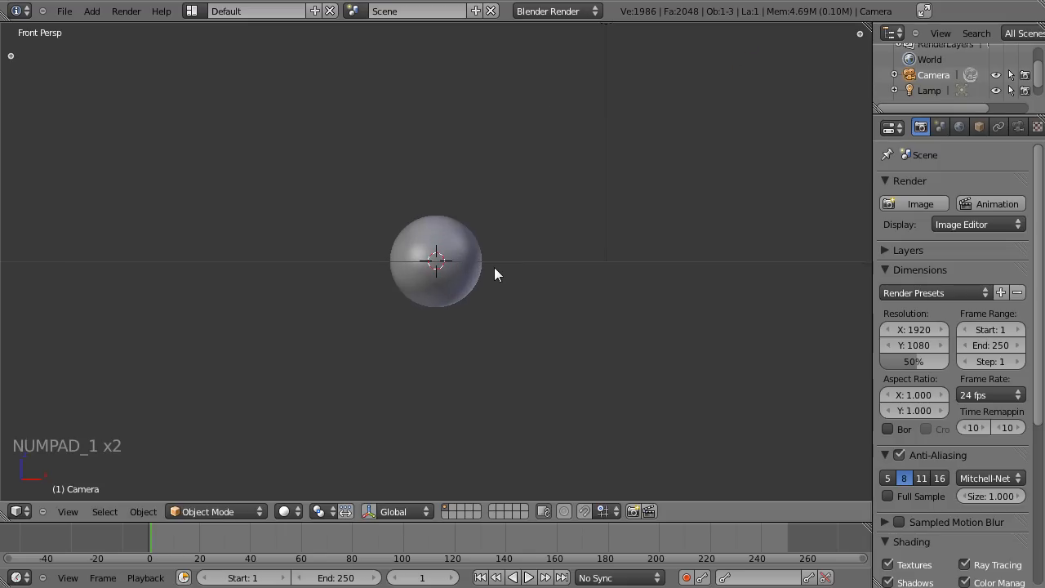
key("ctrl+alt+KP_0")
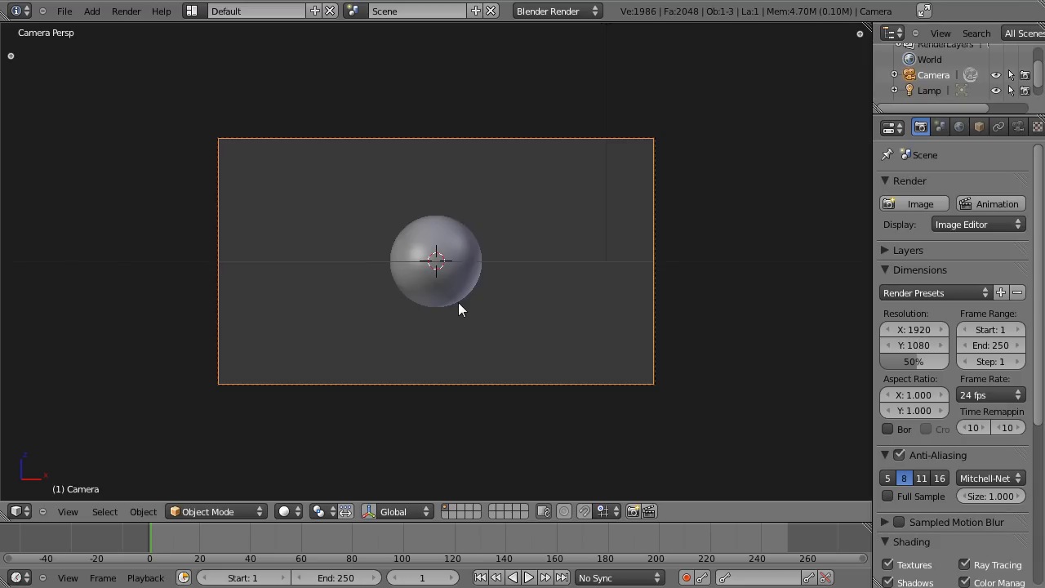
Set the camera's focal length to 60 mm
left_click(1019, 128)
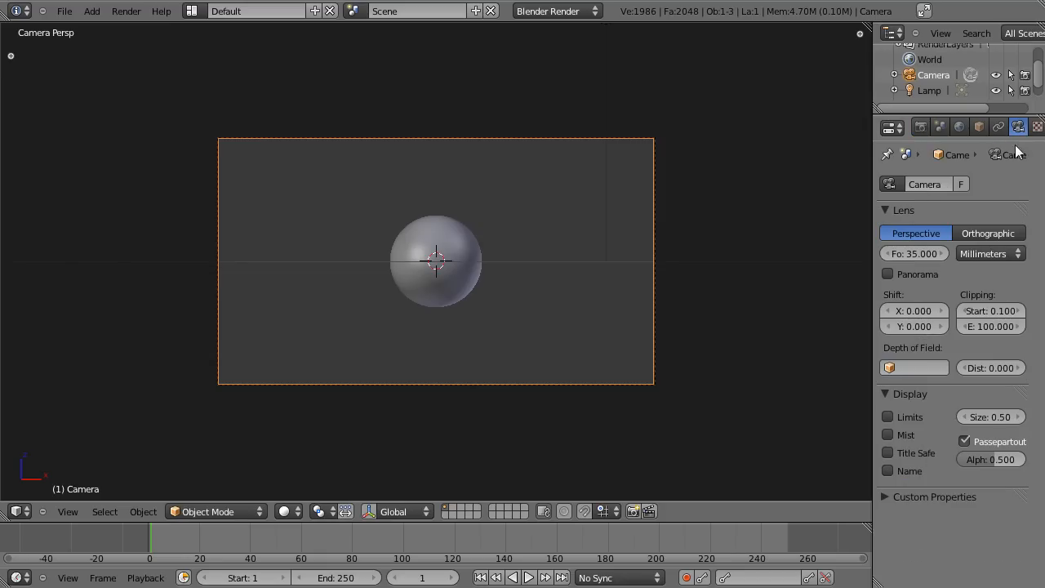
left_click(909, 256)
type("60")
key("Return")
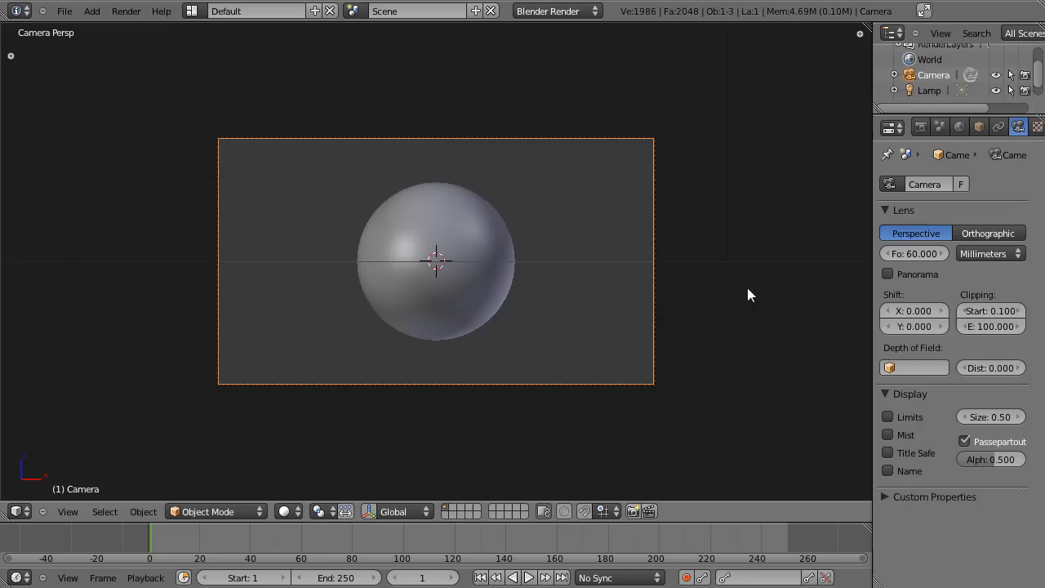
Move the camera about 2.7 units closer to the sphere along its local Z axis so the sphere nearly fills the frame
key("g")
key("z")
key("z")
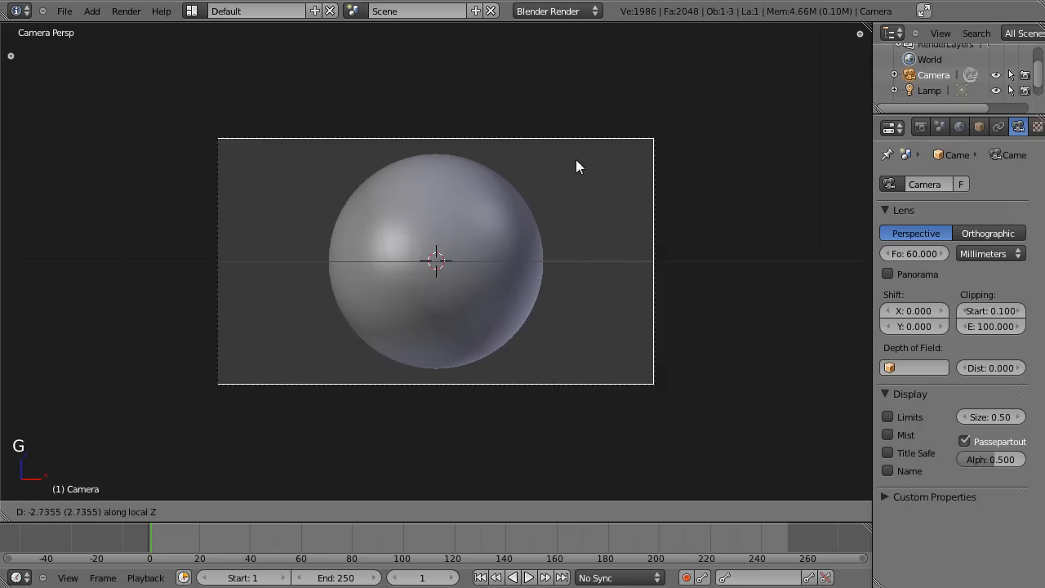
left_click(576, 161)
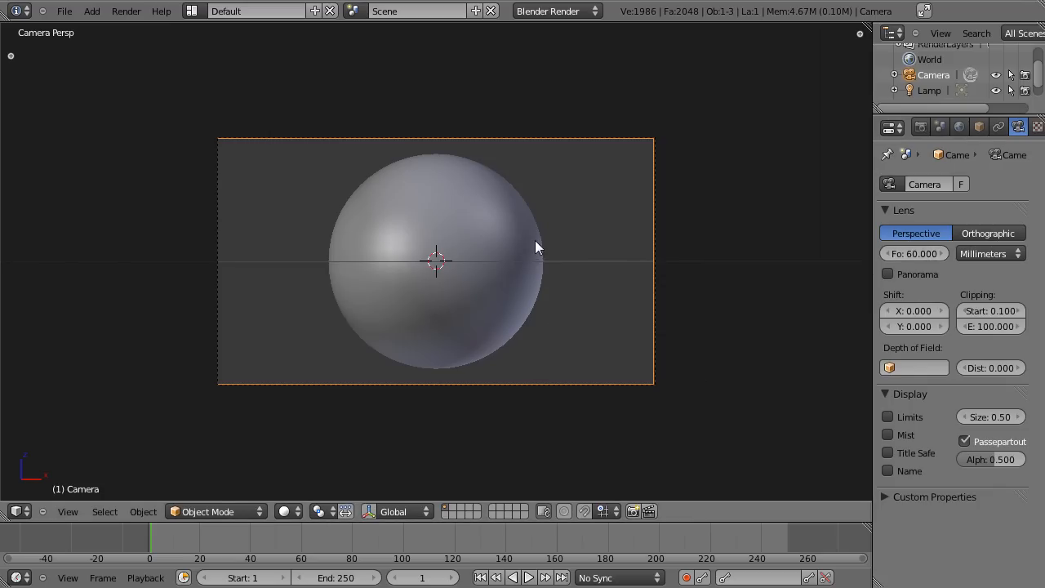
Change the scene's lamp to a Sun and set its energy to 1.3
right_click(508, 222)
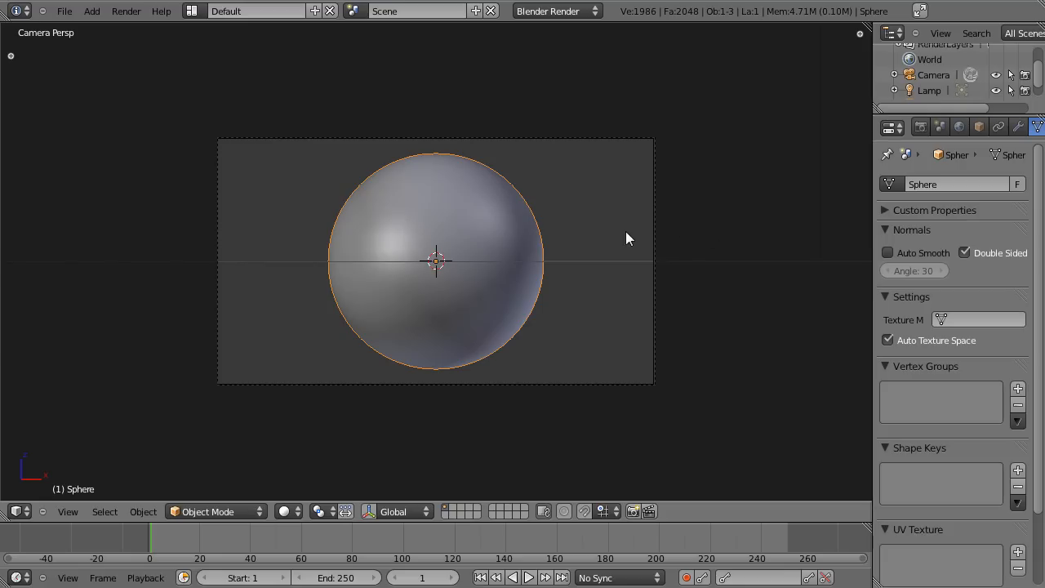
scroll(579, 235, "down", 5)
right_click(562, 80)
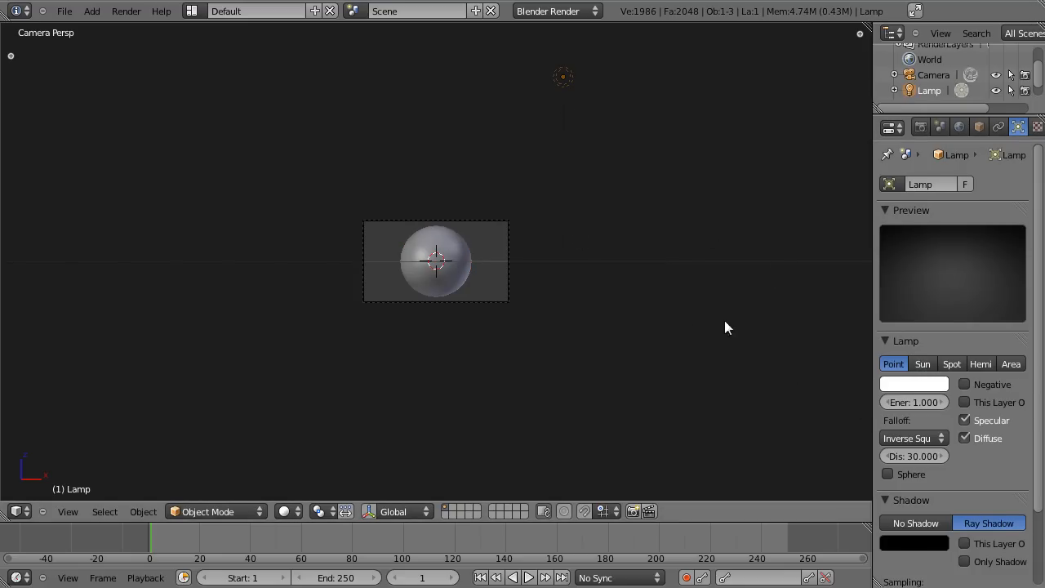
middle_click_drag(602, 164, 571, 310)
left_click(923, 364)
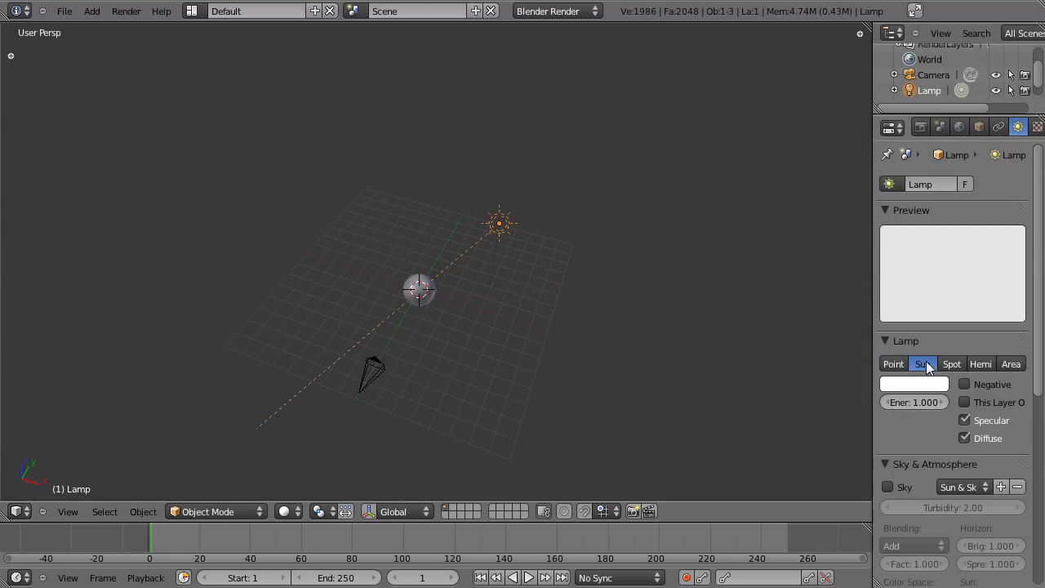
left_click(909, 402)
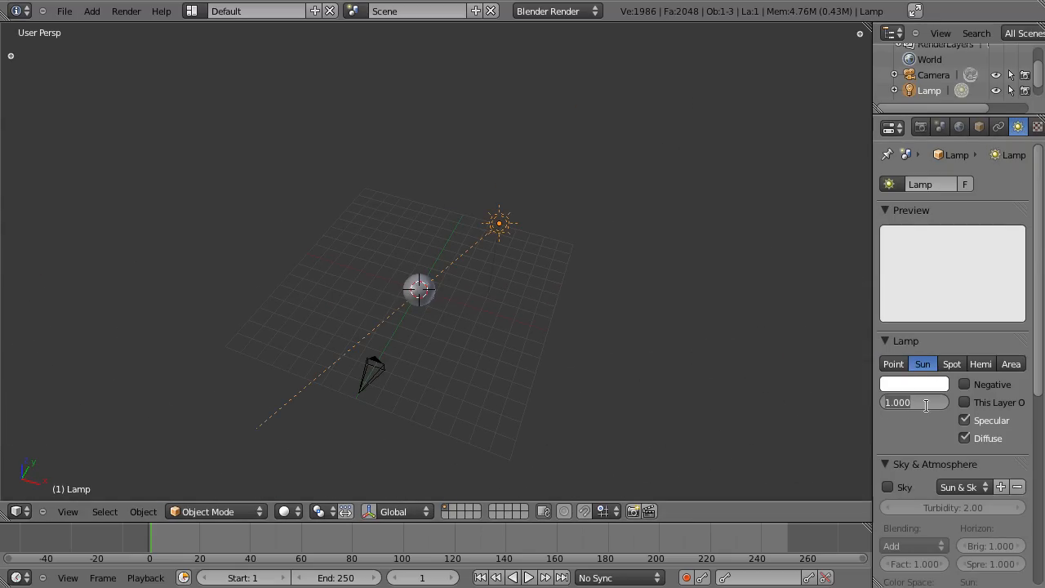
type("1.3")
key("Return")
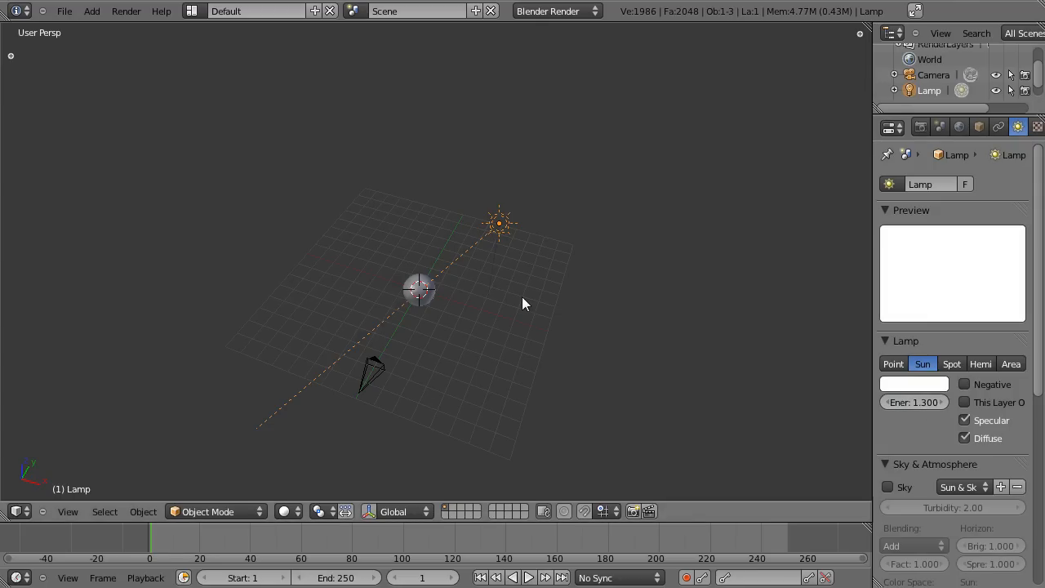
Rotate the sun lamp clockwise in the top view so its beam points away from the camera
key("KP_7")
scroll(539, 294, "up", 2)
key("r")
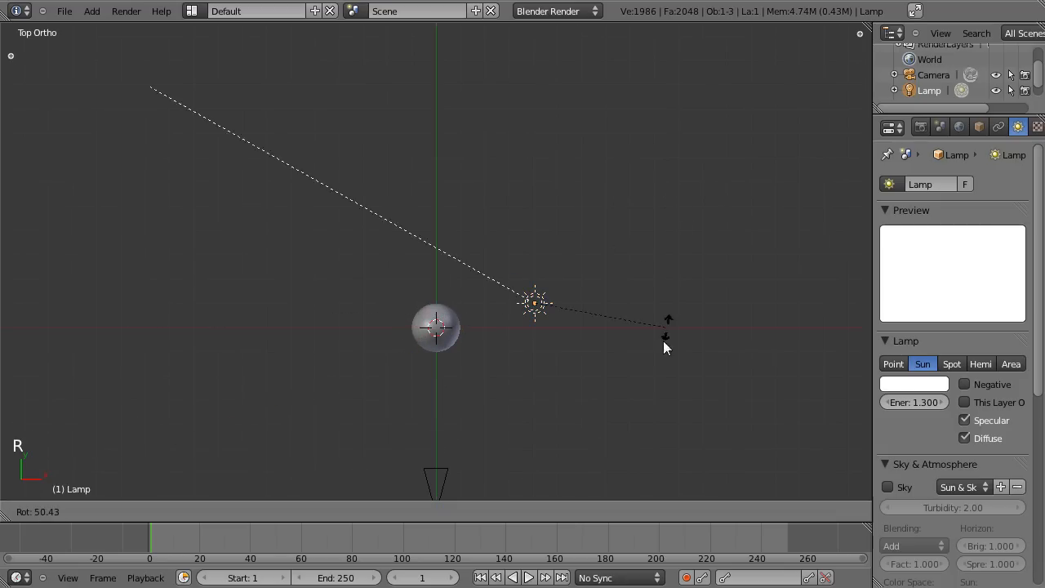
left_click(620, 386)
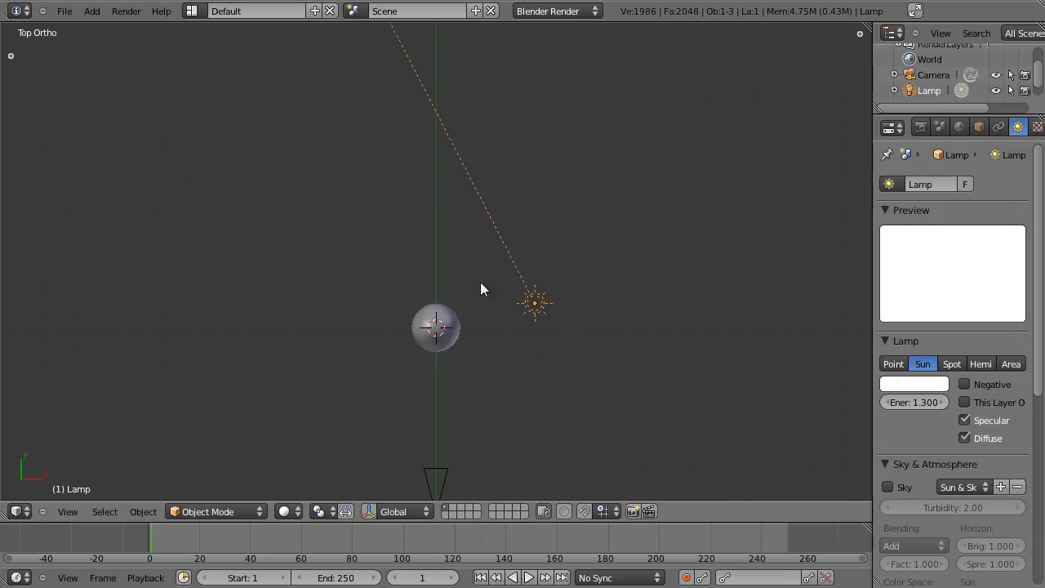
In the right side view, tilt the sun's beam closer to horizontal and move the lamp to the camera's side of the sphere
middle_click_drag(439, 358, 491, 407)
key("KP_7")
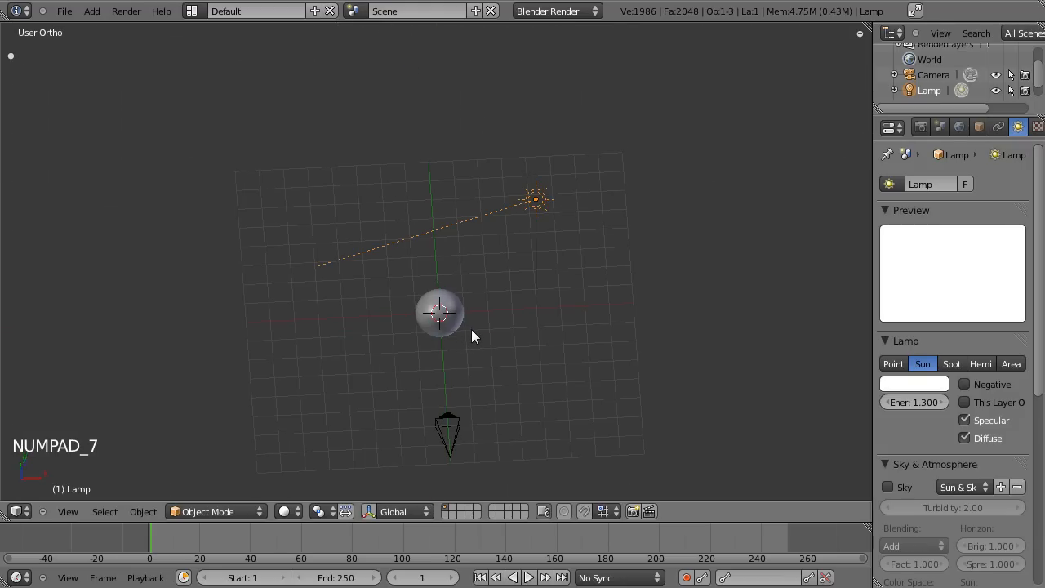
key("KP_3")
key("r")
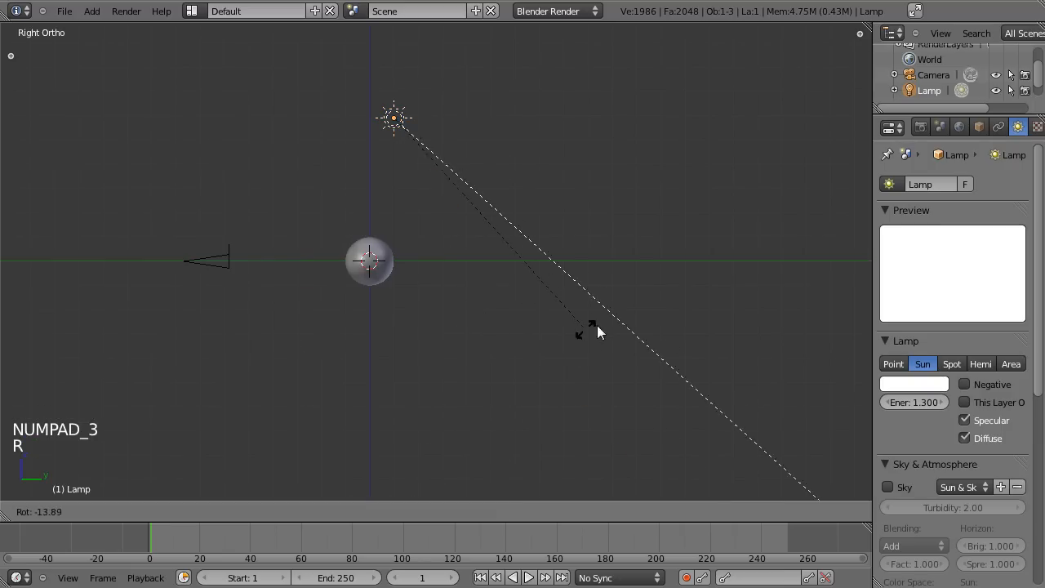
left_click(649, 280)
key("g")
left_click(510, 335)
middle_click_drag(510, 335, 525, 422)
key("KP_7")
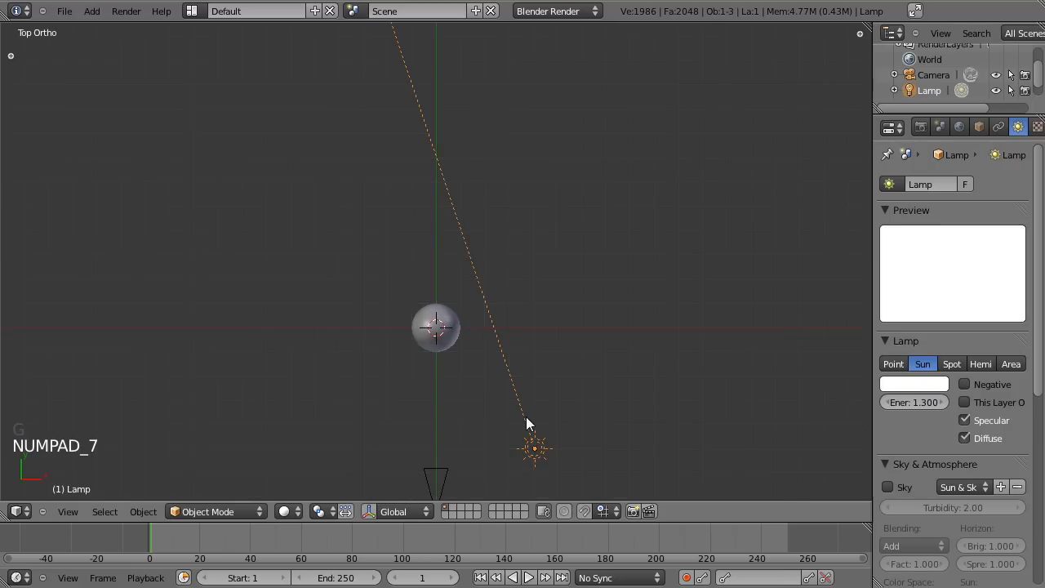
Render the camera view to check how the sun lights the sphere
key("KP_0")
key("F12")
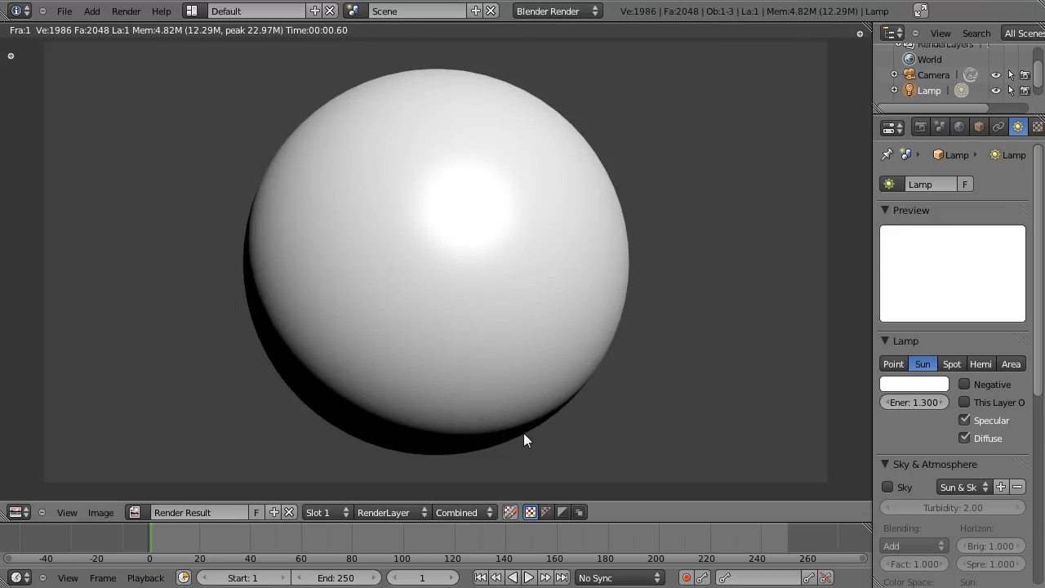
key("Escape")
Rotate the sun lamp counterclockwise in the top view in two turns, test-rendering after each, to widen the shadow on the sphere
key("KP_7")
key("r")
left_click(437, 143)
key("F12")
key("Escape")
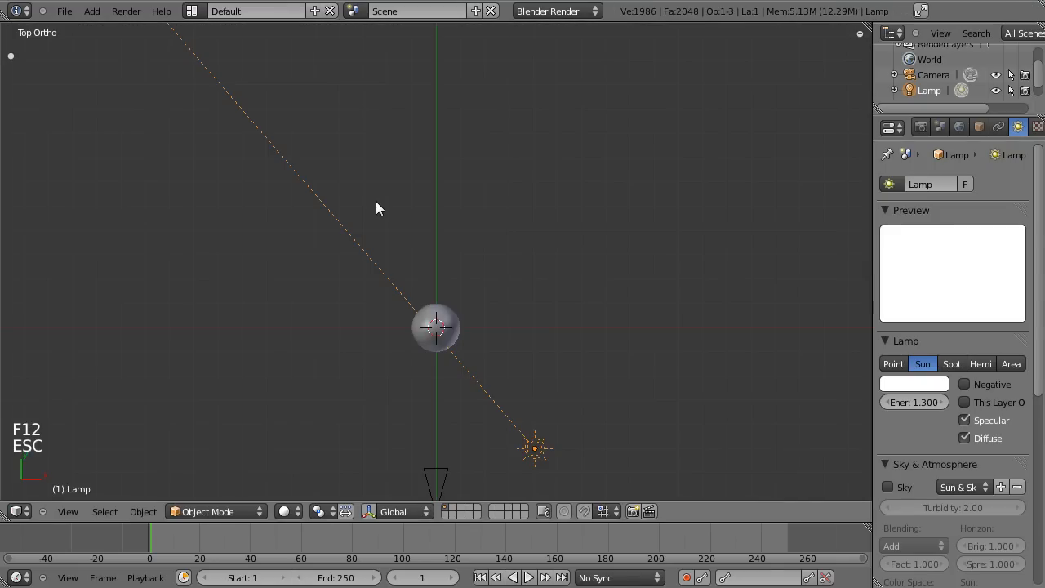
key("r")
left_click(333, 230)
key("F12")
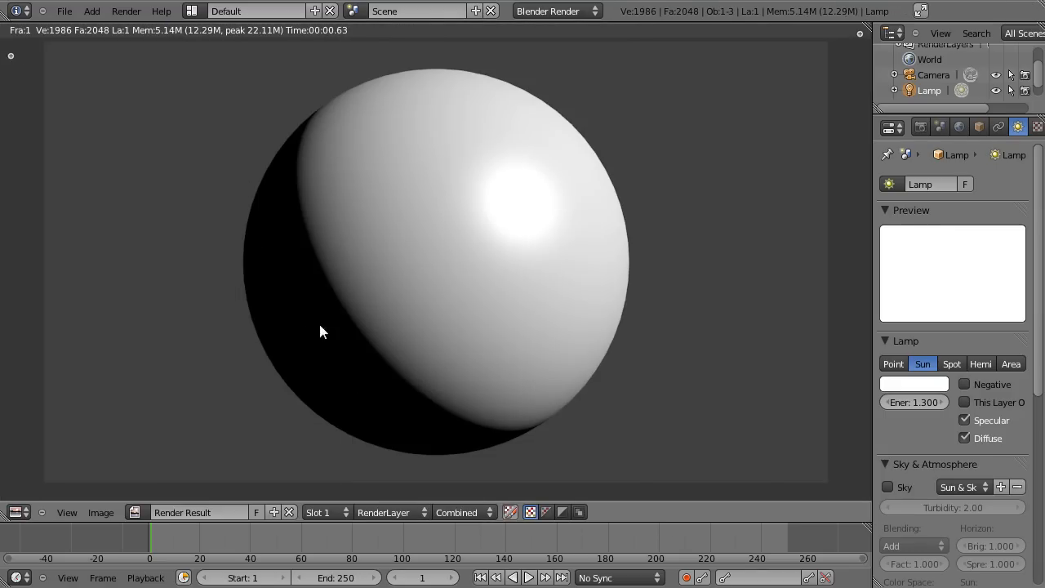
key("Escape")
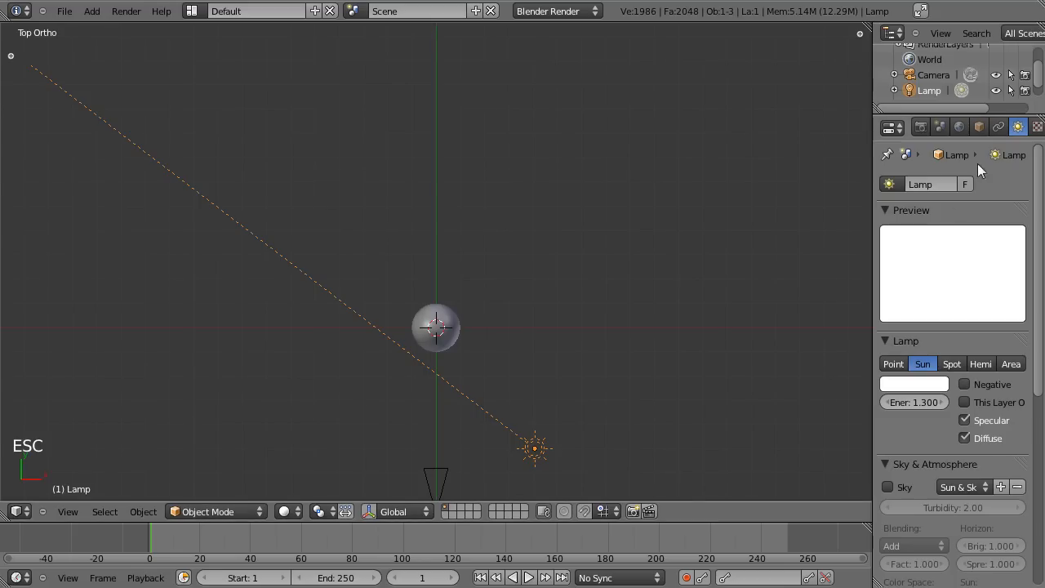
Set the world's horizon color to black and render the scene to check the background
left_click(960, 127)
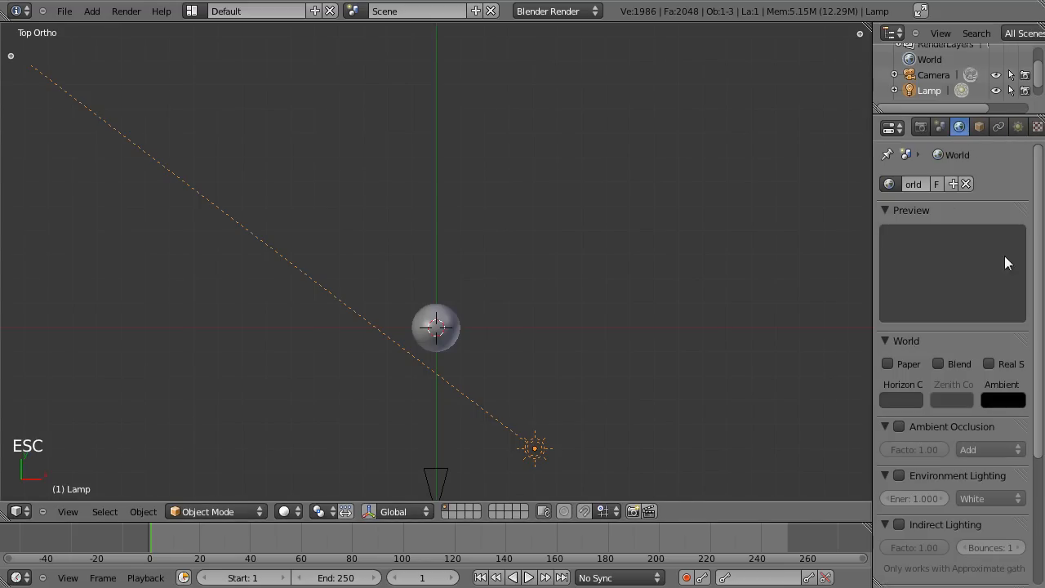
left_click(909, 394)
left_click(911, 398)
left_click_drag(910, 278, 909, 314)
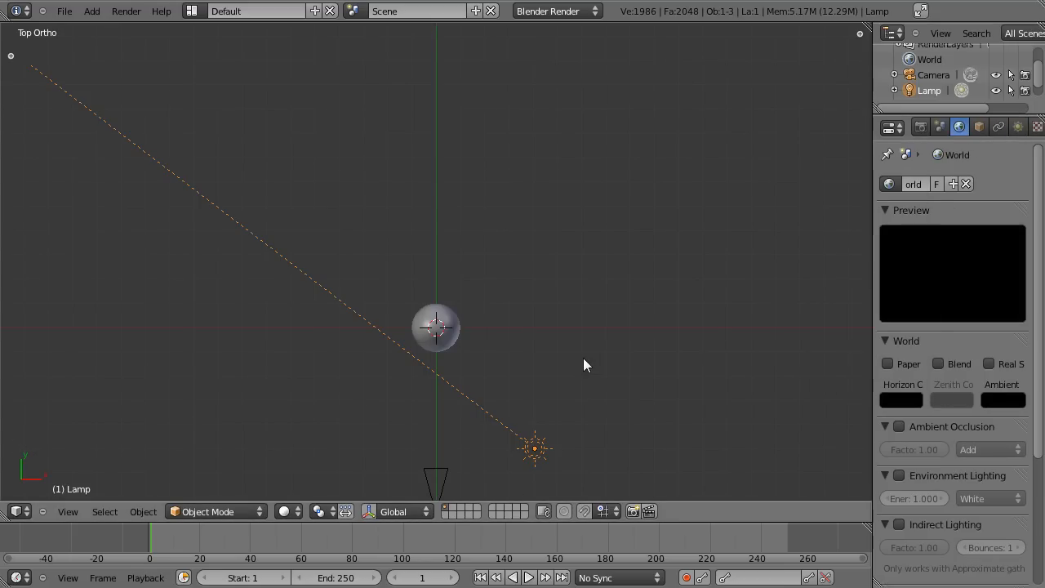
key("F12")
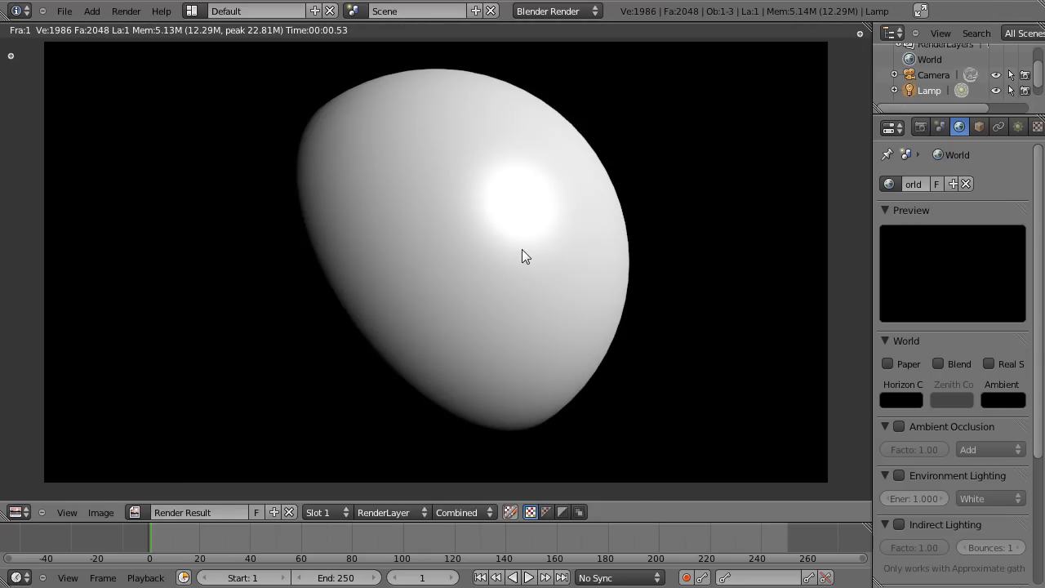
key("Escape")
Select the sphere in the camera view and save the scene as tutorial3 in the Earth folder
key("KP_0")
right_click(442, 249)
scroll(469, 258, "up", 4)
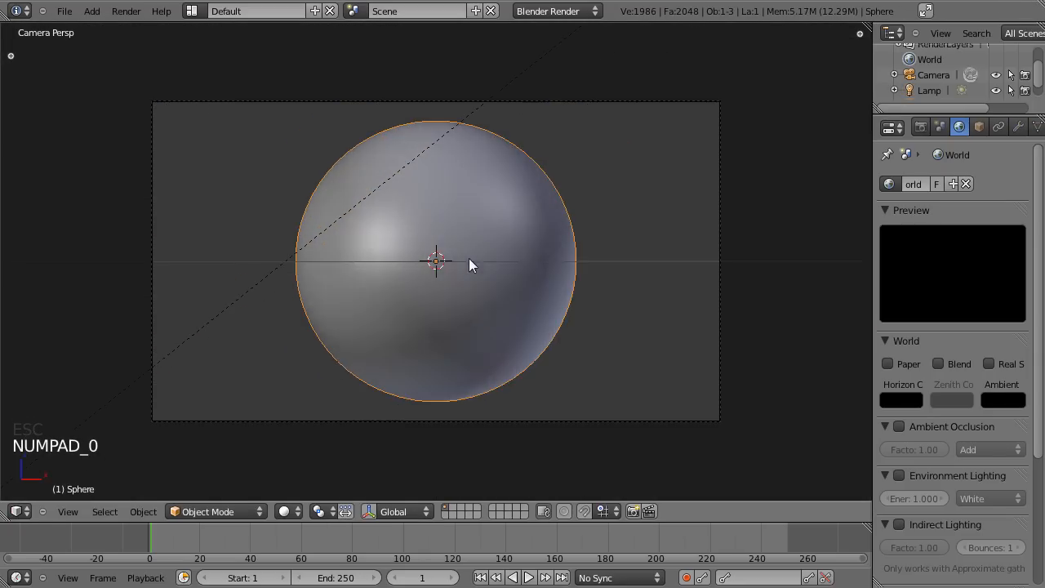
key("ctrl+s")
left_click(293, 83)
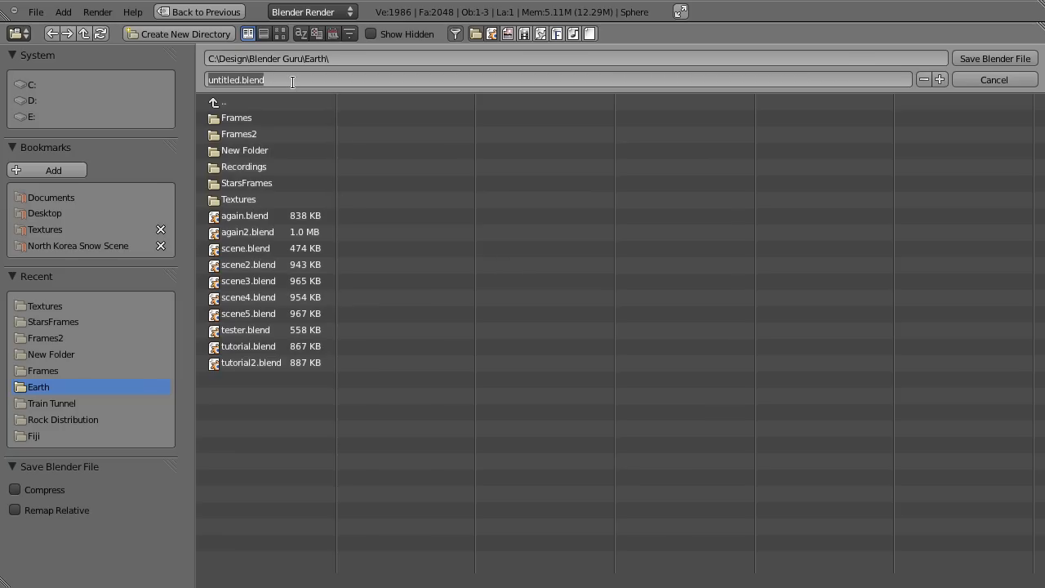
type("tutorial3")
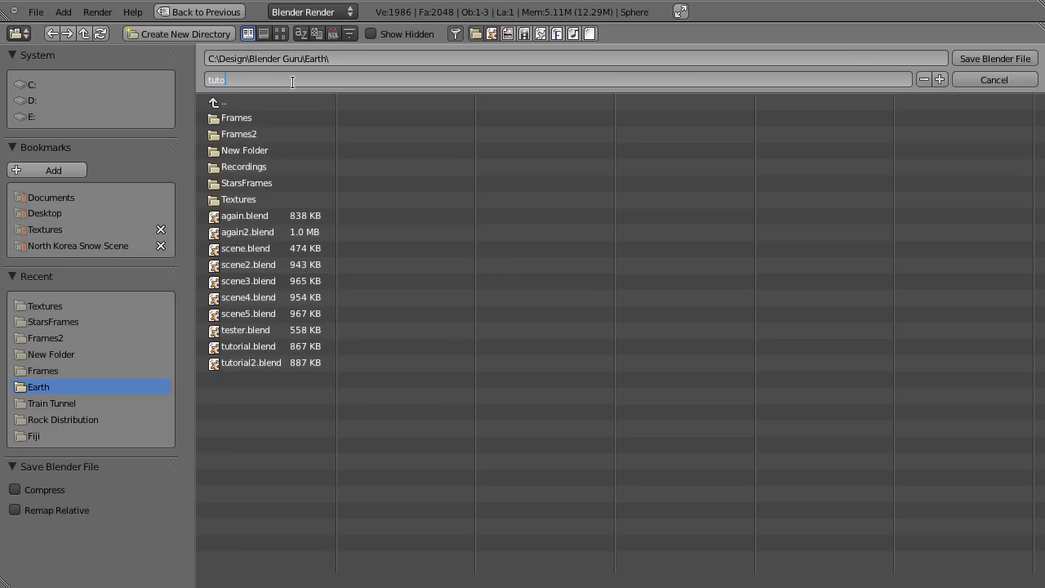
key("Return")
key("Return")
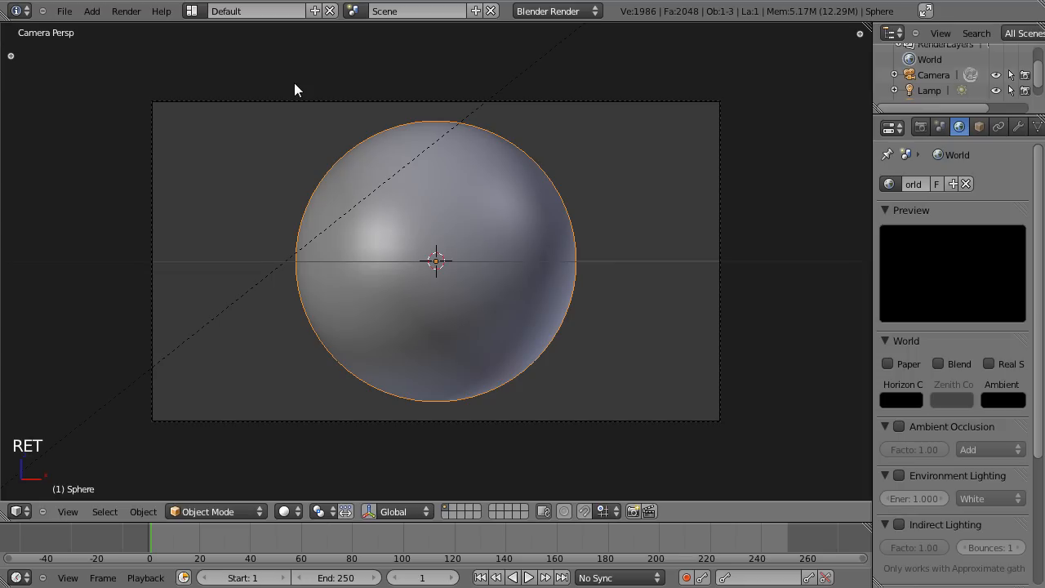
Enlarge the properties editor and add a new material to the sphere
left_click_drag(887, 106, 887, 33)
left_click_drag(872, 87, 841, 83)
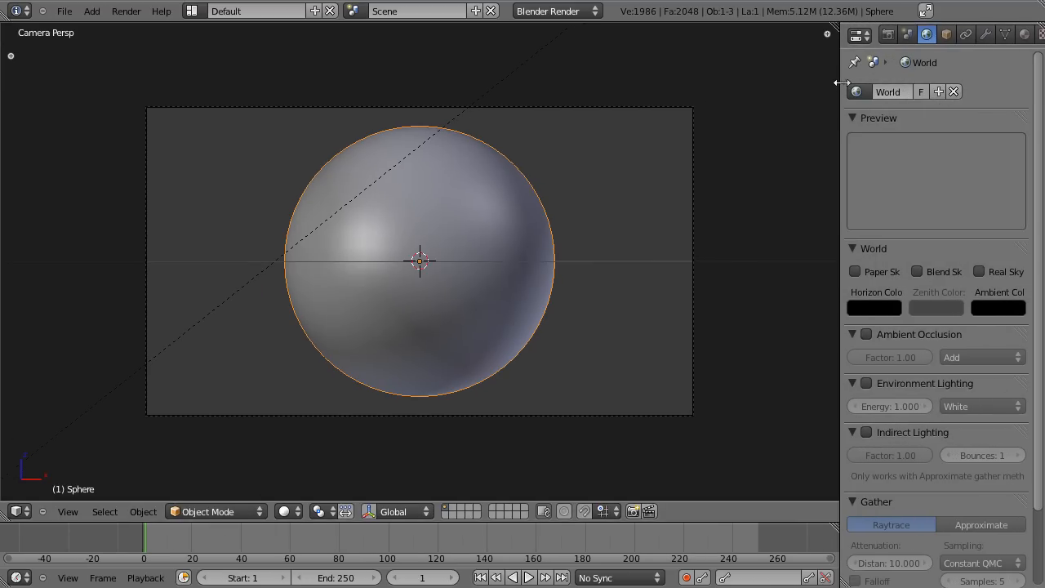
left_click(1025, 35)
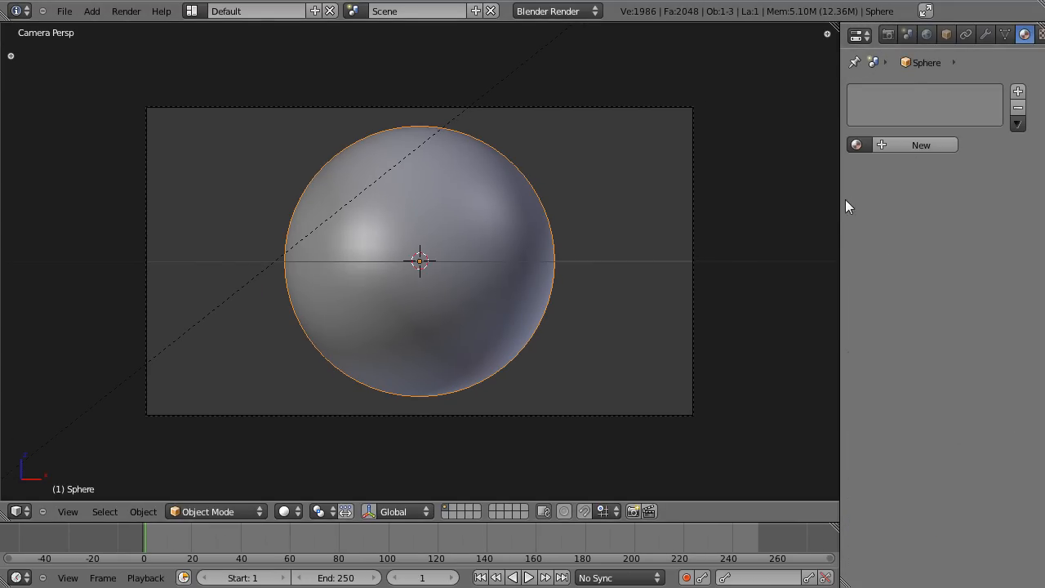
left_click_drag(839, 196, 797, 196)
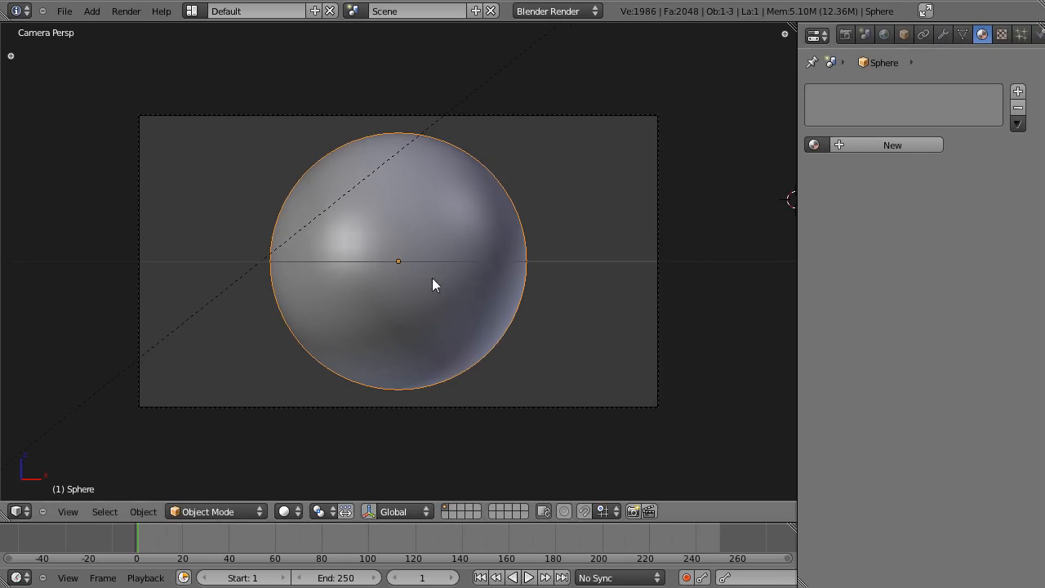
left_click(902, 143)
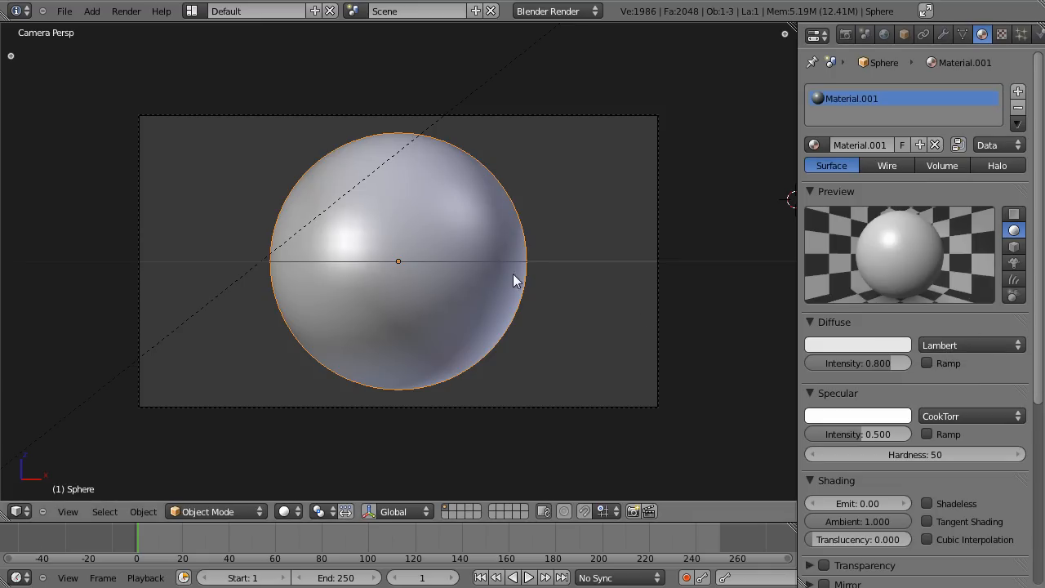
Set the sphere material's diffuse shader to Minnaert with a darkness of about 0.332
left_click(943, 347)
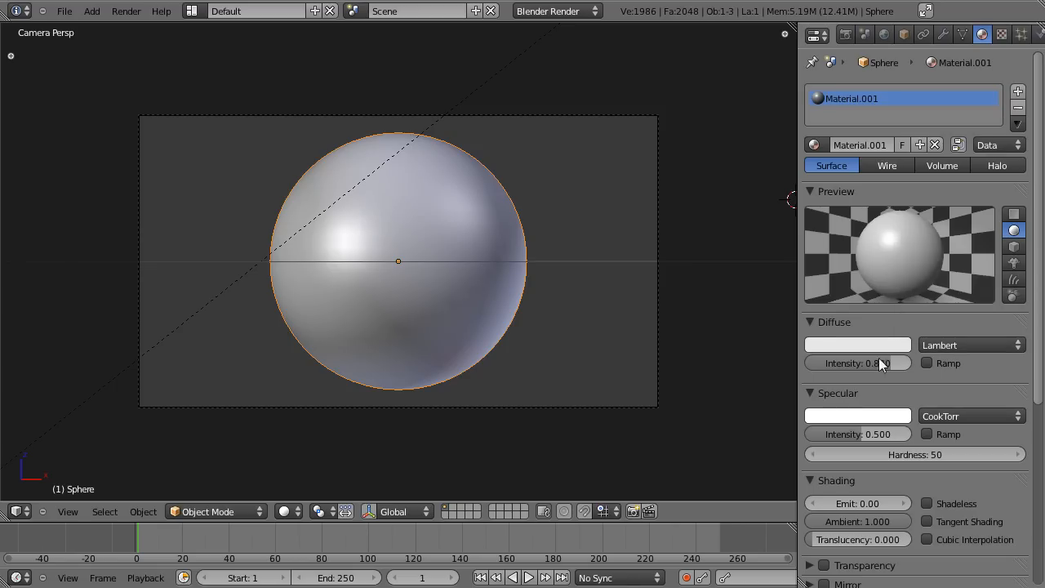
left_click(962, 344)
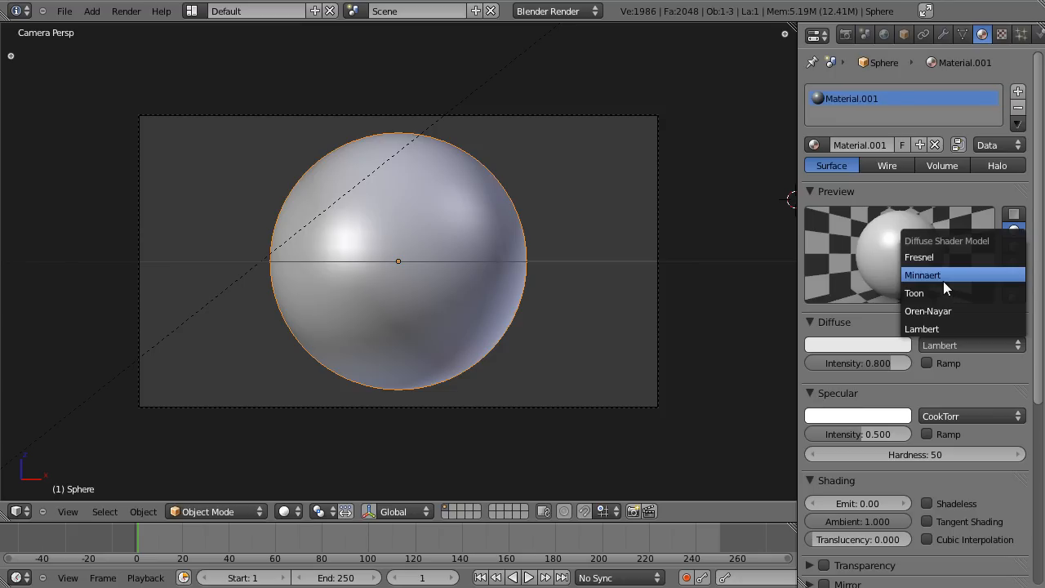
left_click(942, 344)
left_click(946, 276)
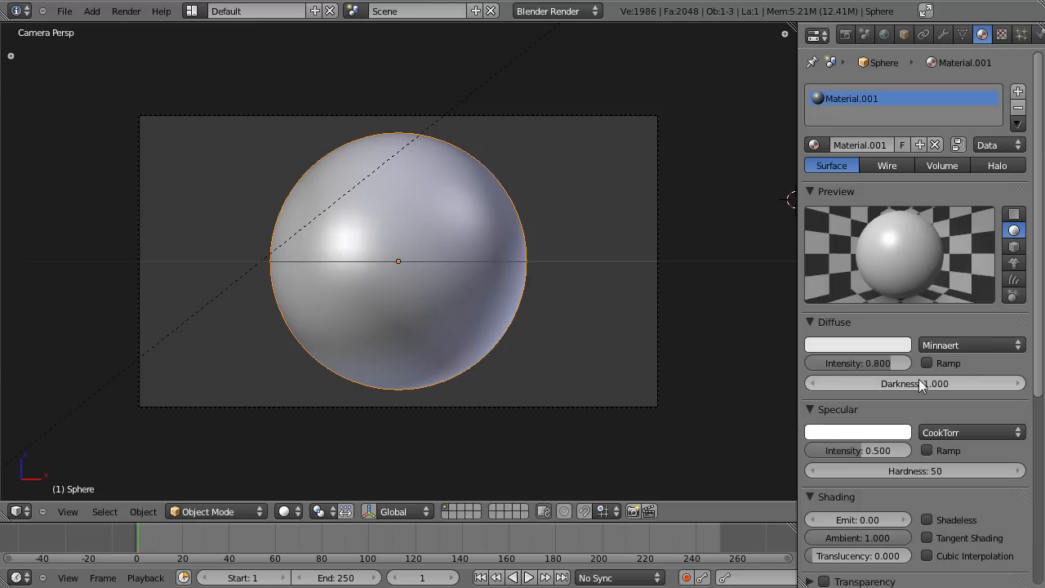
left_click_drag(919, 385, 781, 377)
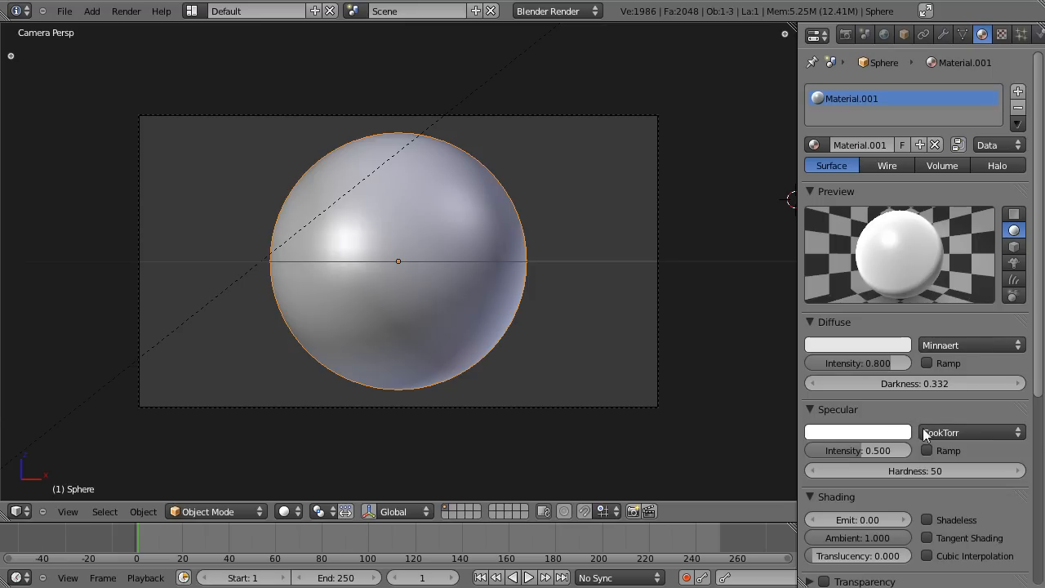
Rename the sphere's material to Earth Day
scroll(926, 435, "down", 5)
scroll(913, 519, "up", 5)
left_click(864, 145)
type("Ea")
key("BackSpace")
key("BackSpace")
type("Earth Day")
key("Return")
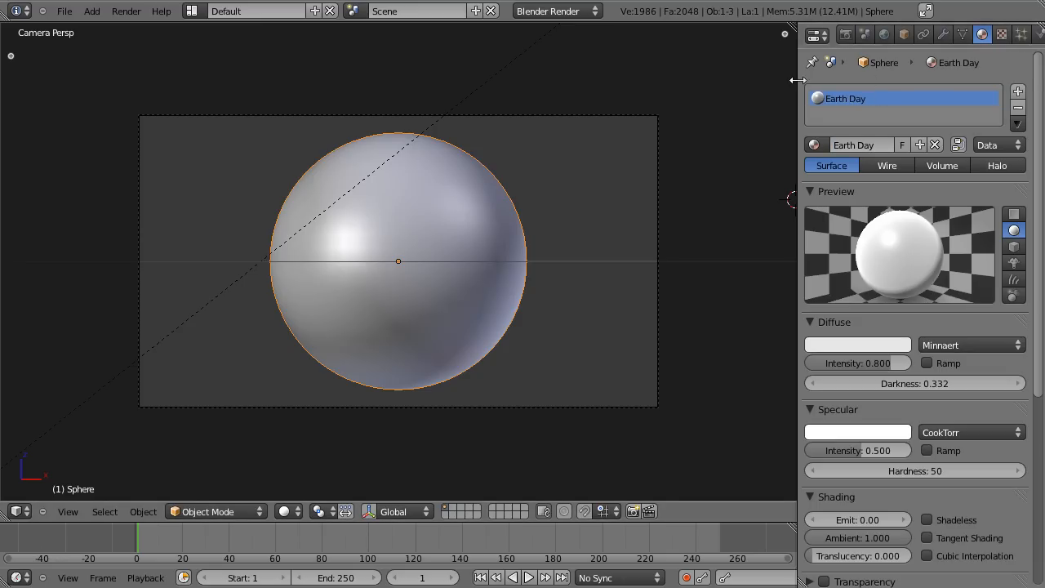
Widen the properties editor slightly and add a new Image or Movie texture to the Earth Day material
left_click_drag(798, 183, 782, 183)
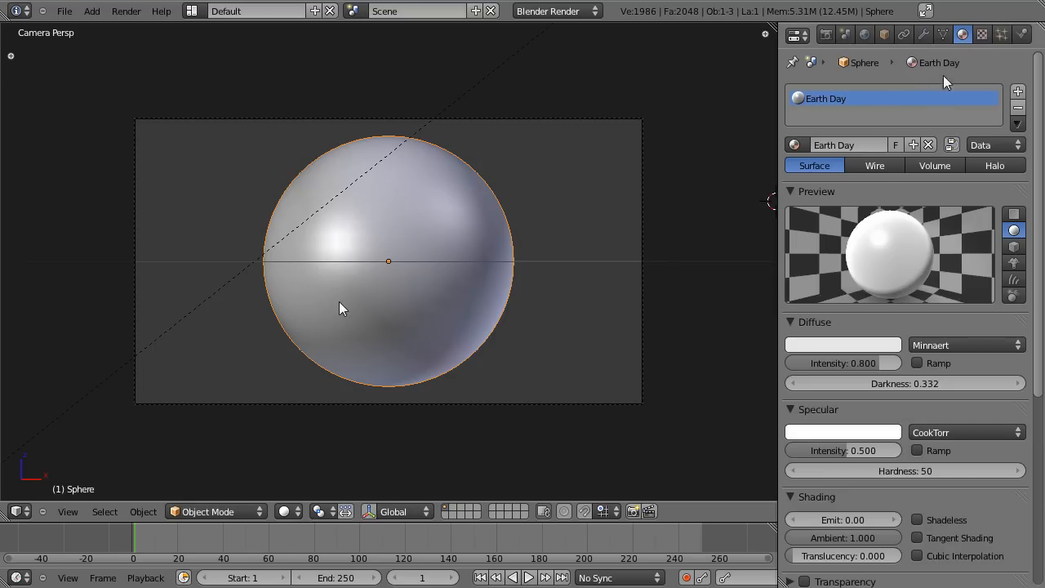
left_click(984, 33)
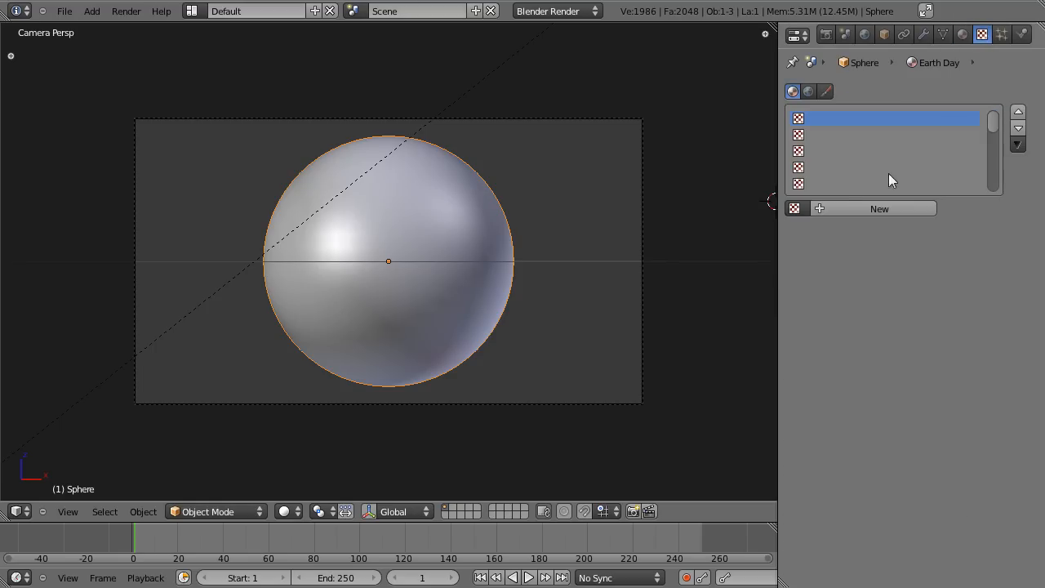
left_click(871, 199)
left_click(892, 229)
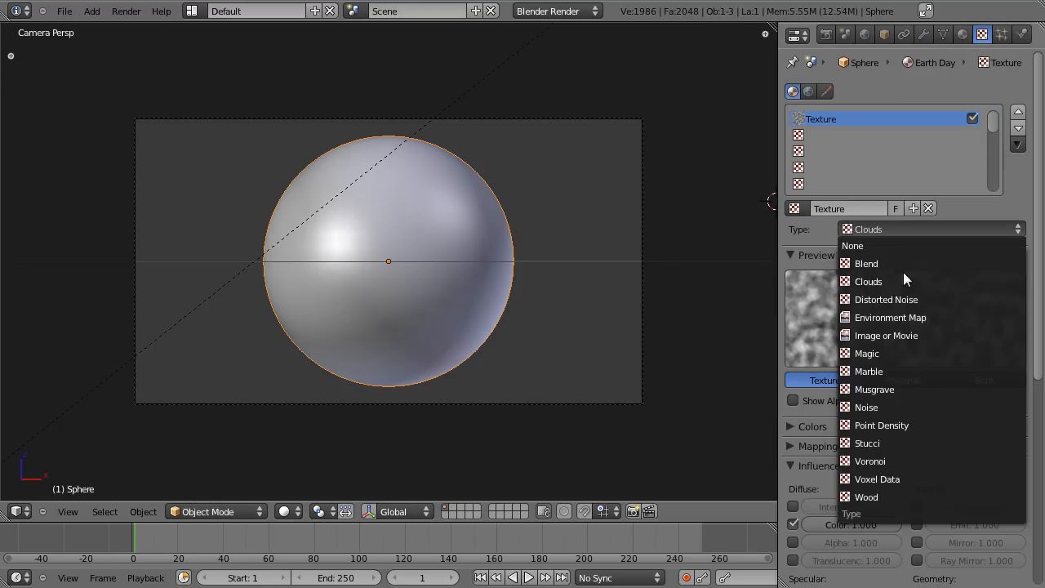
left_click(900, 334)
Browse the Textures folder as thumbnails and load Color Map.jpg as the texture's image
left_click(978, 469)
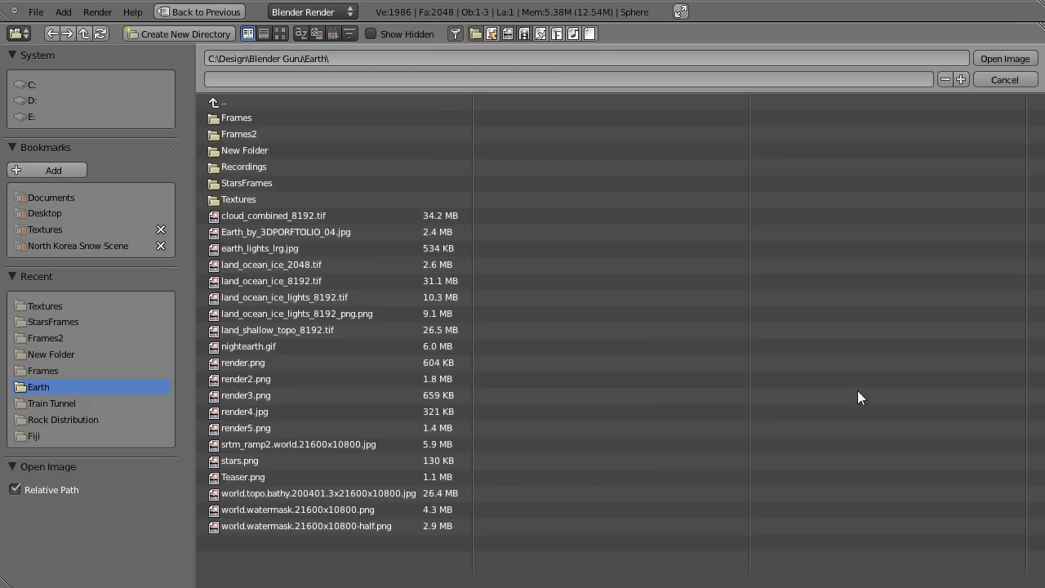
left_click(245, 200)
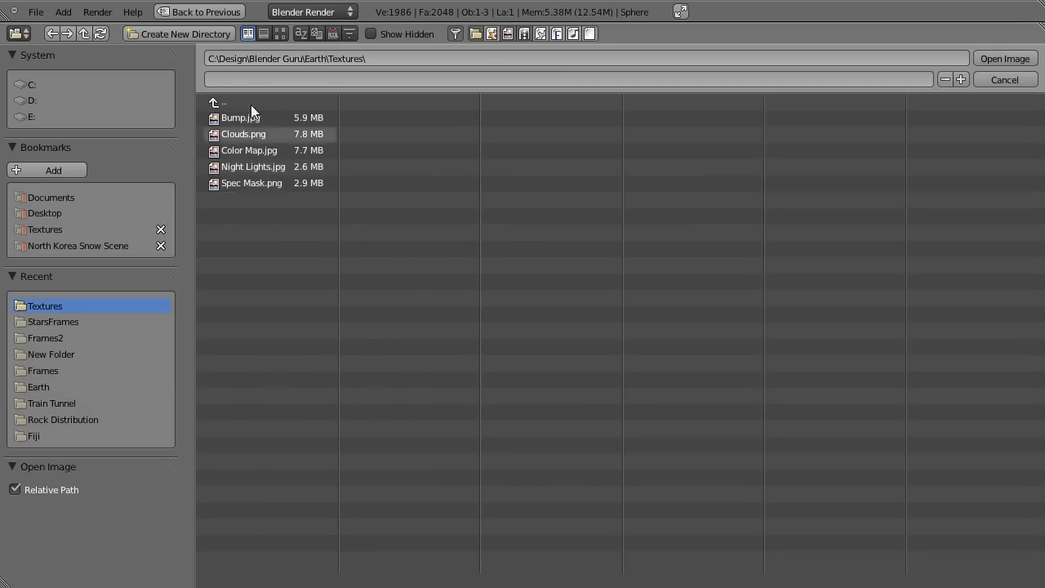
left_click(280, 34)
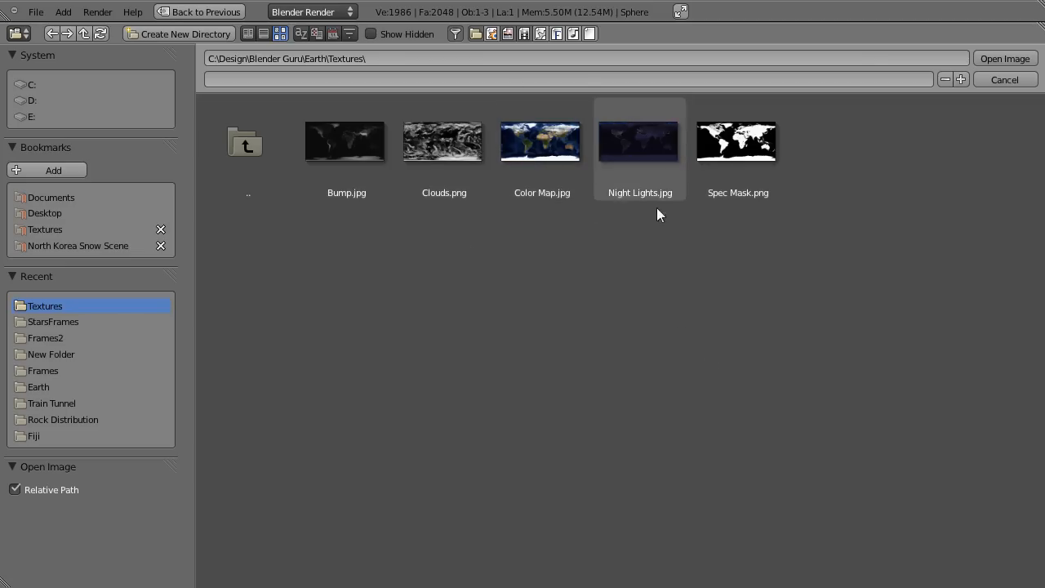
left_click(548, 157)
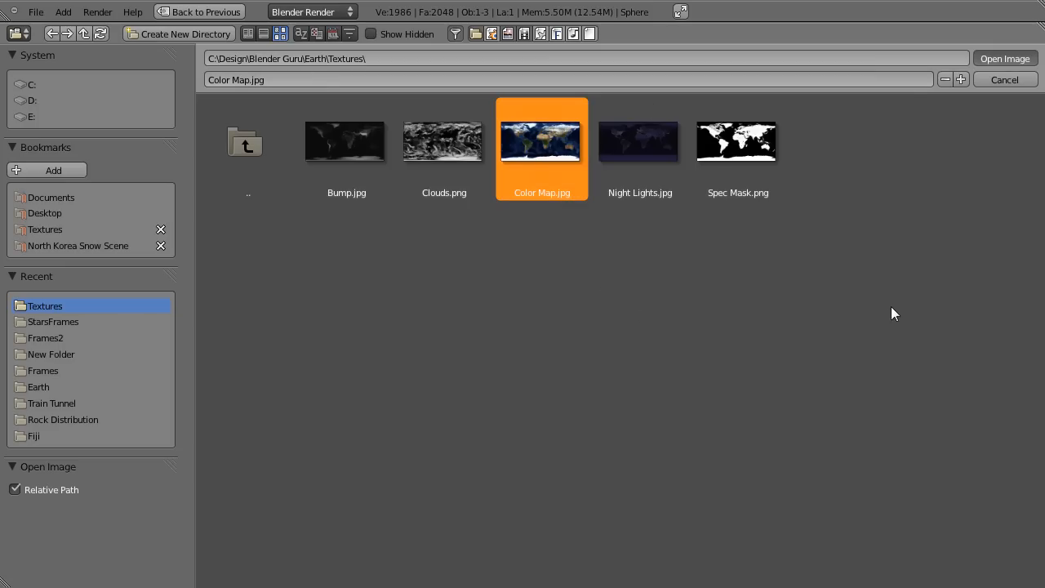
key("Return")
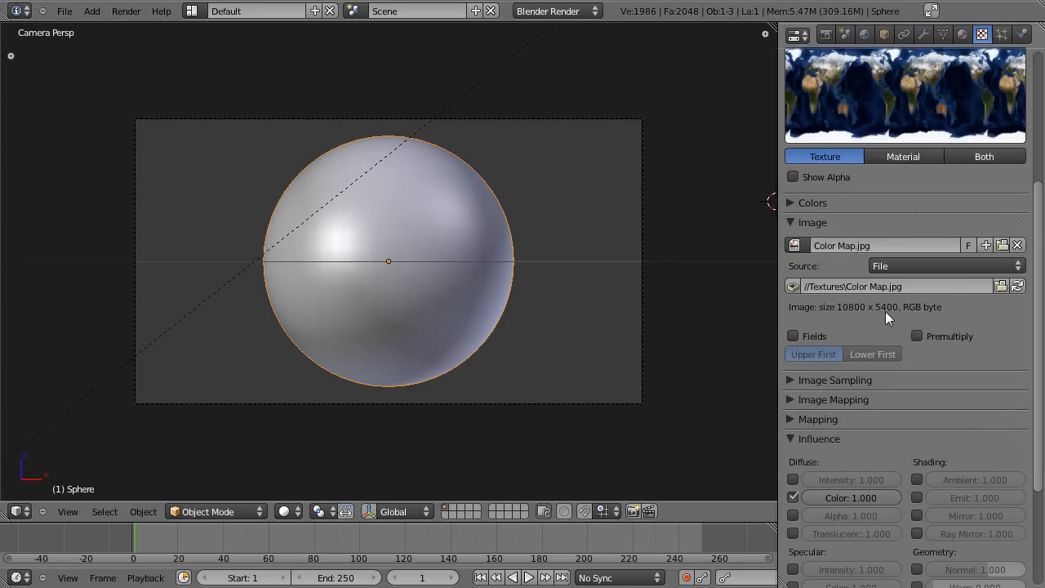
Set the color map texture's mapping projection to Sphere
scroll(905, 237, "up", 5)
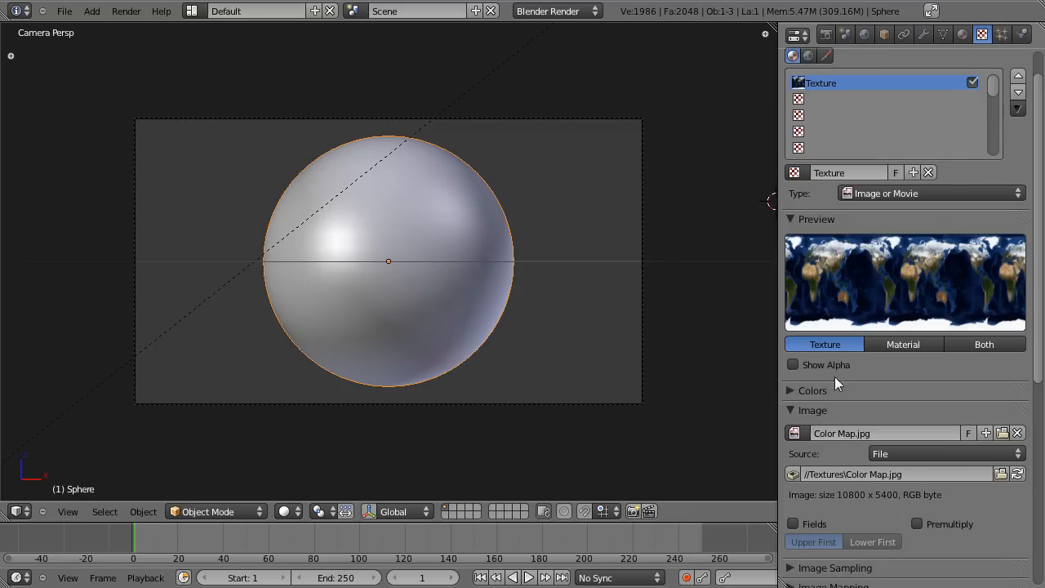
scroll(815, 411, "down", 4)
left_click(791, 283)
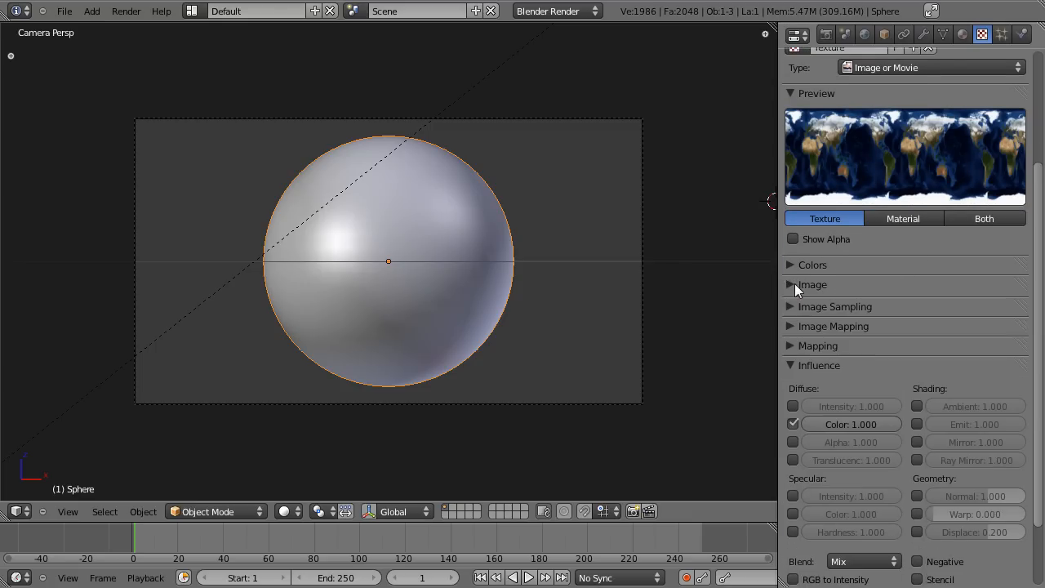
left_click(793, 347)
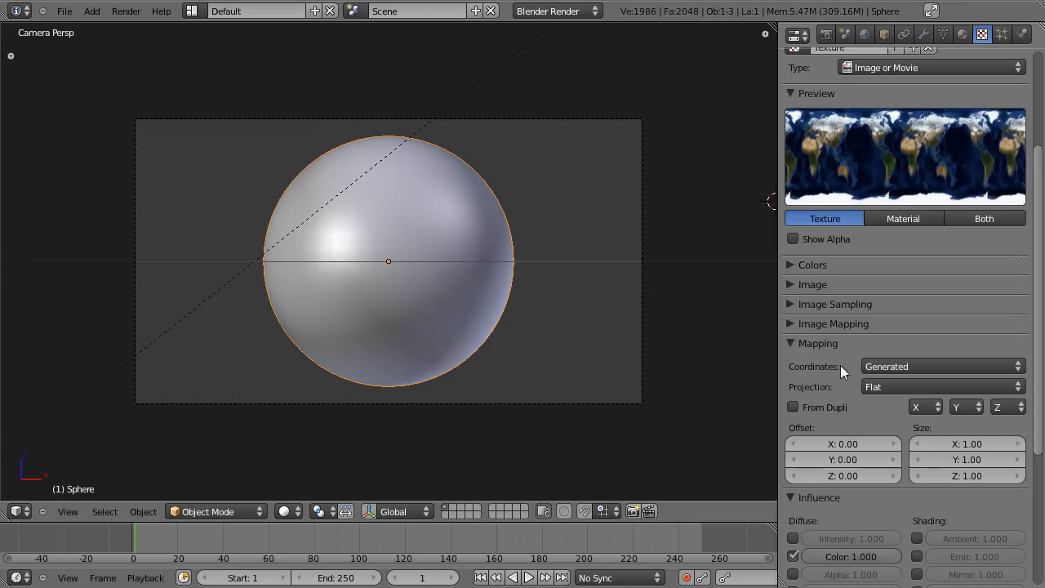
scroll(873, 241, "up", 3)
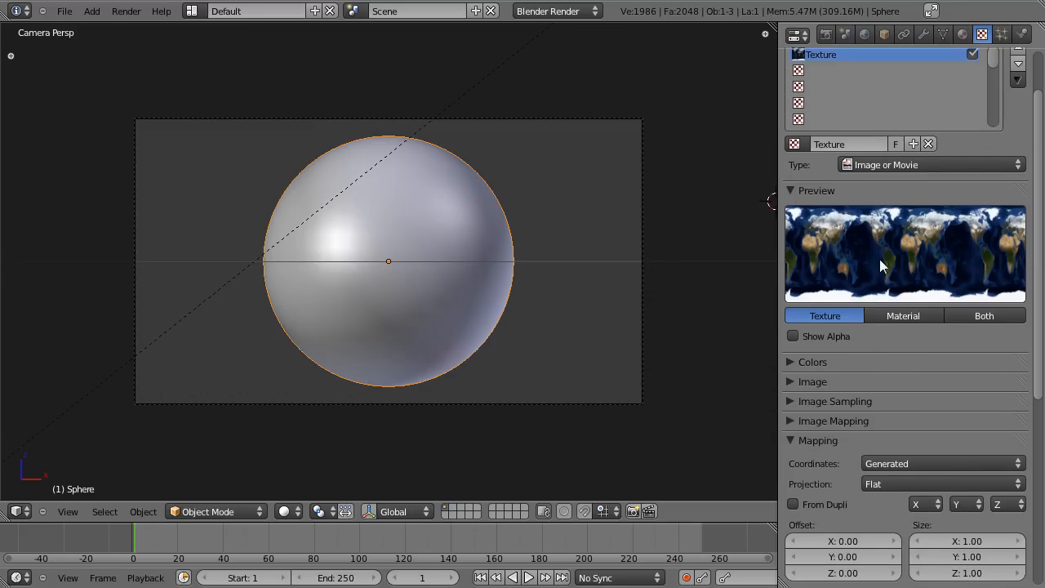
left_click(887, 484)
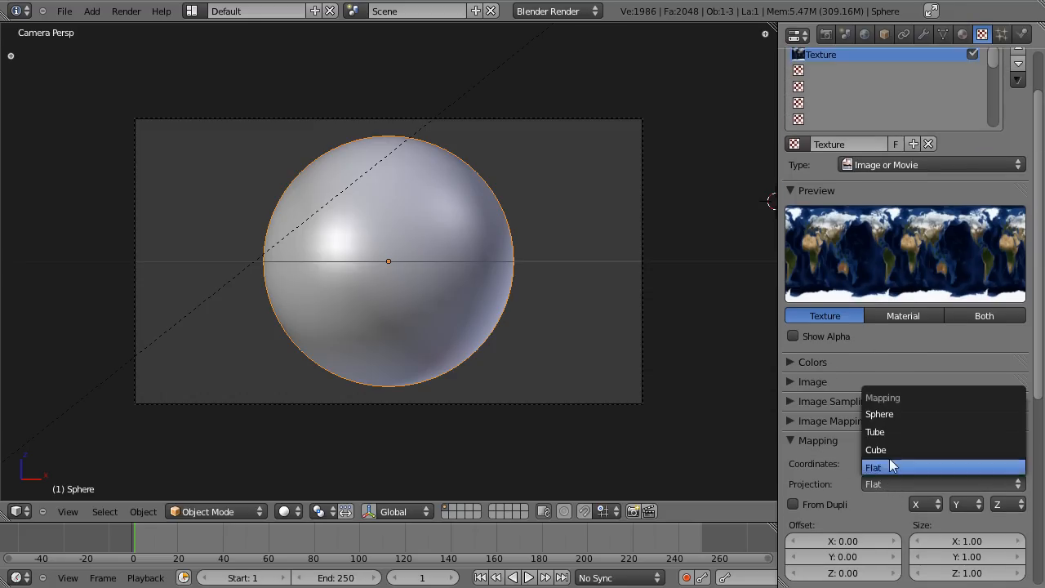
left_click(889, 416)
Save the scene over the existing file and render it to check the spherical color mapping
key("ctrl+s")
left_click(573, 301)
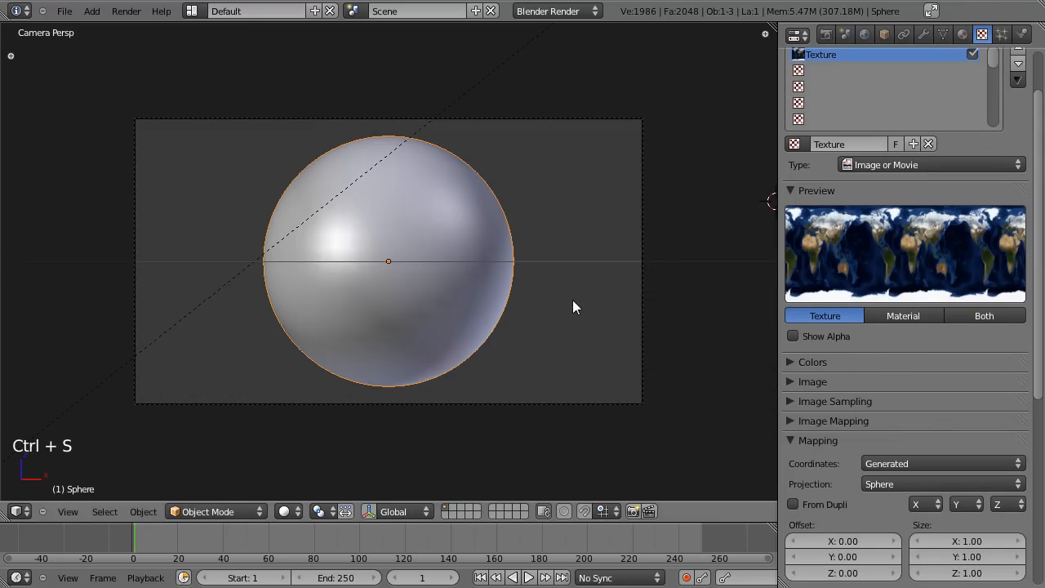
key("F12")
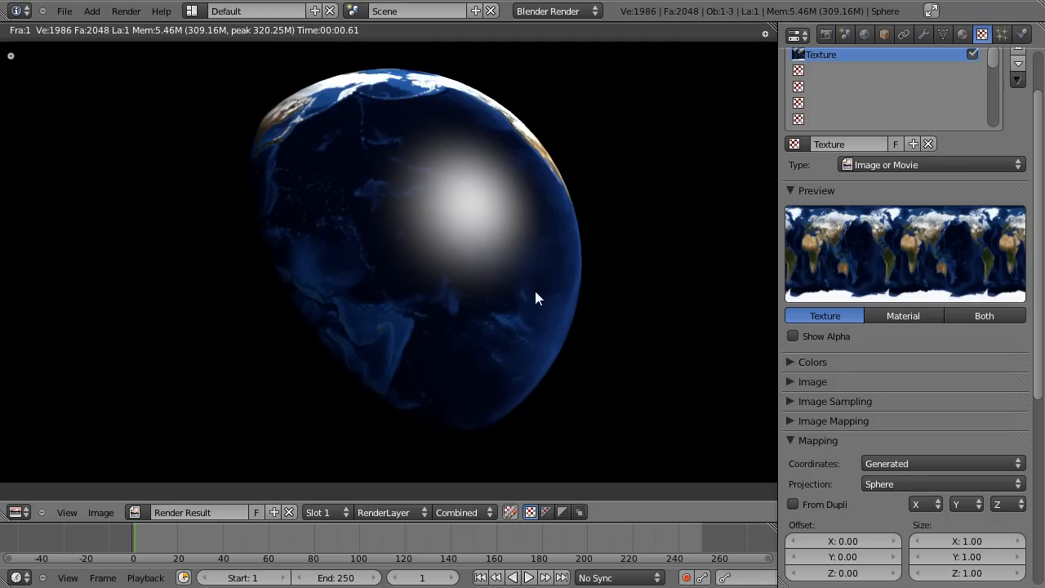
left_click(934, 479)
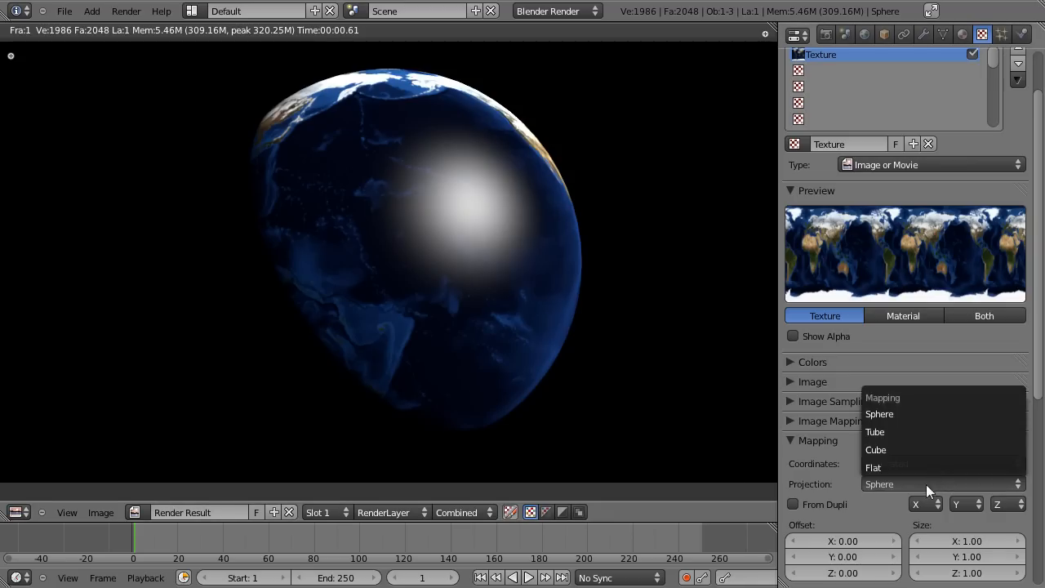
left_click(791, 441)
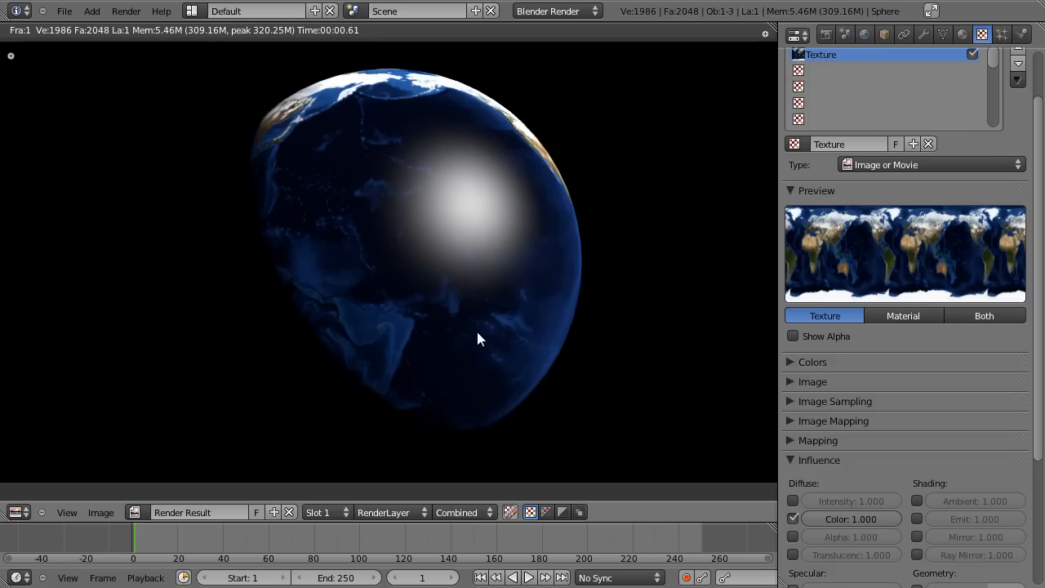
Rotate the sphere around its axis in the top view to expose different continents, and test-render the result
key("Escape")
key("KP_7")
scroll(448, 273, "up", 3)
middle_click_drag(465, 294, 462, 203, "shift")
scroll(463, 204, "up", 5)
key("r")
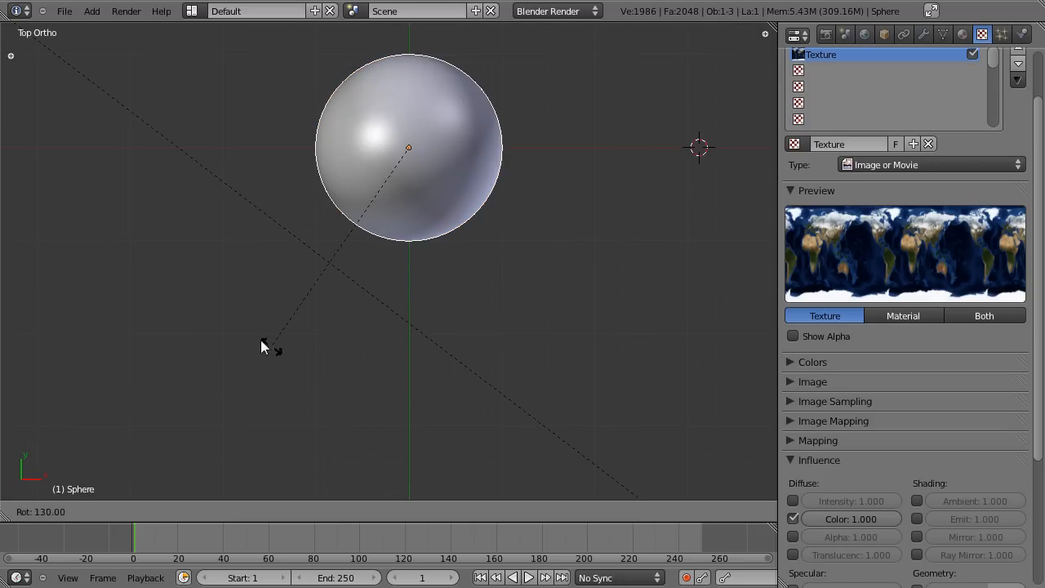
left_click(228, 53)
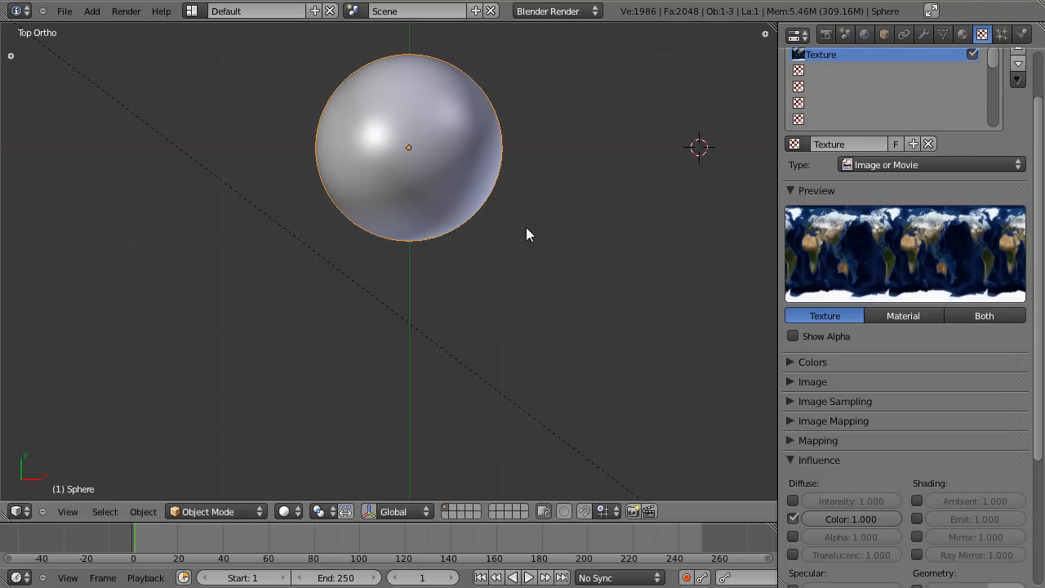
key("F12")
key("Escape")
Rotate the sphere again in the top view so Africa and the Indian Ocean face the camera, and review a new render
key("r")
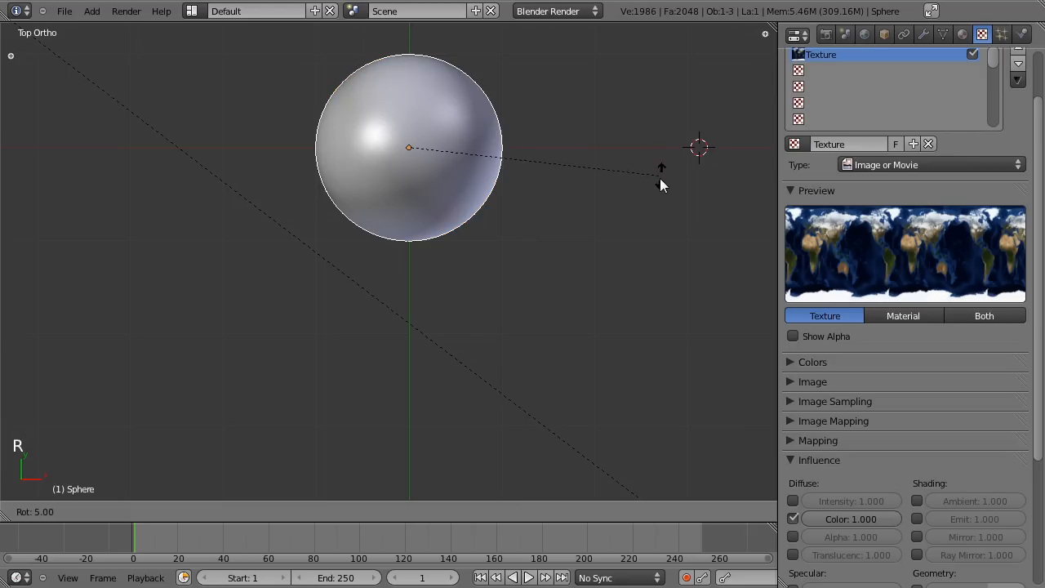
left_click(650, 198)
key("F12")
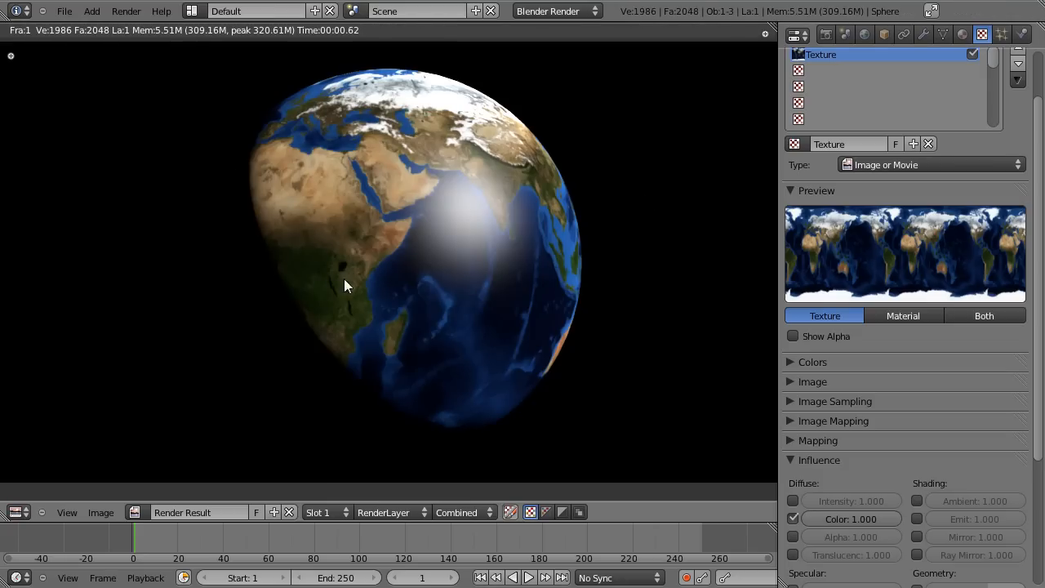
key("Escape")
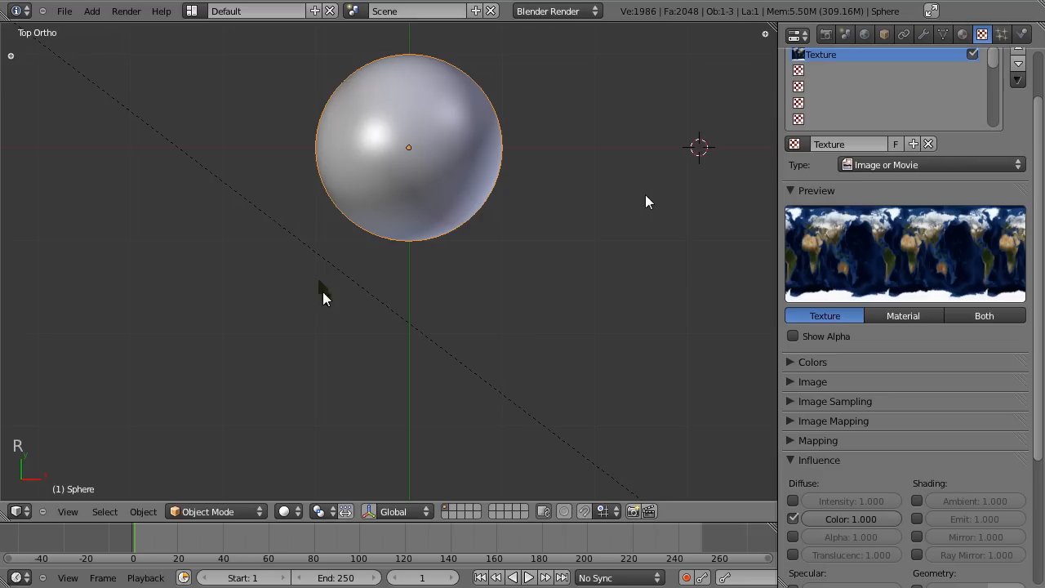
key("F11")
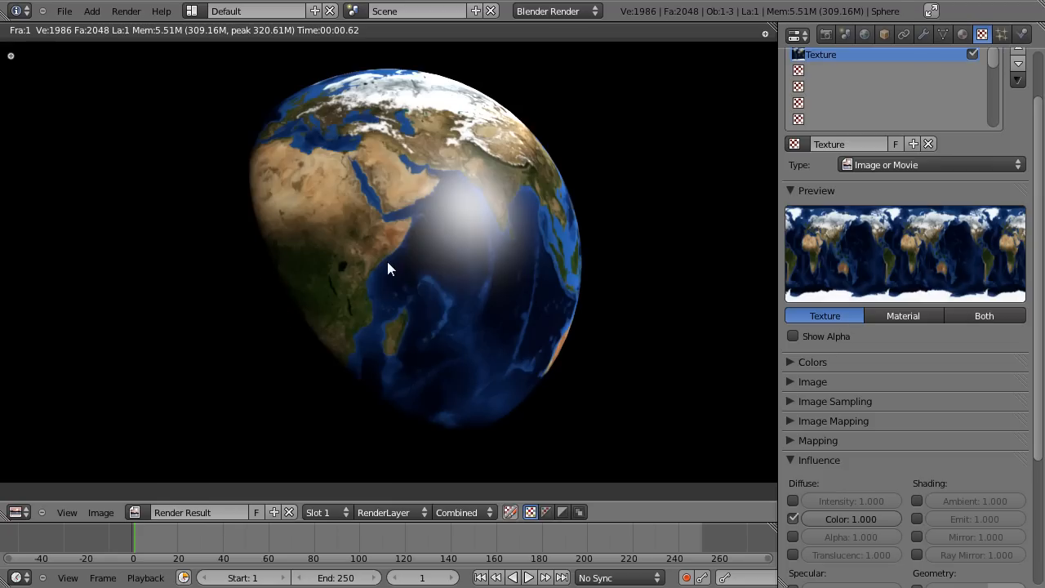
key("Escape")
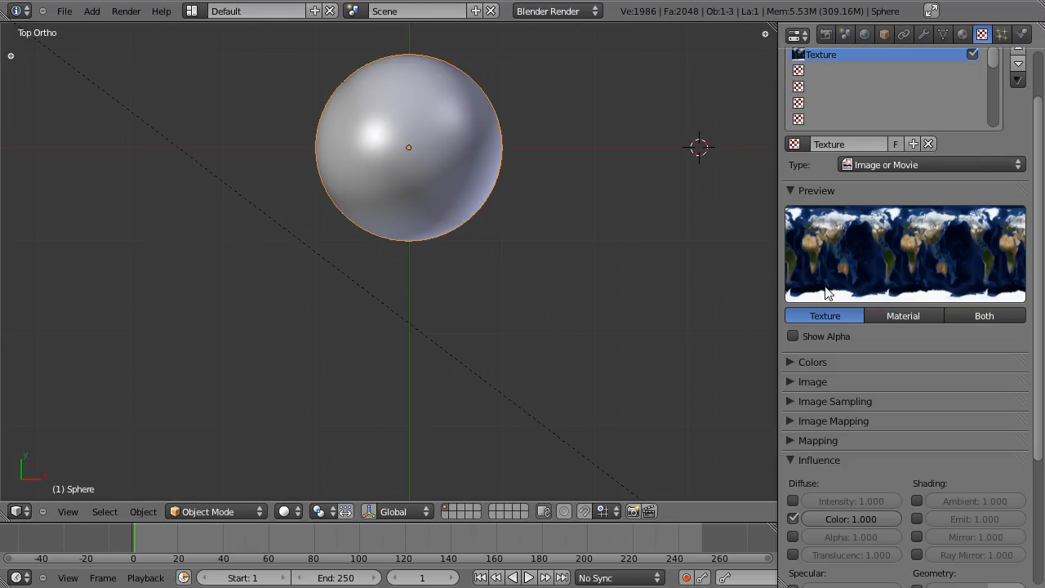
Rename the color map texture to COL
scroll(990, 173, "up", 3)
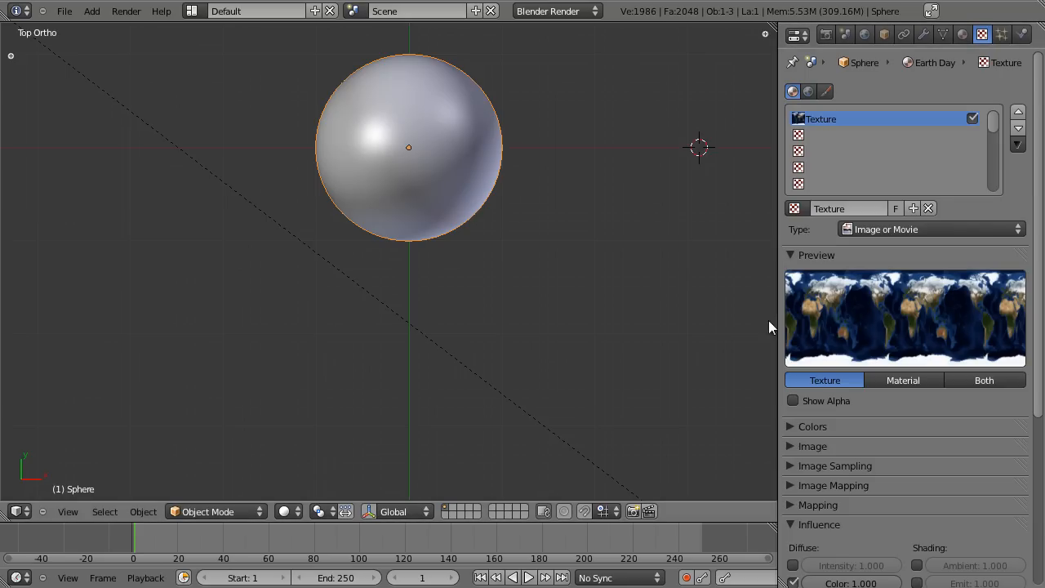
scroll(916, 358, "down", 5)
scroll(915, 357, "up", 5)
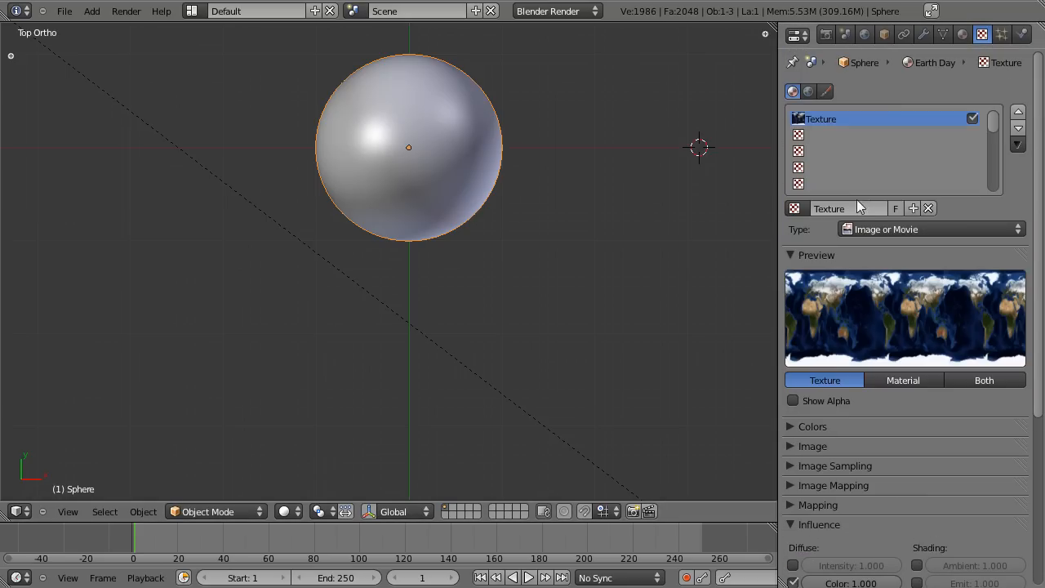
type("COL")
key("Return")
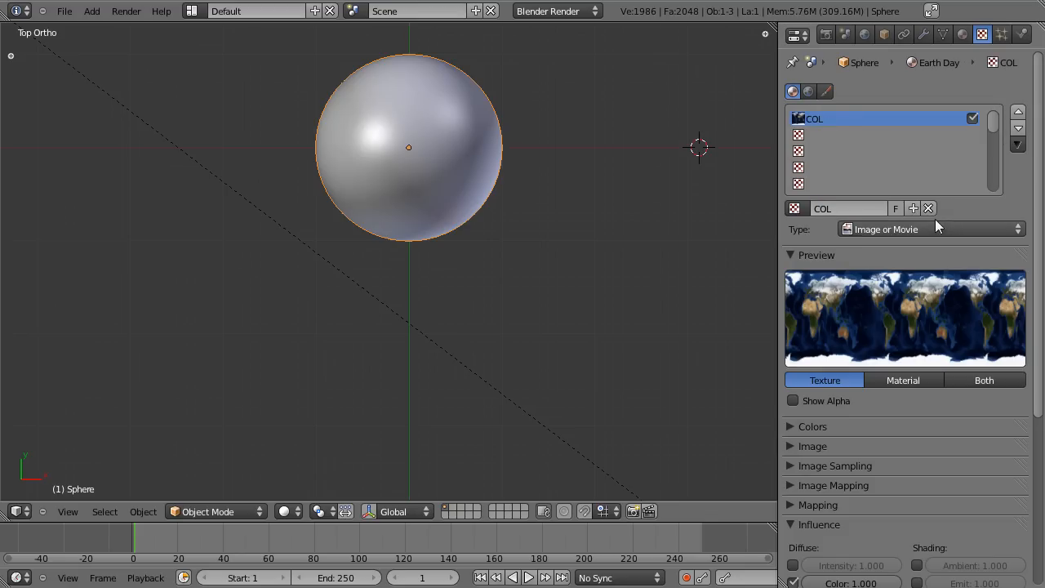
Add a new texture in the second slot of the Earth Day material and name it BUMP
left_click(819, 134)
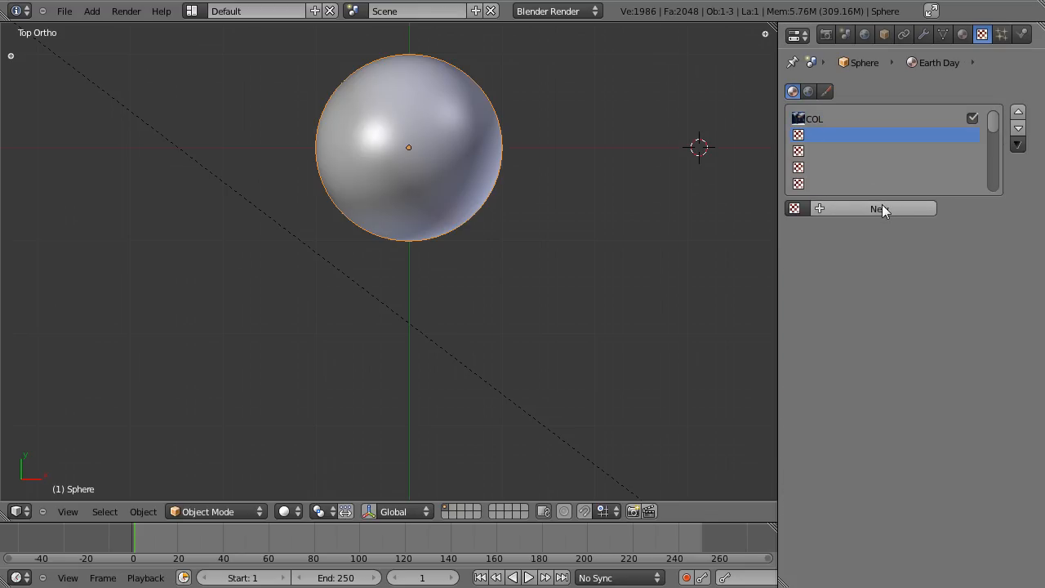
left_click(878, 208)
left_click(869, 208)
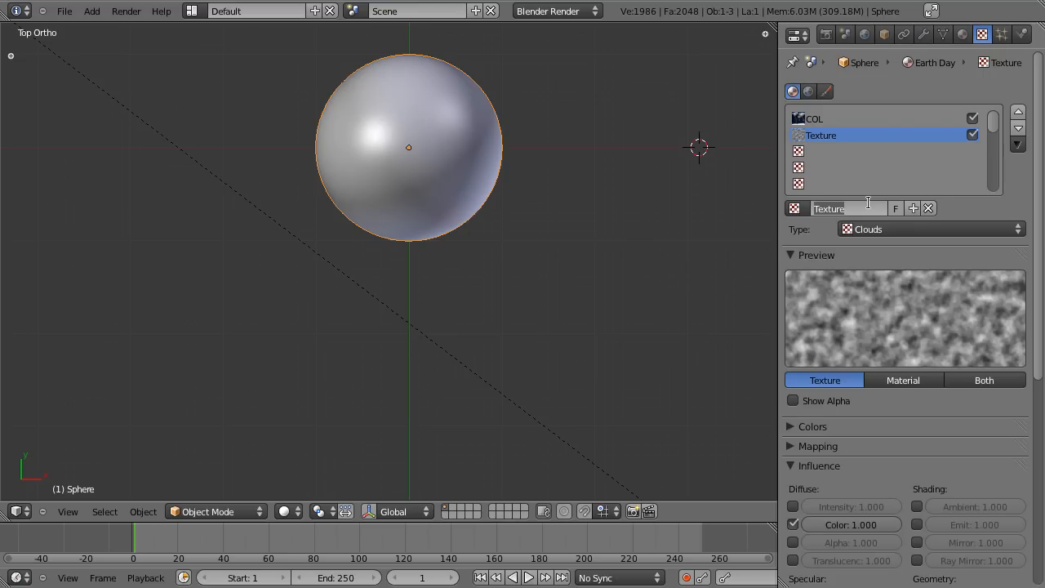
type("BUMP")
key("Return")
Save the scene and set the BUMP texture's type to Image or Movie
key("ctrl+s")
left_click(905, 232)
left_click(892, 332)
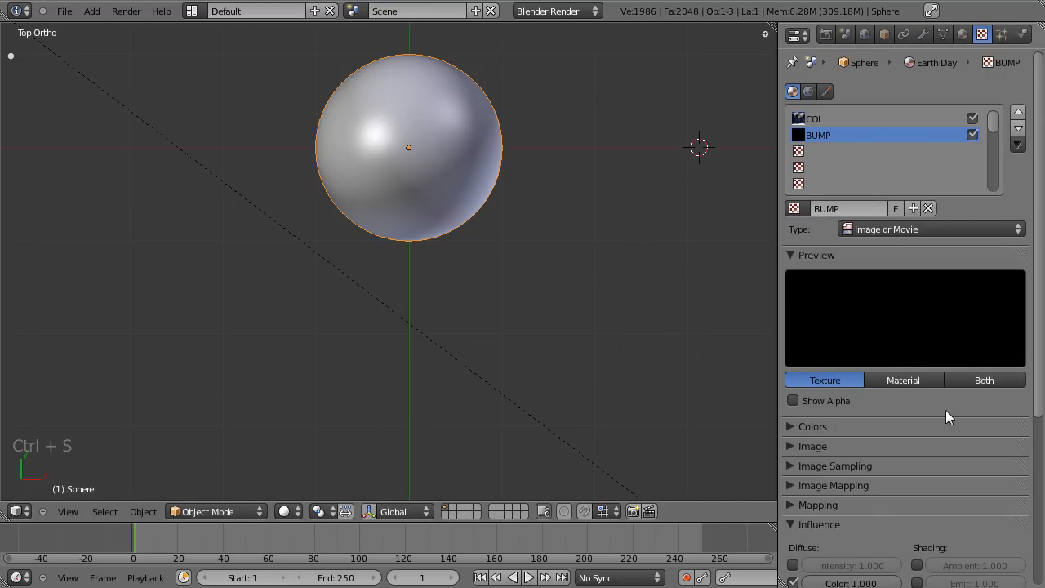
Load Bump.jpg from the Earth project's Textures folder as the BUMP texture's image
left_click(815, 449)
left_click(951, 468)
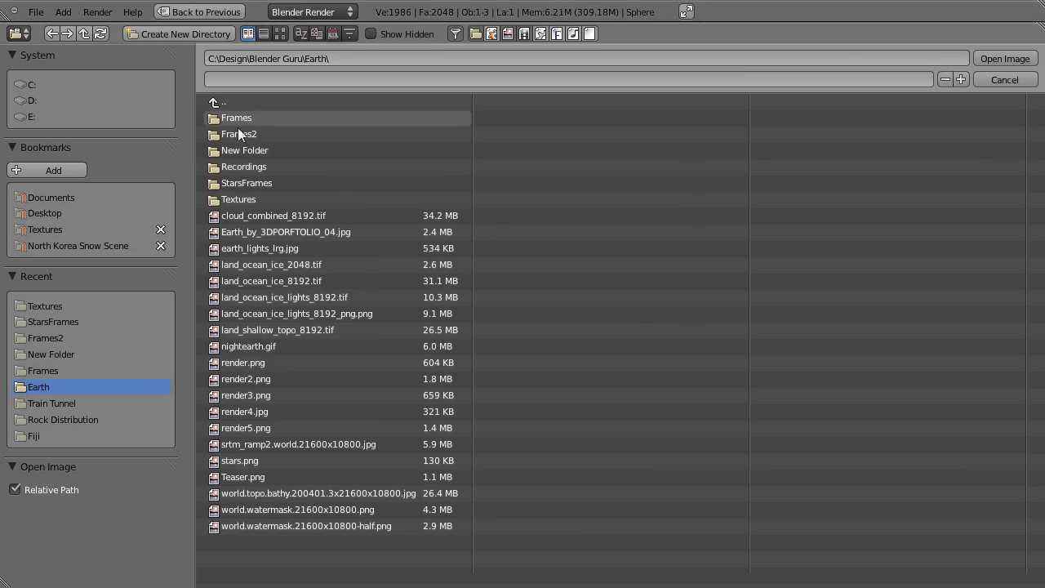
left_click(239, 199)
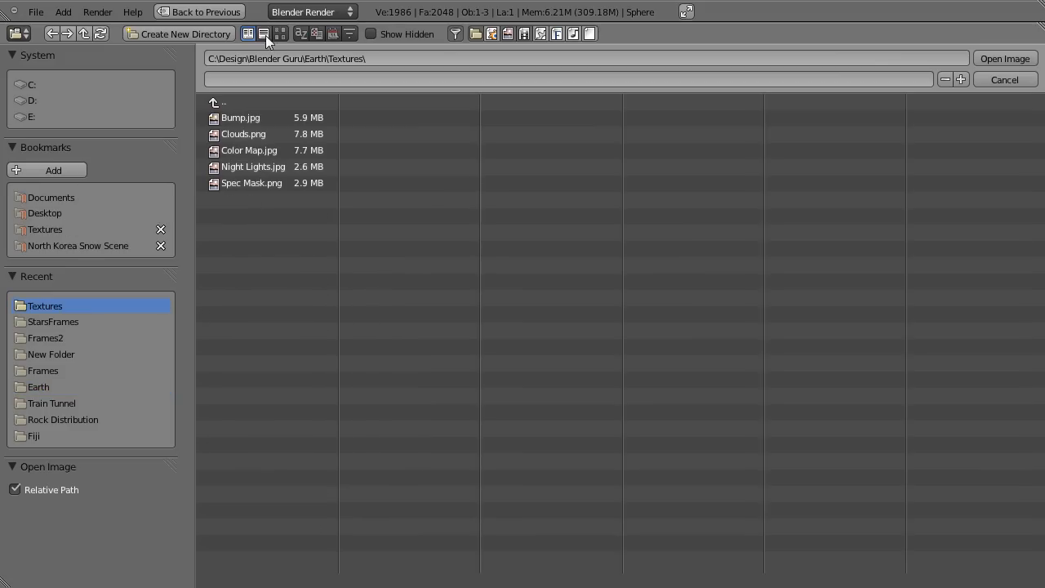
left_click(280, 34)
left_click(353, 144)
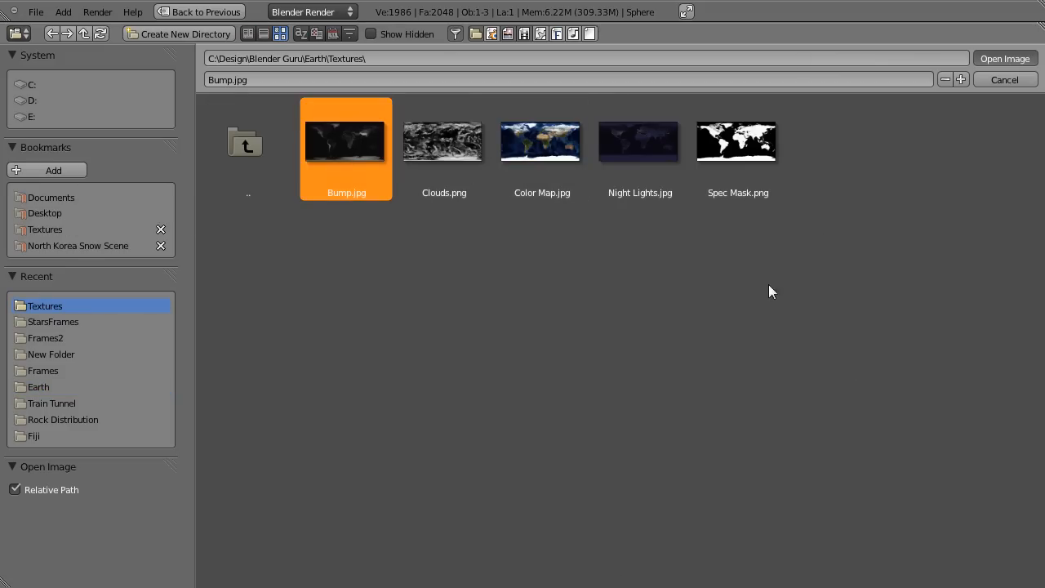
key("Return")
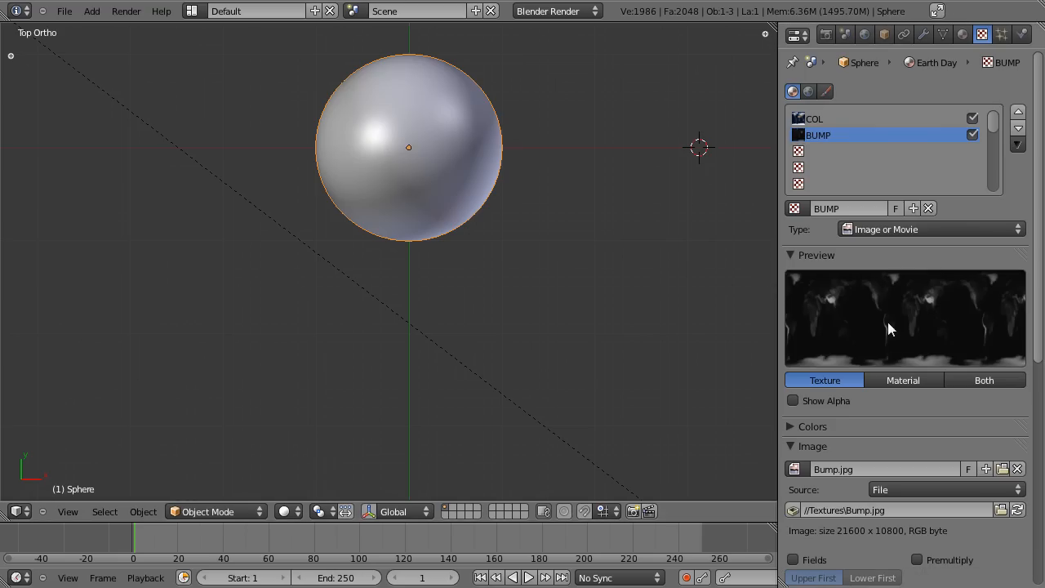
Set the BUMP texture's mapping to spherical projection
scroll(878, 310, "down", 10)
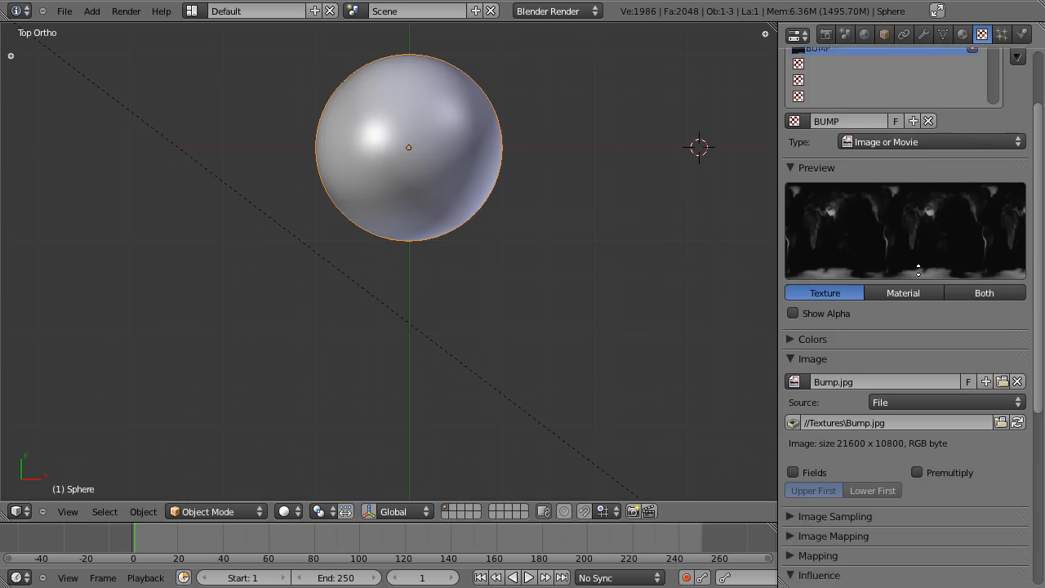
scroll(908, 269, "up", 10)
scroll(821, 306, "down", 10)
left_click(794, 276)
left_click(794, 269)
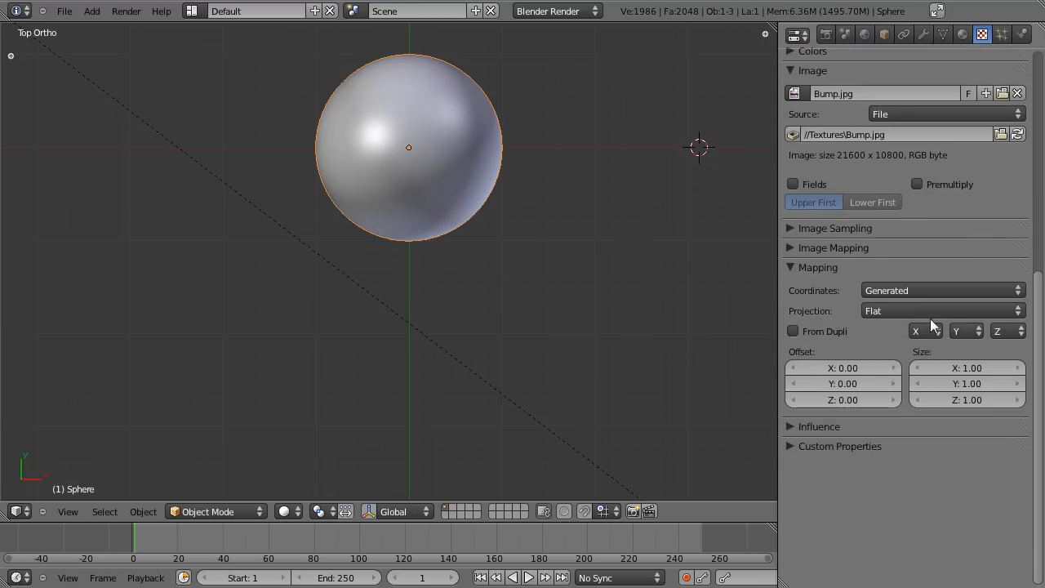
left_click(913, 315)
left_click(903, 241)
left_click(796, 263)
Disable the BUMP texture's diffuse color influence and enable its normal influence with a value of -0.200
left_click(816, 286)
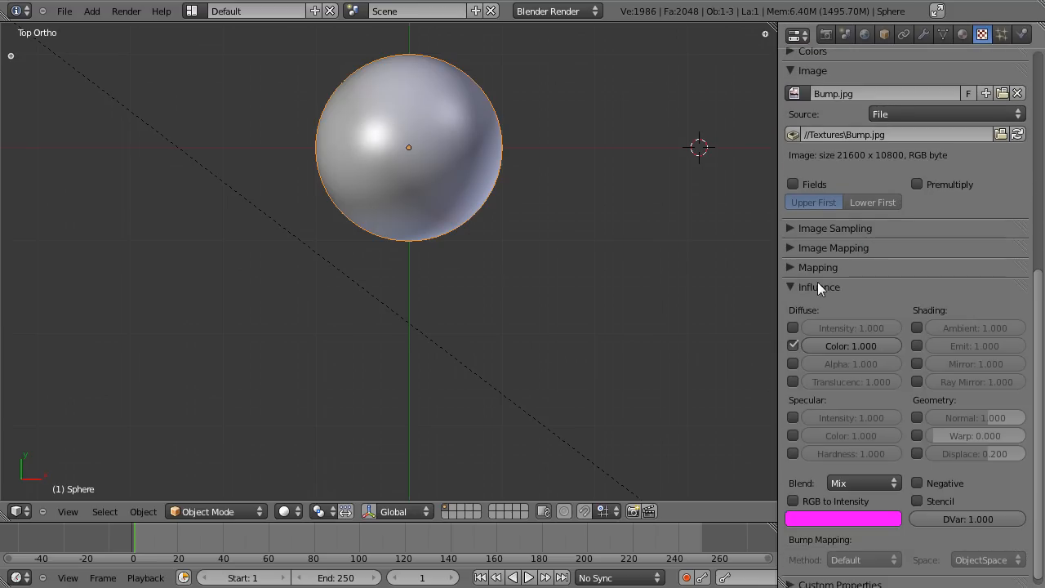
scroll(794, 345, "up", 1)
scroll(794, 345, "down", 2)
left_click(793, 337)
left_click(918, 408)
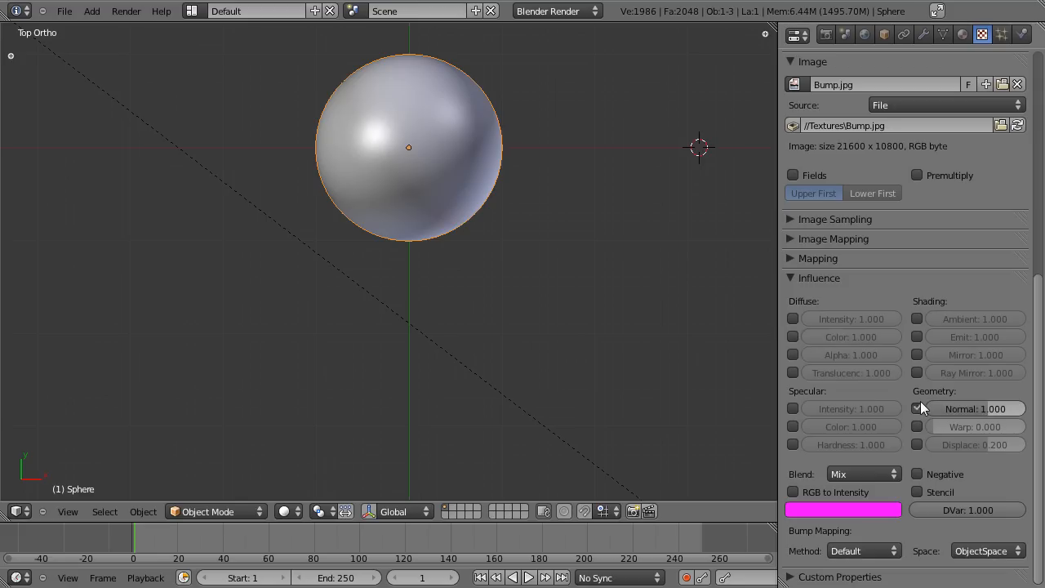
left_click_drag(1007, 409, 887, 408)
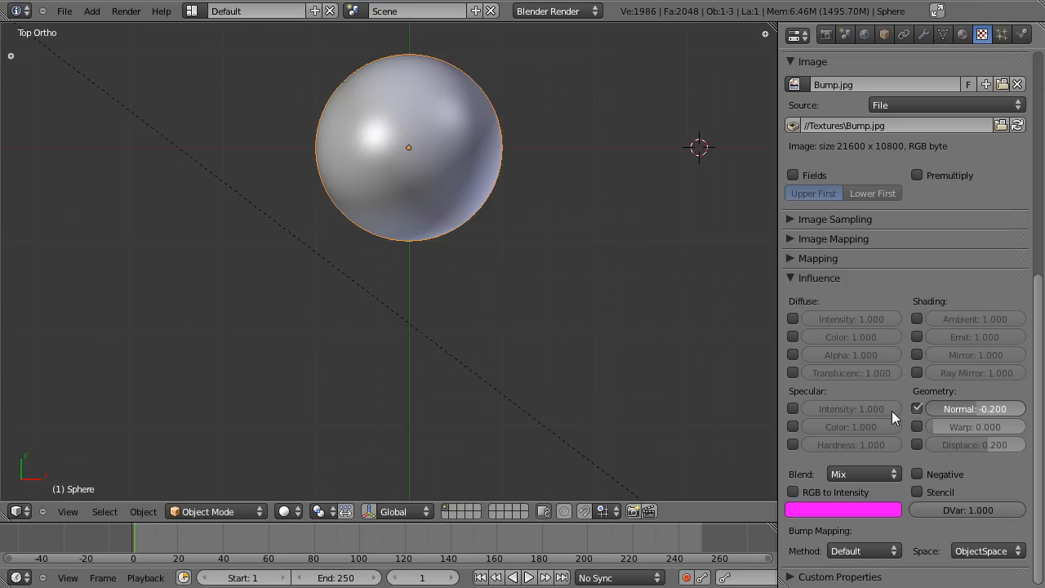
Set the BUMP texture's bump mapping method to Best Quality and save the scene
left_click(861, 550)
left_click(861, 488)
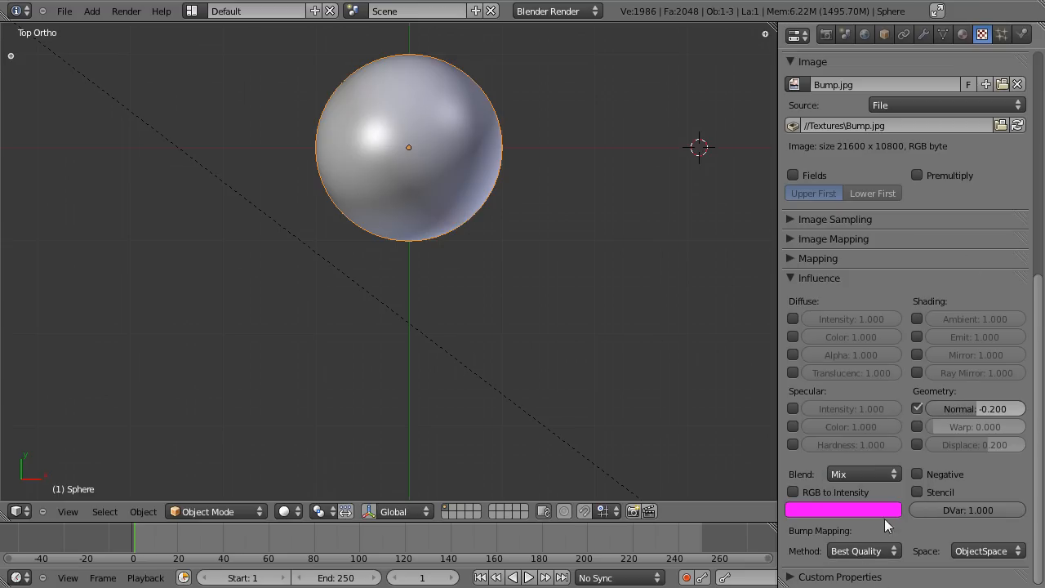
left_click(853, 550)
left_click(886, 481)
scroll(929, 235, "up", 5)
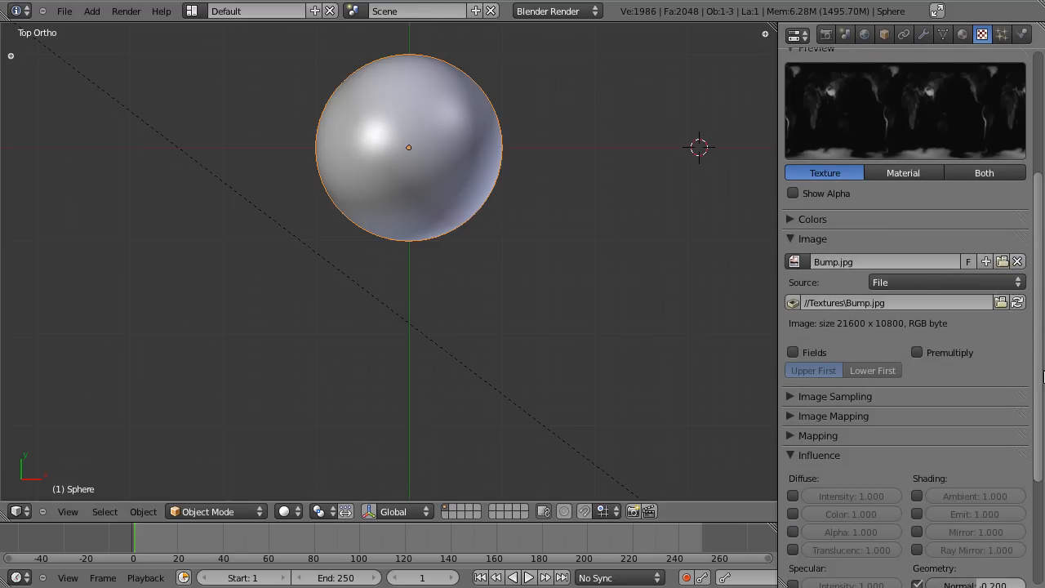
scroll(913, 403, "up", 4)
scroll(913, 396, "up", 4)
key("ctrl+s")
key("ctrl+s")
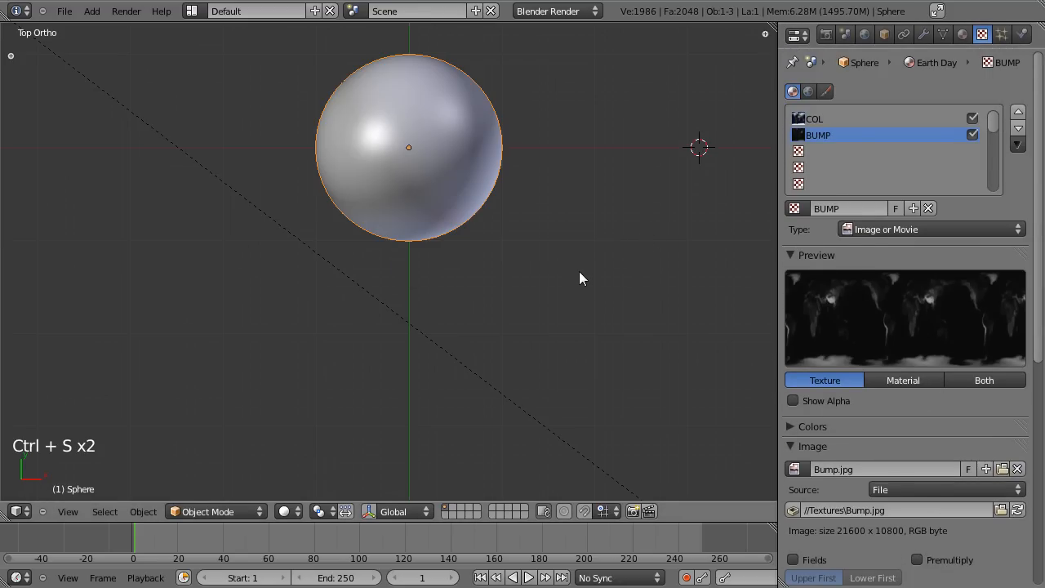
Render the scene and examine the bump relief up close across Africa, Arabia, India and the Himalayas
scroll(943, 242, "down", 8)
key("F12")
scroll(443, 231, "up", 2)
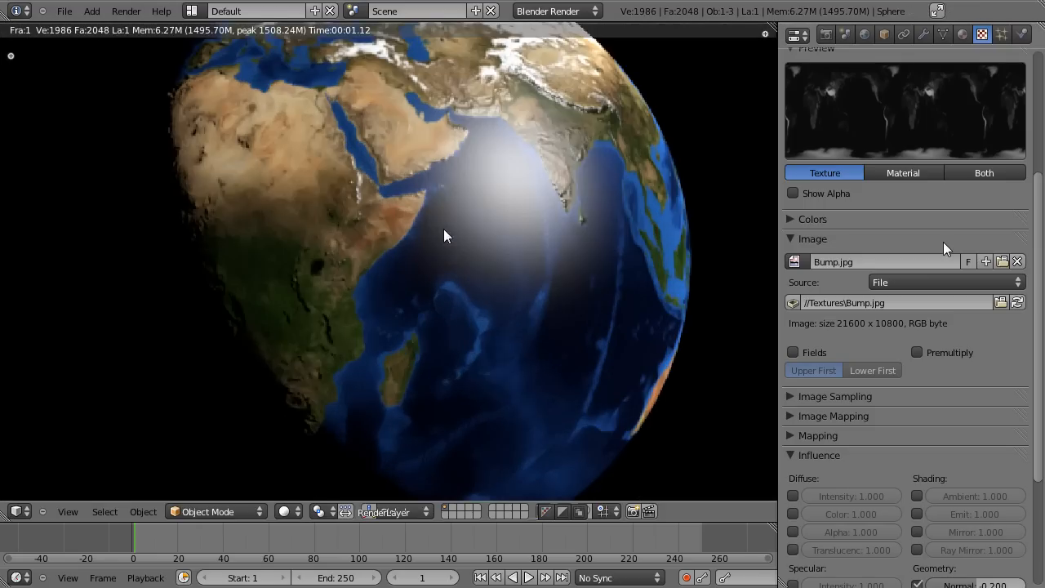
scroll(944, 242, "up", 5)
scroll(476, 279, "up", 4)
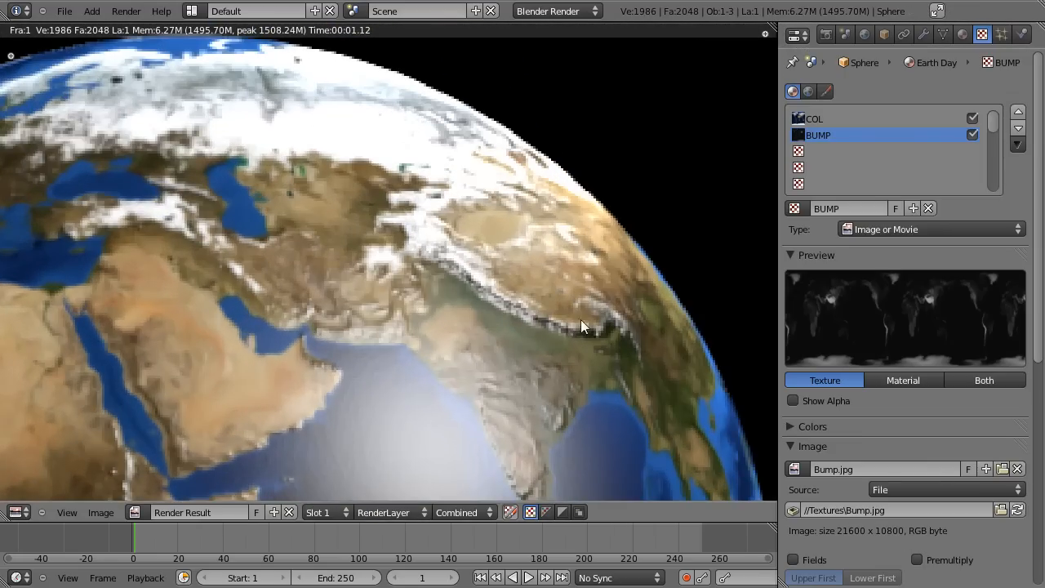
scroll(580, 319, "down", 2)
scroll(488, 232, "up", 5)
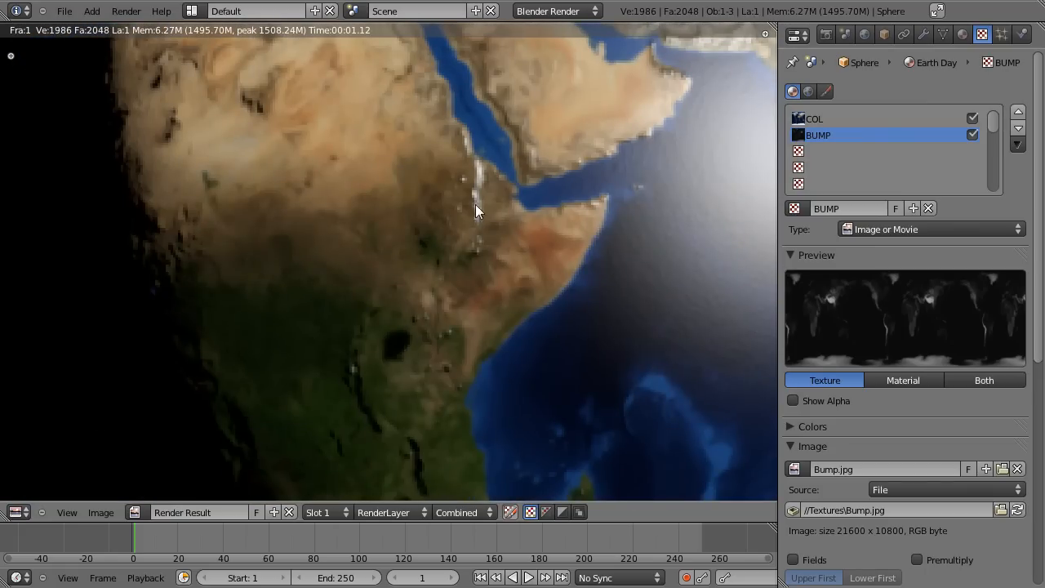
middle_click_drag(425, 351, 424, 292)
scroll(508, 279, "down", 4)
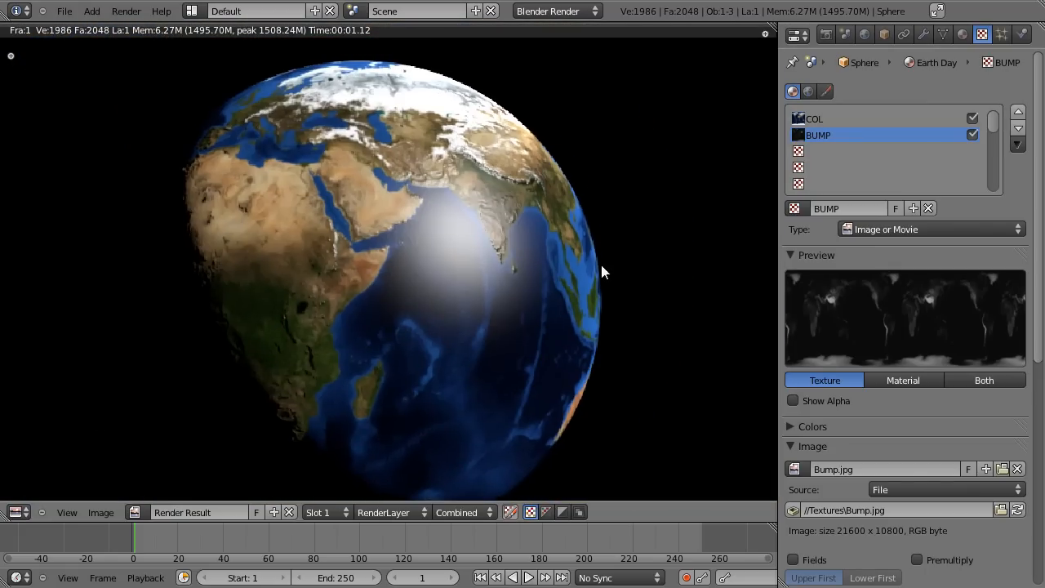
scroll(511, 261, "up", 3)
scroll(448, 311, "down", 4)
scroll(508, 310, "up", 4)
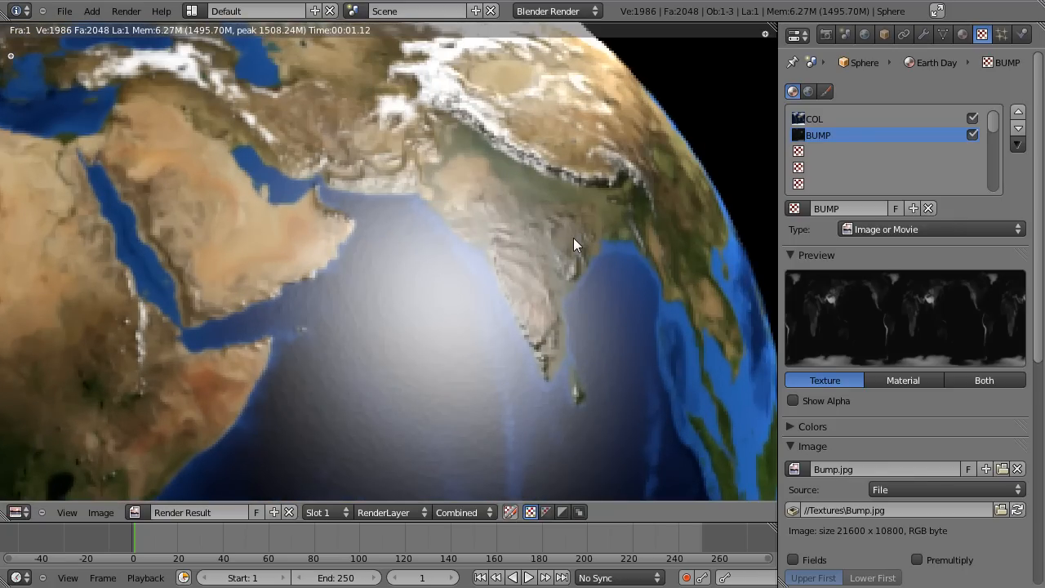
scroll(415, 296, "down", 2)
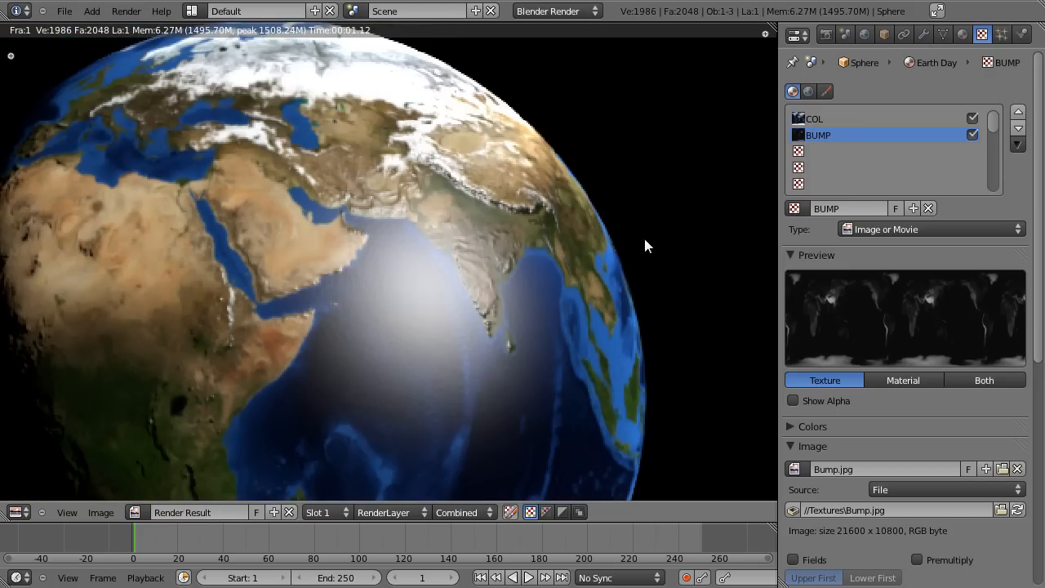
scroll(390, 236, "up", 2)
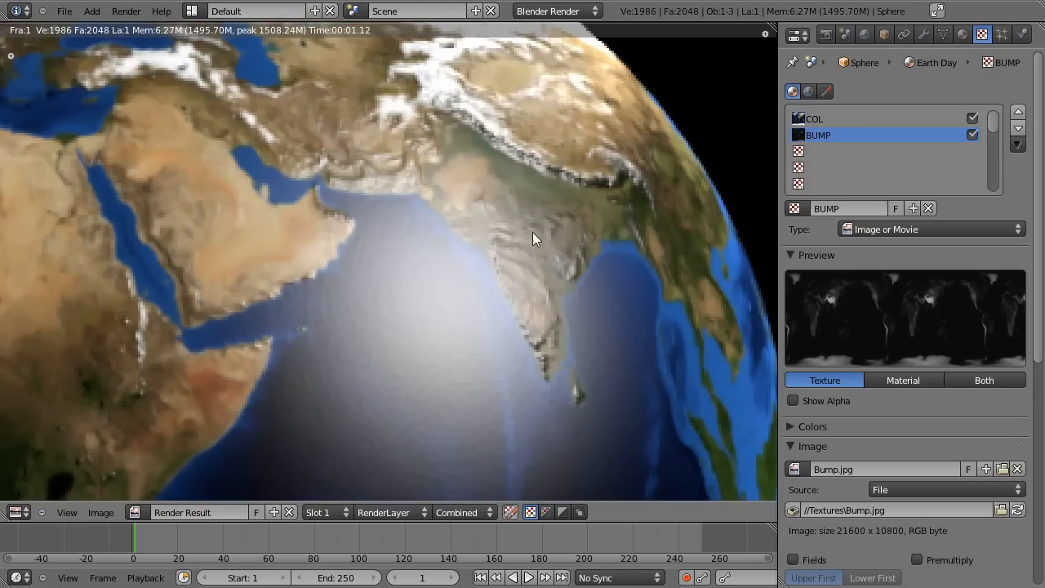
scroll(642, 205, "down", 4)
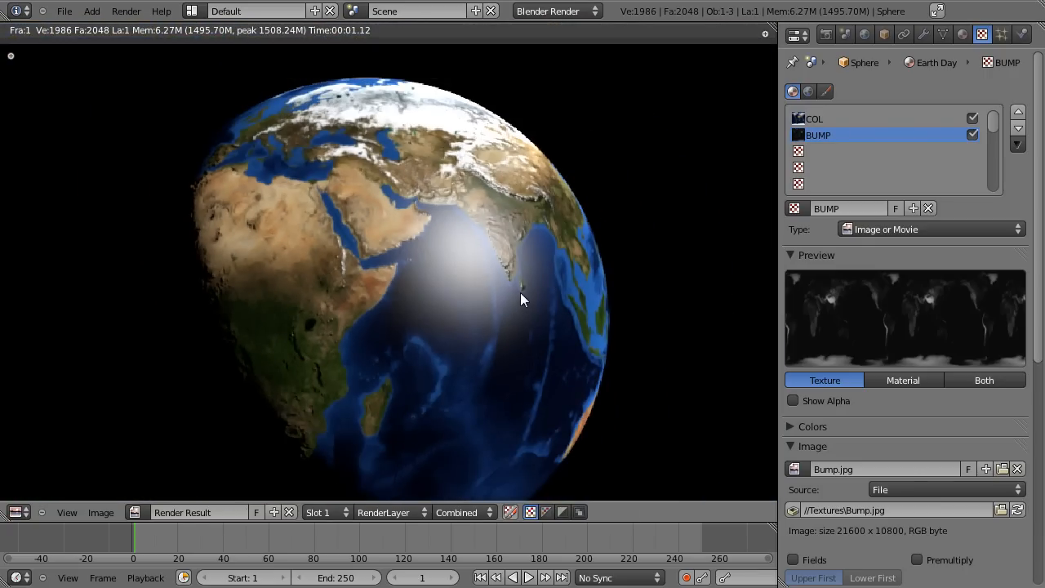
key("Escape")
Add an Image or Movie texture named SPEC in the third slot of the Earth Day material
left_click(816, 156)
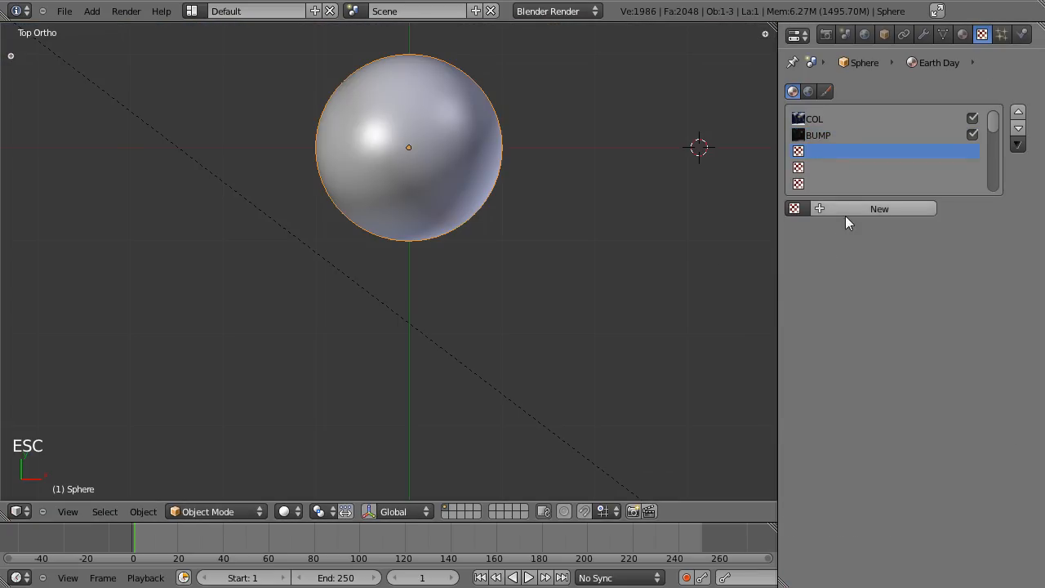
left_click(852, 208)
double_click(855, 208)
type("SPEC")
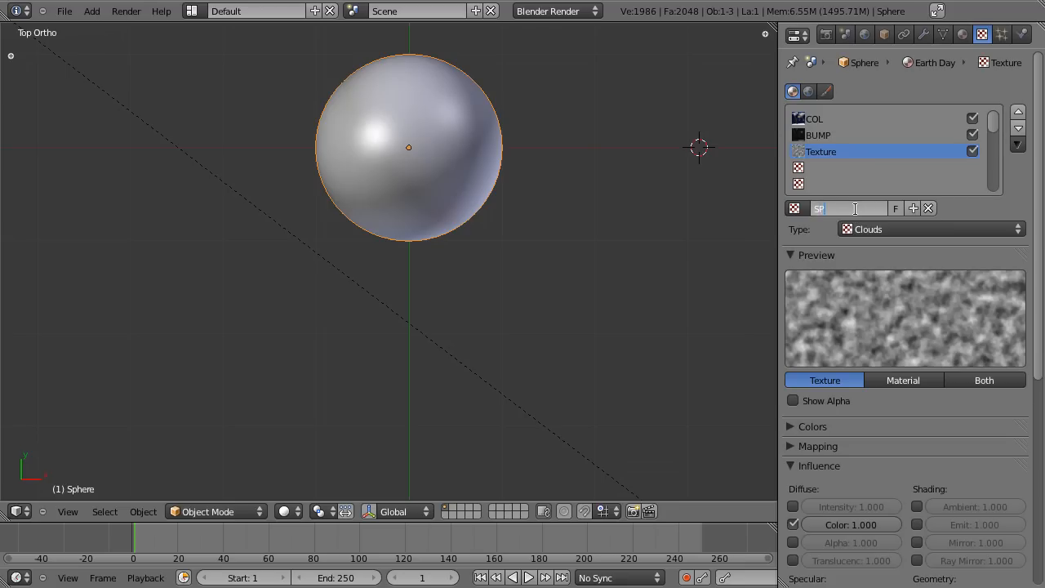
key("Return")
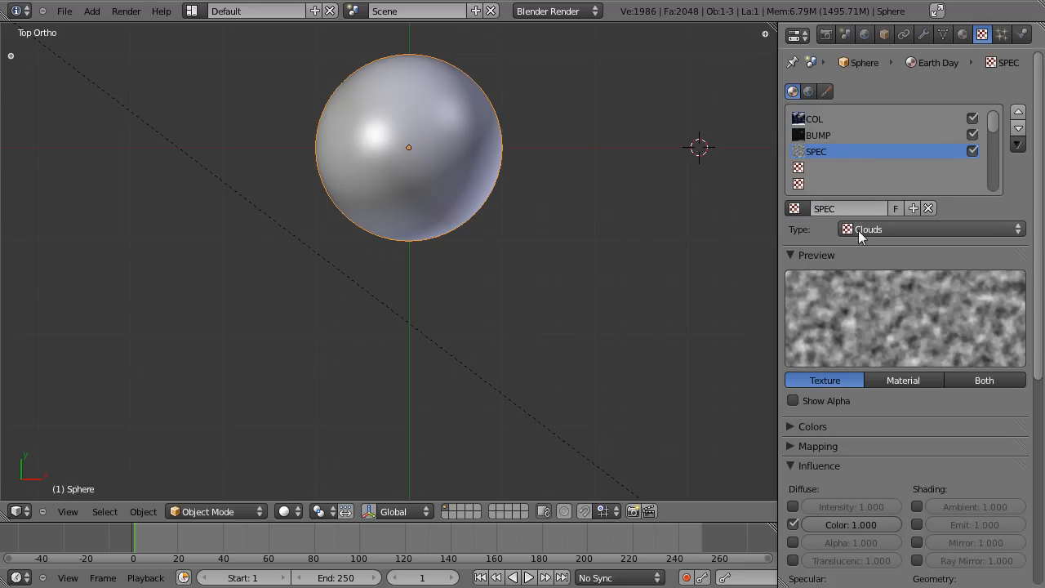
left_click(857, 229)
left_click(871, 333)
Load Spec Mask.png from the Textures folder as the SPEC texture's image and save the scene
scroll(872, 333, "down", 1)
scroll(887, 235, "down", 2)
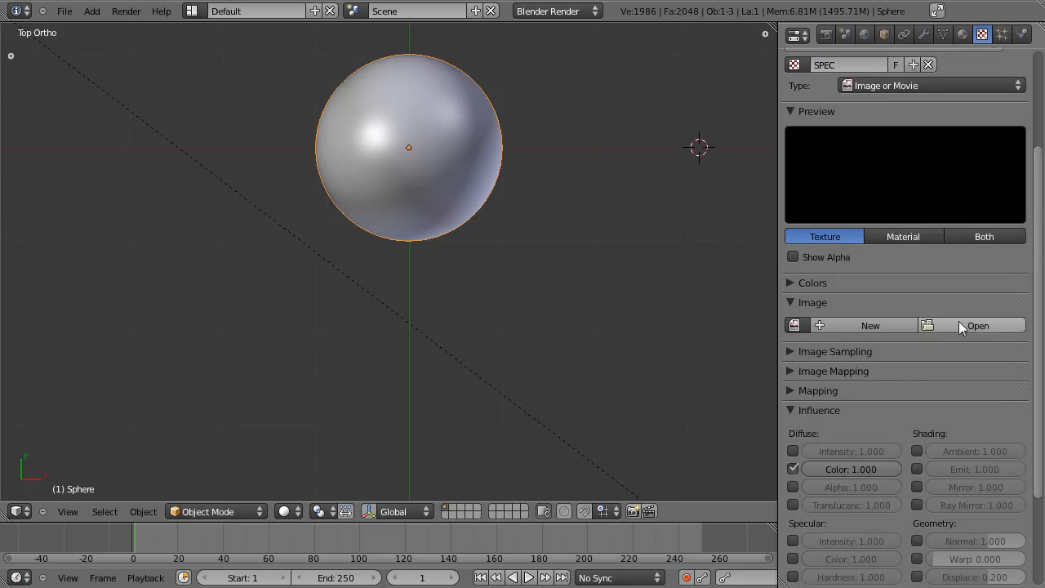
left_click(962, 323)
left_click(264, 200)
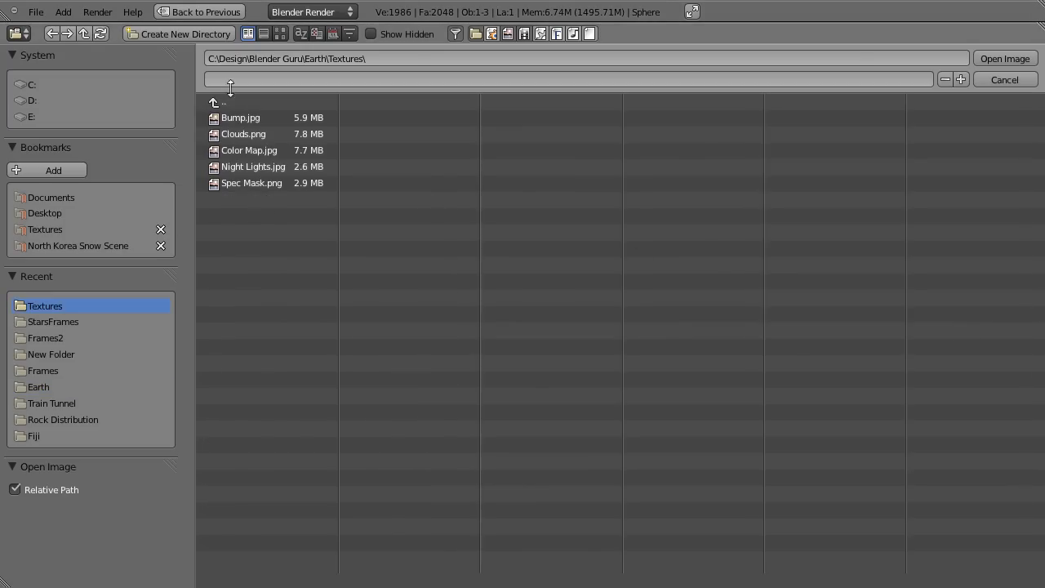
left_click(280, 34)
left_click(759, 163)
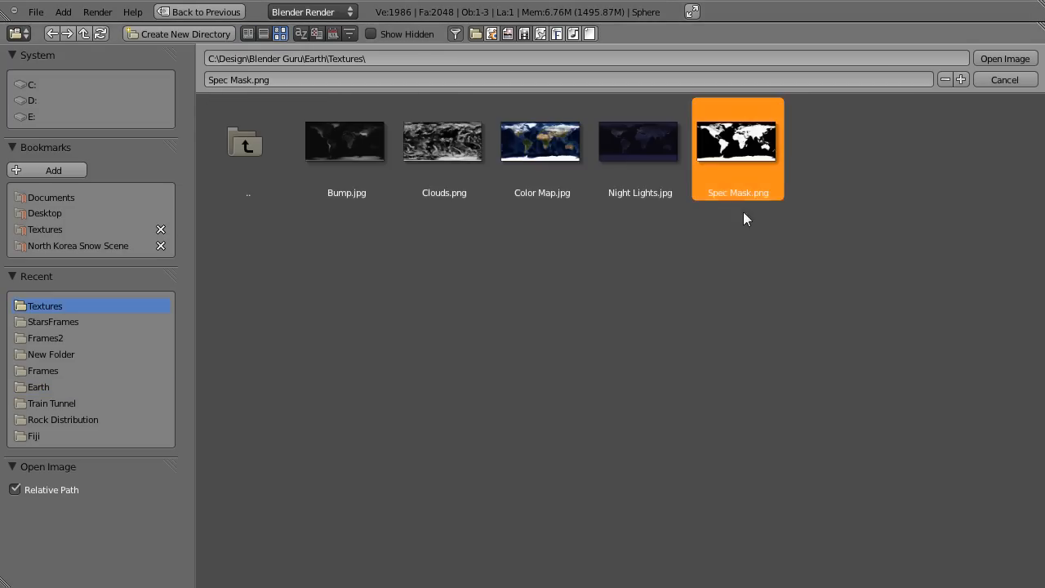
left_click(1006, 58)
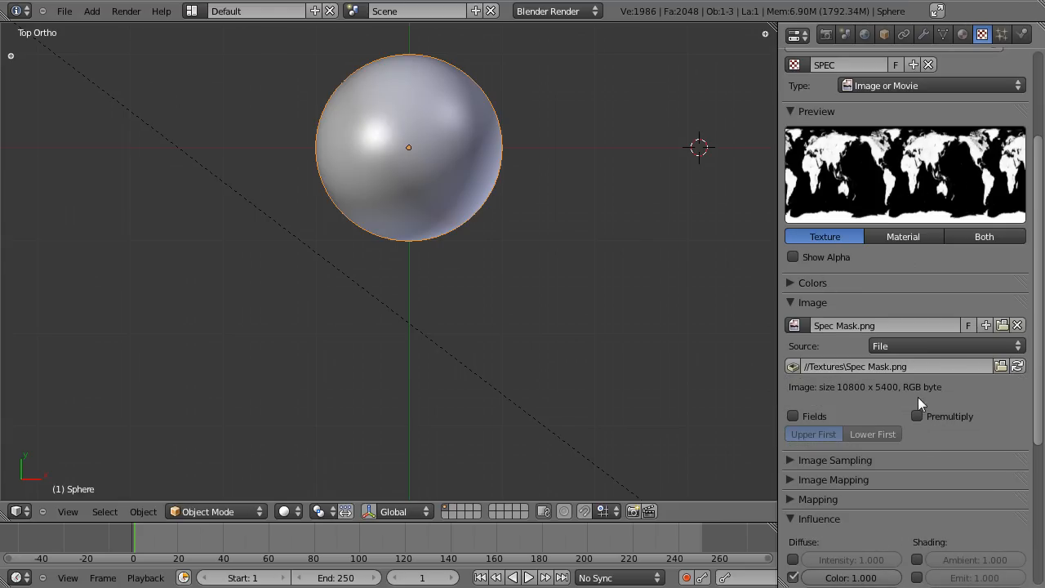
scroll(912, 388, "down", 7)
scroll(906, 343, "up", 12)
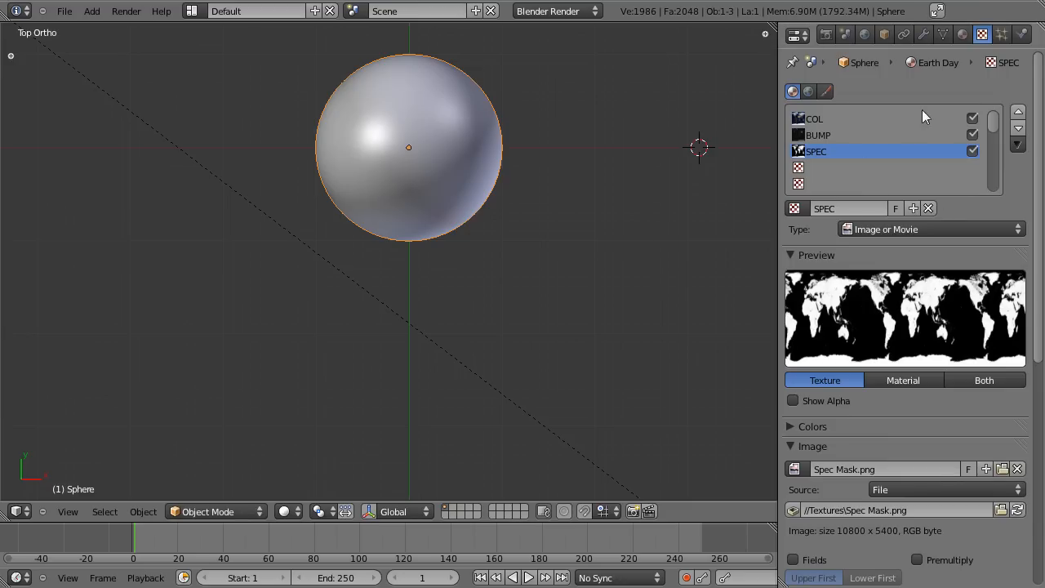
key("ctrl+s")
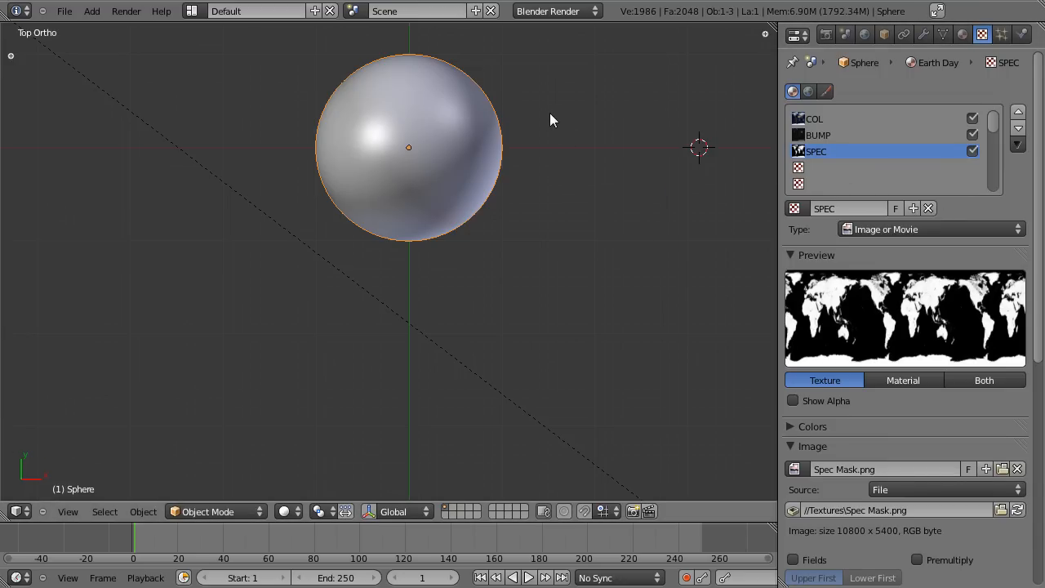
Set the Earth Day material's specular intensity to 0 and return to the SPEC texture's settings
left_click(962, 34)
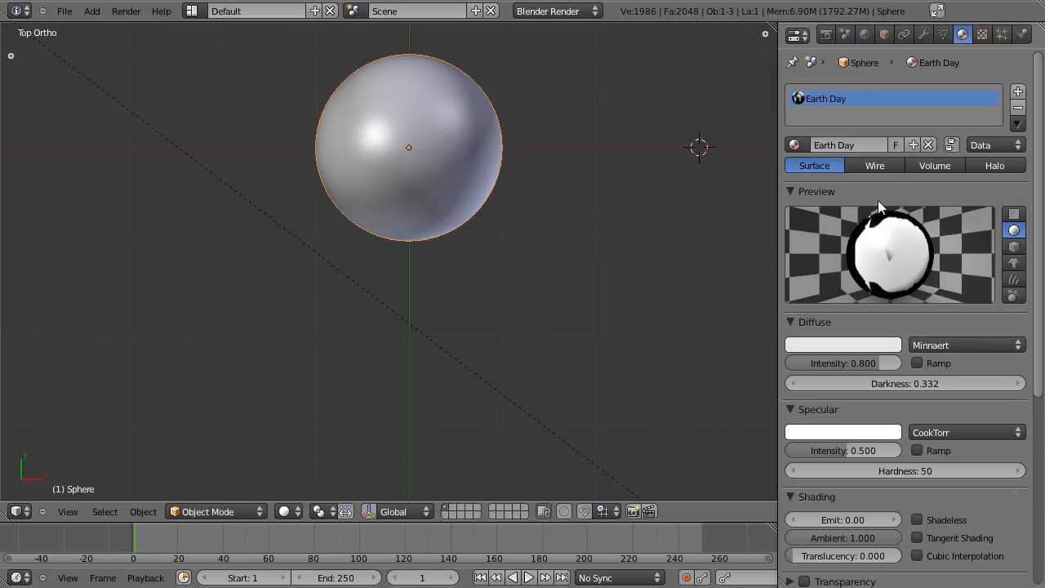
scroll(906, 364, "down", 3)
left_click_drag(891, 344, 682, 354)
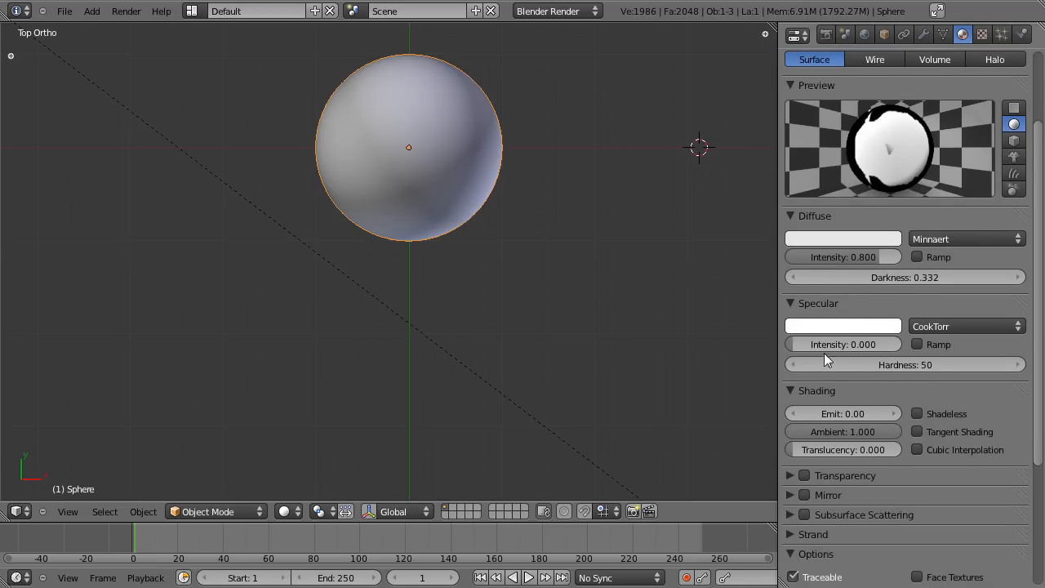
scroll(824, 353, "up", 3)
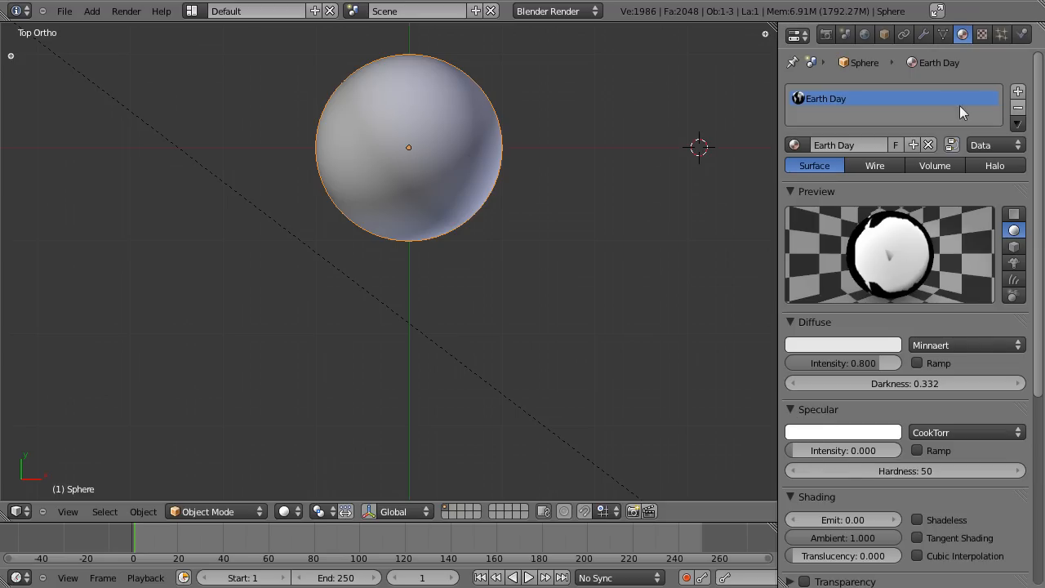
left_click(982, 35)
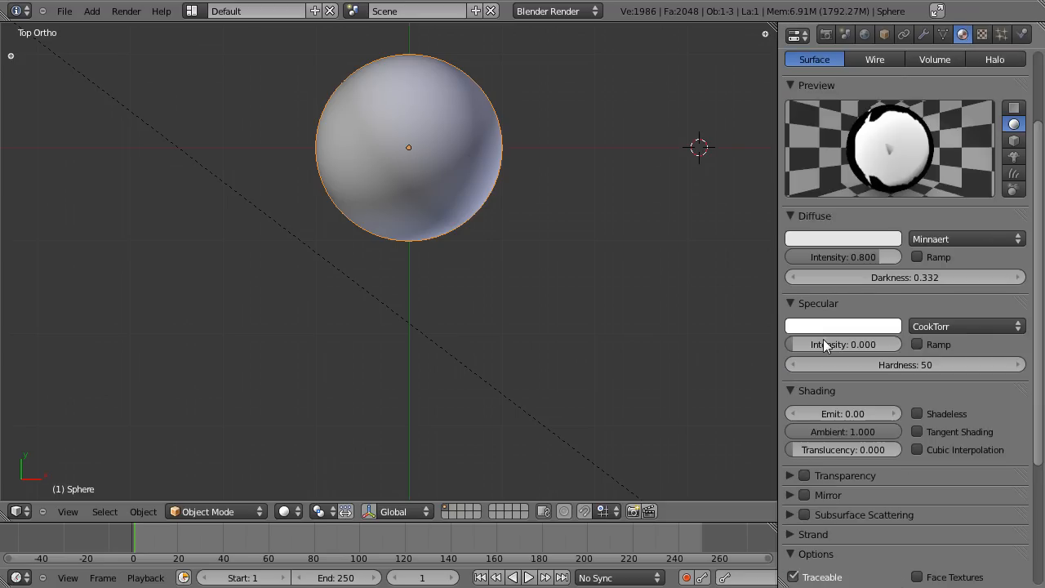
scroll(823, 339, "up", 3)
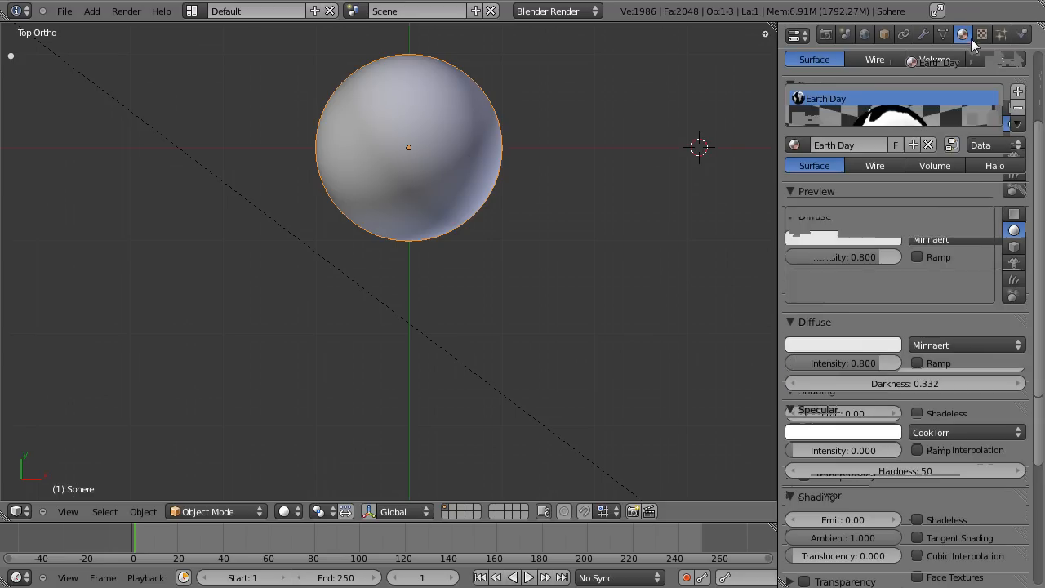
left_click(981, 35)
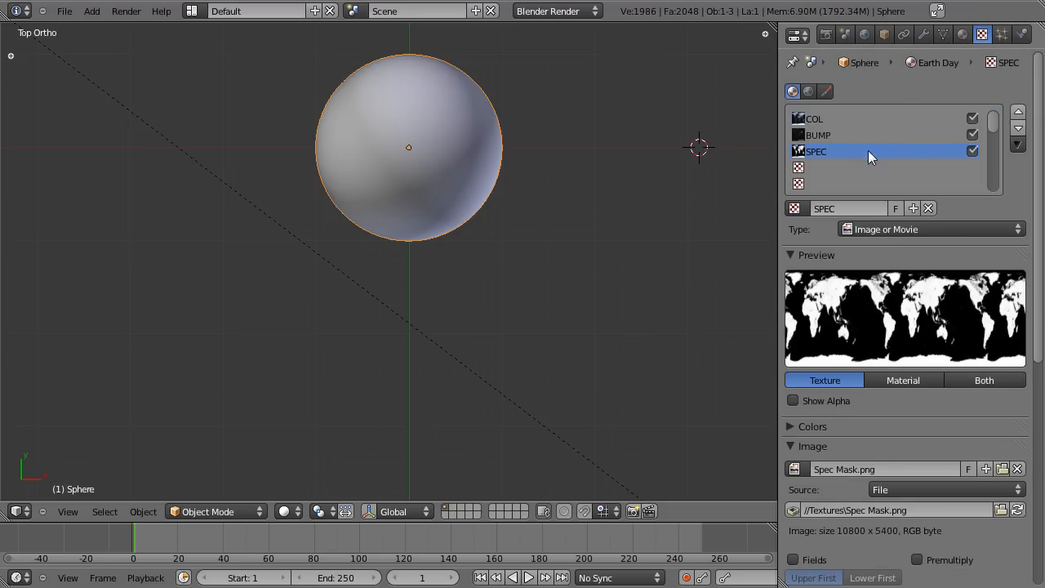
In the SPEC texture's influence, turn off diffuse Color and enable RGB to Intensity and Negative
scroll(884, 441, "down", 10)
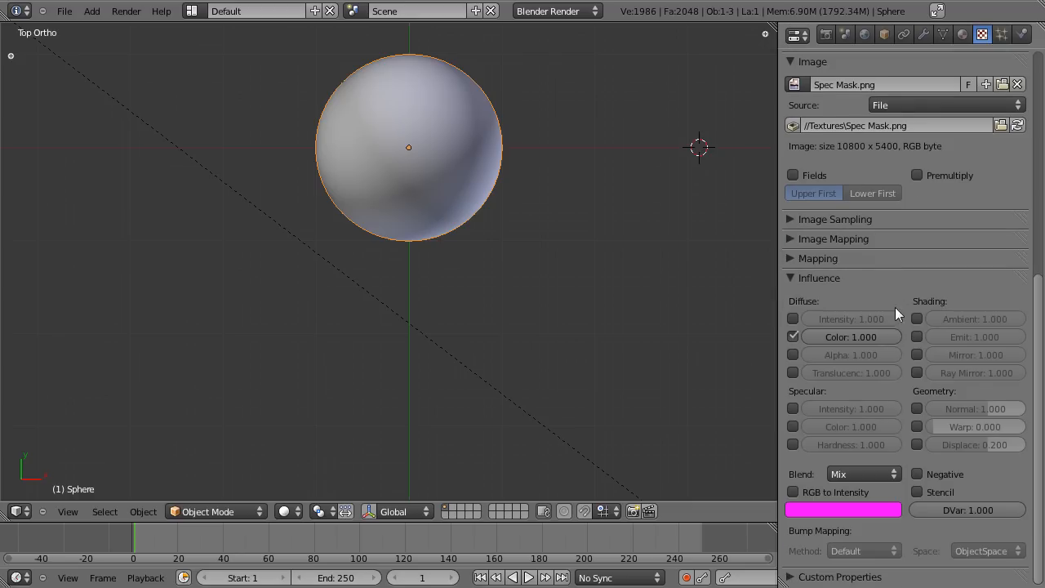
left_click(793, 379)
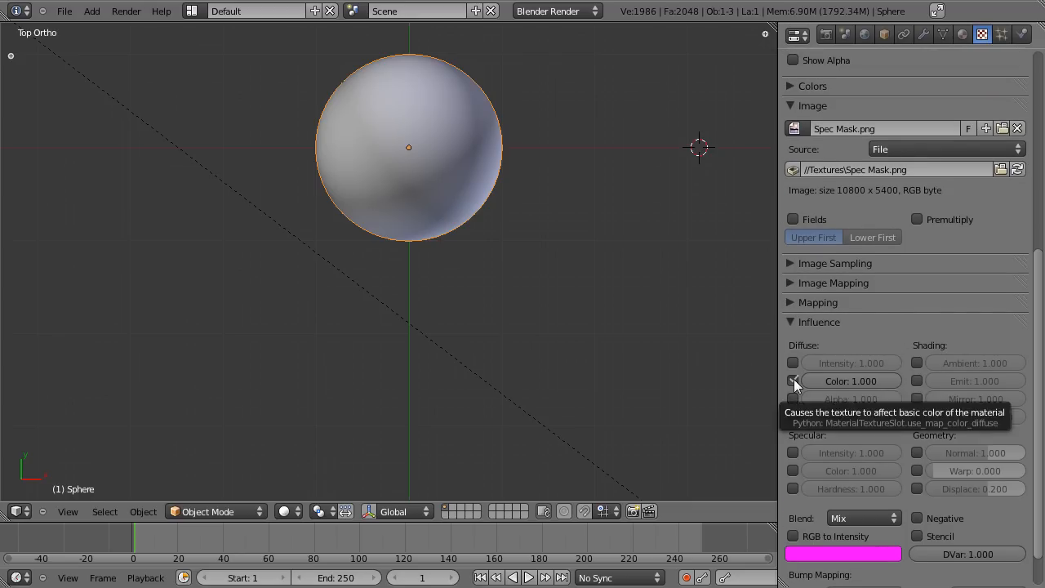
scroll(827, 407, "down", 2)
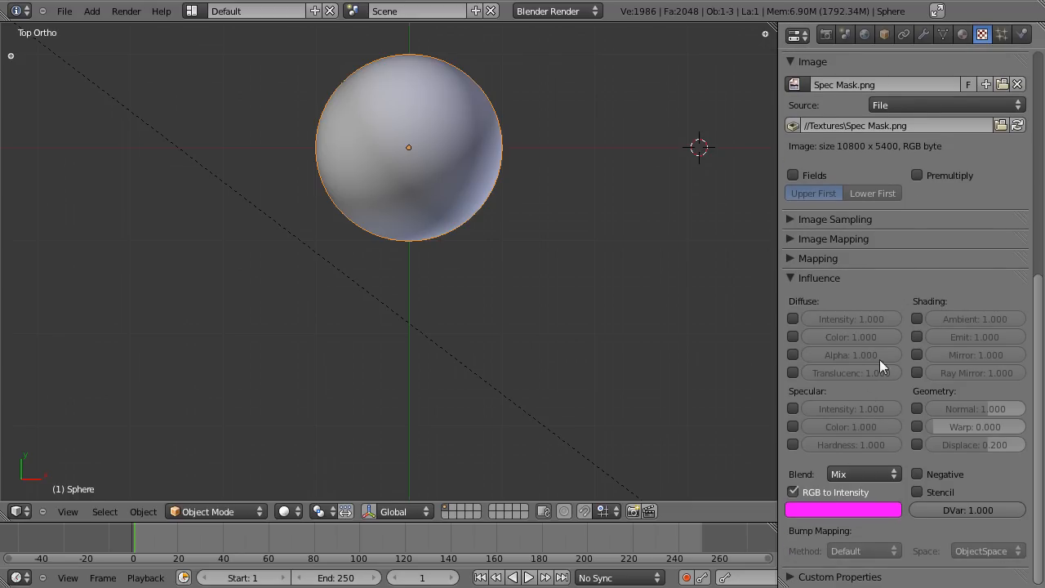
scroll(980, 243, "up", 10)
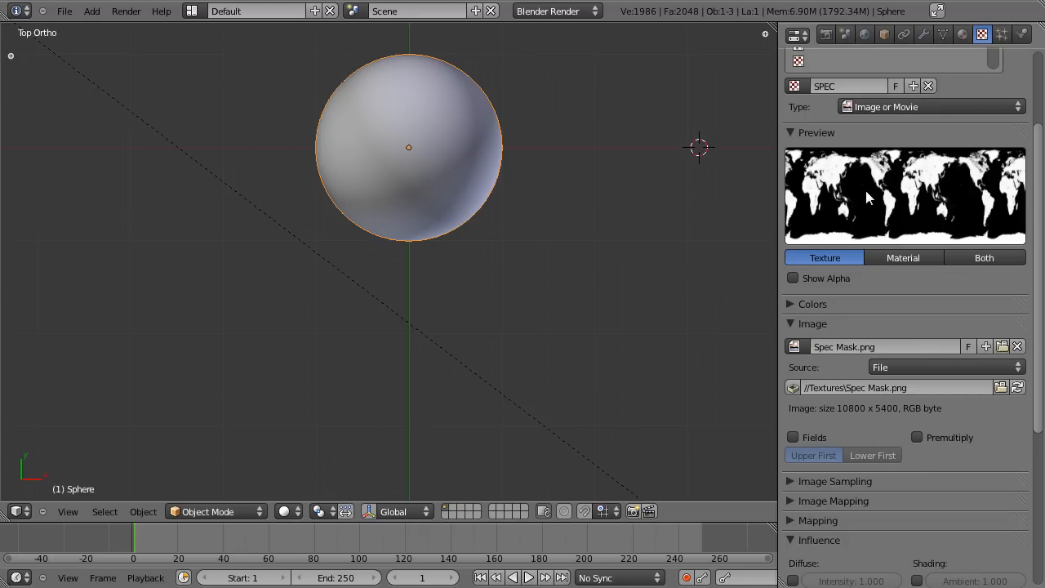
scroll(918, 289, "down", 10)
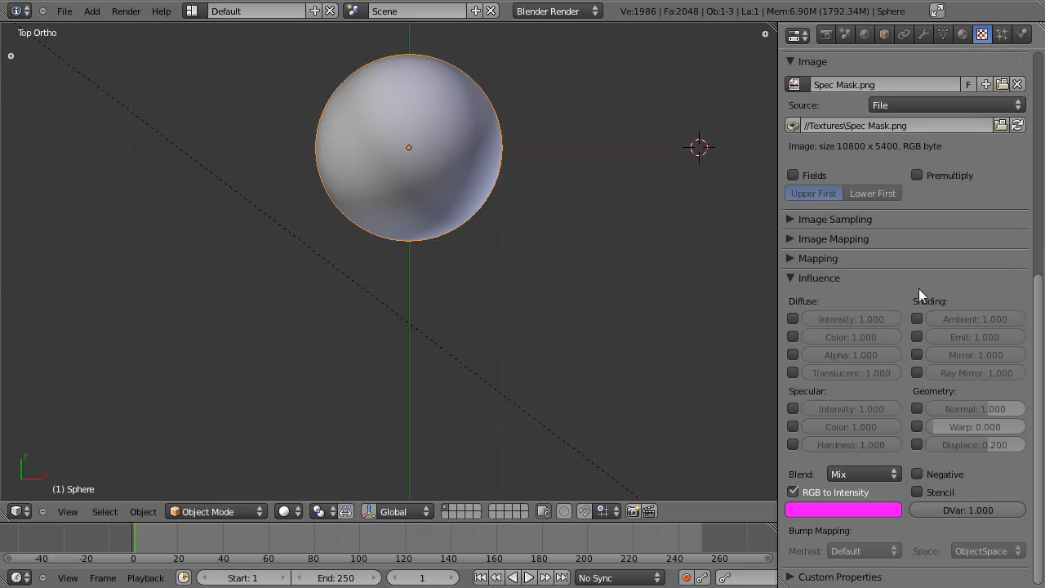
left_click(928, 477)
scroll(909, 179, "up", 7)
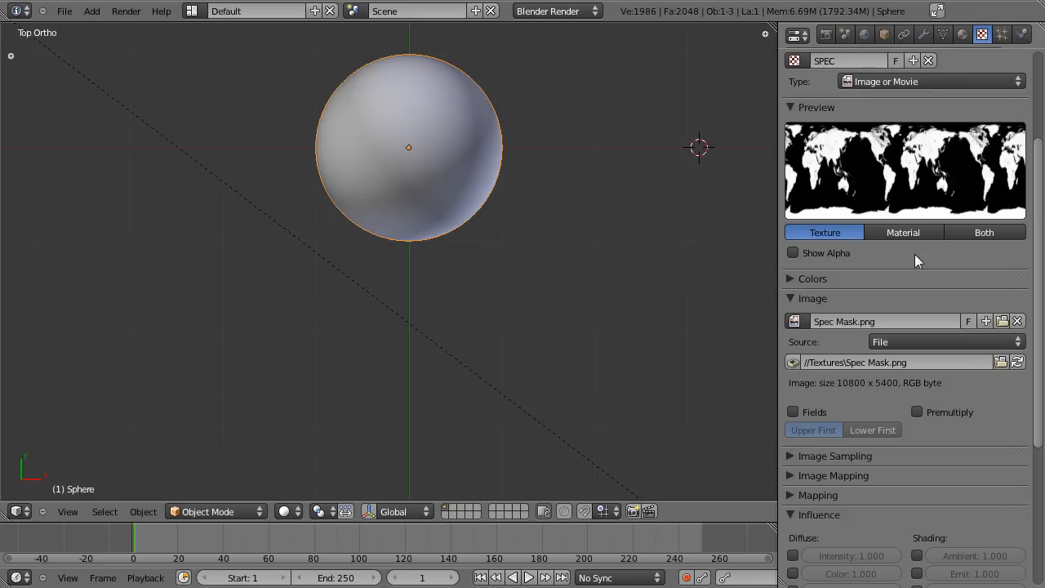
scroll(931, 404, "down", 1)
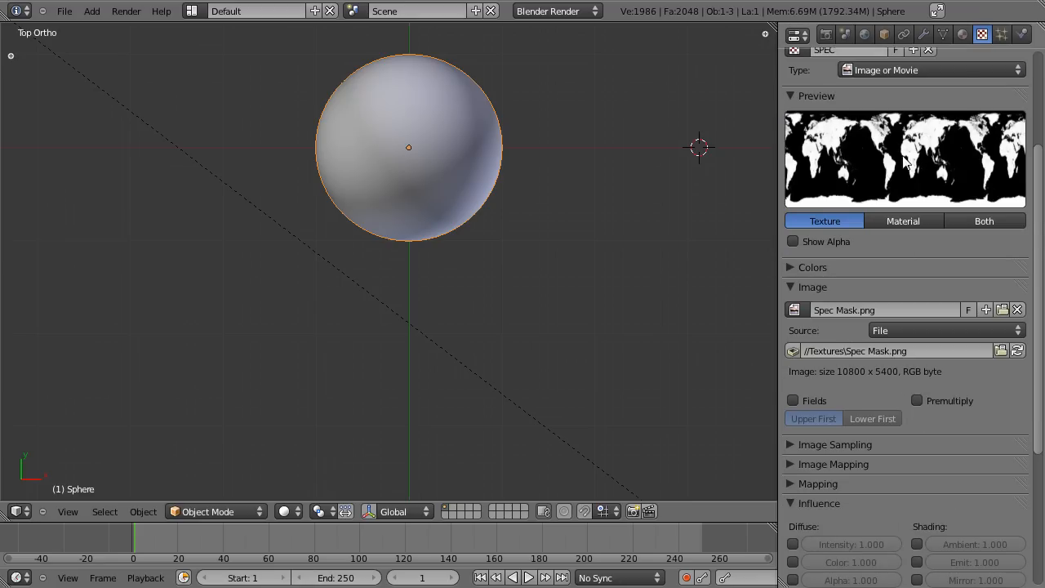
scroll(927, 351, "down", 7)
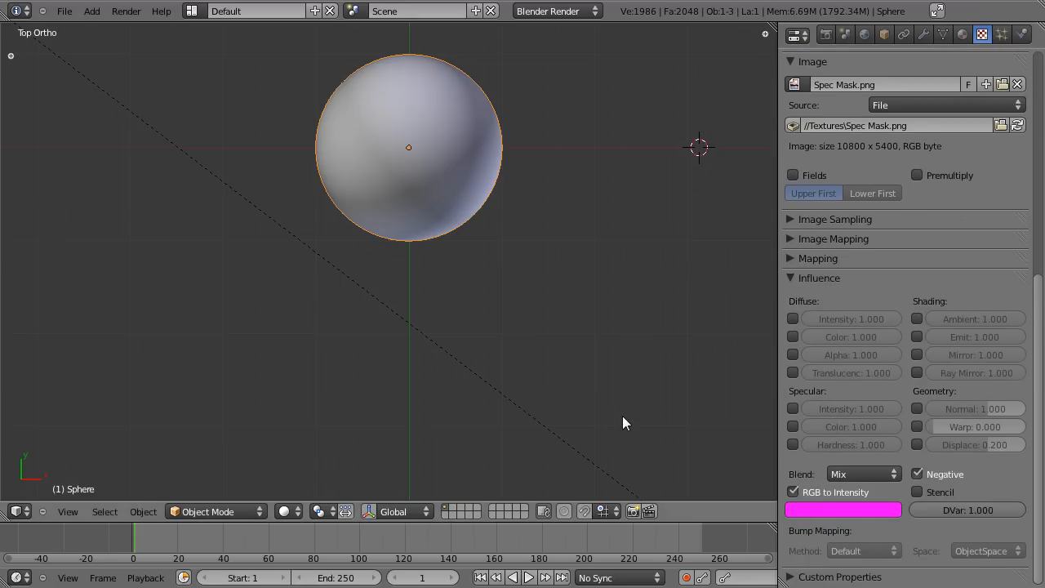
Save the scene and make the SPEC texture influence specular Intensity
key("ctrl+s")
key("ctrl+s")
left_click(794, 411)
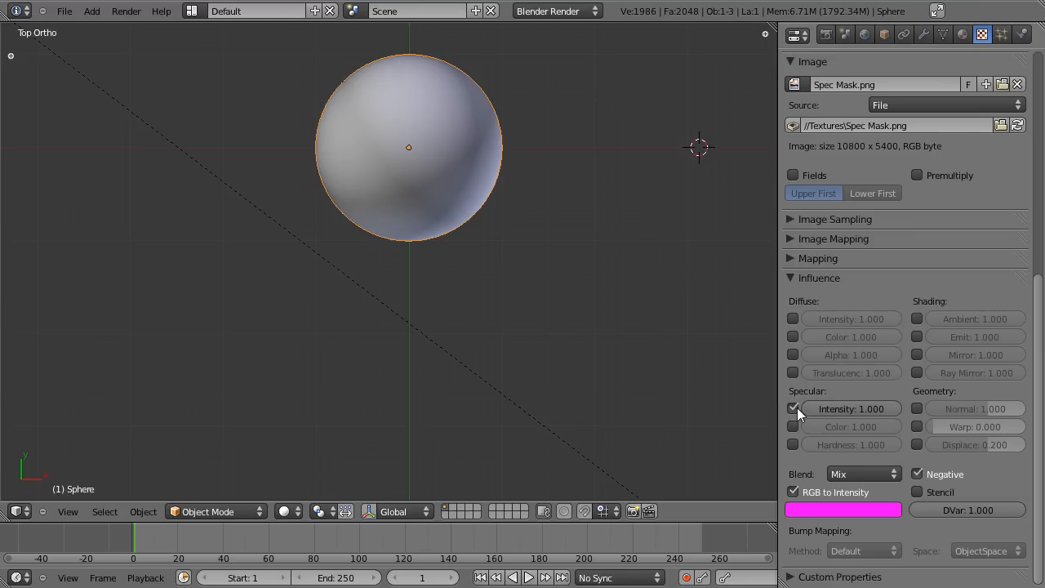
Set the SPEC texture's mapping projection to Sphere
scroll(865, 318, "up", 3)
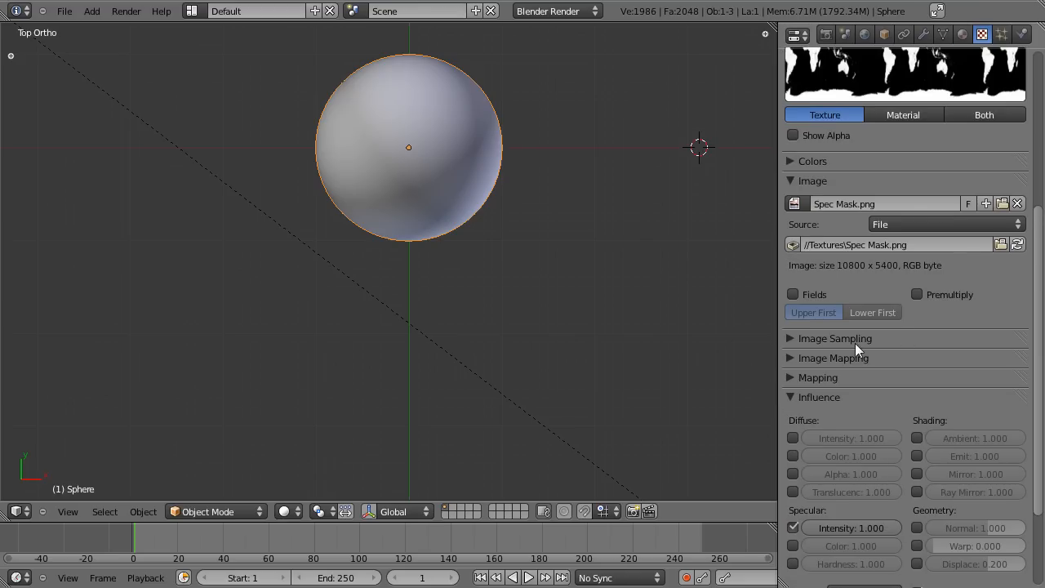
left_click(799, 378)
left_click(888, 420)
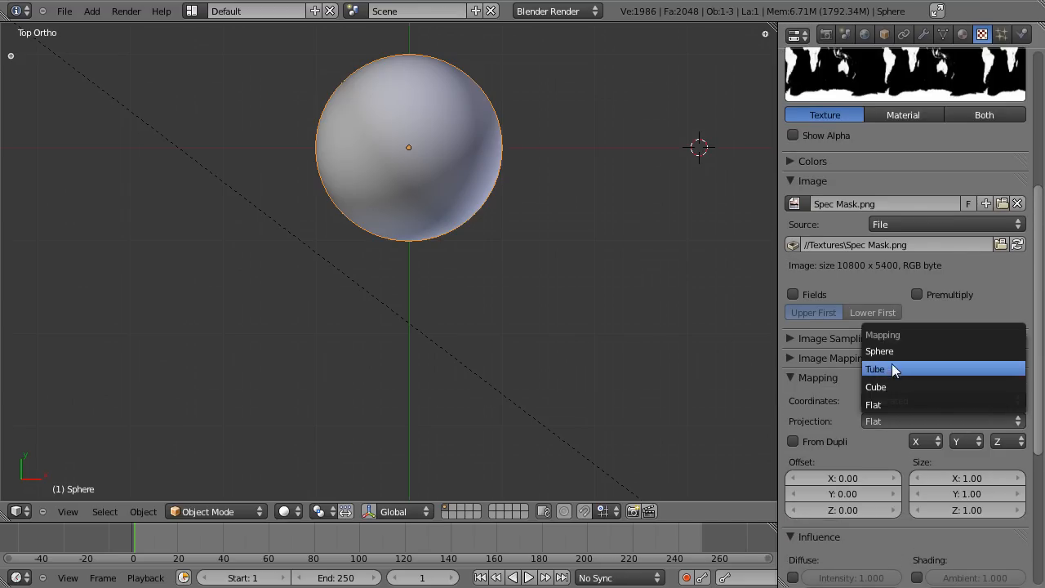
left_click(894, 355)
Show the Material in the SPEC texture's preview and collapse its Image and Mapping sections
scroll(898, 318, "up", 4)
left_click(907, 268)
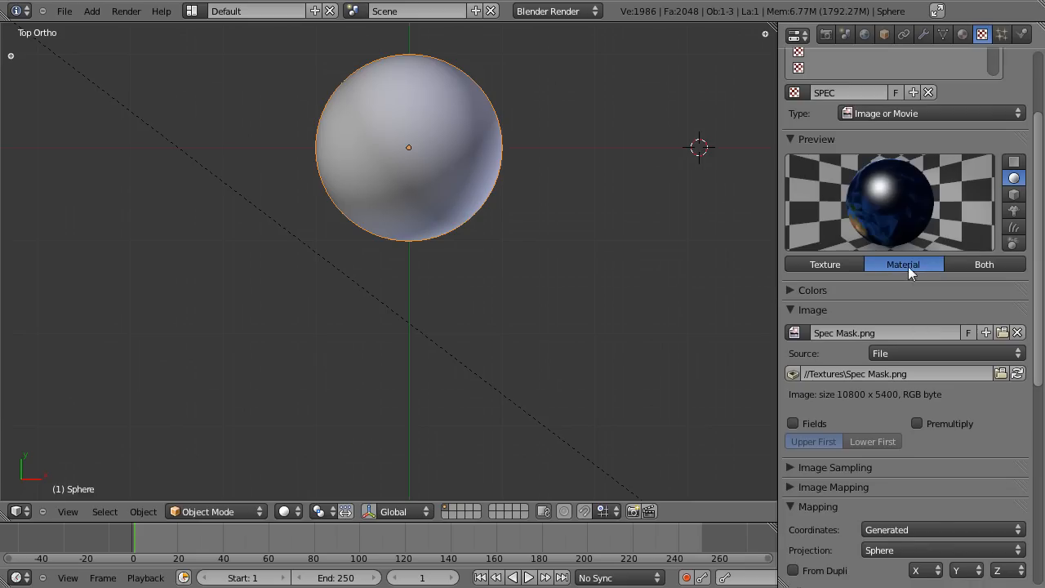
scroll(923, 377, "down", 3)
left_click(794, 222)
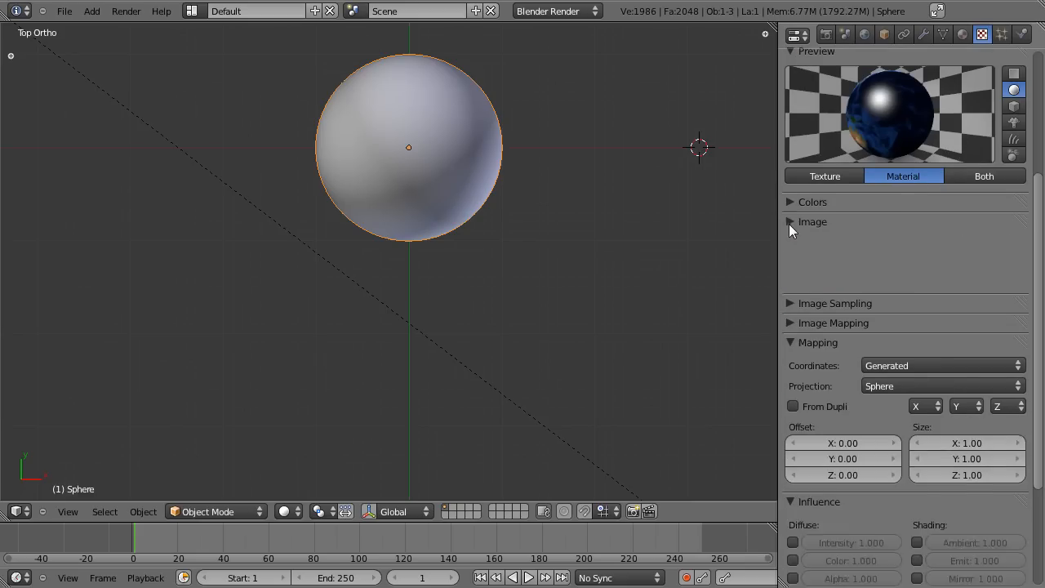
scroll(817, 220, "up", 3)
scroll(905, 379, "down", 5)
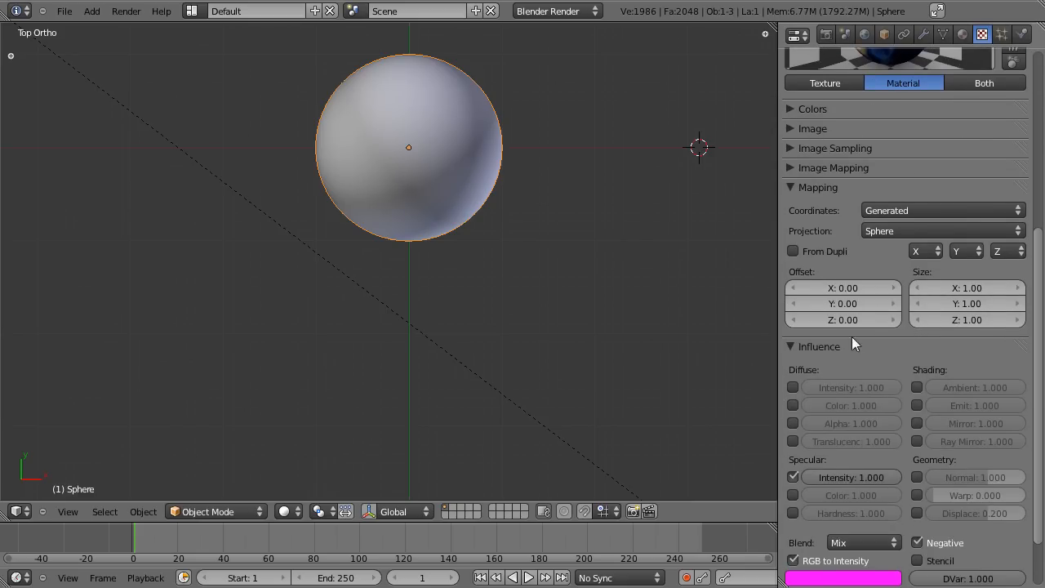
left_click(795, 187)
scroll(861, 507, "up", 4)
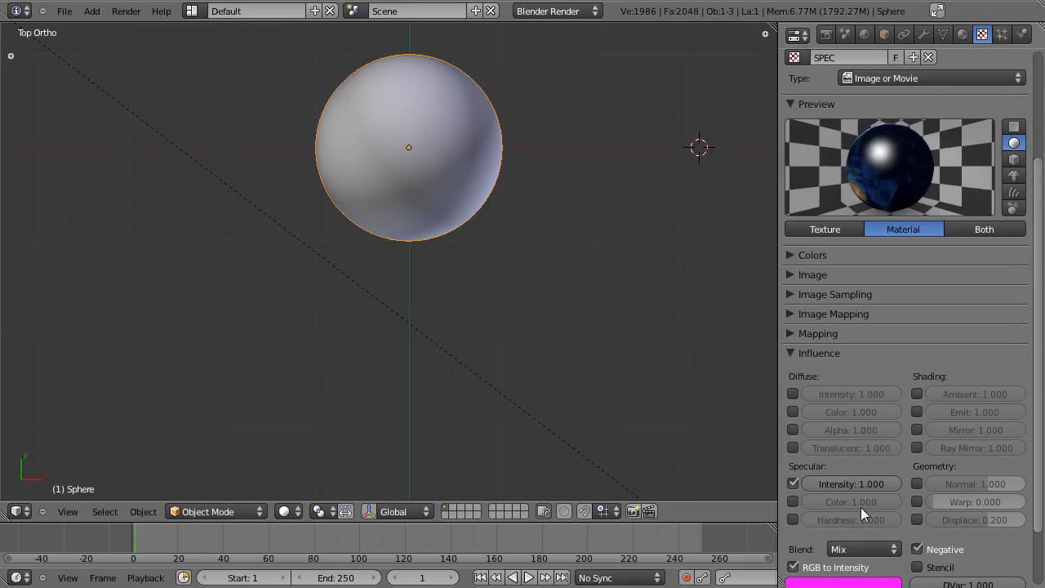
Check the Earth Day material's specular settings and reduce the SPEC texture's specular Intensity influence to 0.500
left_click(963, 34)
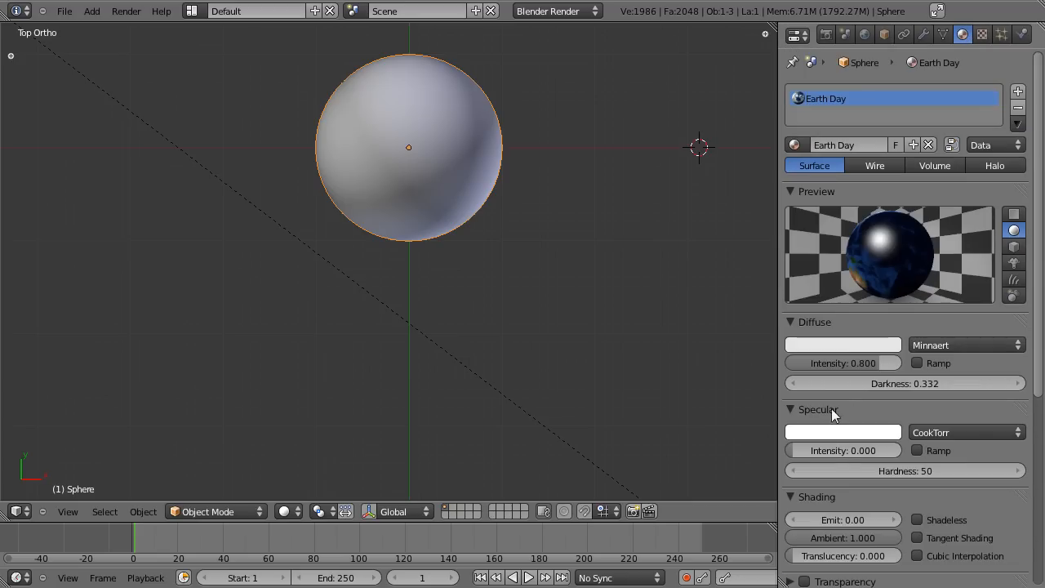
mouse_move(837, 450)
left_mouse_down()
mouse_move(909, 450)
mouse_move(848, 454)
left_mouse_up()
left_click(982, 34)
left_click_drag(867, 475, 902, 477)
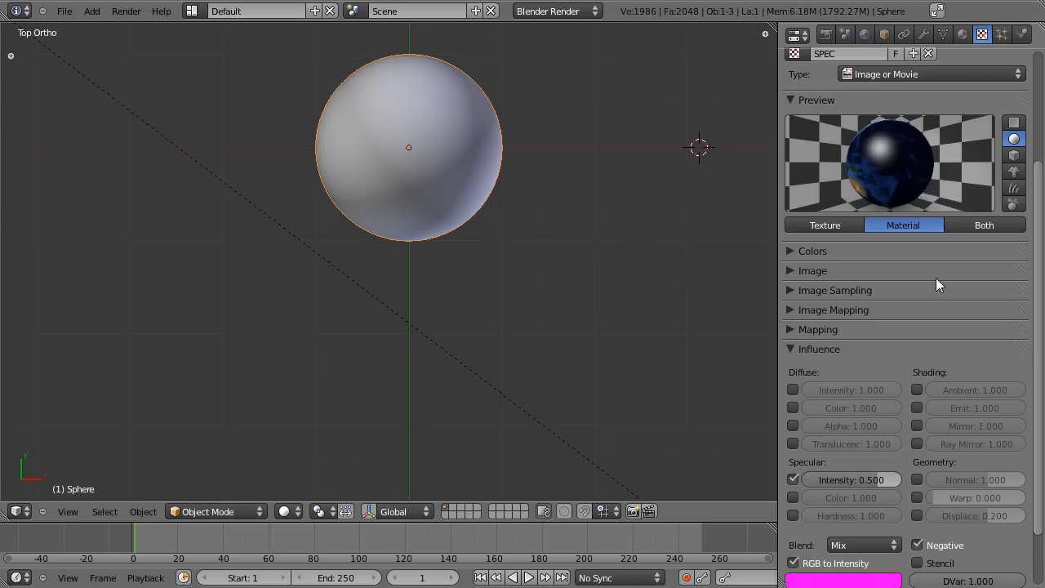
Save the scene over tutorial3.blend
scroll(907, 212, "up", 5)
key("ctrl+s")
key("ctrl+s")
key("ctrl+s")
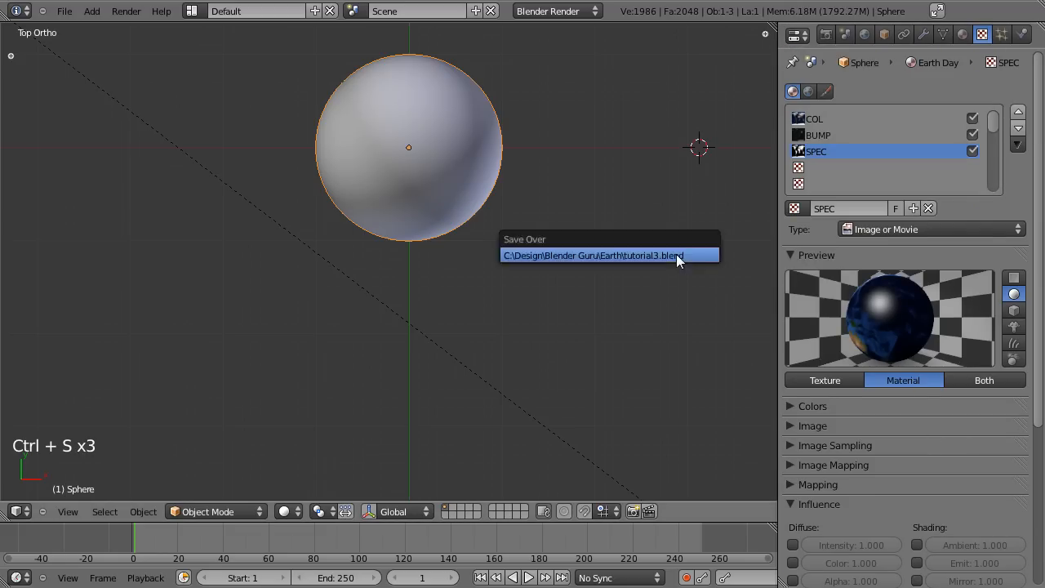
left_click(676, 255)
Render the scene, examine the specular highlight on the Indian Ocean against the surrounding land, and close the render
key("F12")
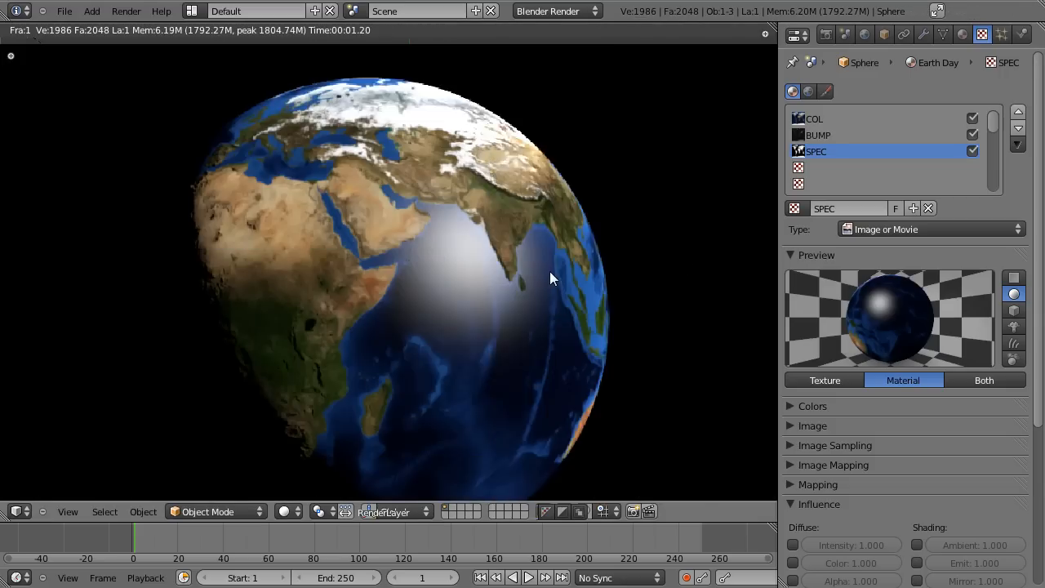
scroll(604, 275, "up", 3)
middle_click_drag(604, 275, 490, 203)
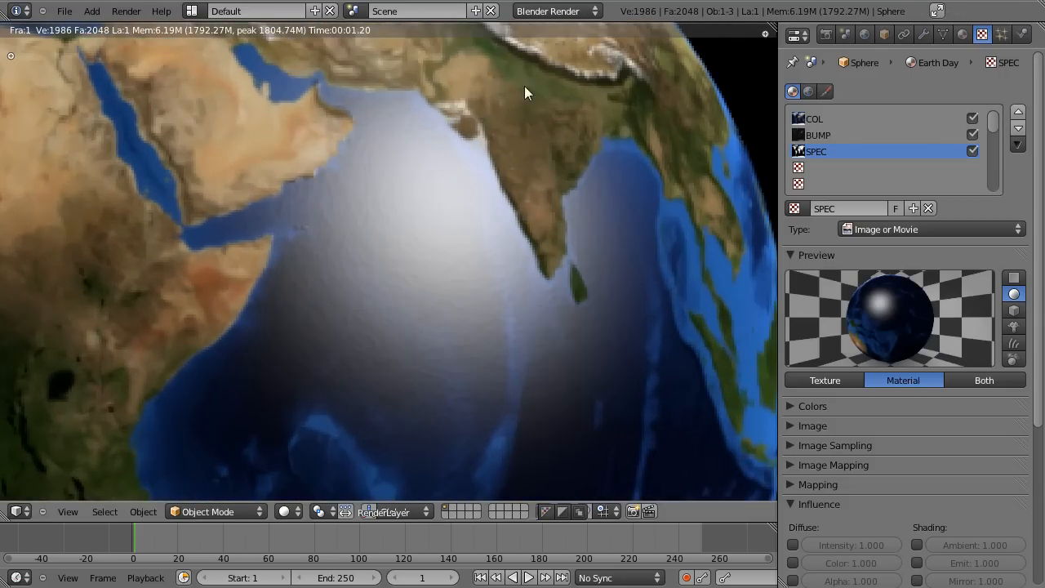
scroll(548, 210, "down", 2)
key("F12")
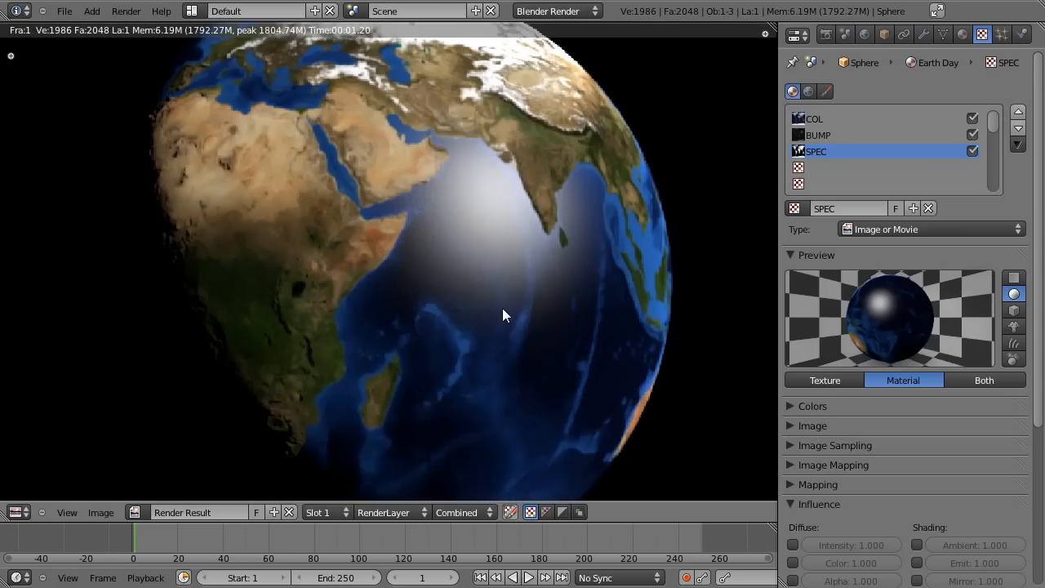
scroll(501, 309, "down", 1)
mouse_move(496, 204)
middle_mouse_down()
mouse_move(502, 244)
mouse_move(515, 250)
mouse_move(508, 210)
middle_mouse_up()
scroll(502, 244, "down", 1)
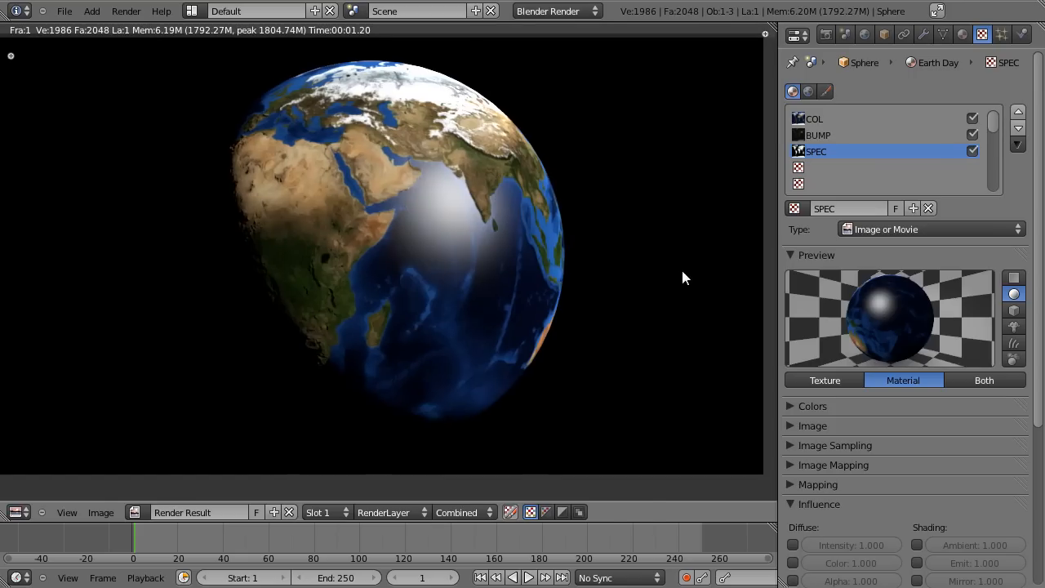
key("Escape")
Split the 3D viewport in camera view and turn the new, wider area into a Node Editor
key("KP_0")
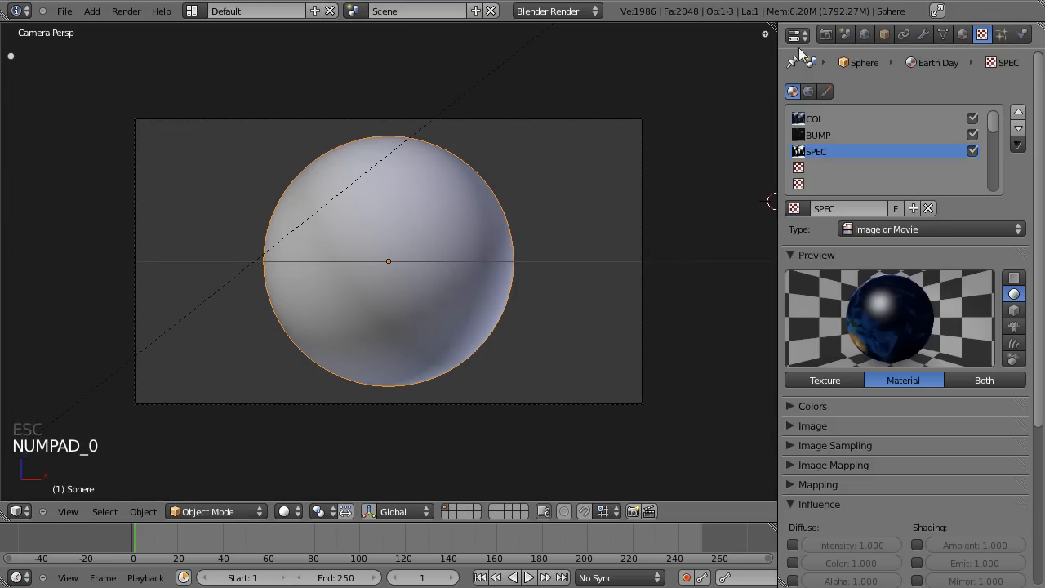
left_click(964, 34)
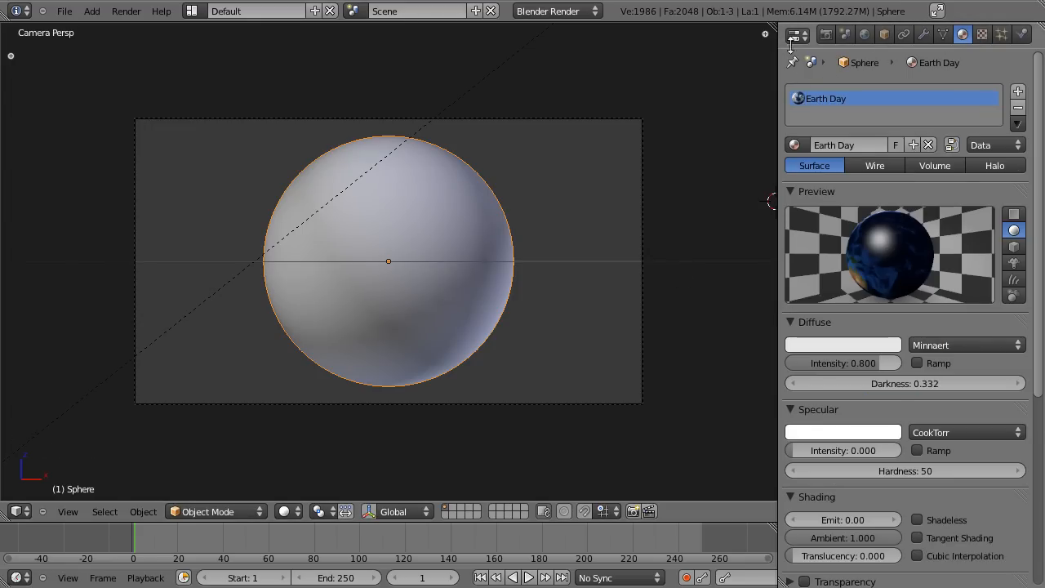
left_click_drag(776, 23, 298, 93)
key("ctrl+s")
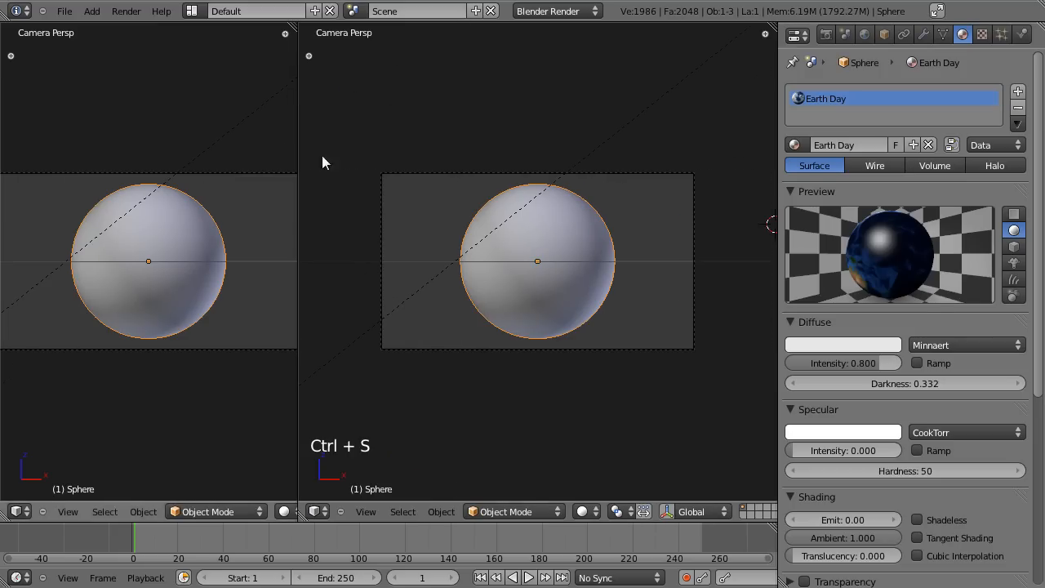
left_click(322, 512)
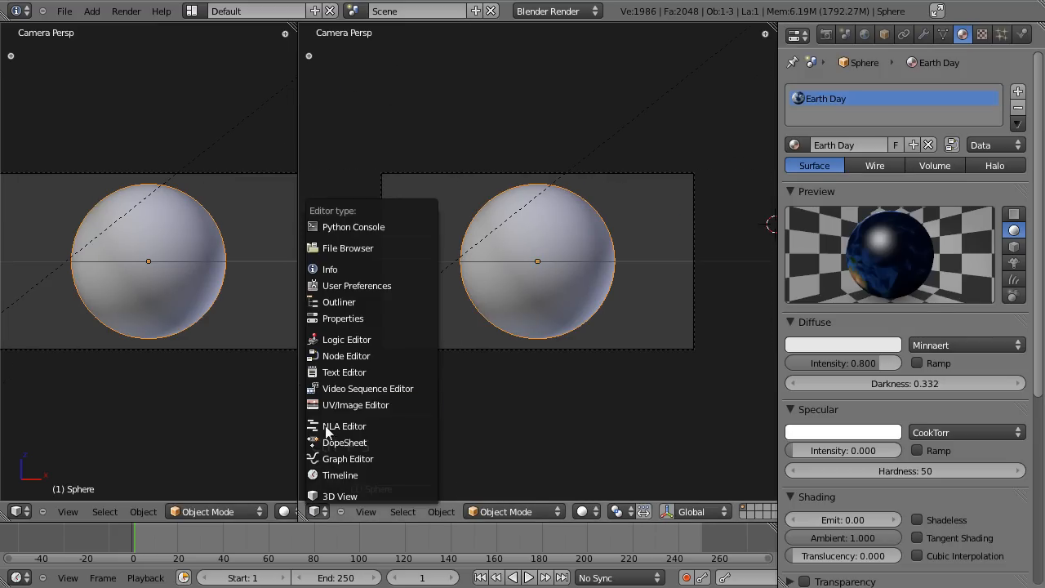
left_click(353, 358)
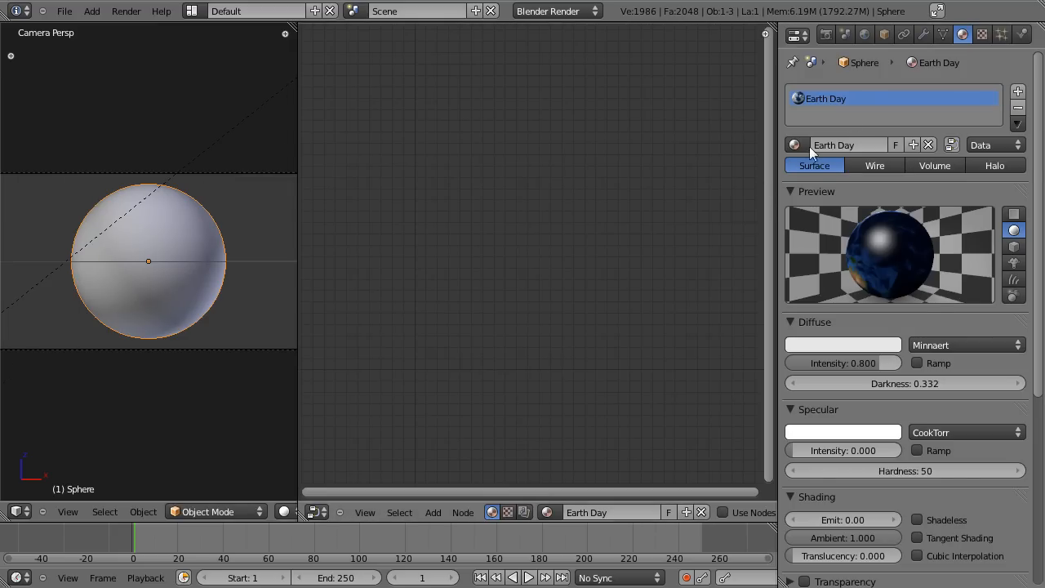
Enable nodes for the Earth Day material
left_click(952, 145)
key("Home")
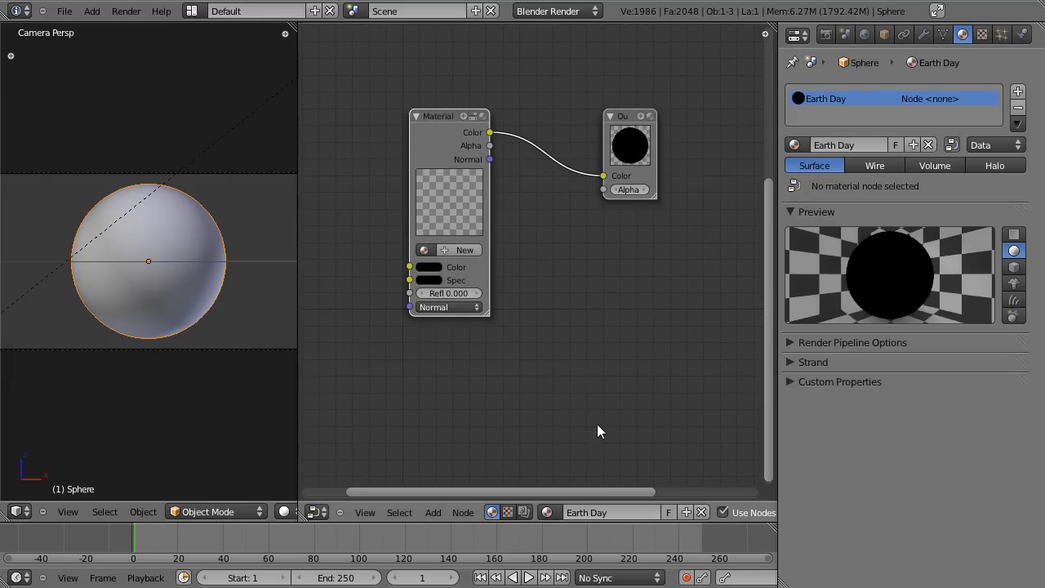
scroll(551, 312, "down", 4)
middle_click_drag(551, 312, 563, 384)
scroll(596, 356, "up", 4)
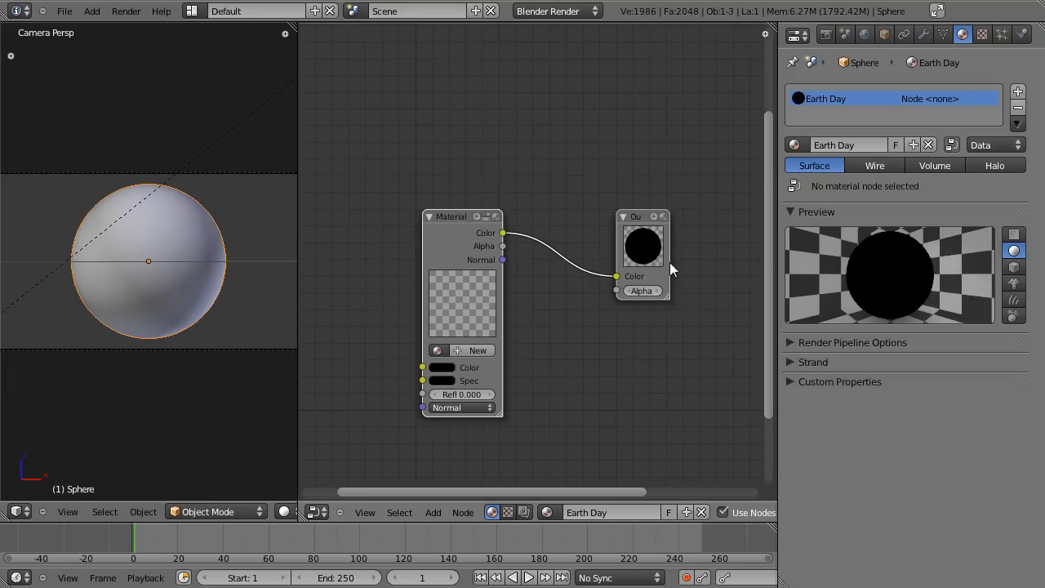
middle_click_drag(668, 323, 603, 325)
scroll(604, 325, "down", 2)
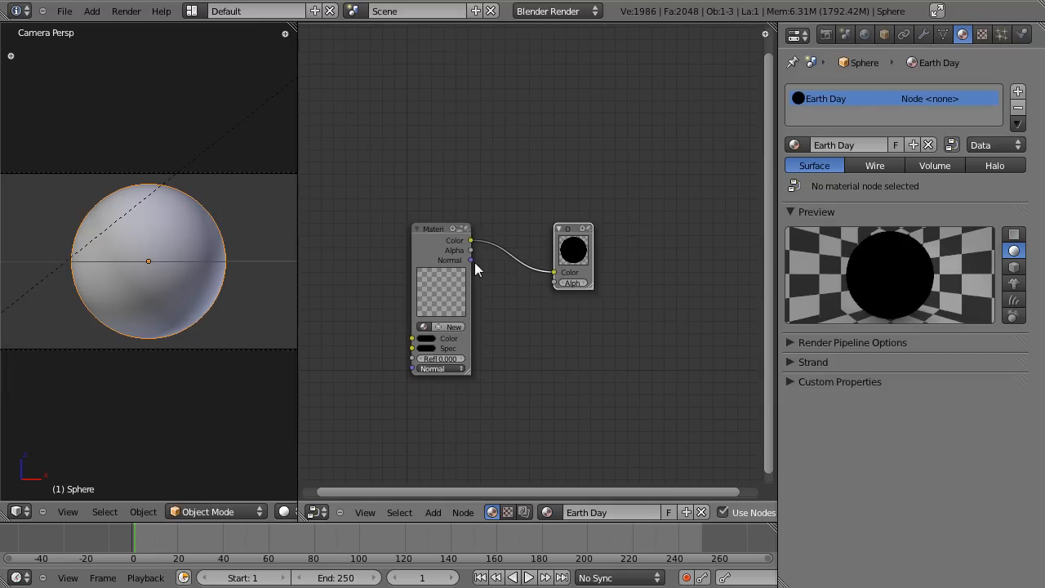
scroll(397, 139, "down", 3)
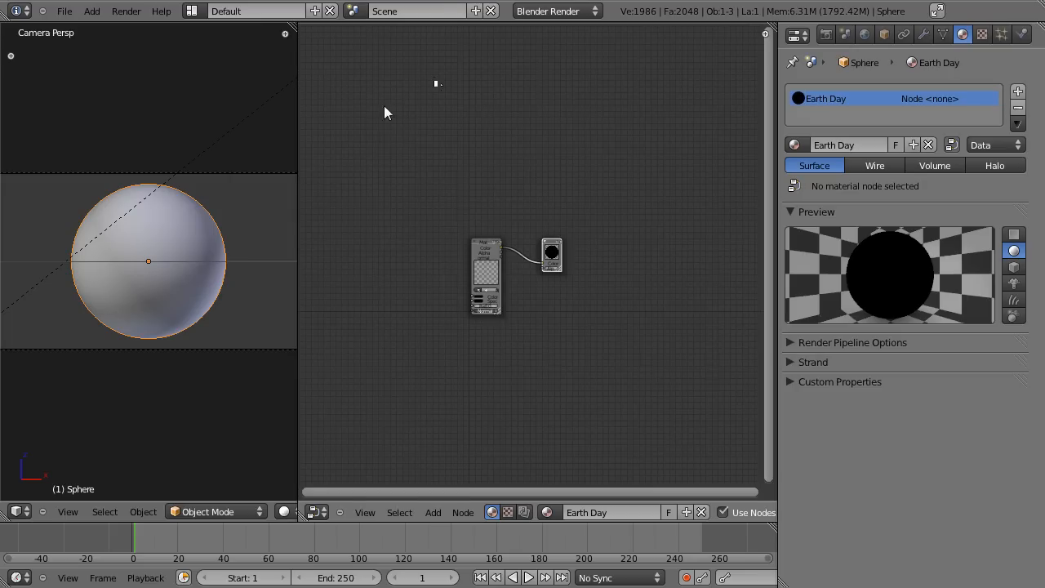
scroll(513, 245, "up", 5)
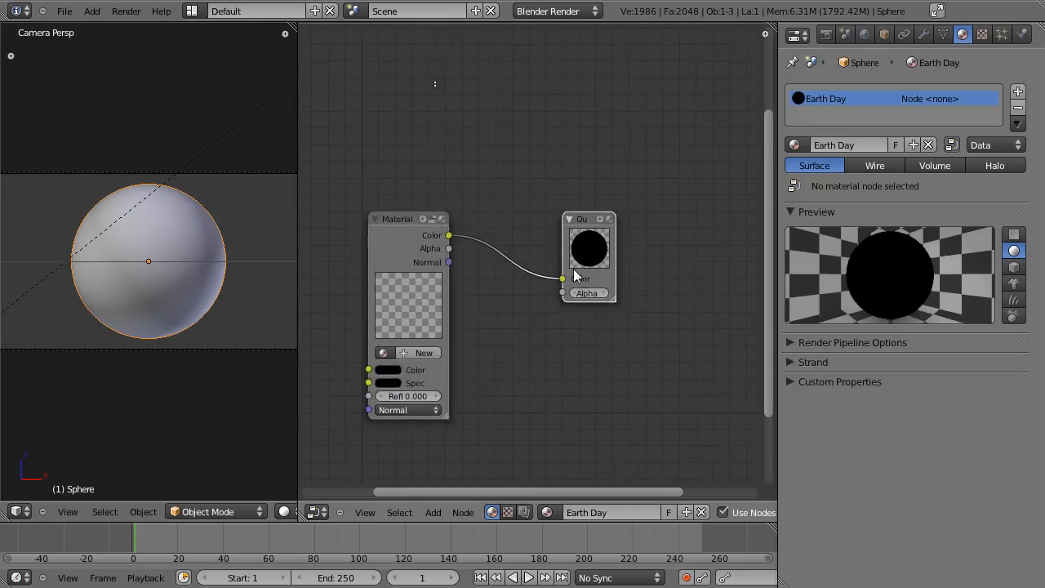
Move the Output node farther away from the Material node to make room between them
left_click_drag(613, 245, 651, 239)
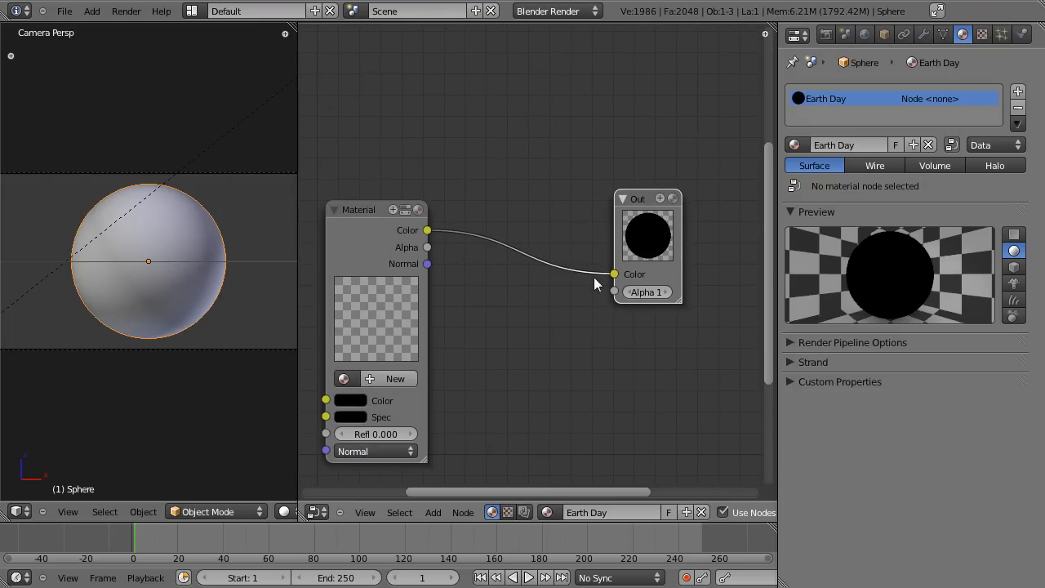
scroll(509, 311, "down", 4)
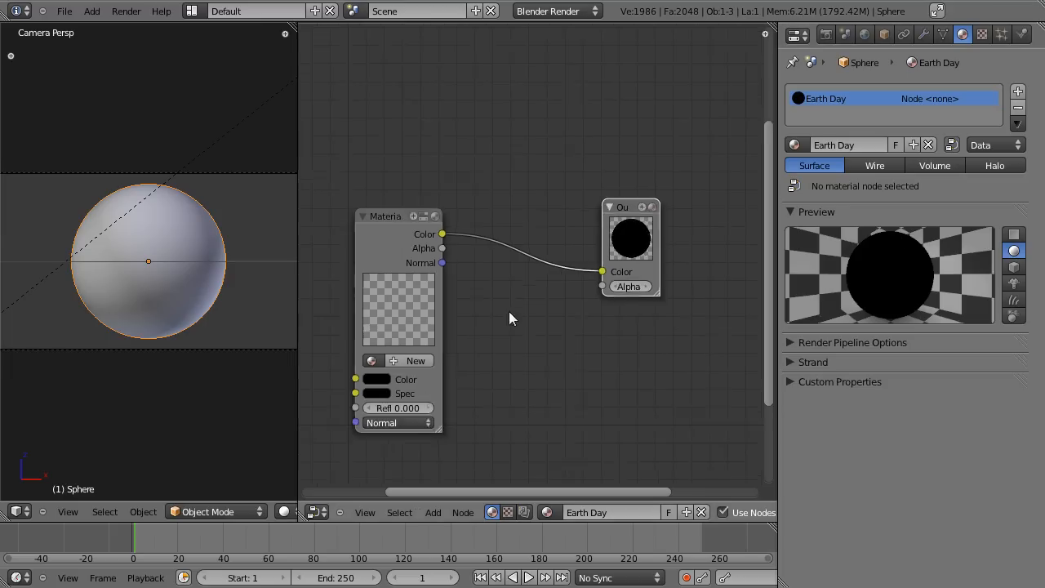
scroll(513, 308, "up", 5)
middle_click_drag(513, 309, 584, 233)
scroll(582, 237, "down", 1)
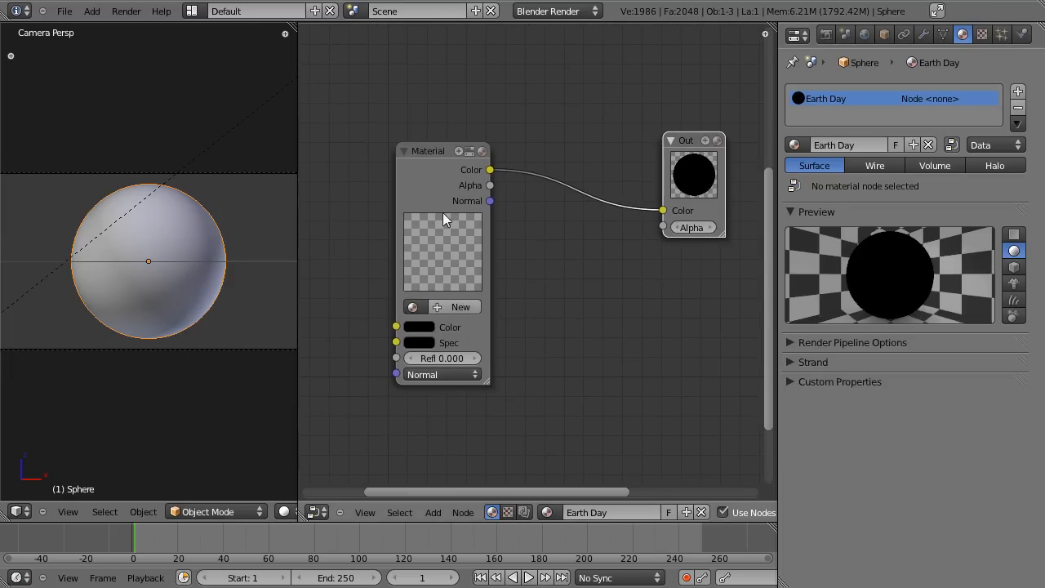
Assign the existing Earth Day material to the empty Material node
left_click_drag(446, 217, 416, 175)
scroll(441, 237, "up", 3)
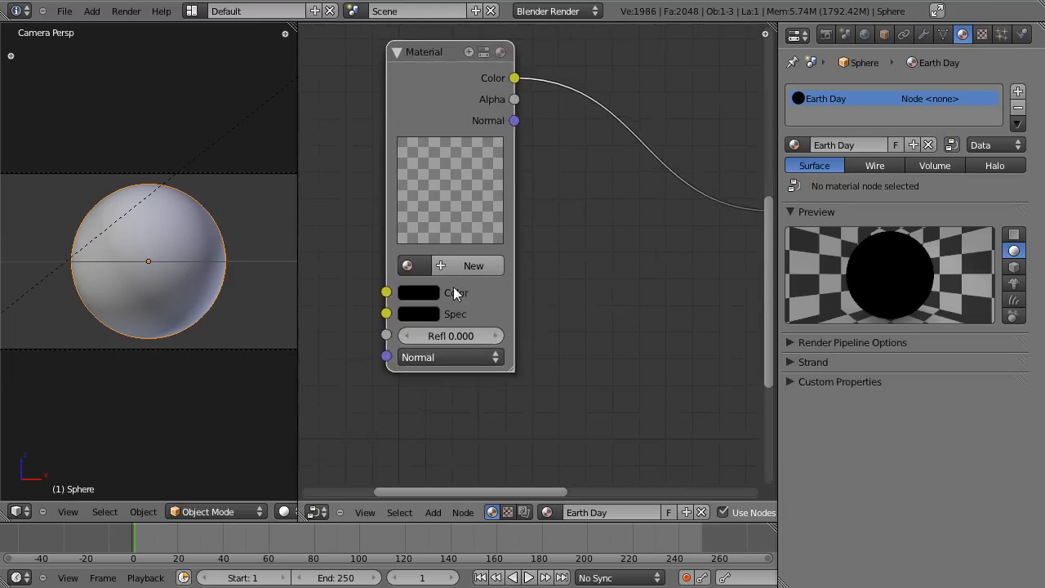
left_click(385, 266)
left_click(386, 268)
left_click(420, 302)
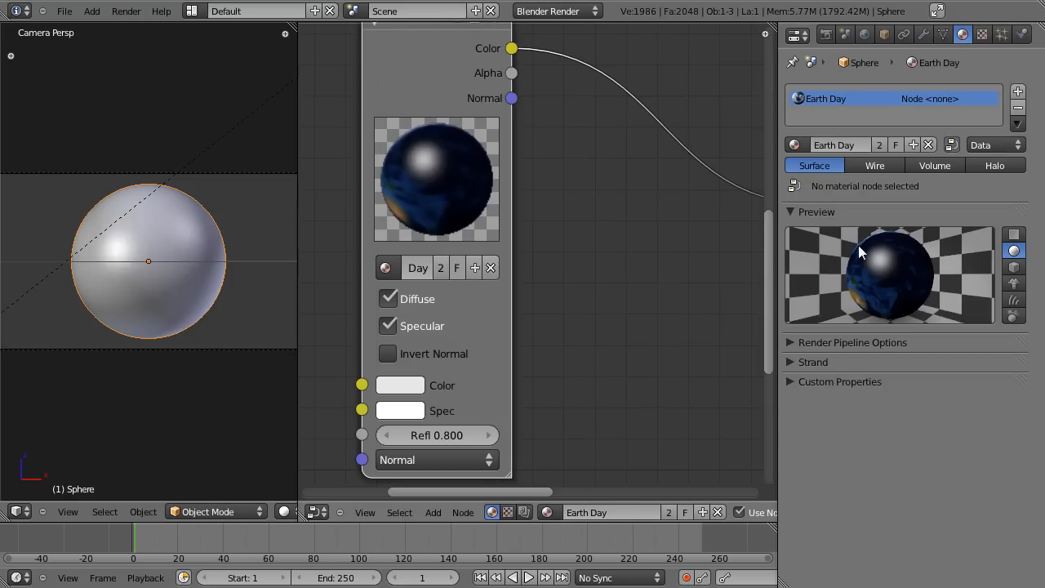
Render the scene to check the node-based Earth Day material, and close the render
scroll(625, 271, "down", 3)
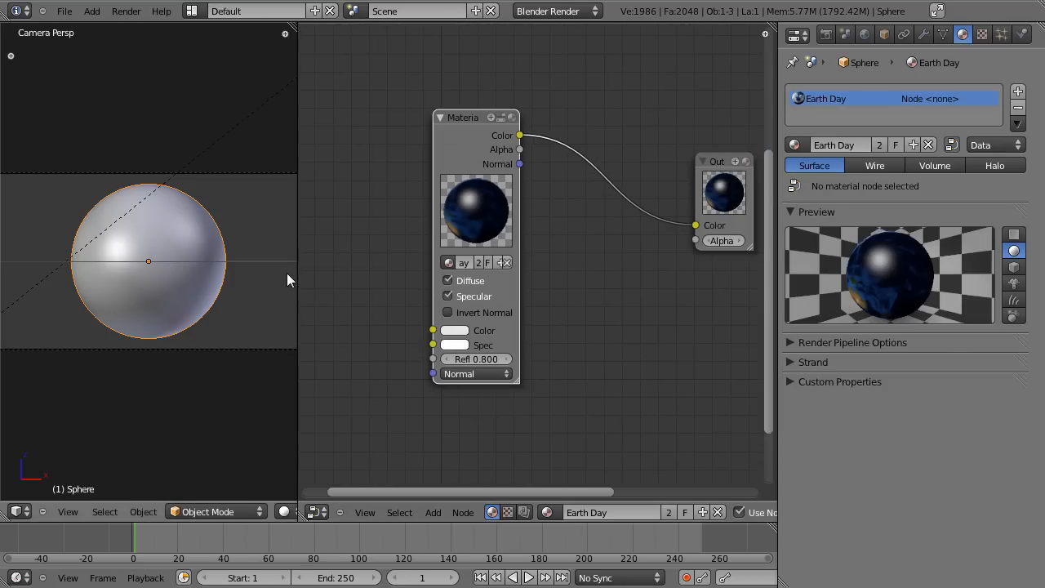
key("F12")
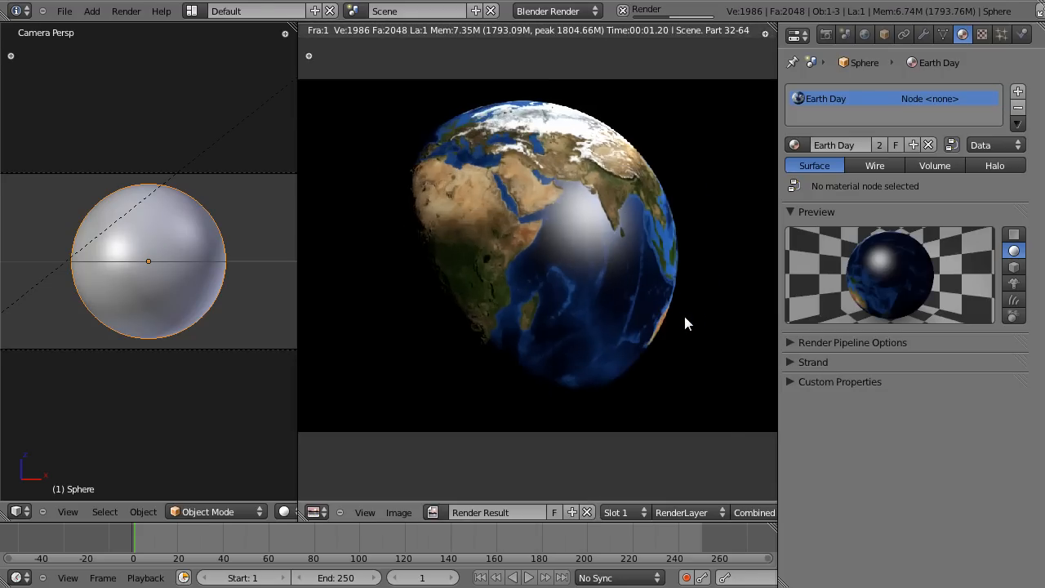
key("Escape")
Add a second Material node and place it directly below the Earth Day node
scroll(552, 257, "down", 3)
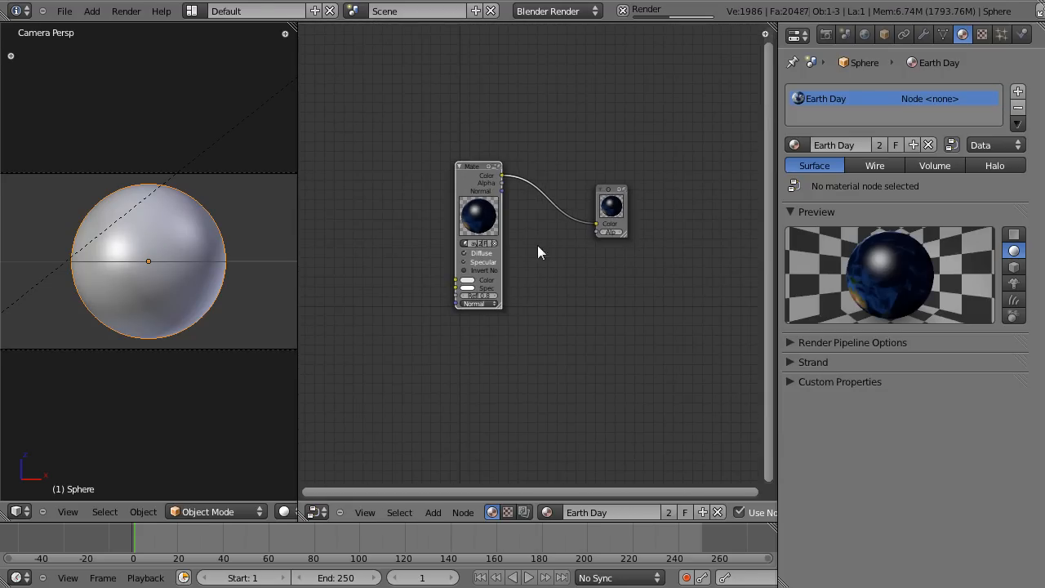
key("shift+a")
mouse_move(509, 299)
left_click(553, 332)
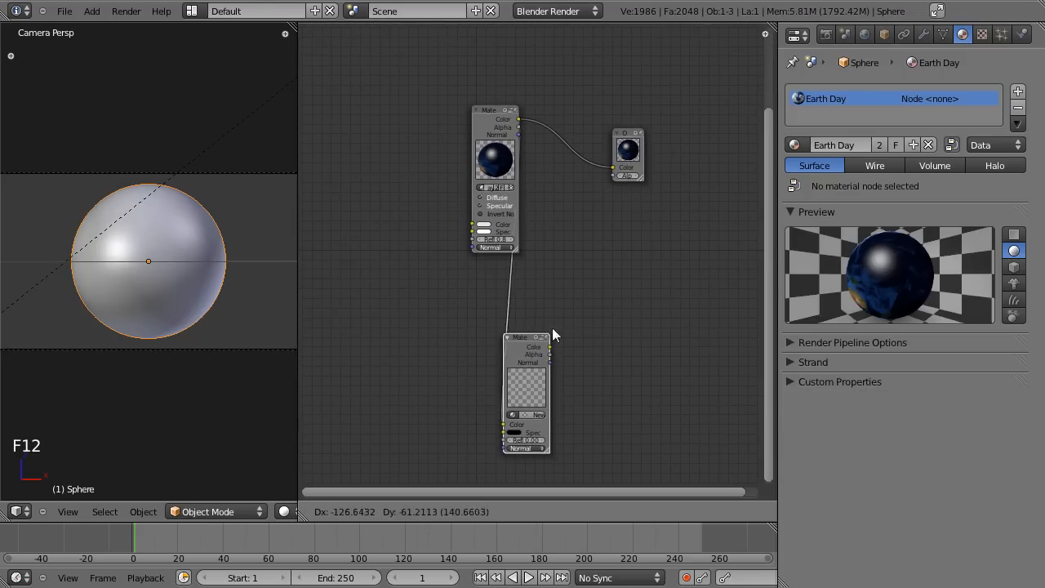
left_click(514, 308)
left_click_drag(489, 271, 508, 282, "ctrl")
left_click_drag(495, 319, 500, 274)
Create a new material in the lower, empty Material node and select that node to show its settings
scroll(501, 282, "up", 3)
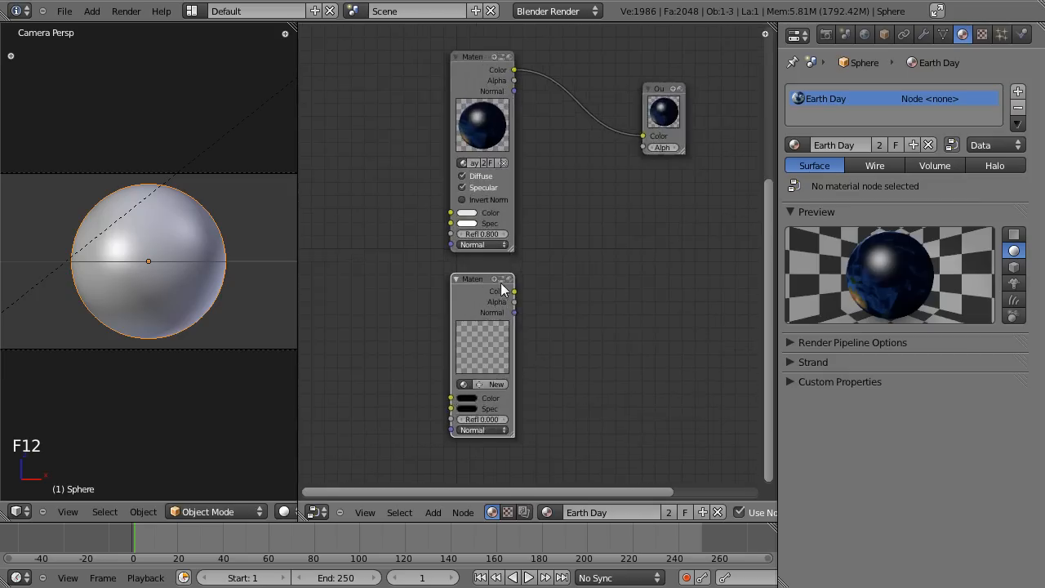
scroll(501, 283, "up", 4)
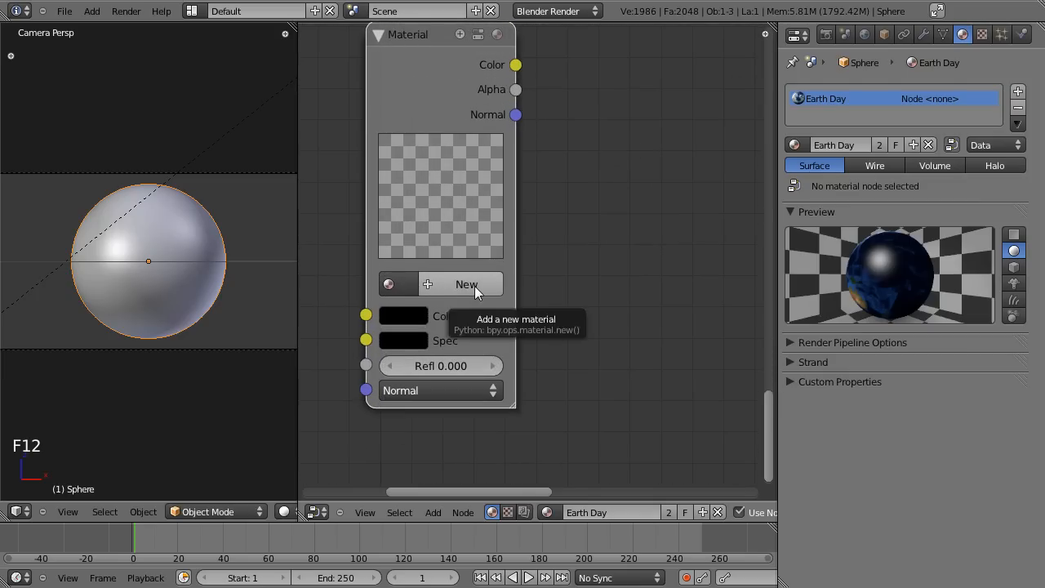
left_click(475, 286)
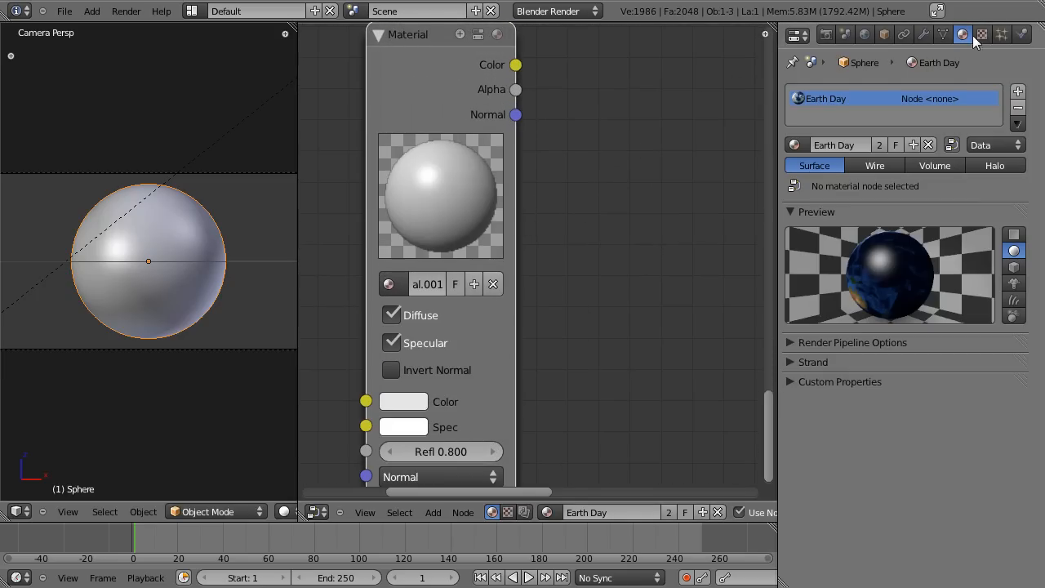
left_click(795, 144)
left_click(445, 225)
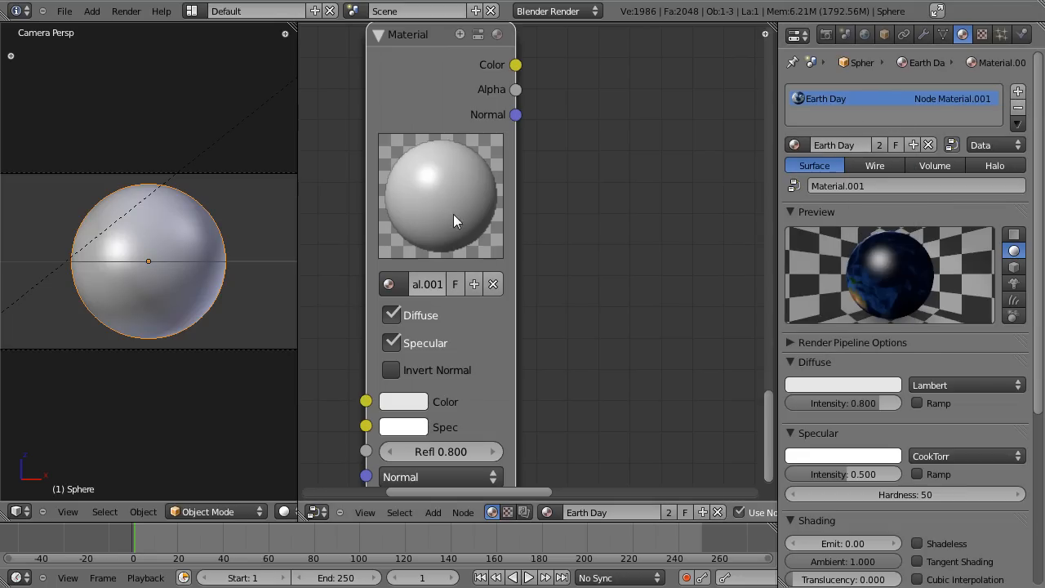
Rename the lower node's new material as Night
left_click(424, 286)
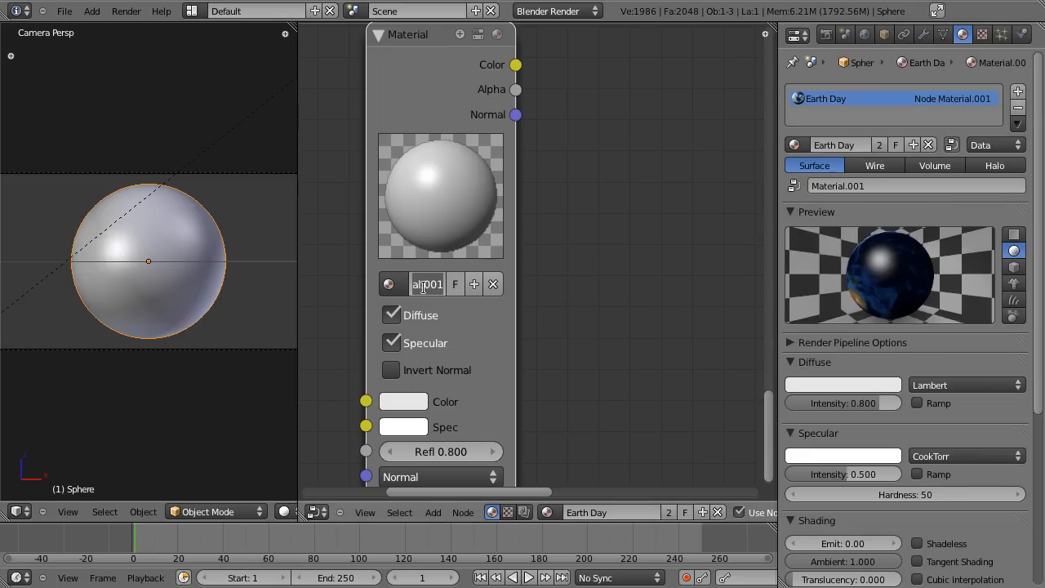
type("Night")
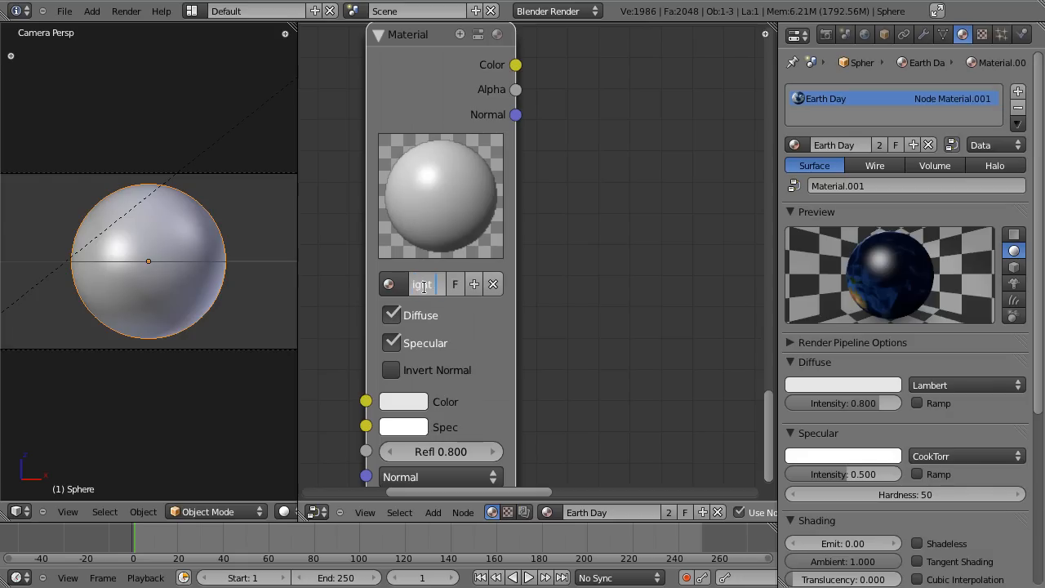
type(" E")
key("BackSpace")
key("BackSpace")
key("BackSpace")
type("t")
key("Return")
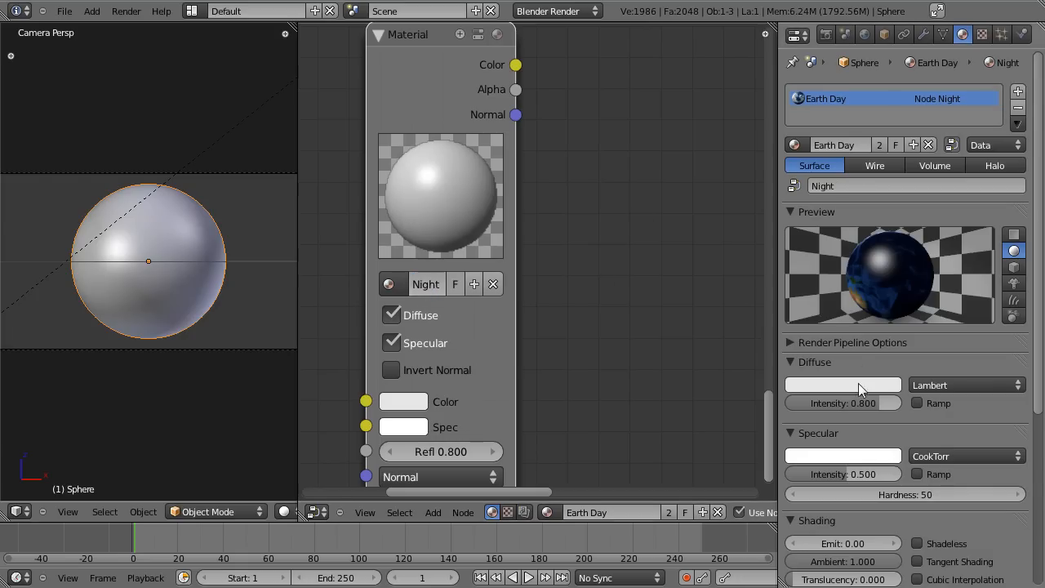
Give the Night material a Minnaert diffuse shader with darkness 0.372 and set its specular intensity to 0
middle_click_drag(499, 94, 515, 183)
scroll(616, 224, "down", 3)
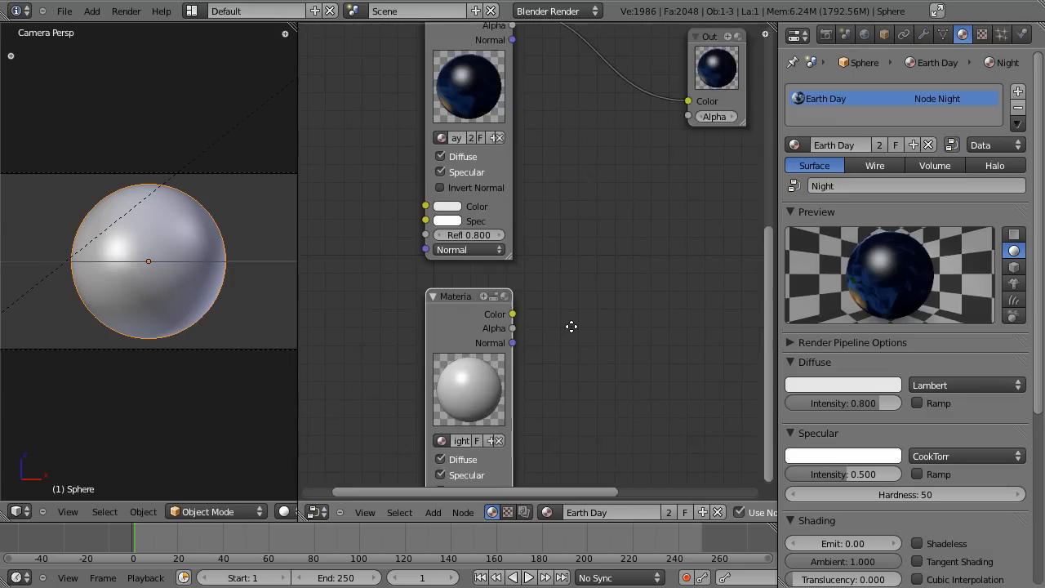
middle_click_drag(572, 327, 506, 173)
left_click(947, 387)
left_click(951, 315)
left_click_drag(804, 422, 800, 422)
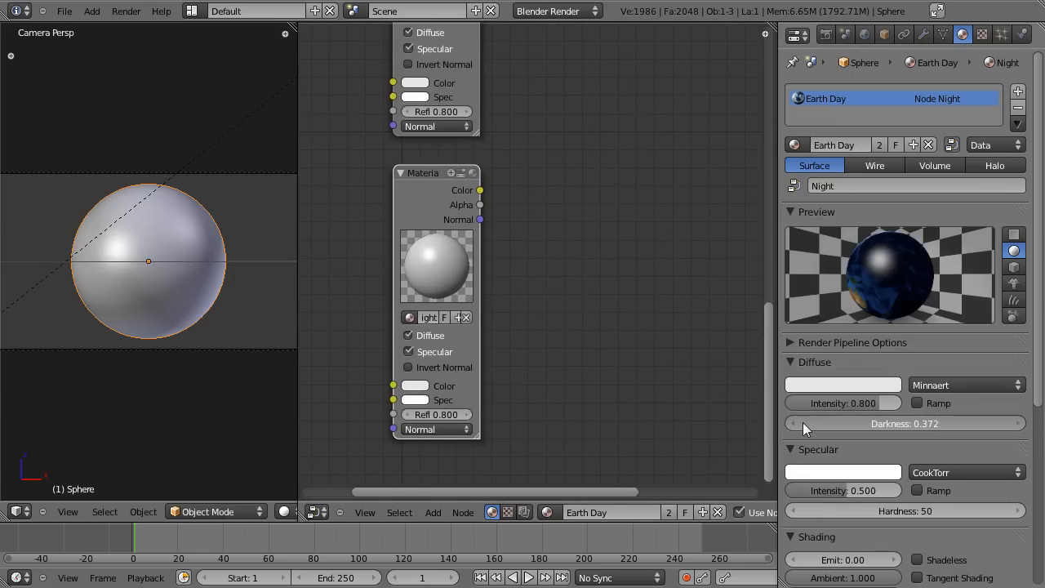
scroll(908, 500, "down", 4)
left_click_drag(844, 364, 786, 364)
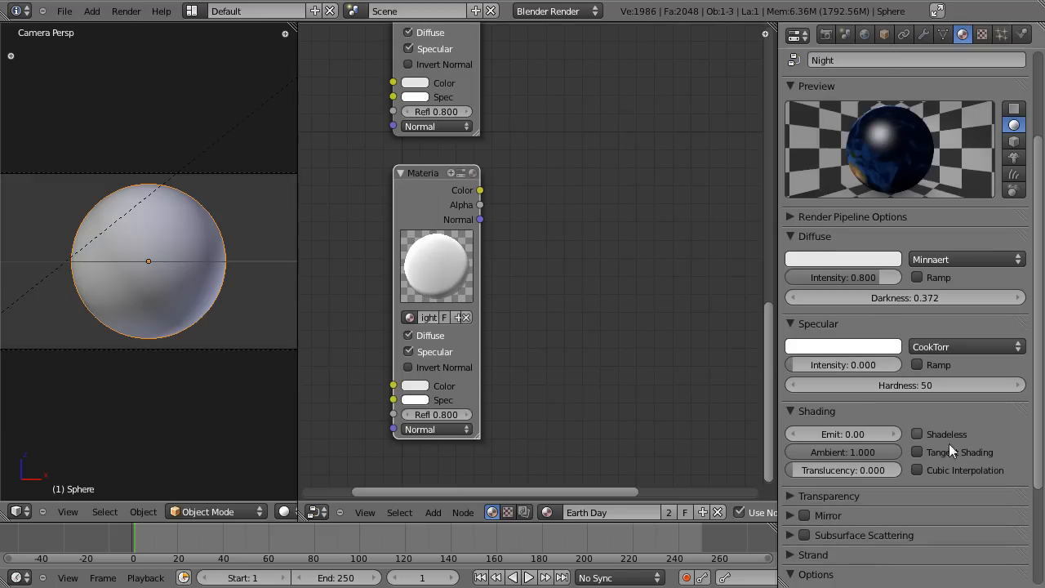
Add a texture of type Image or Movie to the first texture slot of the Night material
middle_click_drag(933, 522, 929, 376)
middle_click_drag(906, 179, 908, 192)
scroll(940, 368, "up", 8)
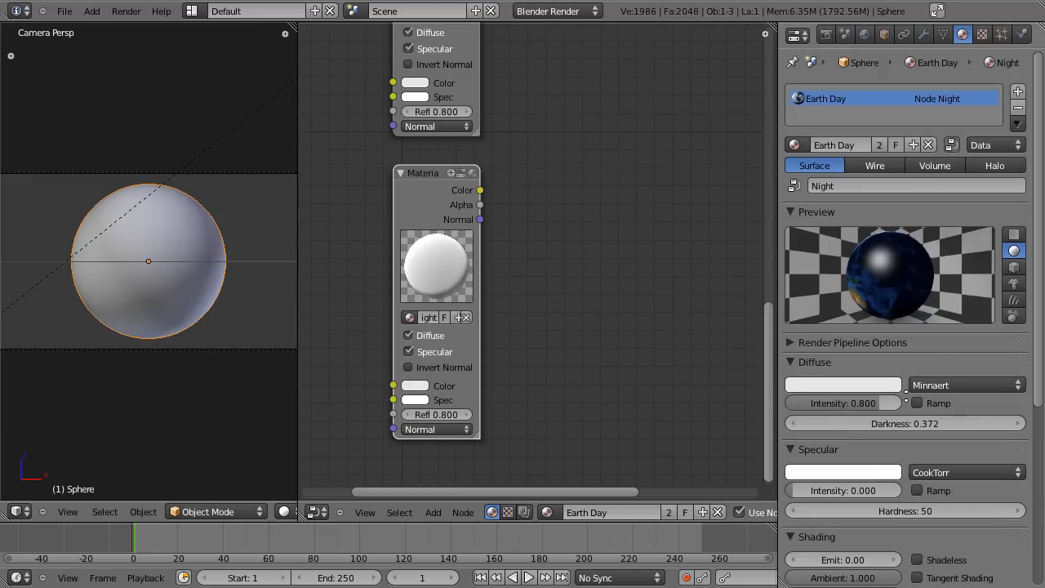
left_click(981, 34)
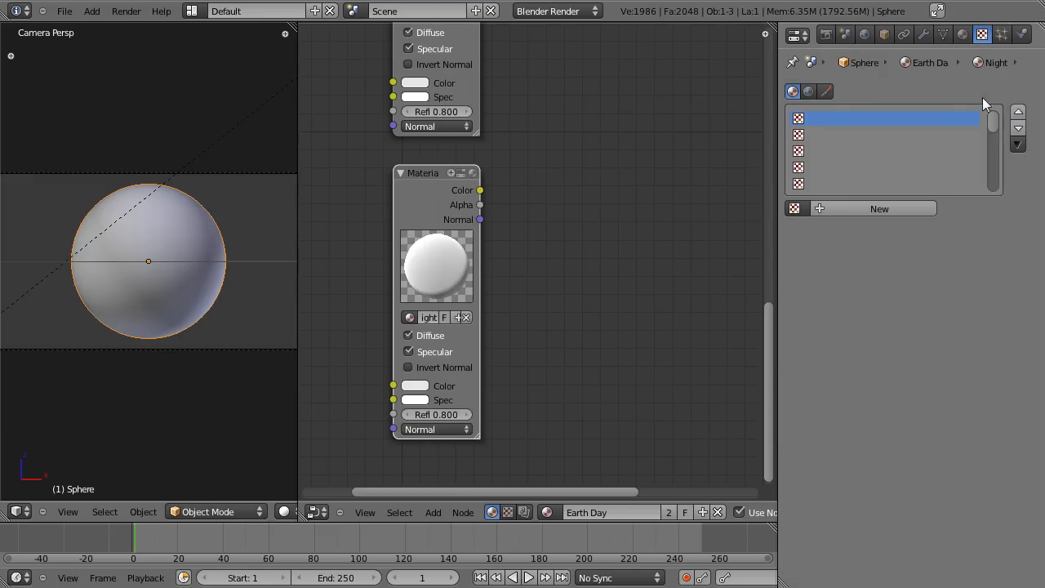
left_click(871, 214)
left_click(903, 229)
left_click(881, 335)
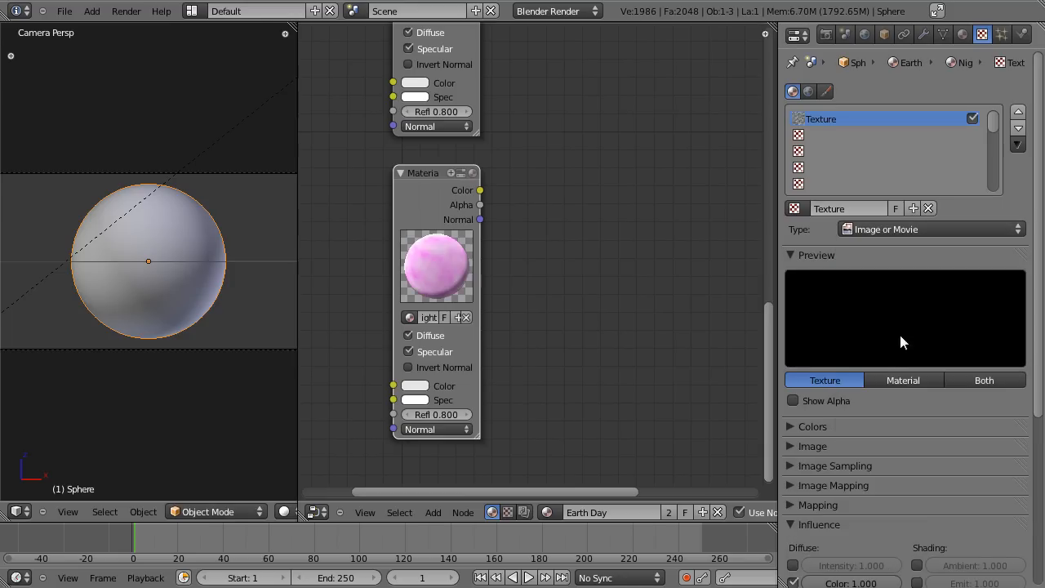
Load Night Lights.jpg from the Textures folder as the Night texture's image
scroll(904, 245, "down", 5)
left_click(792, 293)
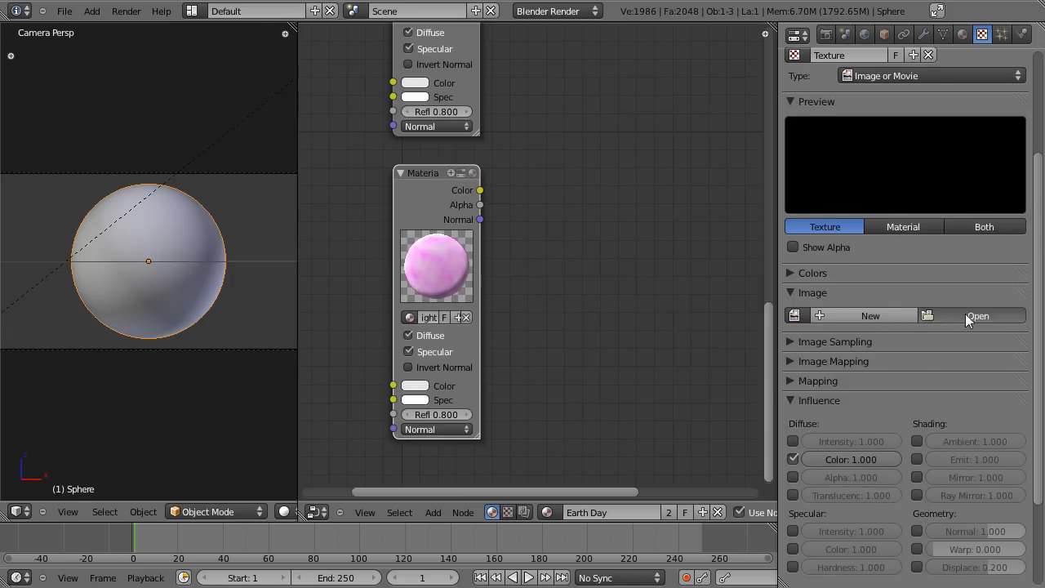
left_click(966, 314)
left_click(242, 202)
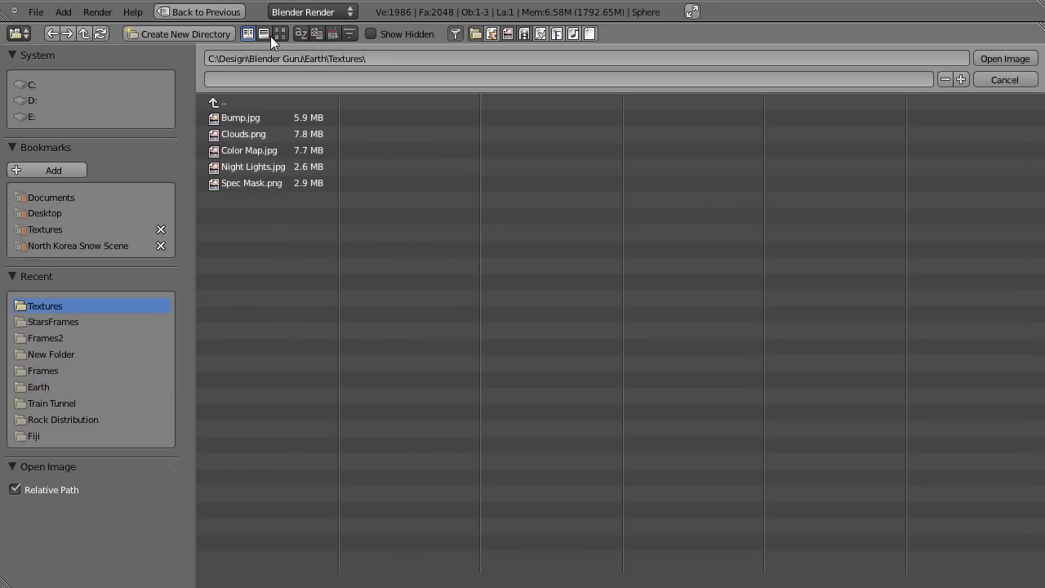
left_click(282, 32)
left_click(637, 140)
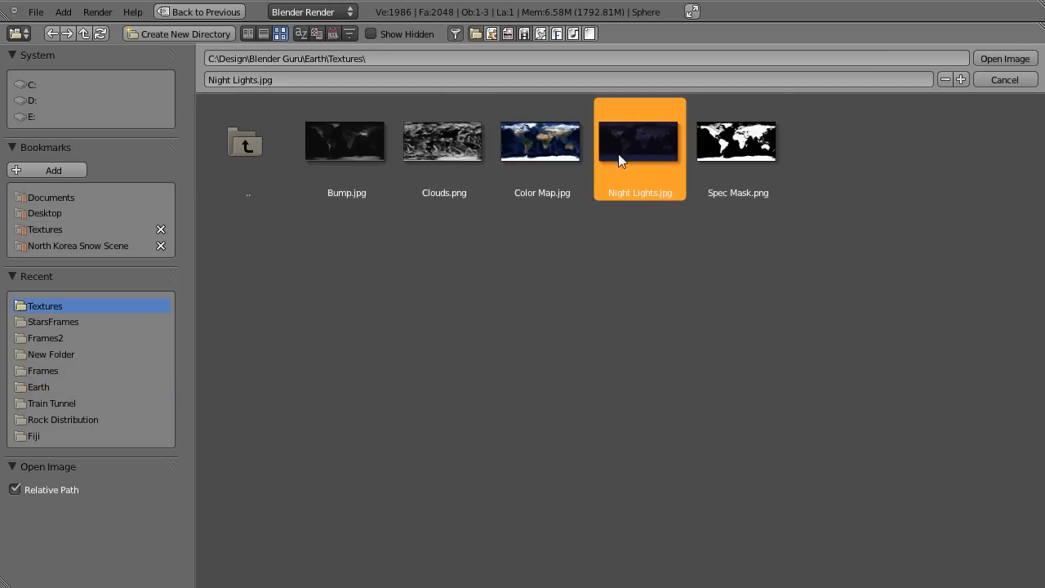
left_click(1011, 59)
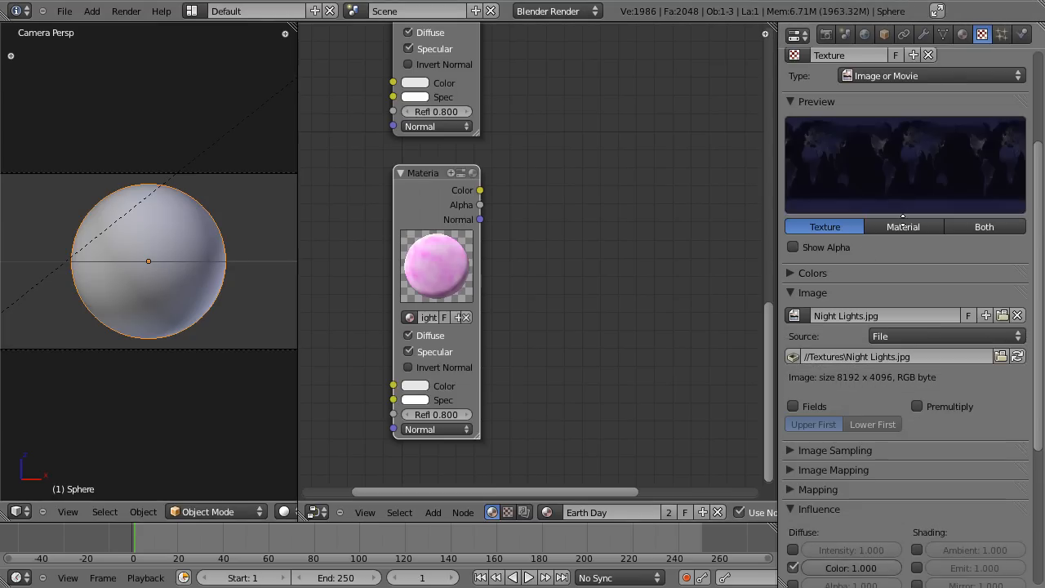
Set the Night Lights texture's mapping projection to Sphere
scroll(910, 260, "up", 3)
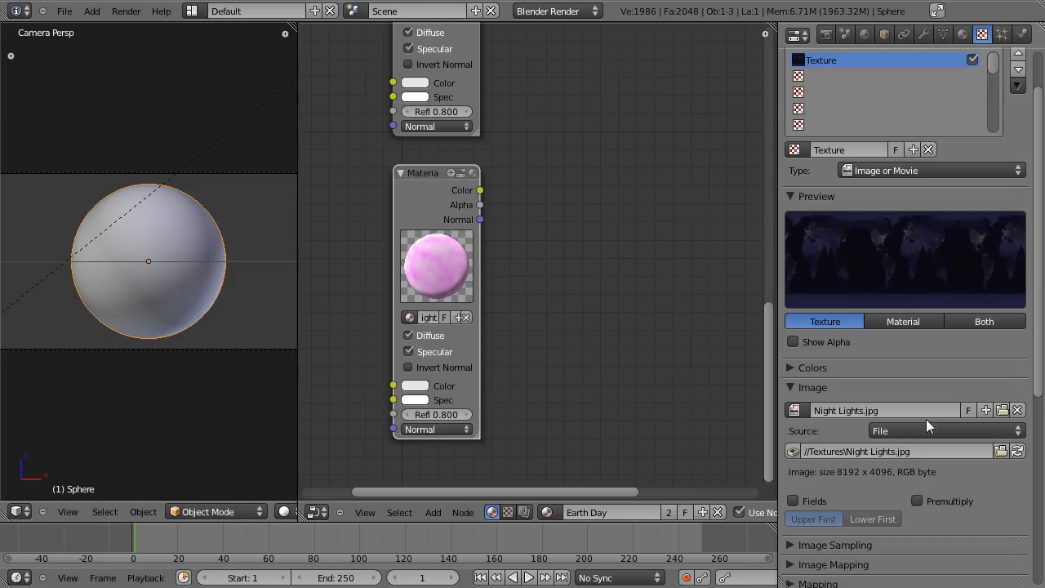
scroll(929, 477, "down", 10)
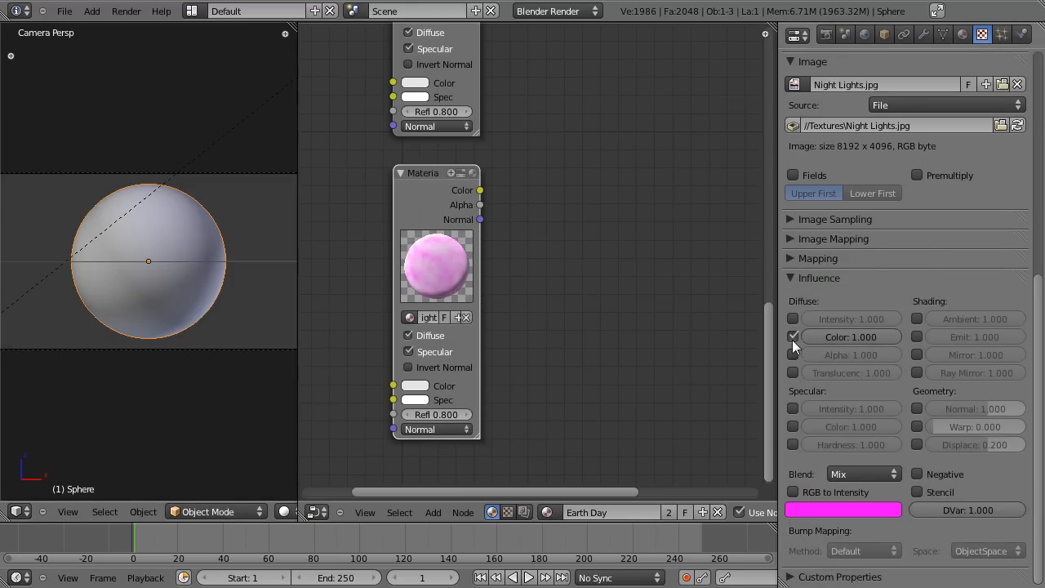
scroll(793, 343, "up", 1)
left_click(789, 281)
left_click(933, 325)
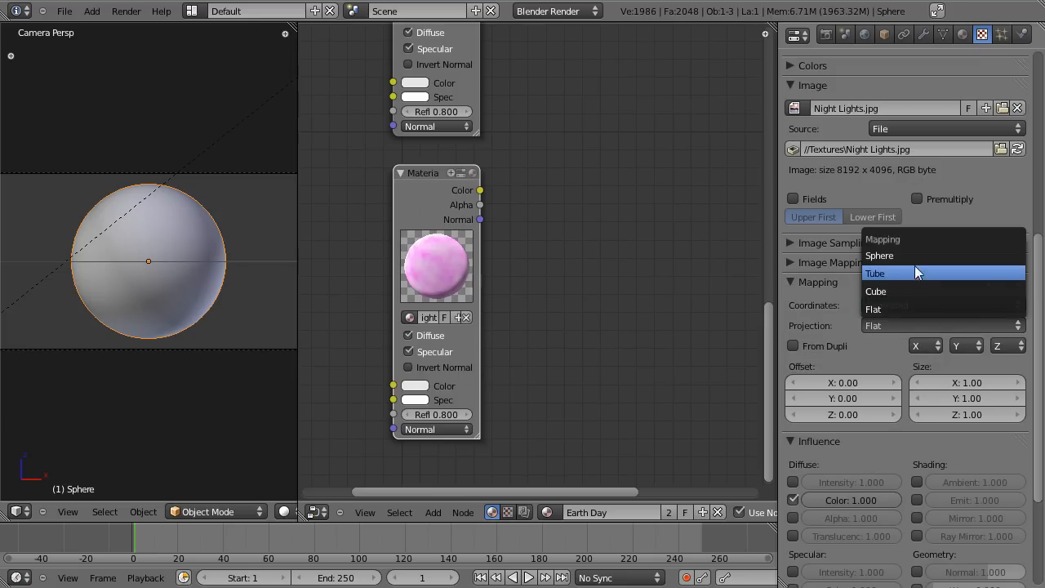
left_click(891, 255)
left_click(786, 282)
scroll(939, 172, "up", 6)
Return to the material settings and alternately select the Earth Day and Night nodes to compare which material's settings each one shows
left_click(963, 35)
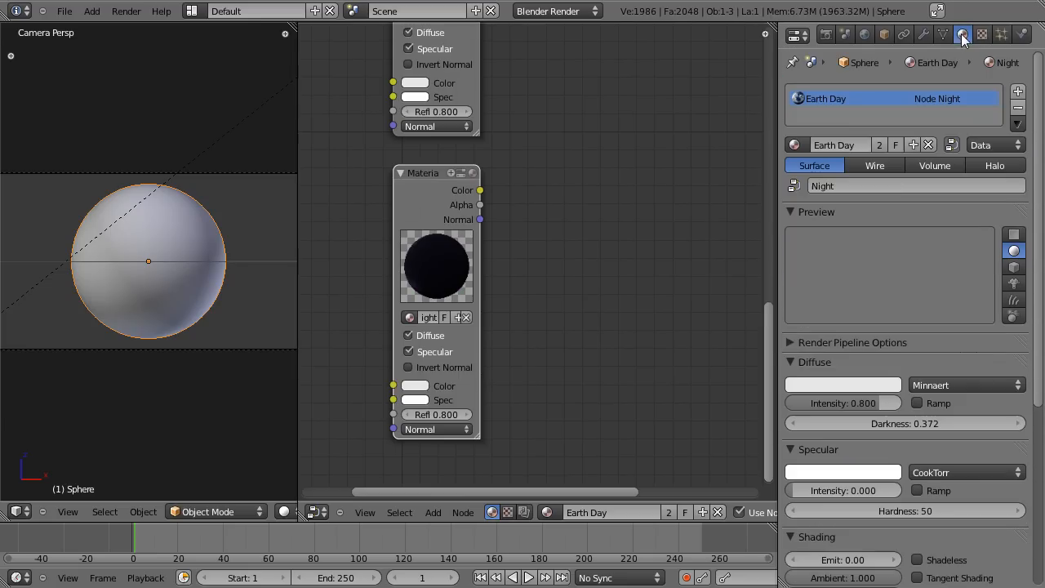
scroll(892, 245, "down", 1)
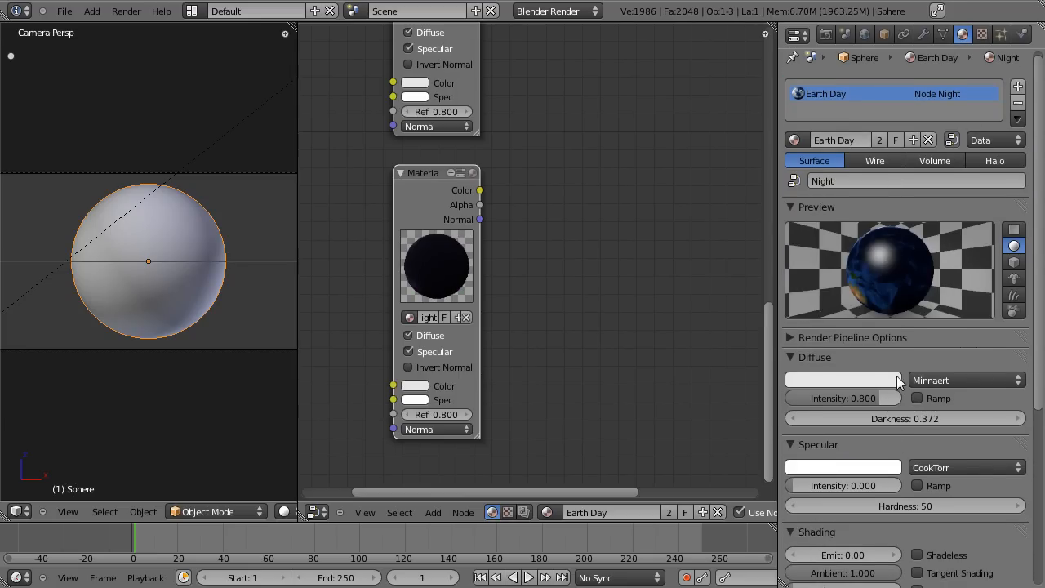
scroll(899, 383, "down", 4)
scroll(565, 231, "down", 2)
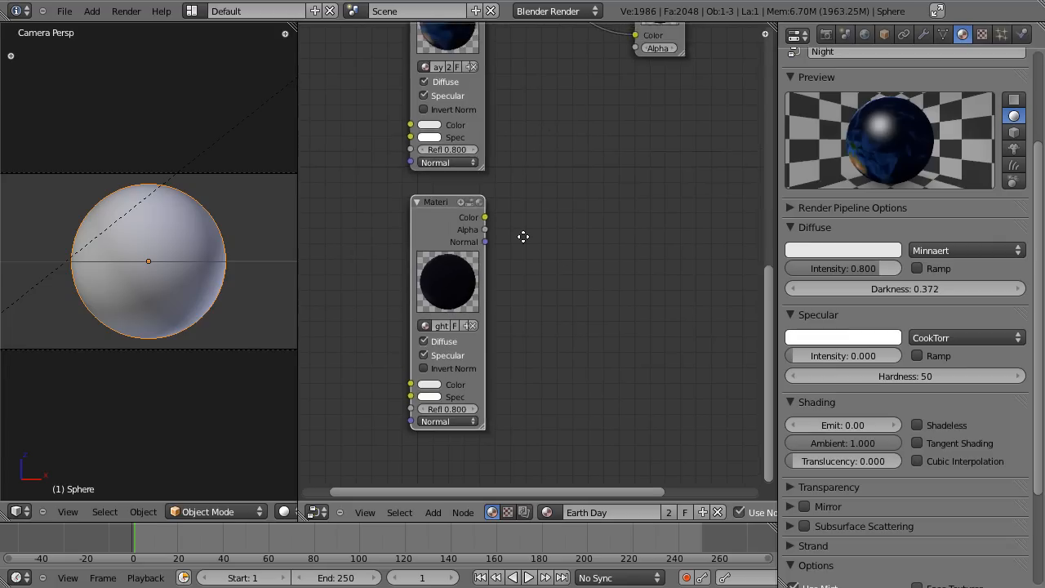
middle_click_drag(523, 237, 509, 344)
left_click(432, 125)
mouse_move(417, 374)
left_mouse_down()
mouse_move(424, 187)
mouse_move(418, 378)
left_mouse_up()
left_click(424, 99)
left_click(430, 353)
scroll(885, 197, "up", 4)
left_click(427, 112)
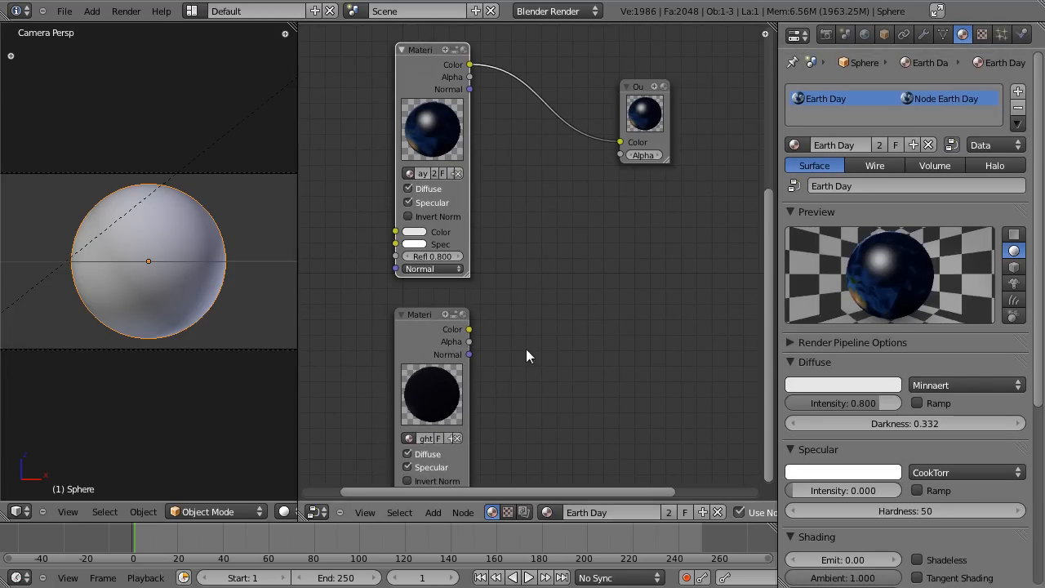
left_click(426, 366)
left_click(850, 187)
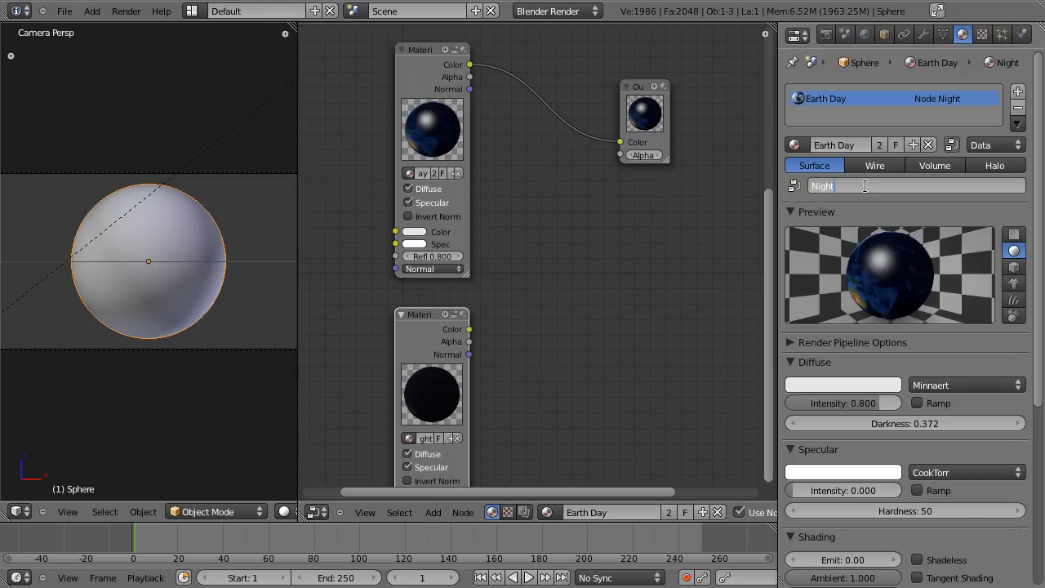
left_click(421, 54)
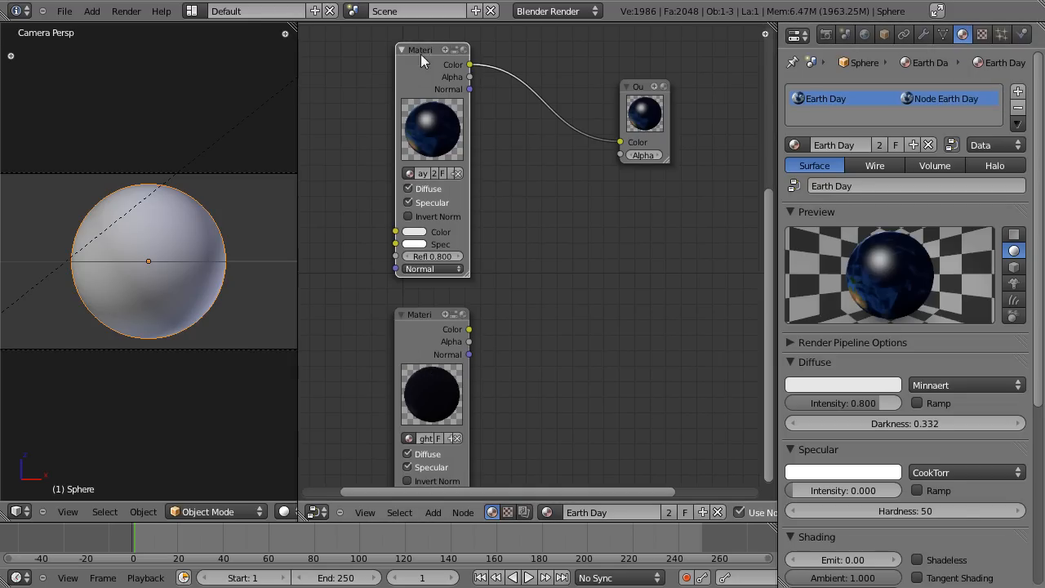
left_click(431, 367)
left_click(430, 143)
left_click(424, 340)
left_click(434, 132)
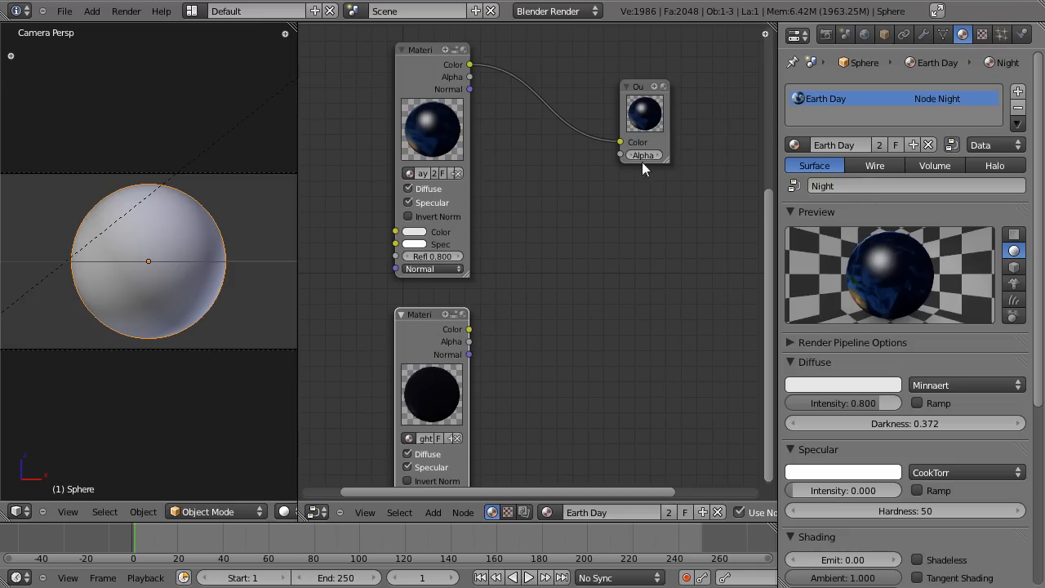
left_click(421, 380)
left_click(431, 123)
left_click(420, 352)
left_click(448, 128)
left_click(435, 335)
left_click(438, 155)
left_click(455, 360)
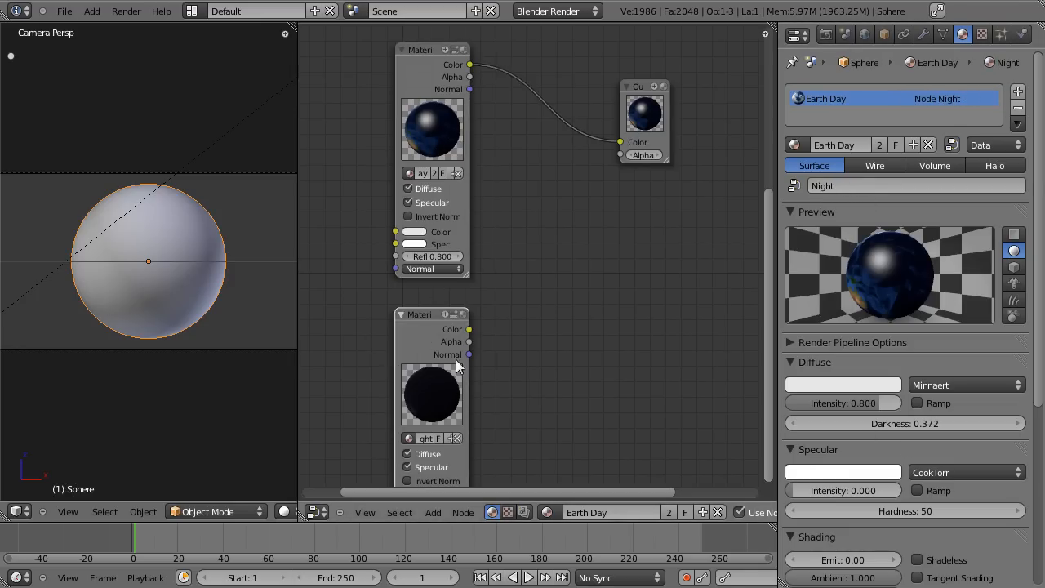
Set the Night material's Emit value to 0.5 in its shading settings
middle_click_drag(417, 483, 430, 315)
scroll(821, 322, "down", 4)
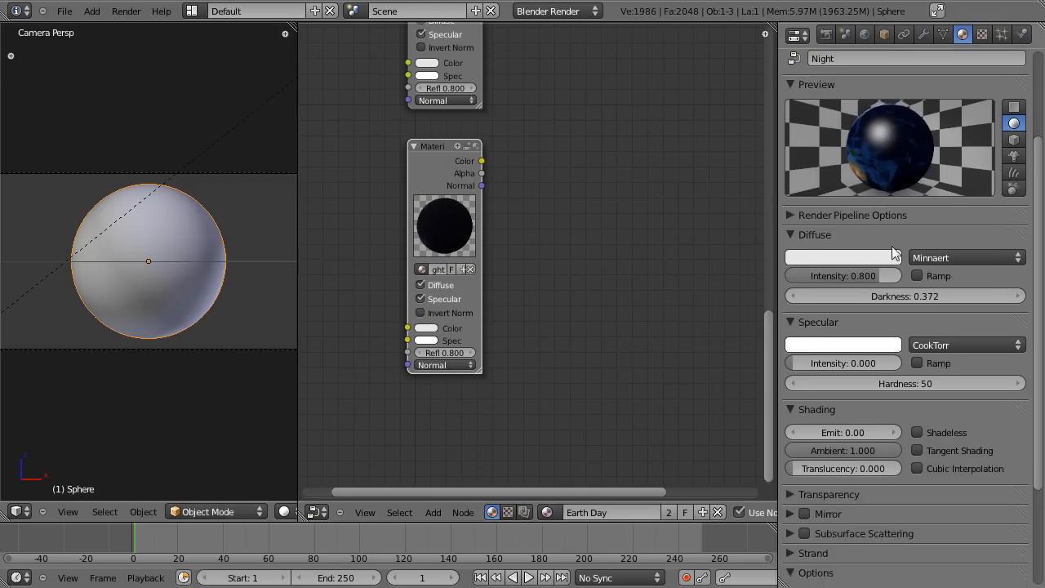
scroll(833, 392, "up", 1)
left_click(842, 466)
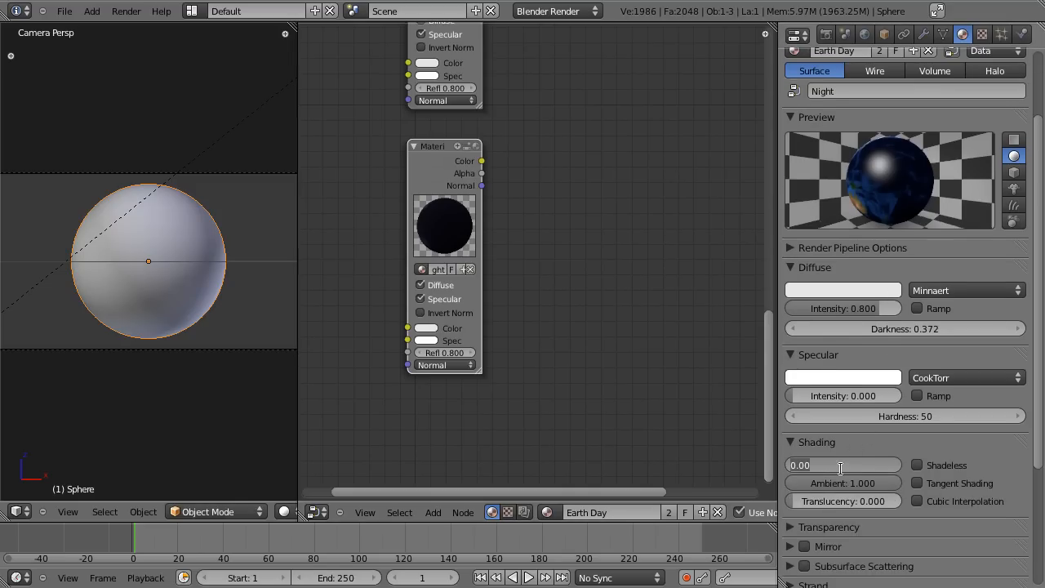
type("0.5")
key("Return")
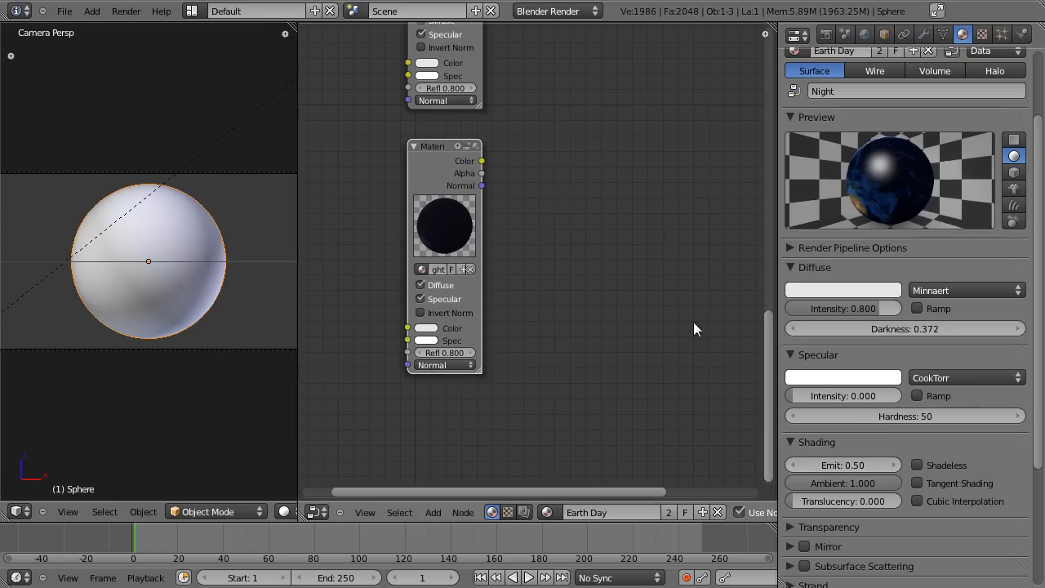
Move the Output node farther away from the material nodes to make room, and save the file
scroll(158, 299, "down", 6)
scroll(174, 245, "up", 4)
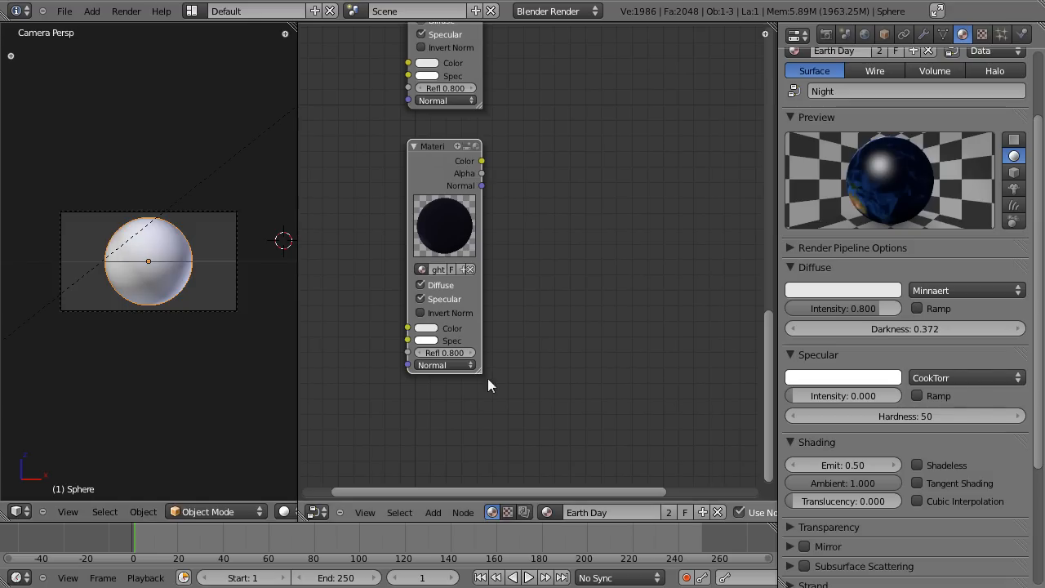
scroll(873, 479, "up", 3)
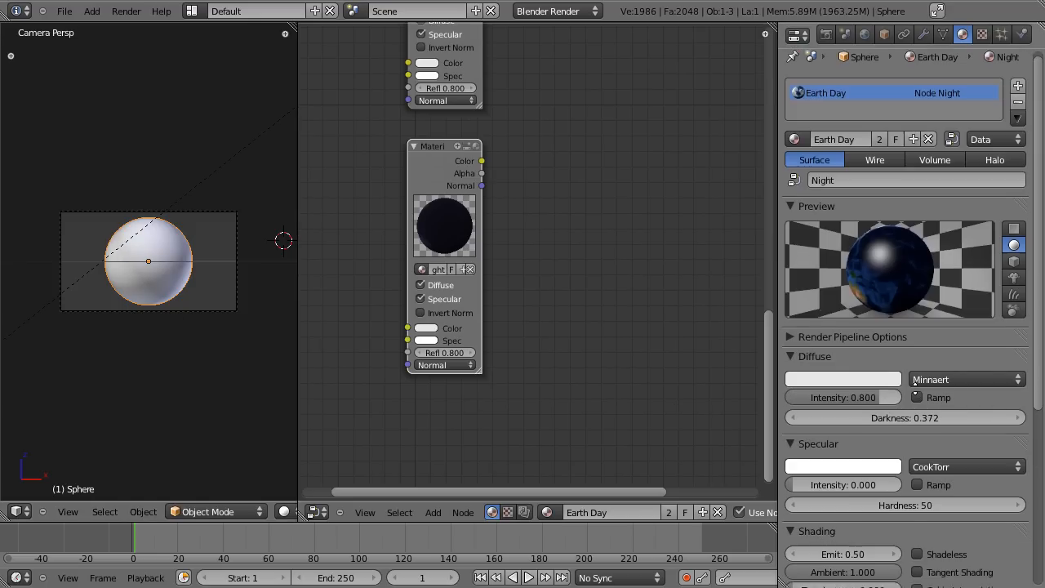
scroll(591, 208, "down", 3)
middle_click_drag(603, 198, 579, 360)
left_click_drag(617, 174, 709, 181)
middle_click_drag(654, 273, 587, 269)
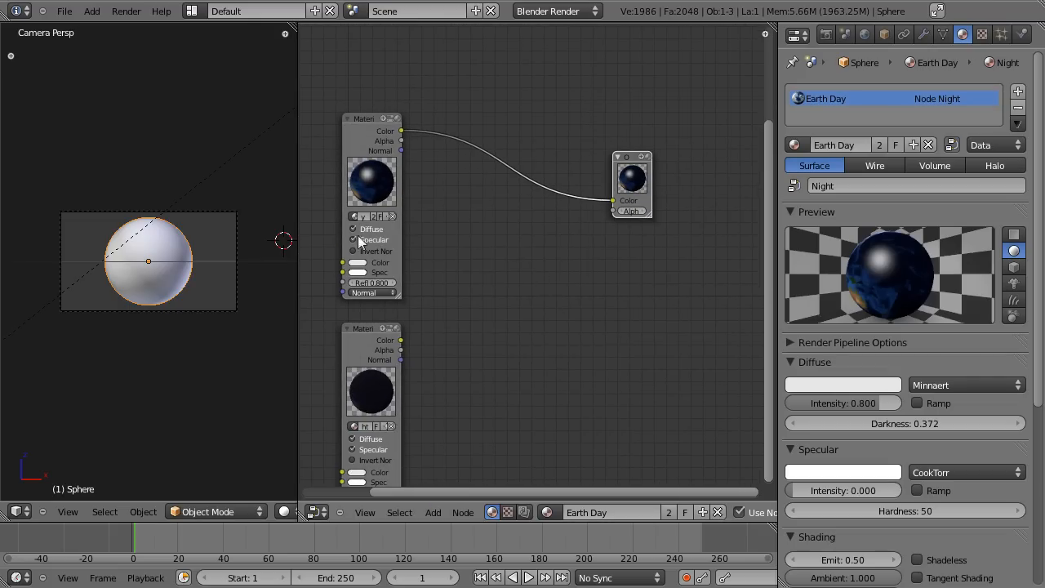
key("ctrl+s")
left_click(575, 227)
Add a color Mix node and place it between the material nodes and the Output node
key("shift+a")
mouse_move(514, 261)
left_click(579, 260)
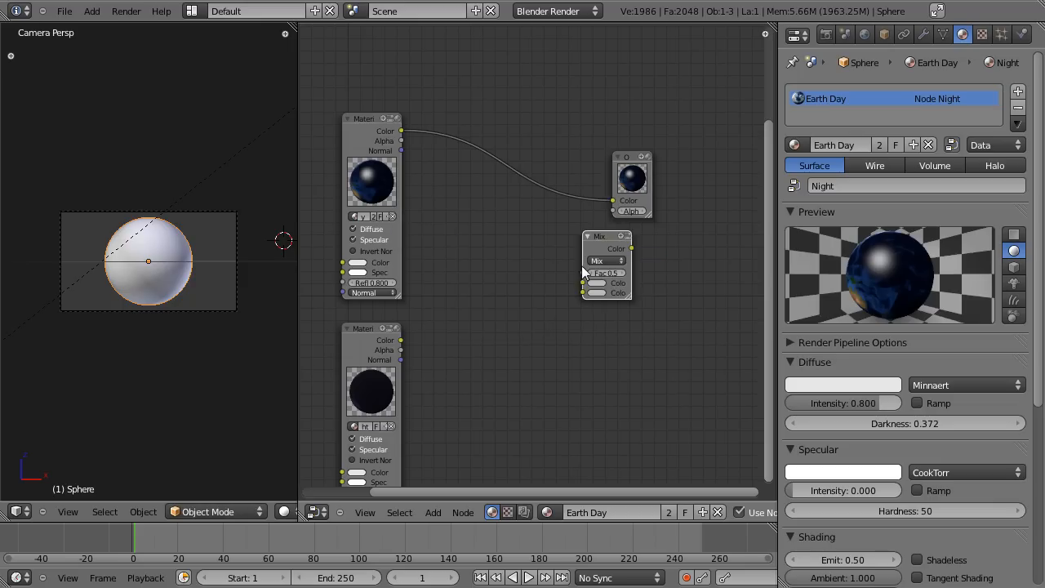
left_click(553, 261)
Connect the Earth Day color to Color1 and the Night color to Color2 of the Mix node, with its result feeding the Output
left_click_drag(452, 327, 402, 342)
left_click_drag(401, 130, 530, 272)
left_click_drag(577, 237, 613, 200)
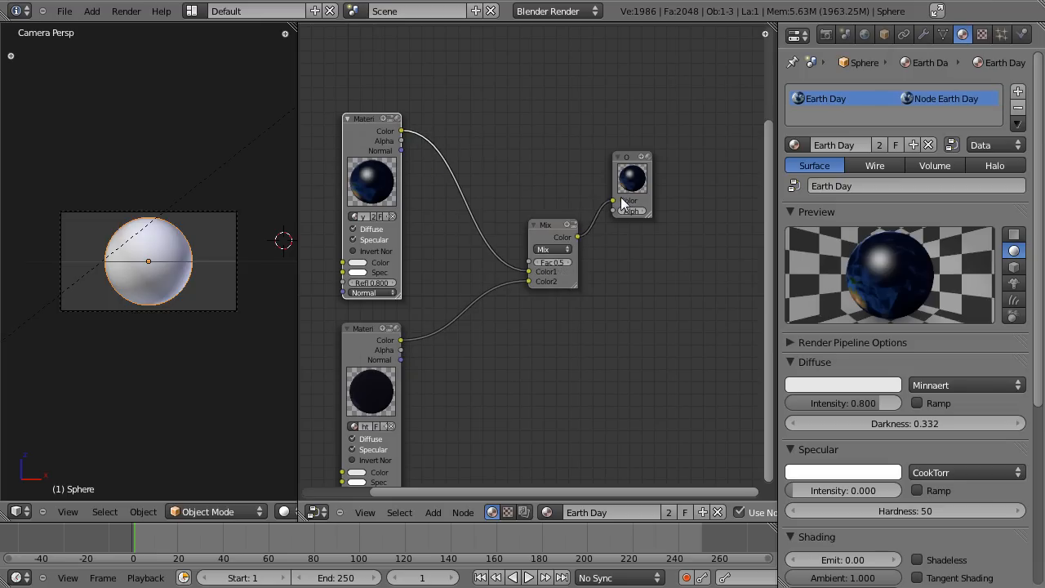
Raise the Mix node's factor to 1.000 so that only the Night material is previewed
scroll(677, 235, "up", 4)
middle_click_drag(695, 261, 526, 241)
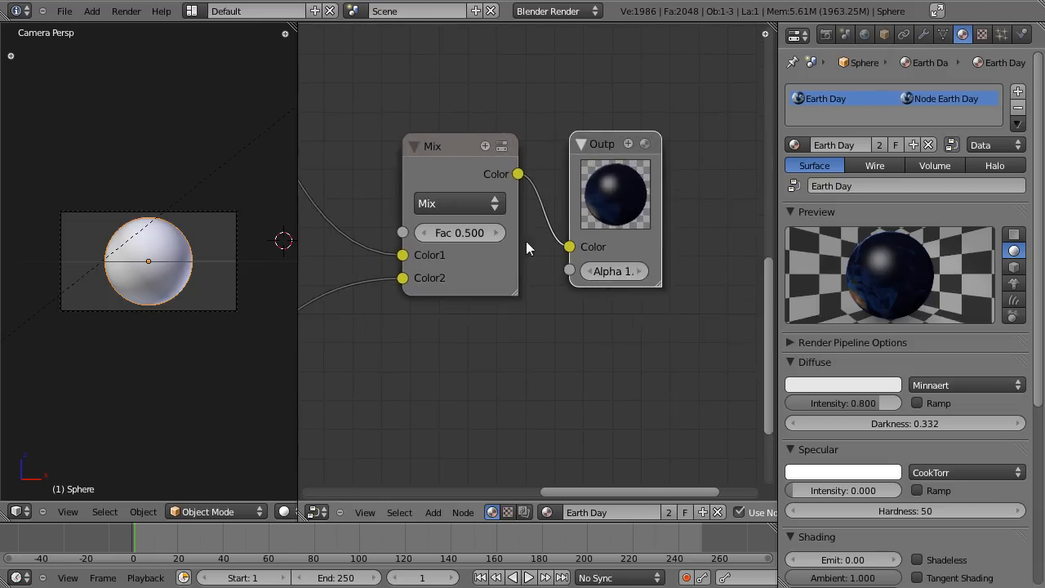
scroll(492, 251, "down", 4)
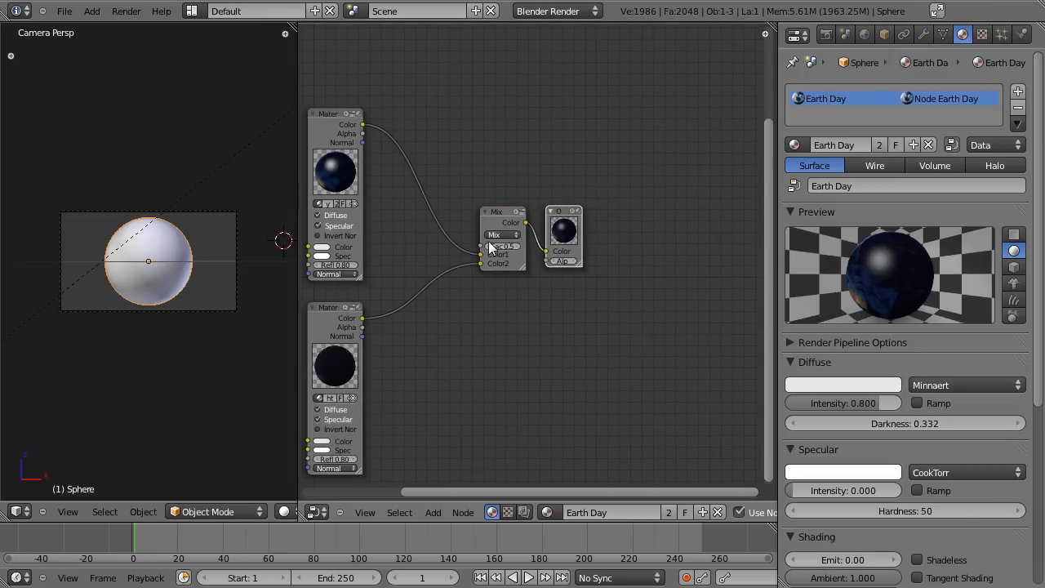
scroll(489, 242, "up", 4)
left_click_drag(479, 236, 589, 232)
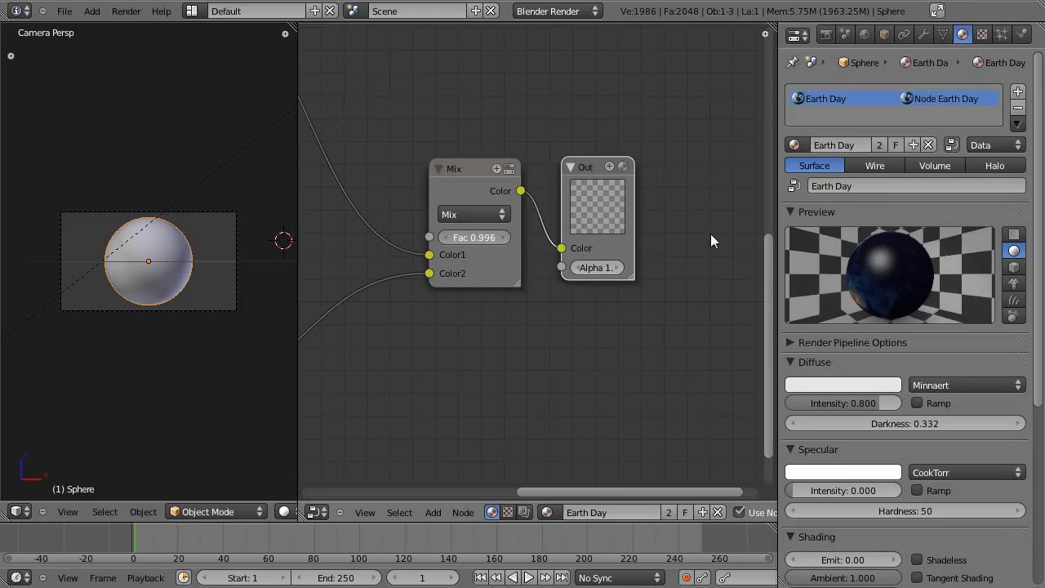
left_click_drag(711, 241, 717, 241)
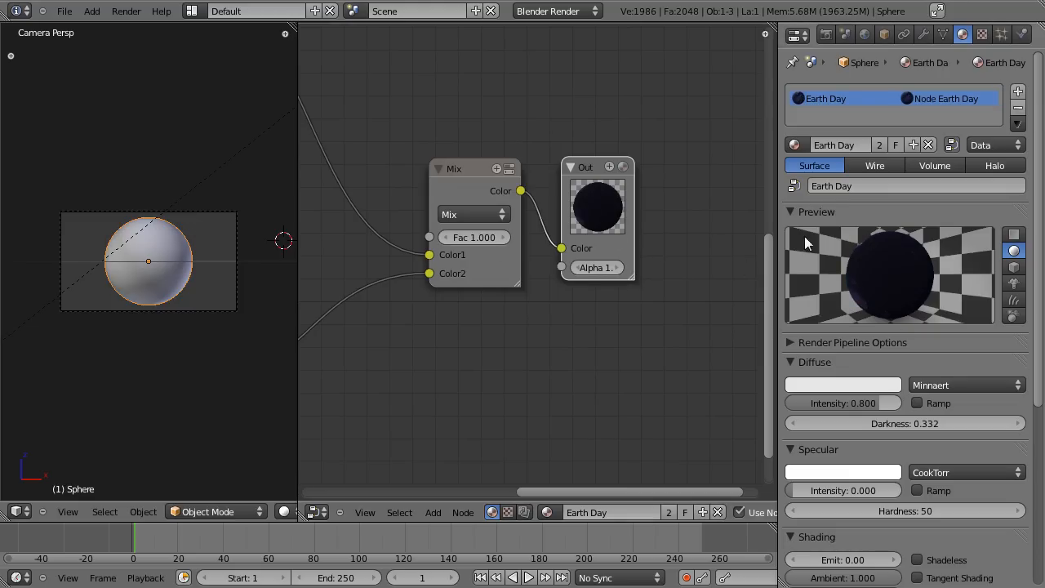
Set the Mix node's factor to 0 so that only the Earth Day material is used
scroll(531, 307, "down", 4)
scroll(531, 258, "up", 2)
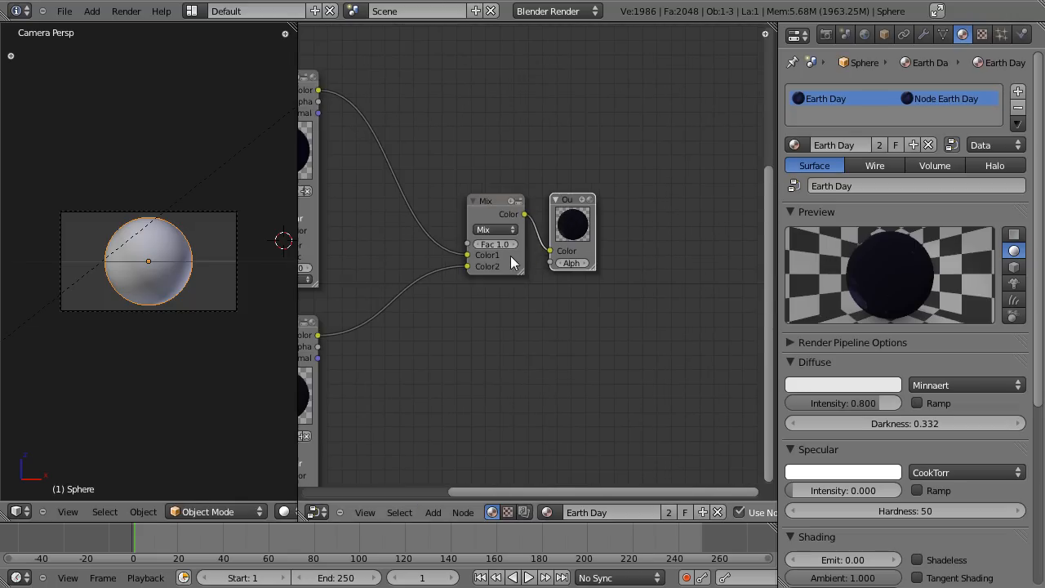
type("0")
key("Return")
Examine the Earth Day and Night nodes and the Mix node's factor to see how the two materials are blended
scroll(497, 255, "up", 4)
scroll(490, 233, "down", 5)
left_click(356, 172)
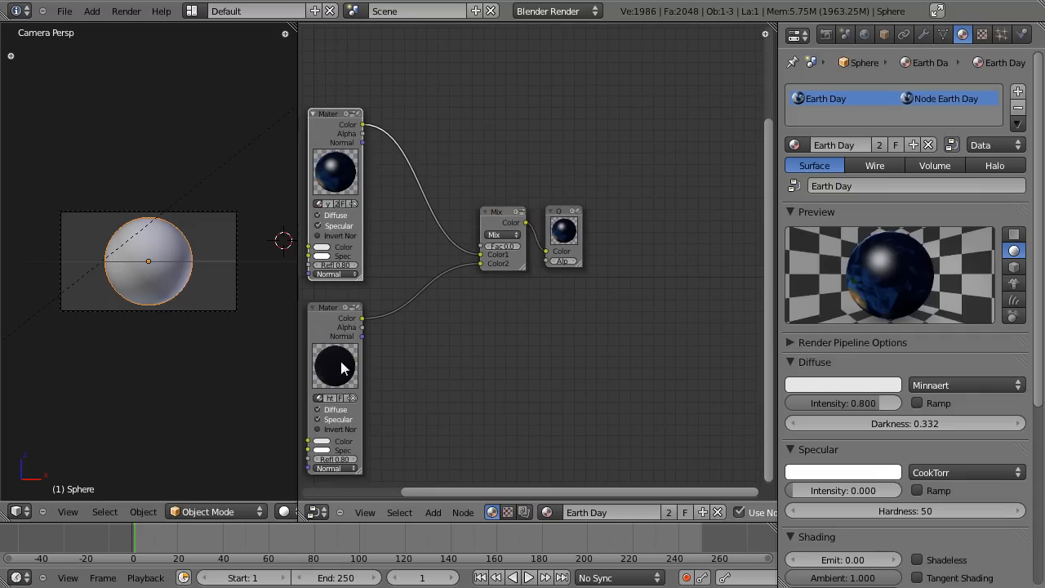
left_click(347, 332)
left_click(334, 259)
left_click(334, 327)
left_click(345, 218)
scroll(432, 221, "up", 3)
middle_click_drag(502, 233, 603, 275)
scroll(592, 306, "up", 2)
scroll(586, 320, "up", 1)
left_click_drag(584, 300, 567, 282)
scroll(639, 322, "up", 3)
middle_click_drag(639, 322, 563, 277)
left_click_drag(521, 266, 484, 176)
scroll(485, 168, "down", 1)
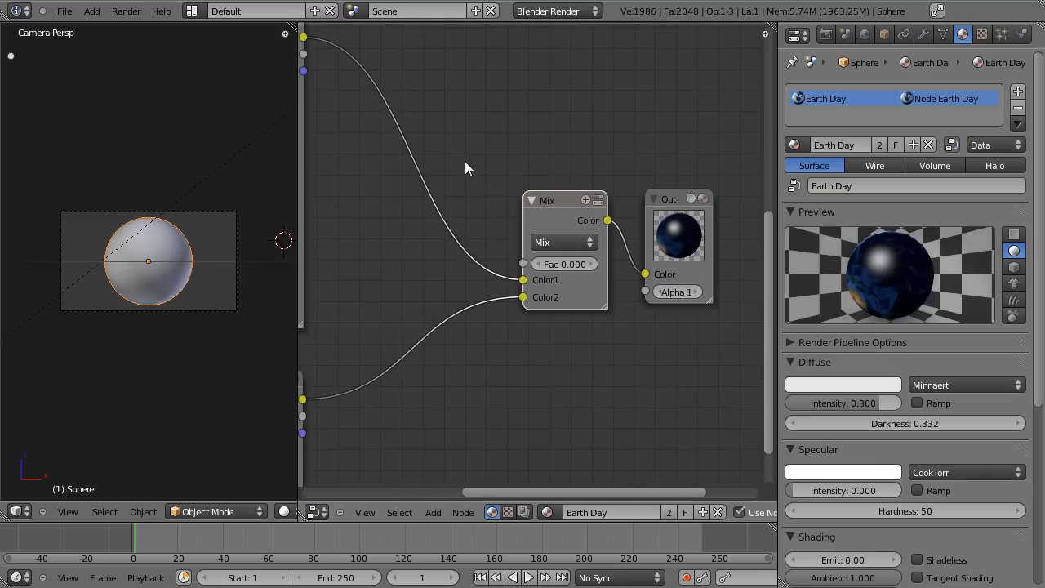
scroll(509, 237, "down", 7)
middle_click_drag(468, 246, 506, 231)
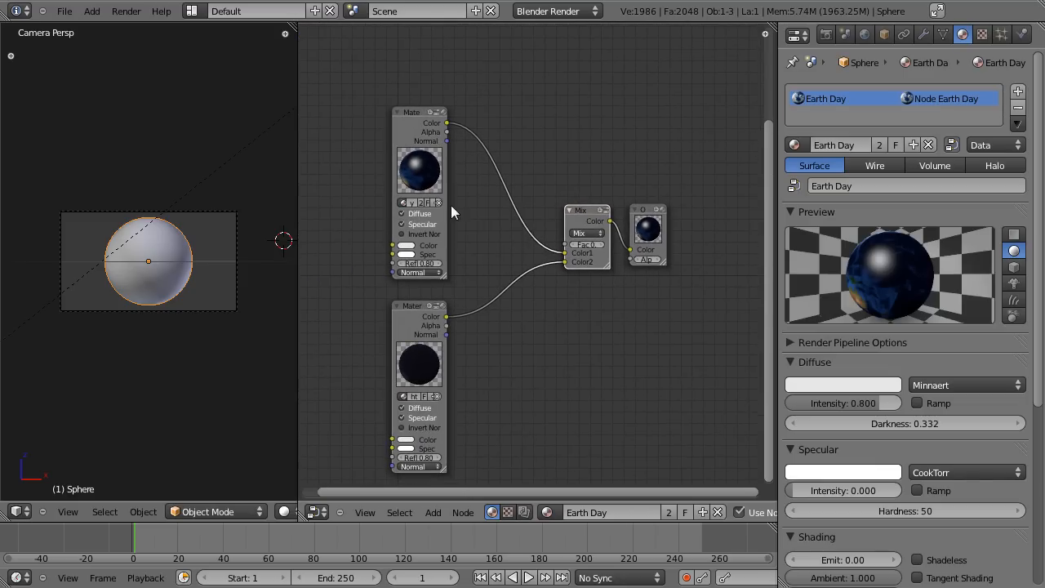
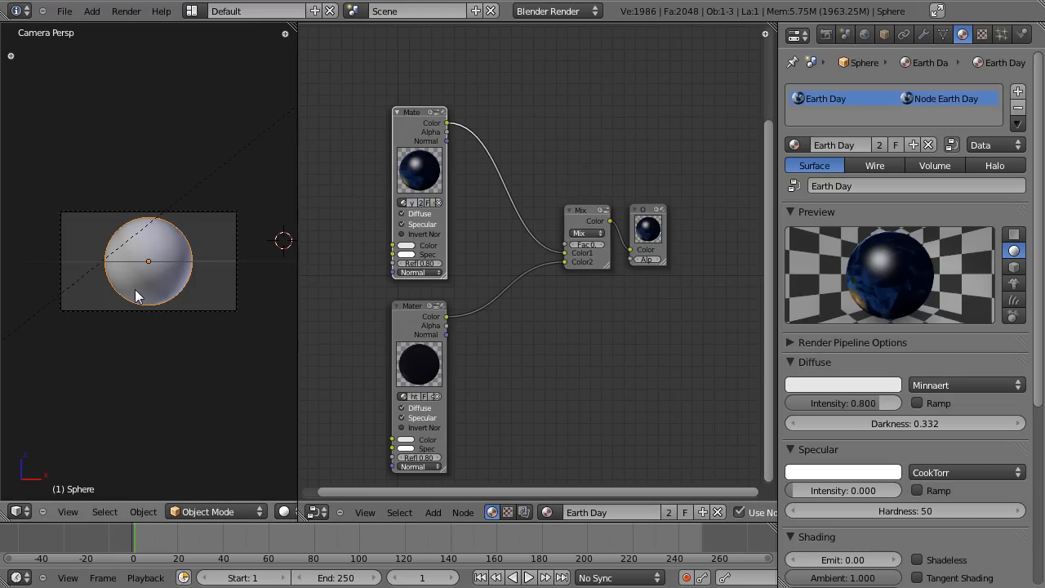
left_click(390, 388)
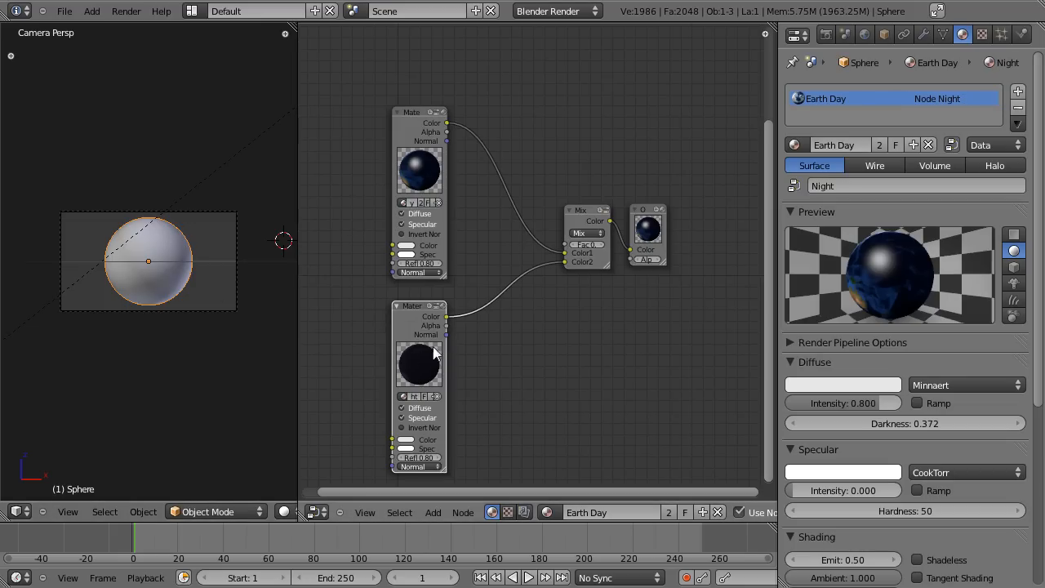
scroll(117, 276, "up", 4)
scroll(123, 279, "down", 2)
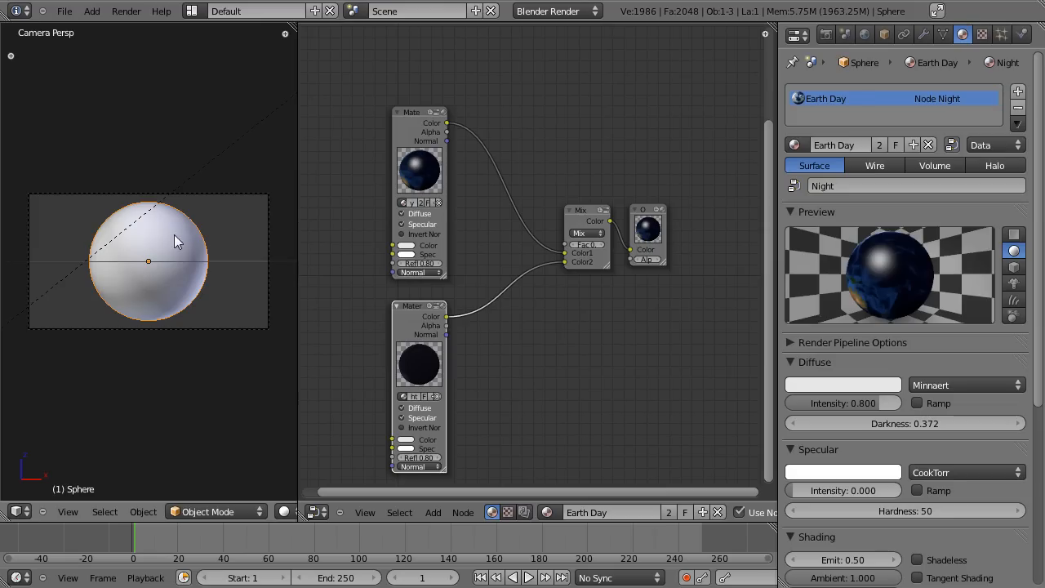
left_click(433, 165)
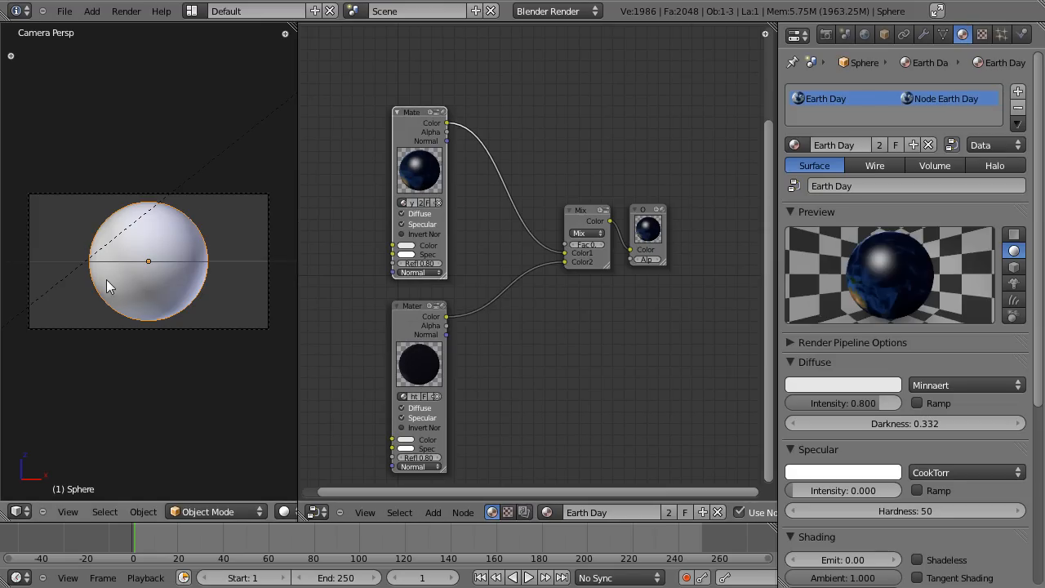
left_click(436, 374)
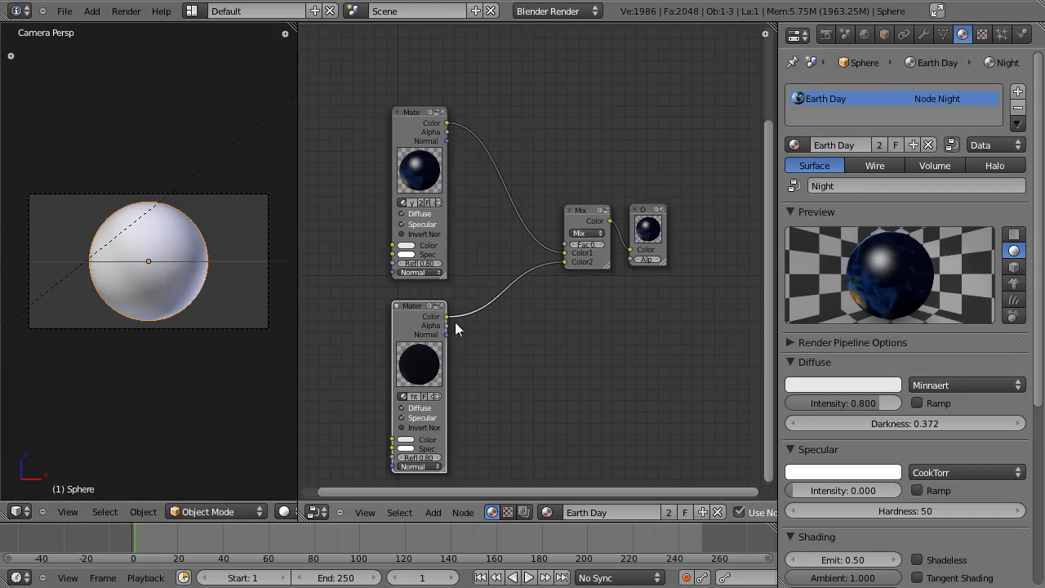
Save the file and add a third Material node above the Earth Day node
scroll(494, 227, "down", 2)
key("ctrl+s")
left_click(500, 226)
middle_click_drag(508, 118, 515, 221)
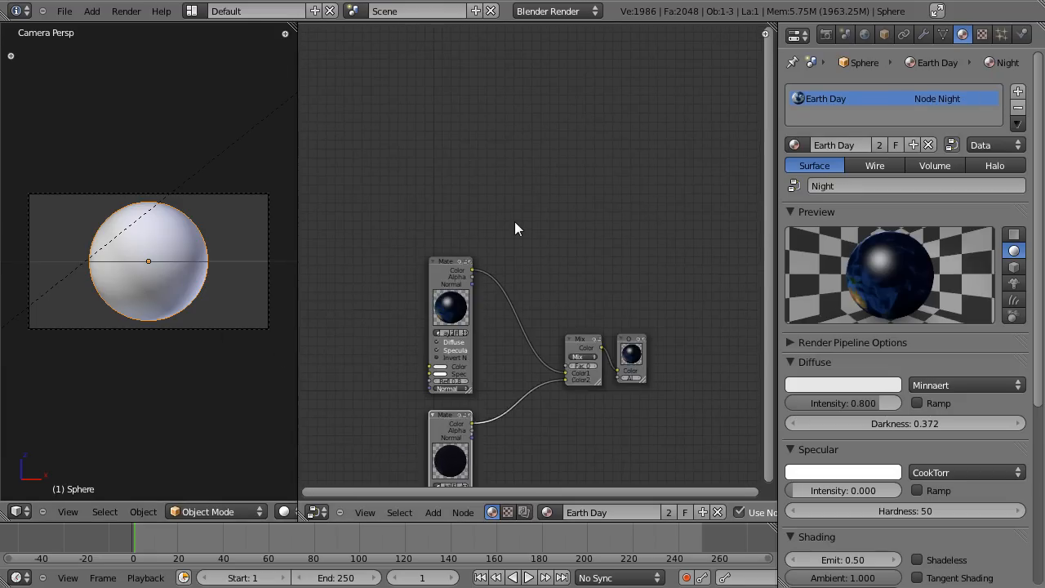
scroll(512, 228, "up", 1)
key("shift+a")
mouse_move(436, 175)
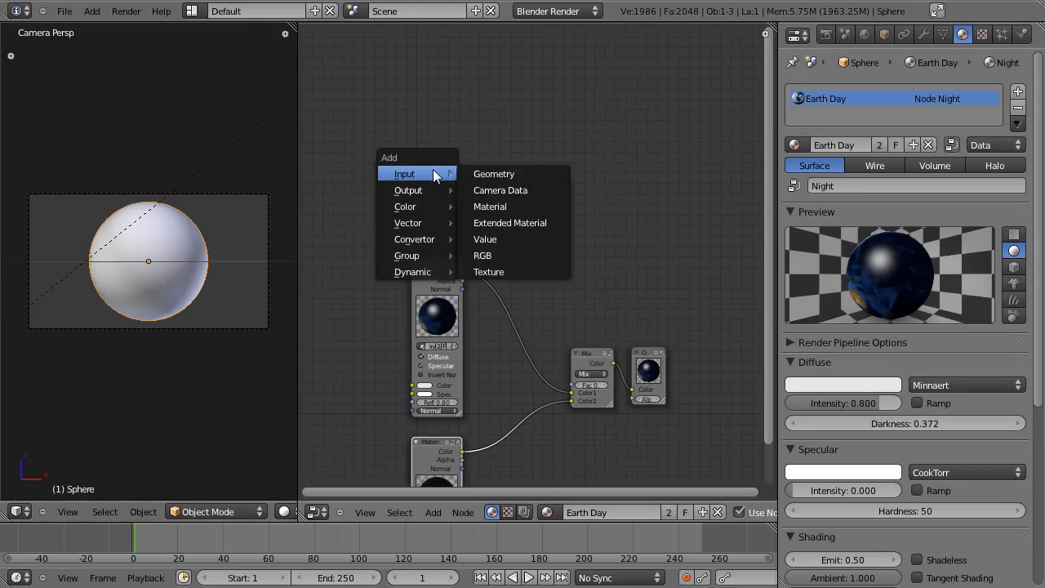
left_click(500, 206)
left_click(464, 137)
left_click_drag(427, 154, 523, 232)
left_click_drag(451, 115, 439, 166)
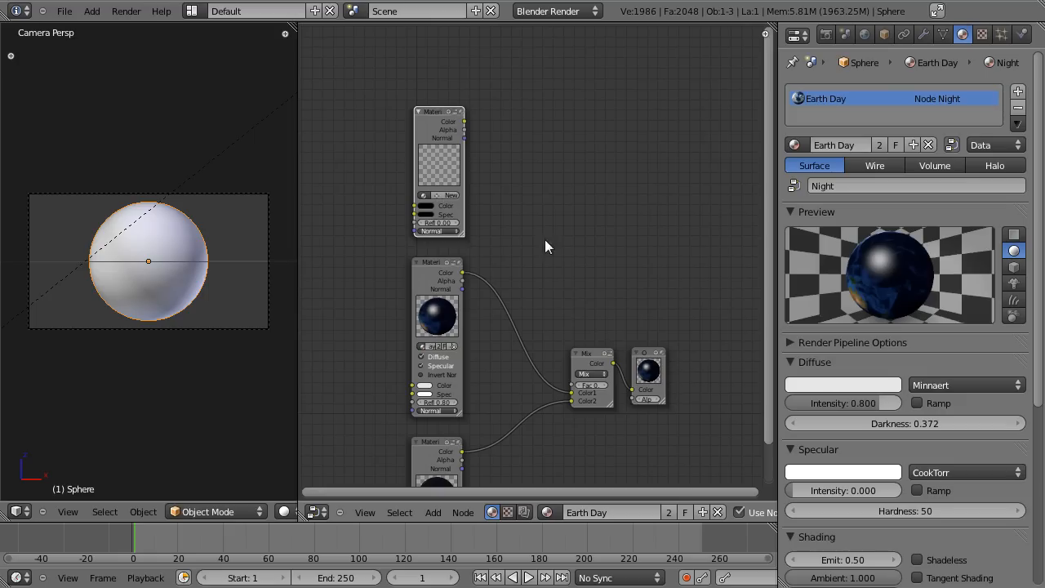
Shift the Mix and Output nodes together horizontally, farther away from the material nodes
left_click(587, 361)
left_click(648, 357, "shift")
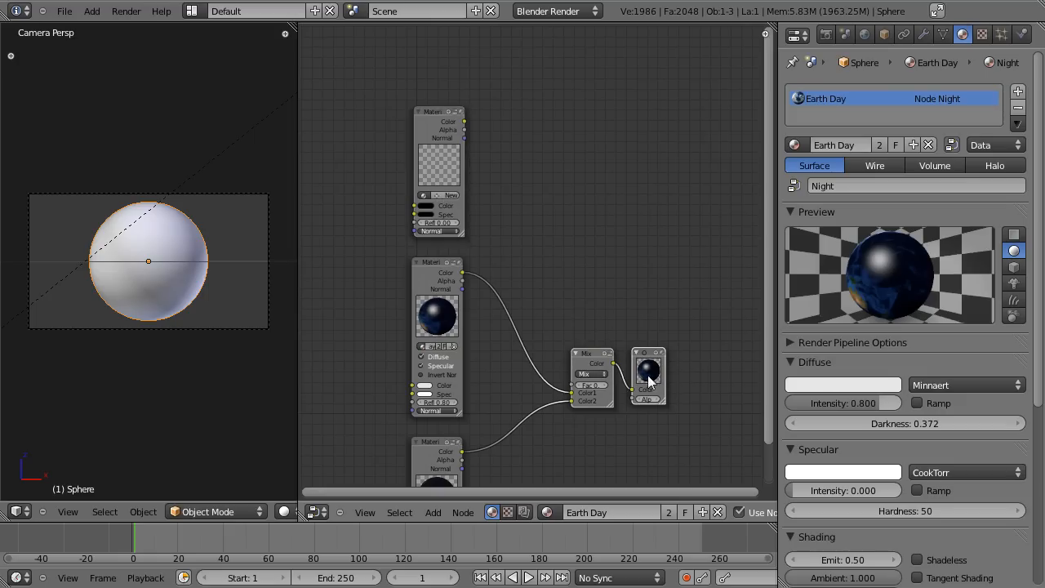
key("g")
key("x")
left_click(713, 368)
Create a new material in the empty Material node and name it Separator
scroll(457, 170, "up", 2)
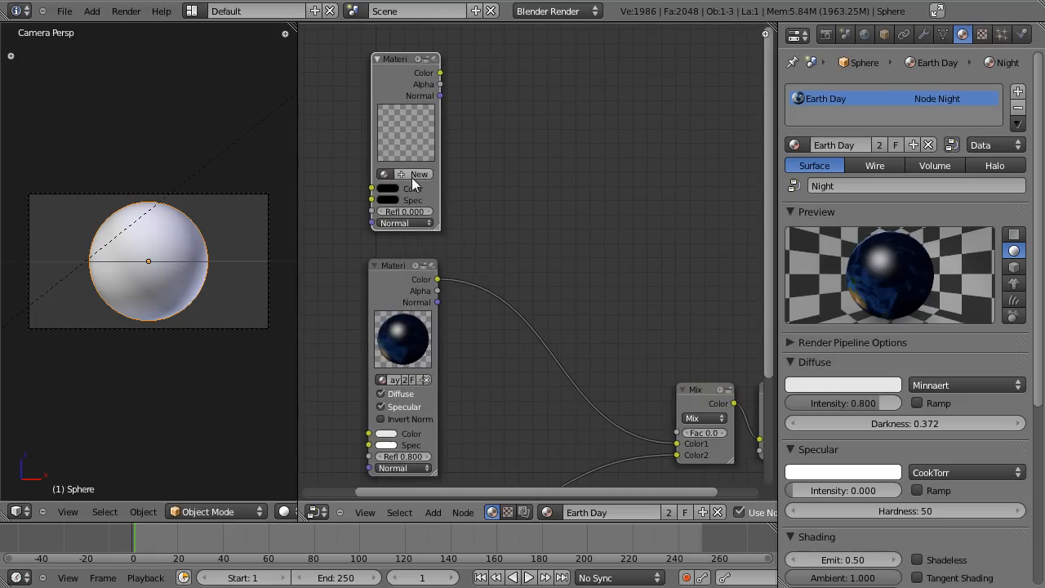
middle_click_drag(412, 177, 500, 236)
left_click(498, 236)
left_click(498, 236)
type("Separator")
key("Return")
Move the Separator node vertically so that it sits clear above the Earth Day node
left_click(510, 181)
scroll(504, 273, "up", 8)
key("g")
key("y")
left_click(509, 241)
Set the Separator material's specular intensity and ambient value to 0
scroll(572, 302, "down", 8)
middle_click_drag(634, 351, 593, 240)
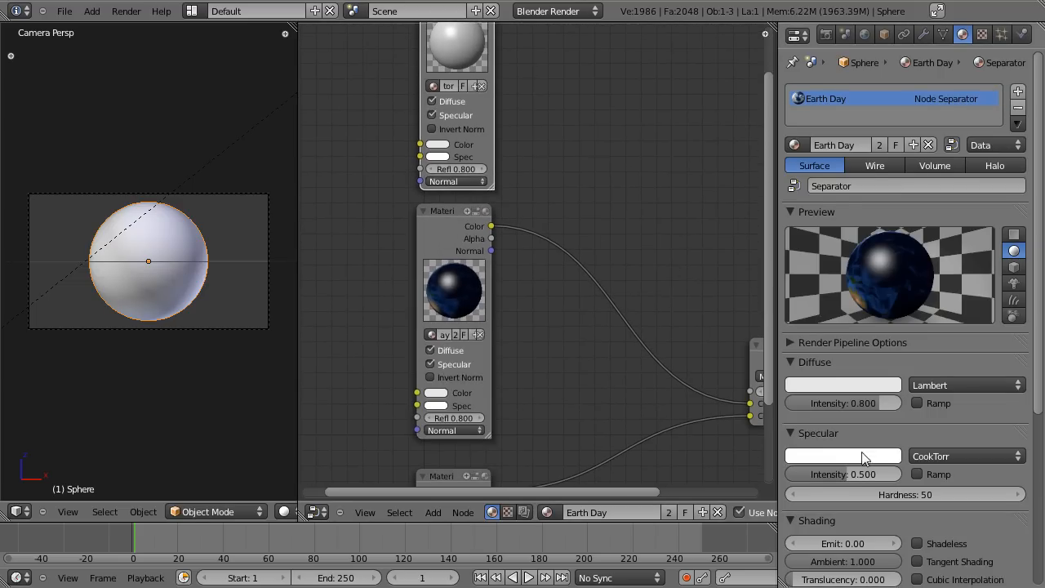
middle_click_drag(862, 459, 867, 325)
left_click_drag(878, 341, 719, 342)
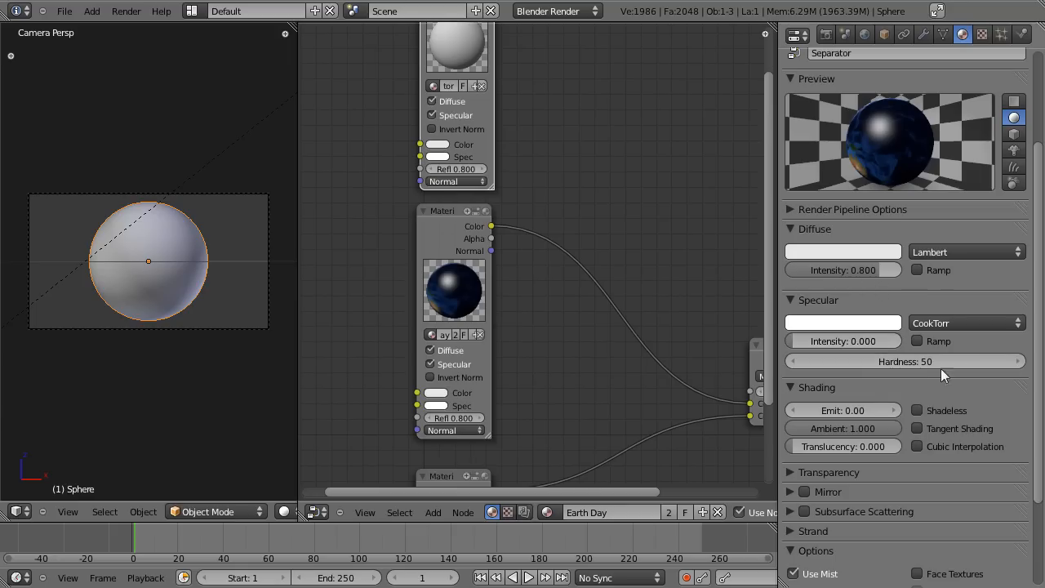
middle_click_drag(875, 450, 902, 366)
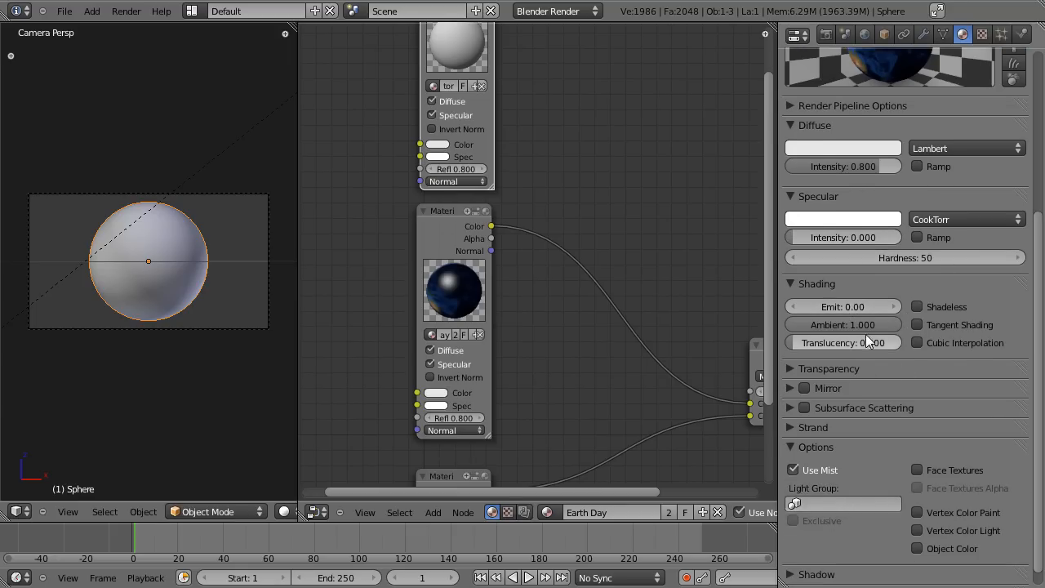
scroll(832, 385, "up", 7)
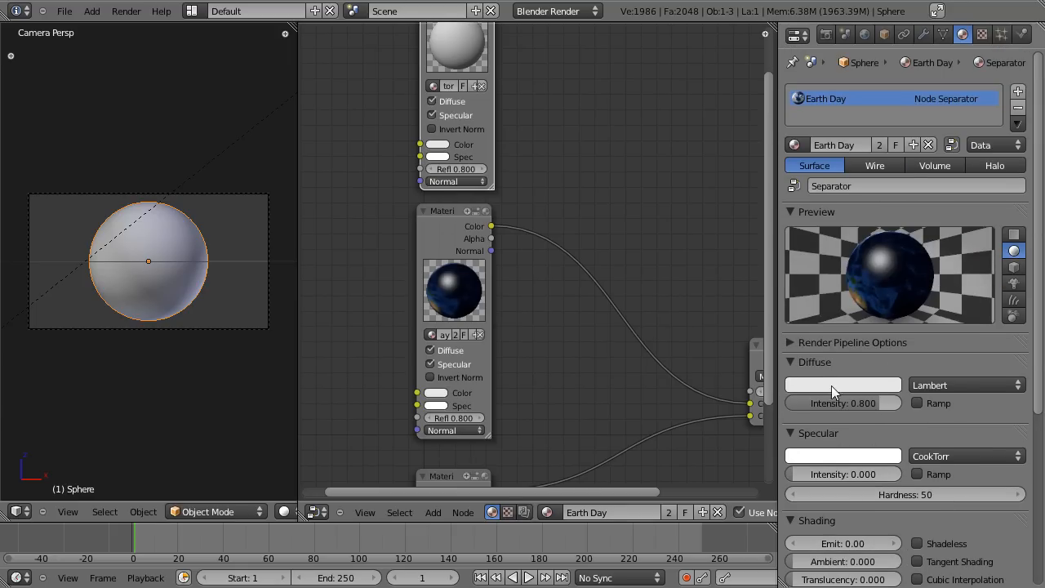
Make the Separator material's diffuse color pure white and set its diffuse intensity to 1.000
left_click(852, 387)
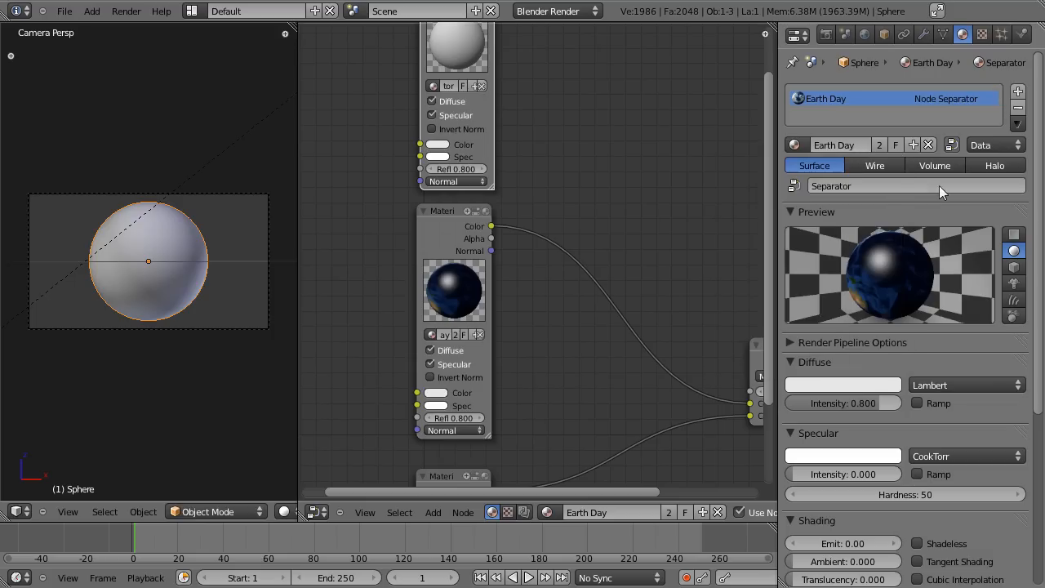
left_click(874, 382)
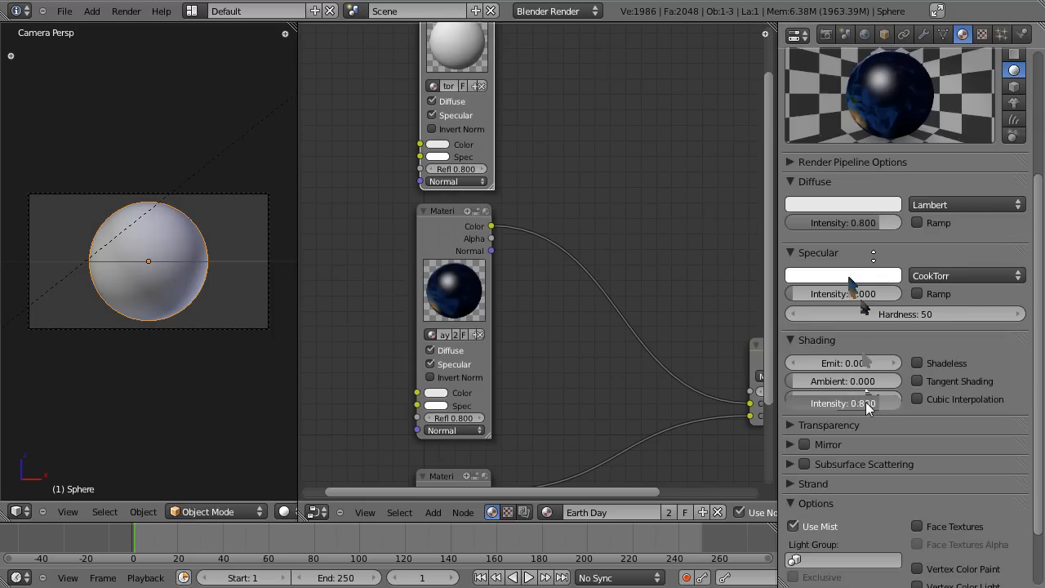
left_click_drag(866, 402, 996, 408)
Connect the Separator node's Color output directly to the Output node's Color input
middle_click_drag(515, 185, 563, 270)
scroll(564, 209, "down", 11)
scroll(562, 271, "up", 9)
middle_click_drag(556, 160, 519, 189)
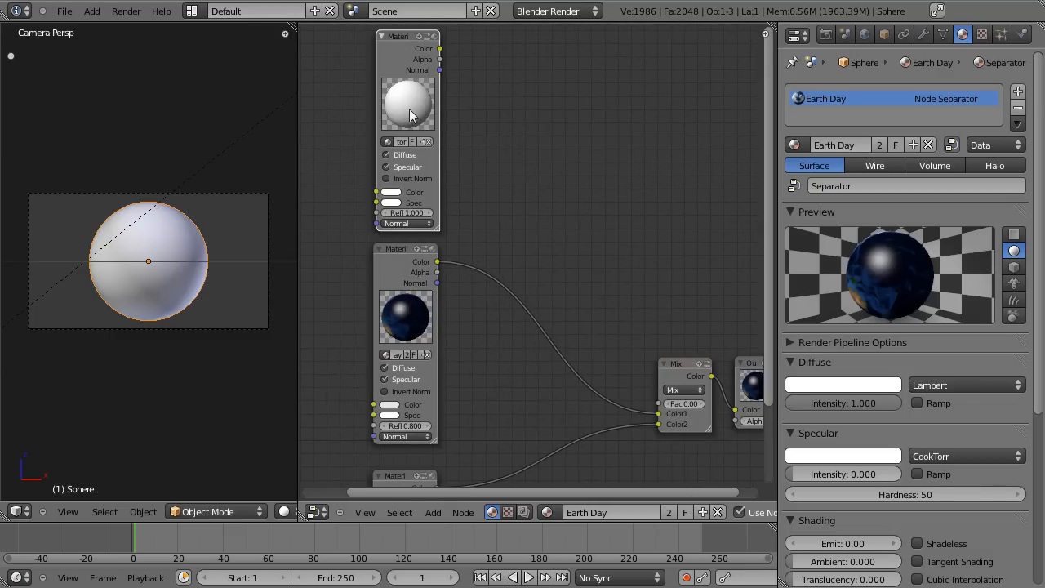
scroll(535, 193, "down", 2)
left_click_drag(459, 92, 633, 374)
Save the file and render the scene to check the Separator material's light and shadow areas
key("ctrl+s")
left_click(667, 237)
key("F12")
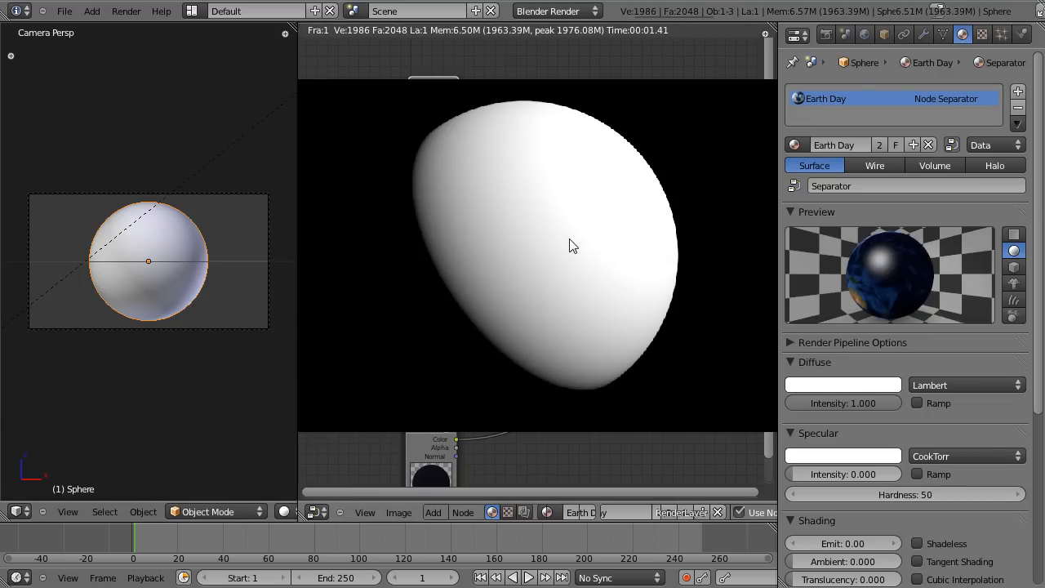
key("F12")
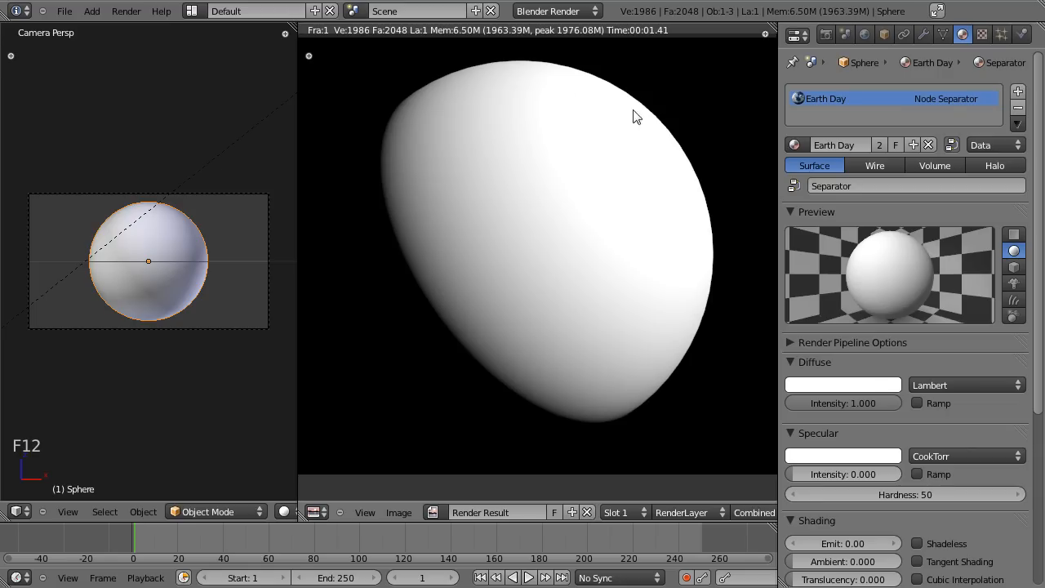
Examine the lit and shadowed areas of the rendered white sphere, and close the render view
middle_click_drag(344, 227, 424, 193)
middle_click_drag(561, 351, 515, 345)
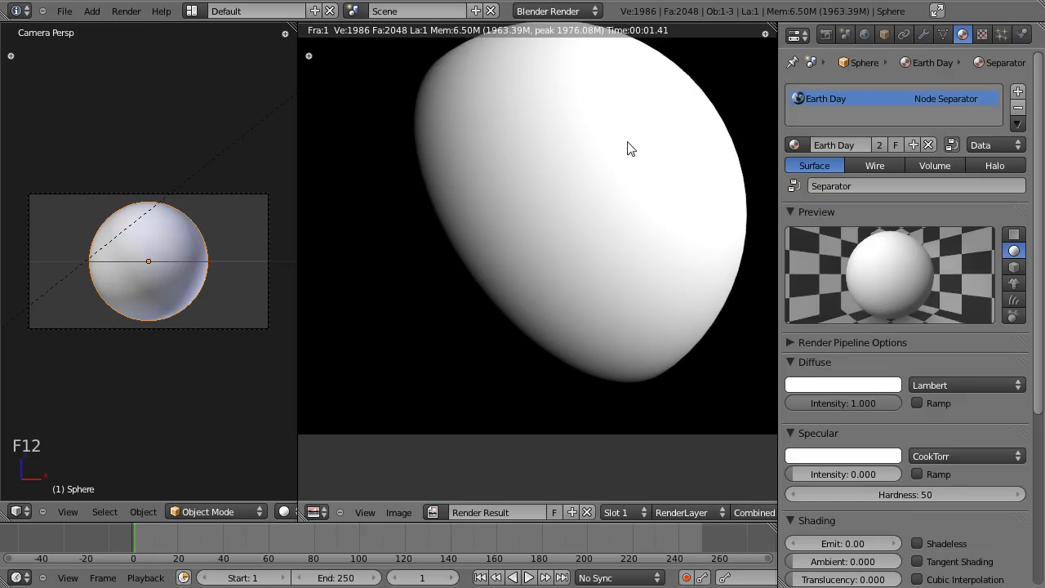
left_click_drag(555, 94, 605, 102)
left_click_drag(401, 312, 475, 315)
key("Escape")
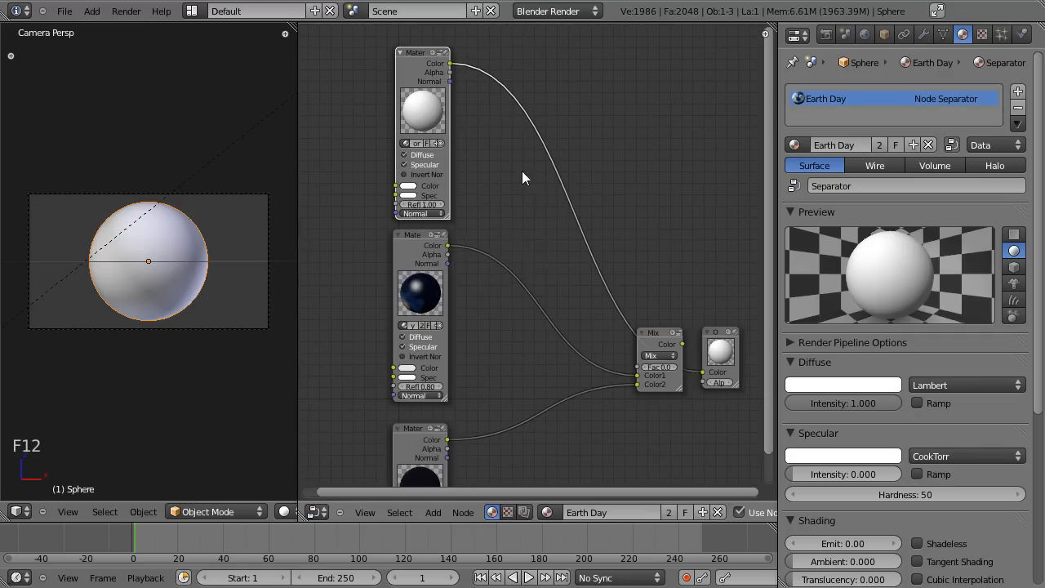
Add a ColorRamp node and place it beside the Separator material node in the Earth Day node tree
key("shift+a")
mouse_move(531, 237)
left_click(567, 236)
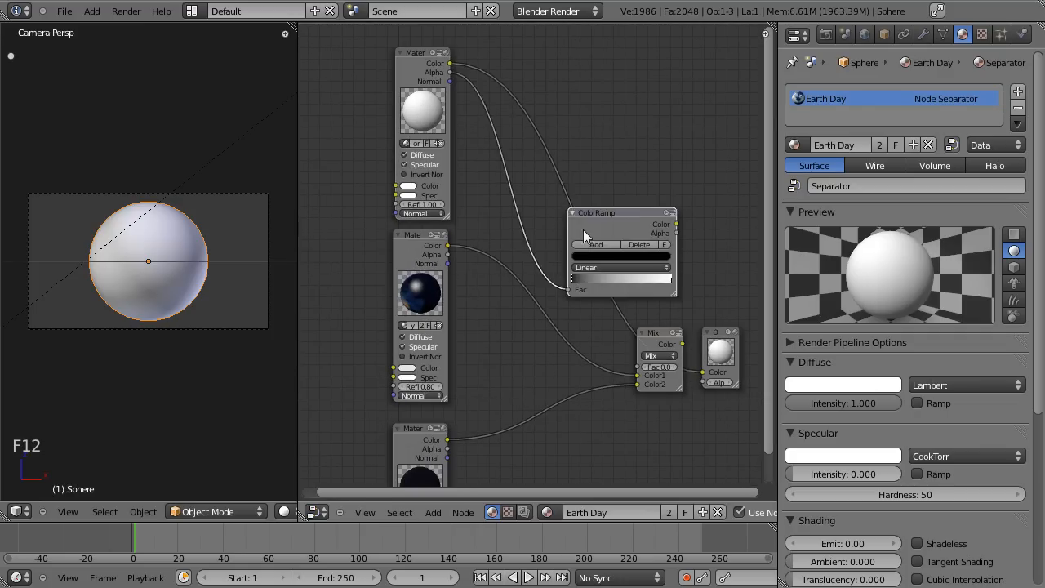
left_click(560, 154)
Move the Output node farther from the Mix node and connect the Mix node's Color output to the Output's Color input
scroll(565, 158, "up", 1)
scroll(565, 159, "up", 3)
middle_click_drag(588, 292, 441, 229)
scroll(509, 220, "down", 6)
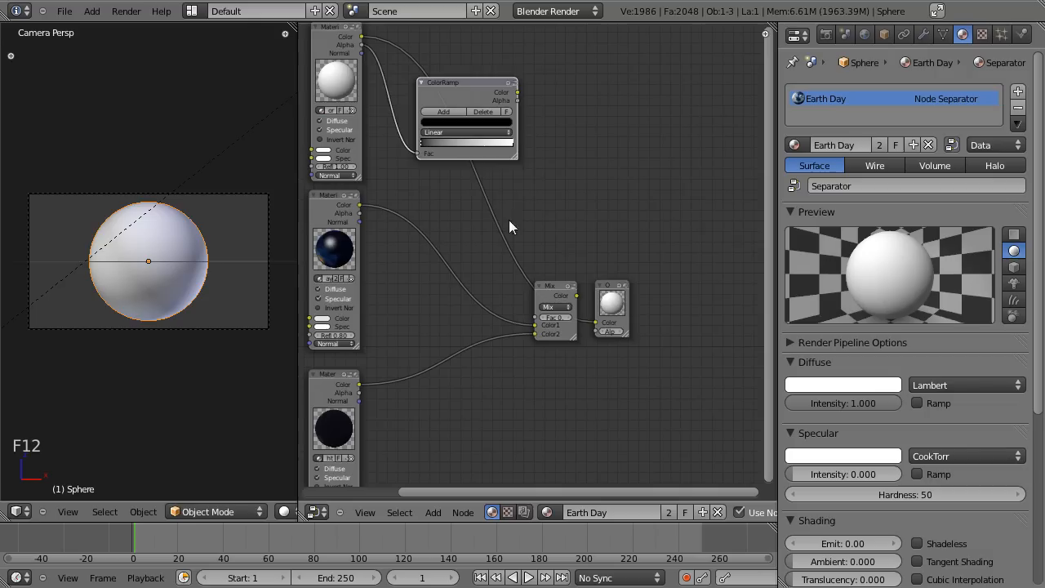
left_click_drag(606, 309, 647, 290)
left_click_drag(577, 295, 630, 303)
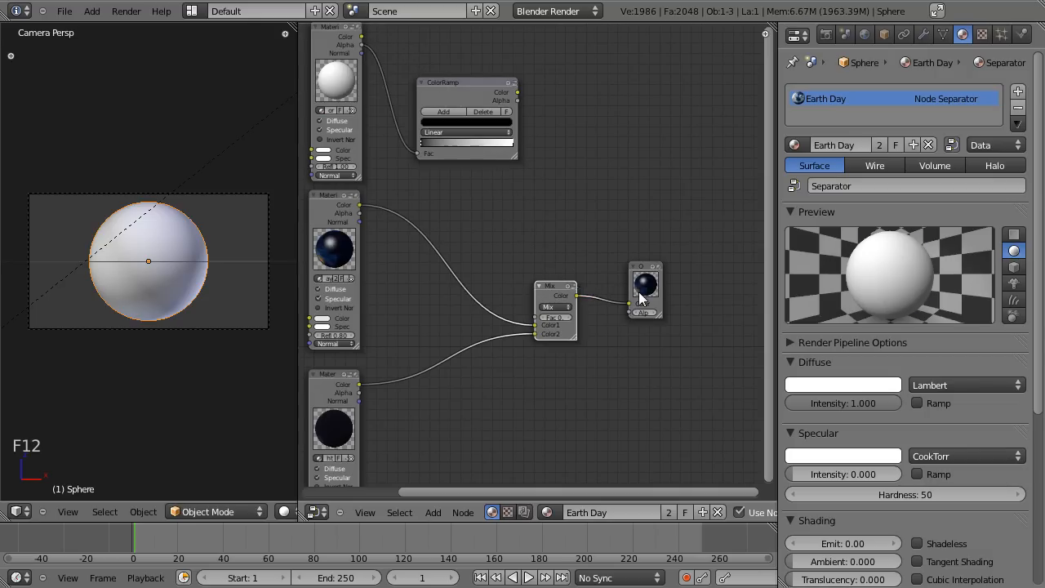
Feed the Separator's Color output into the ColorRamp's Fac, and connect the ColorRamp's Color output to the Mix node's Fac input
scroll(575, 221, "up", 2)
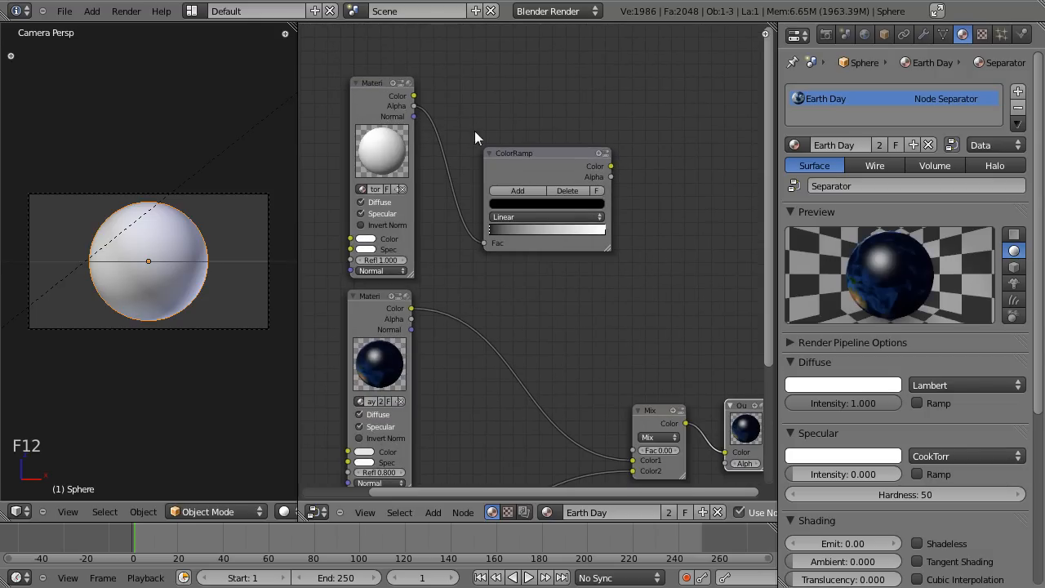
left_click_drag(518, 158, 466, 120)
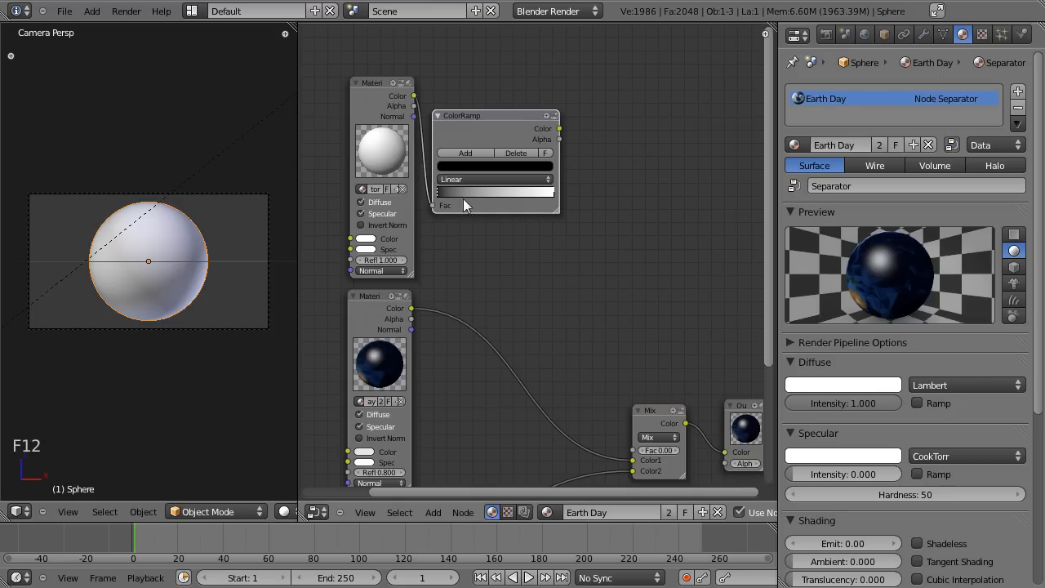
scroll(559, 196, "down", 3)
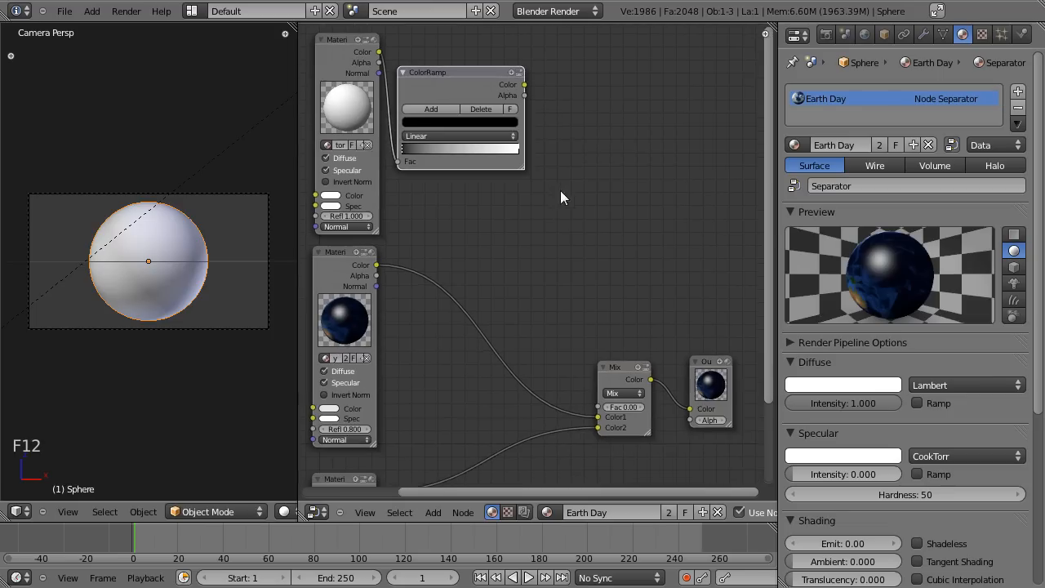
left_click_drag(525, 110, 588, 384)
Flip the ColorRamp and move its black stop to about one sixth along the gradient from the white end
middle_click_drag(549, 220, 547, 270)
scroll(508, 230, "up", 6)
middle_click_drag(502, 221, 608, 316)
scroll(608, 317, "up", 5)
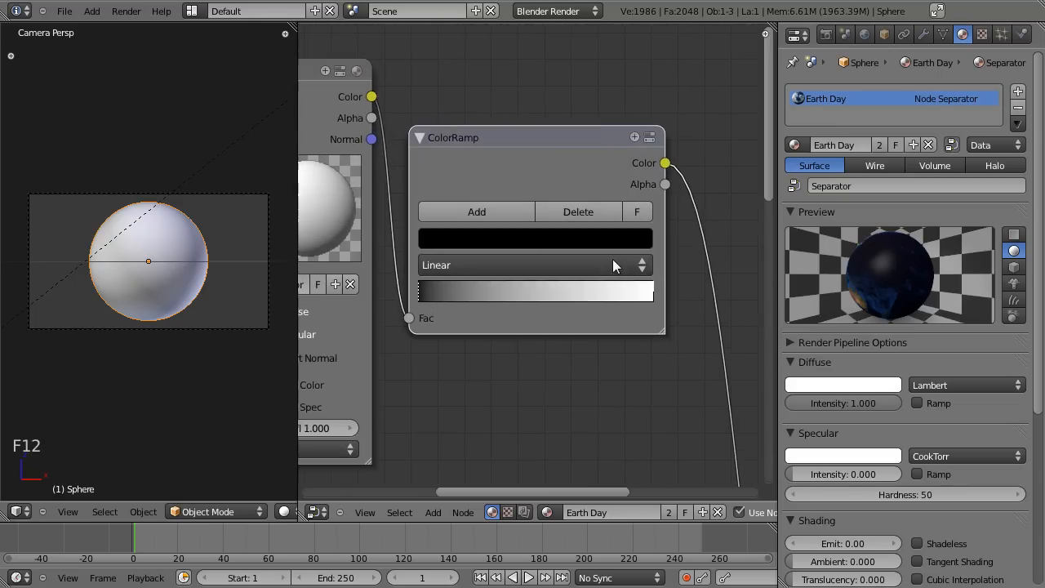
left_click(639, 214)
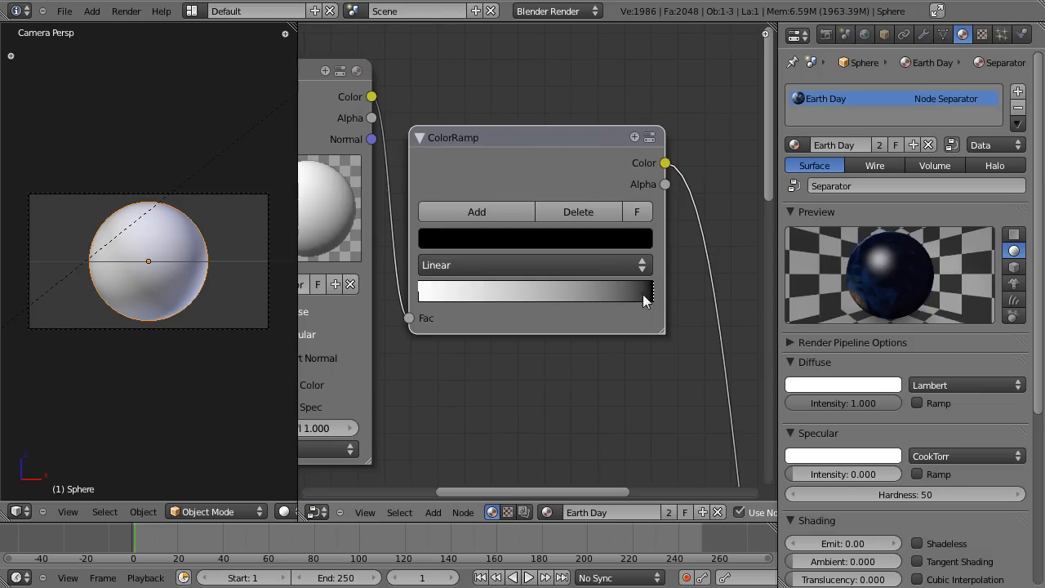
left_click_drag(656, 299, 459, 293)
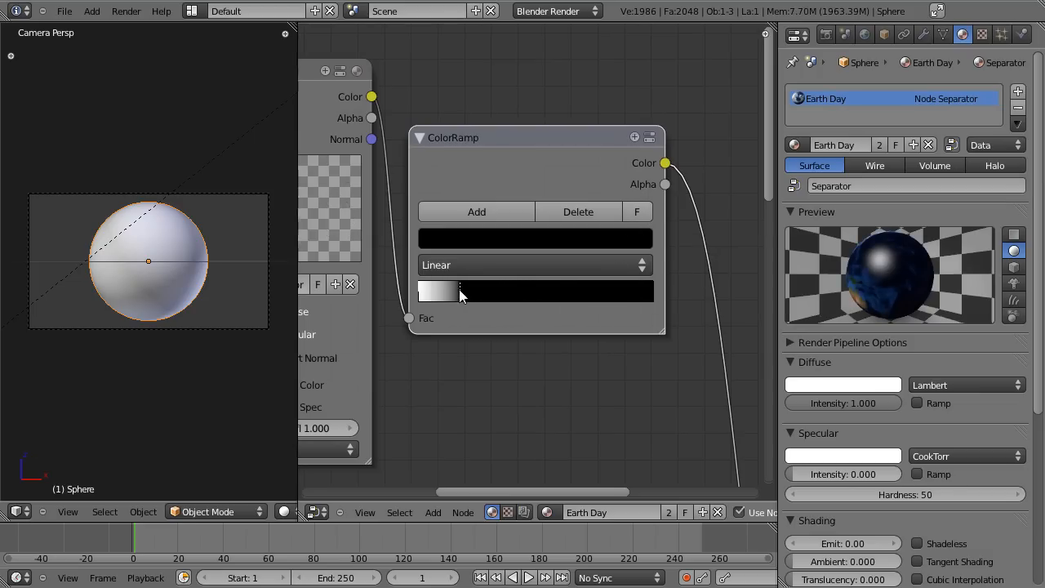
Render the scene with the ColorRamp controlling the mix of the Earth Day and Night materials
scroll(498, 315, "down", 4)
middle_click_drag(559, 370, 542, 287)
scroll(549, 327, "down", 8)
middle_click_drag(554, 354, 516, 271)
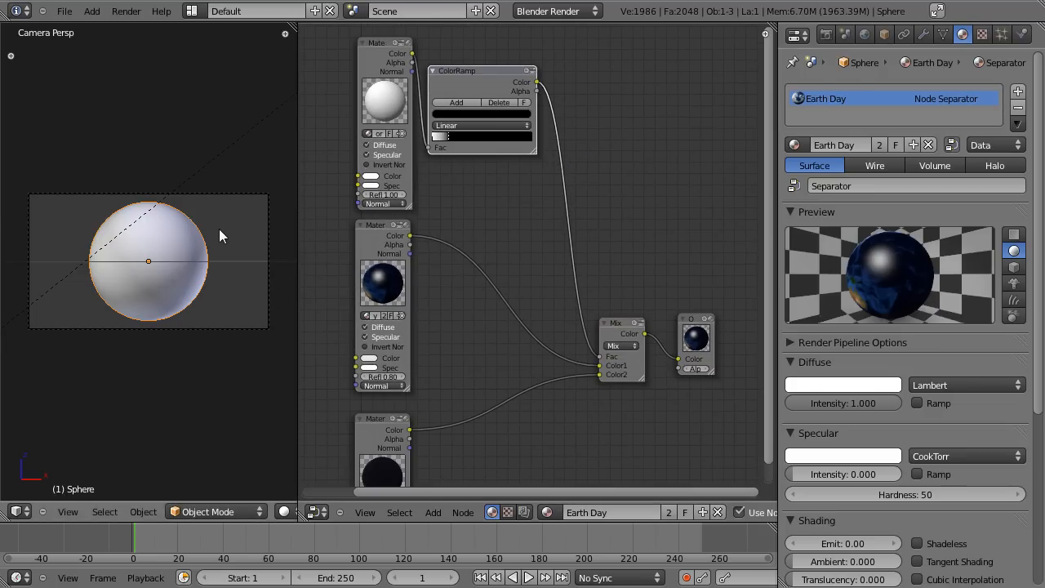
key("F12")
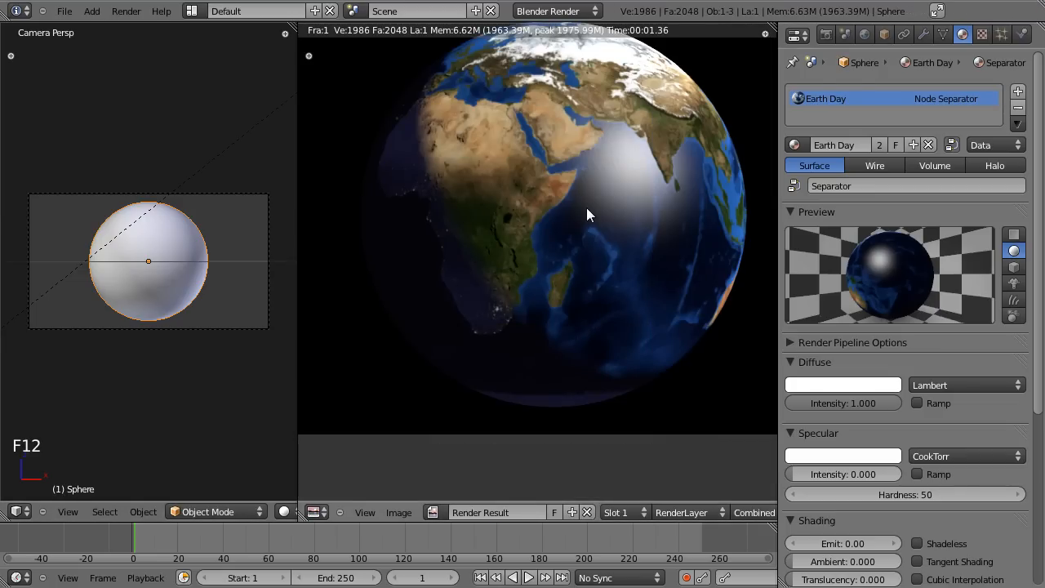
Examine the transition between the day and night sides along western and southern Africa in the render, and close the render view
scroll(488, 255, "up", 4)
middle_click_drag(458, 248, 610, 289)
middle_click_drag(495, 178, 629, 367)
middle_click_drag(570, 334, 554, 276)
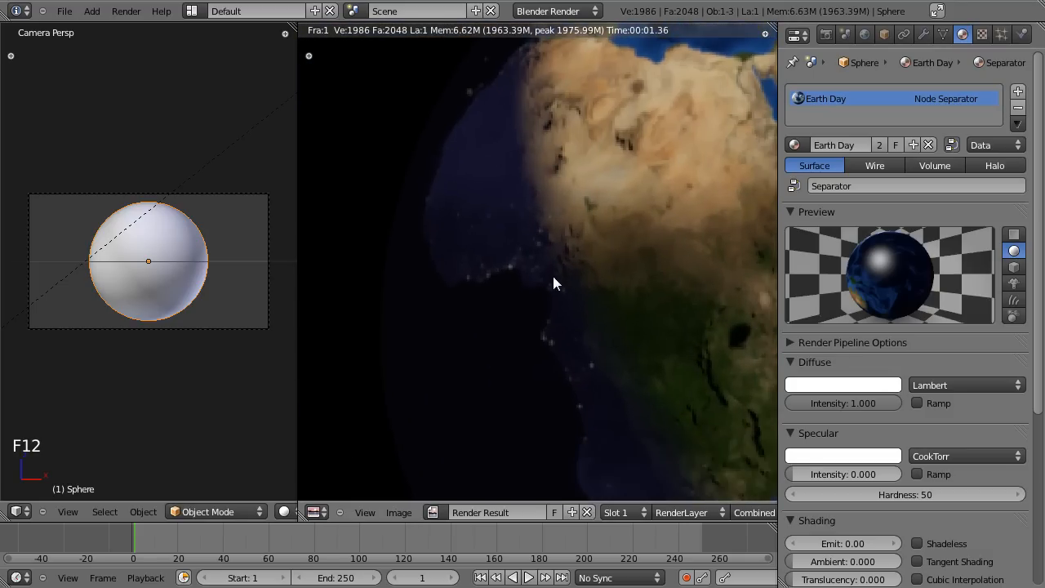
middle_click_drag(588, 363, 514, 243)
middle_click_drag(610, 402, 597, 376)
scroll(614, 366, "down", 5)
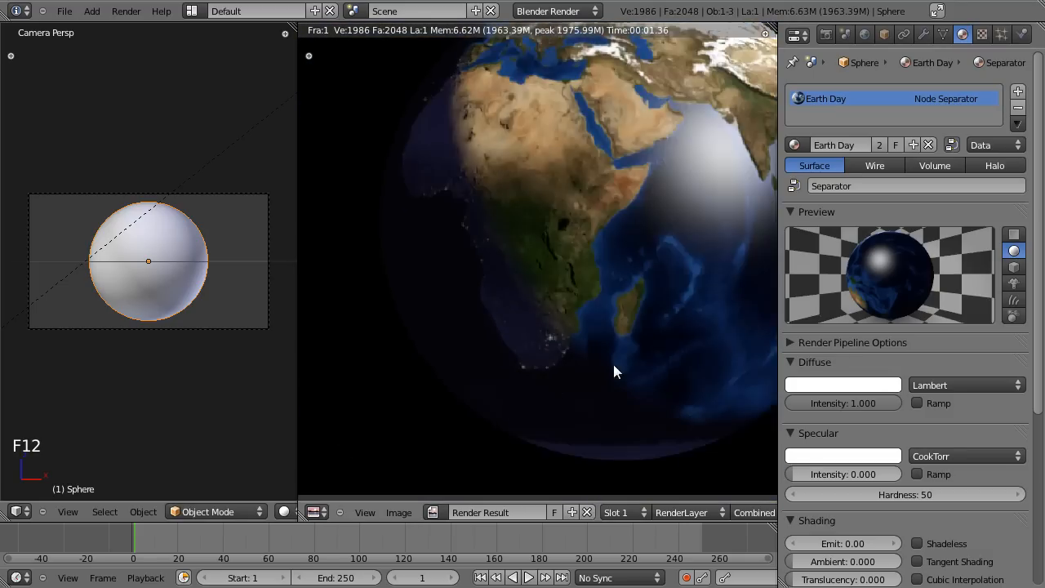
middle_click_drag(603, 196, 560, 240)
scroll(623, 298, "up", 4)
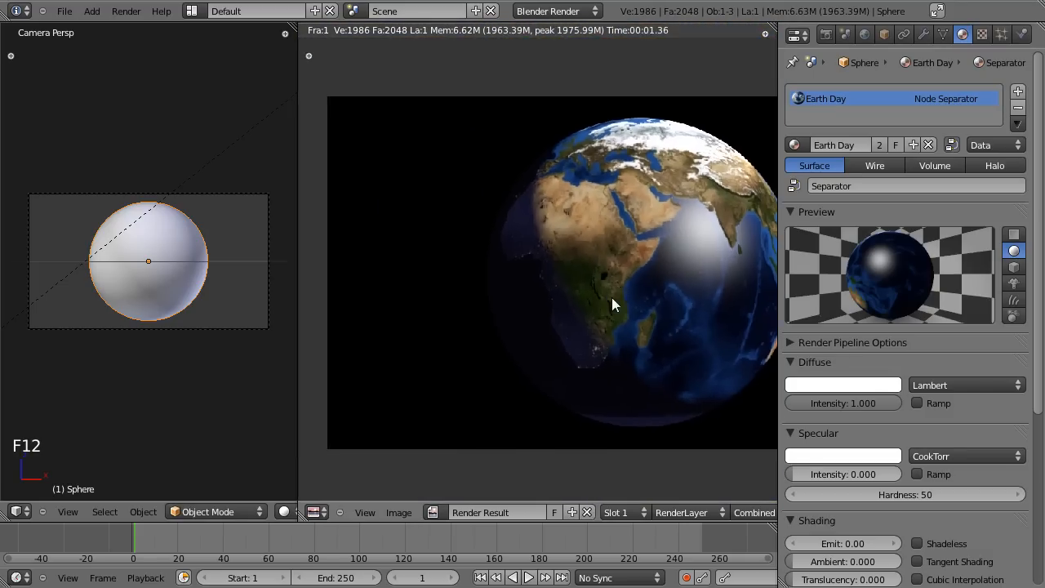
scroll(544, 110, "up", 1)
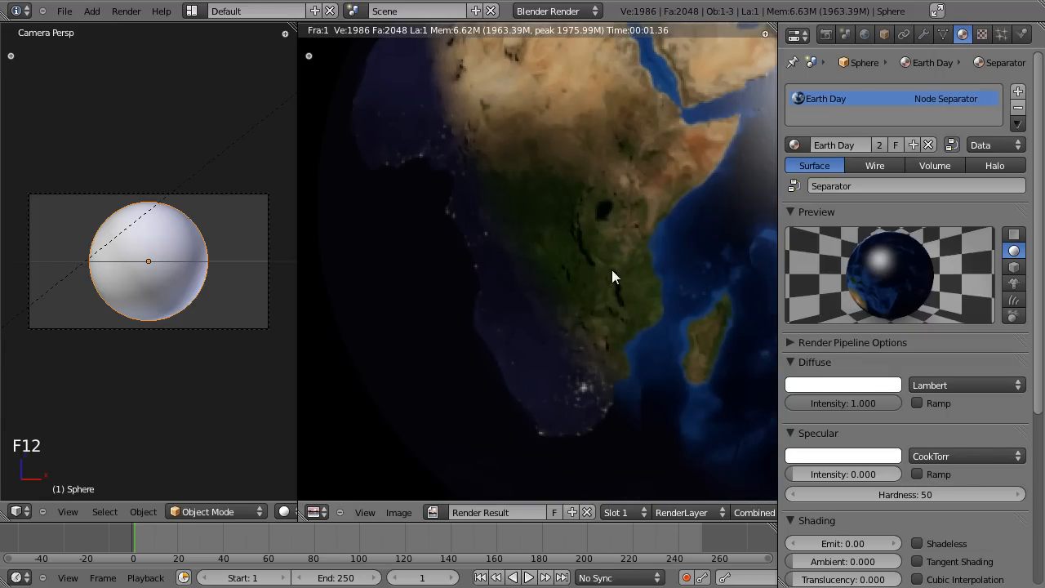
scroll(612, 269, "down", 2)
middle_click_drag(620, 240, 589, 262)
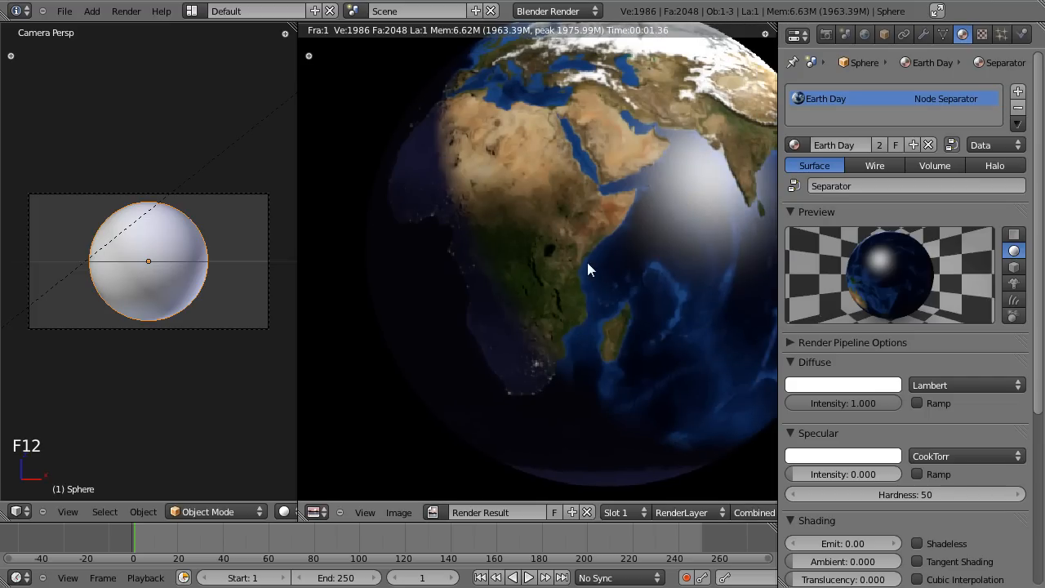
scroll(618, 237, "down", 2)
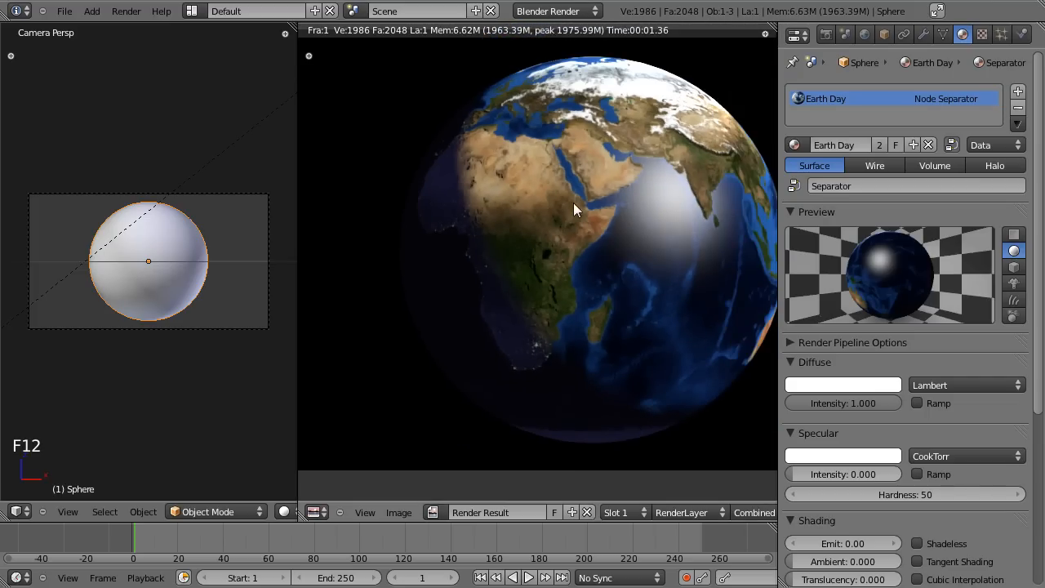
scroll(572, 196, "up", 1)
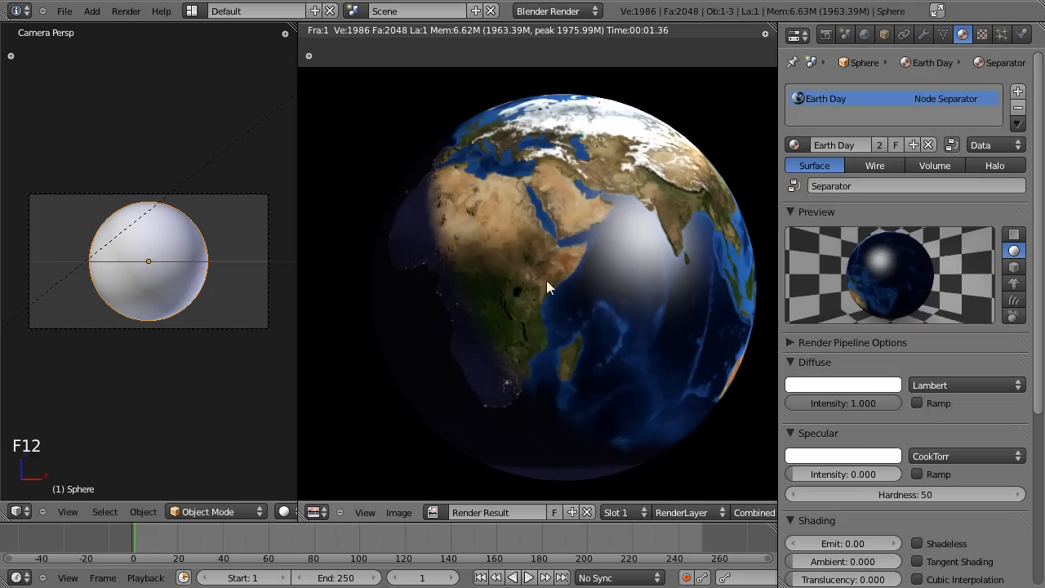
scroll(564, 222, "up", 5)
key("Escape")
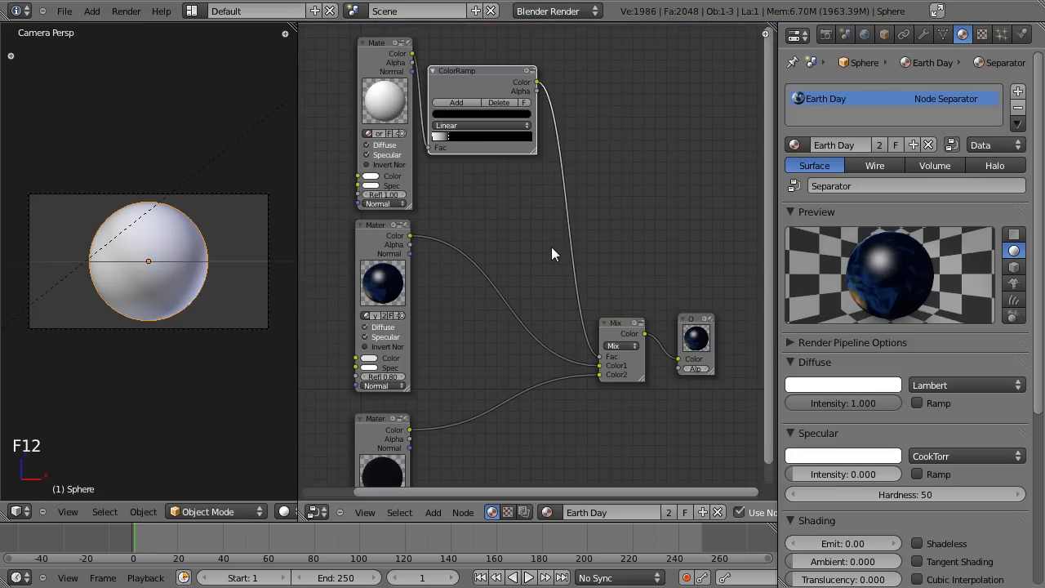
Disconnect the Night material's Color output from the Mix node's Color2 input
scroll(473, 150, "up", 1)
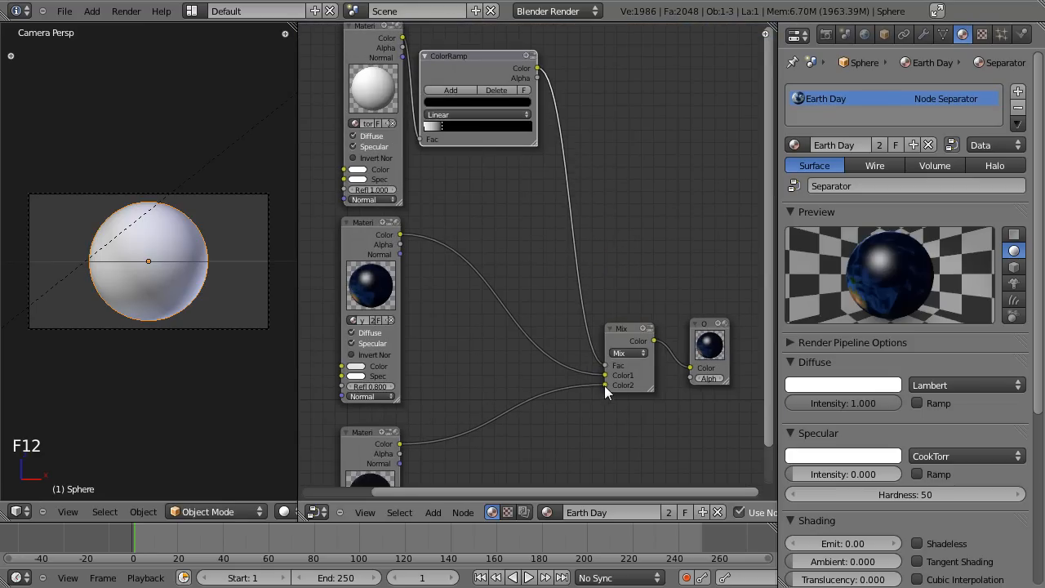
left_click_drag(605, 385, 559, 411)
middle_click_drag(560, 411, 536, 345)
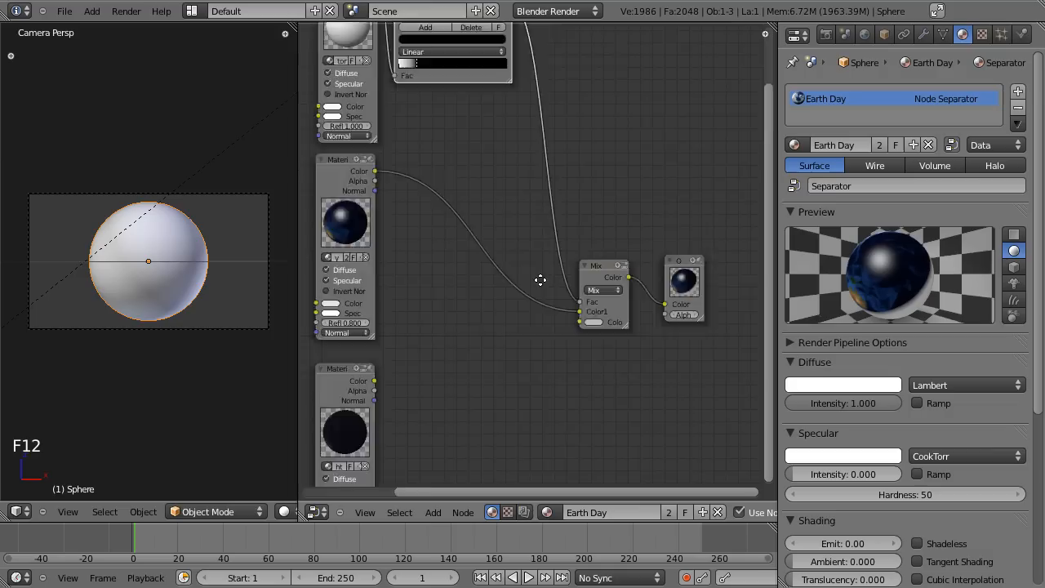
Set the Mix node's Color2 to red and render the scene to check which area the night side covers
scroll(514, 251, "up", 2)
scroll(514, 251, "up", 2)
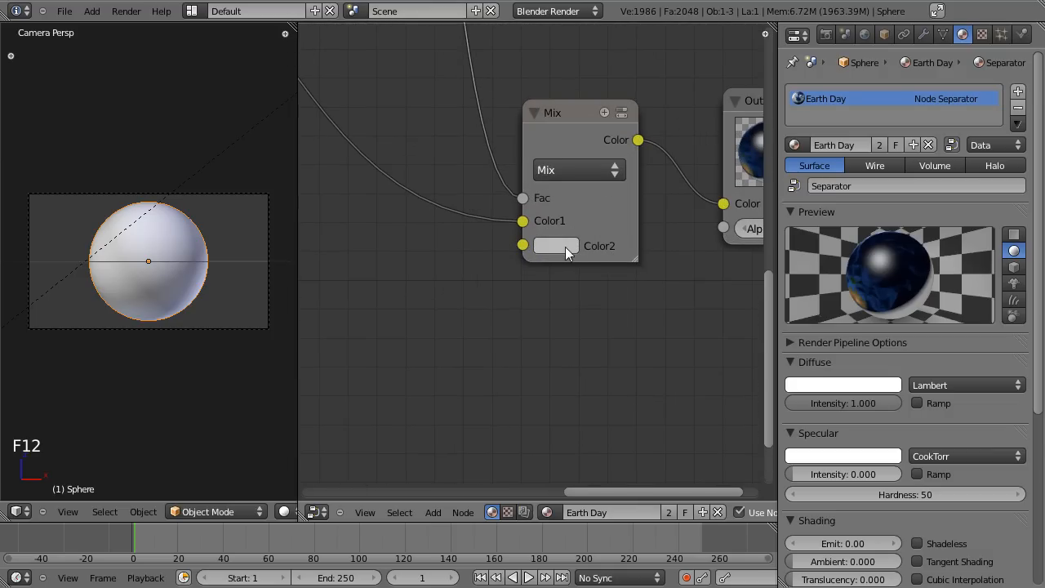
left_click(557, 246)
left_click(632, 179)
key("F12")
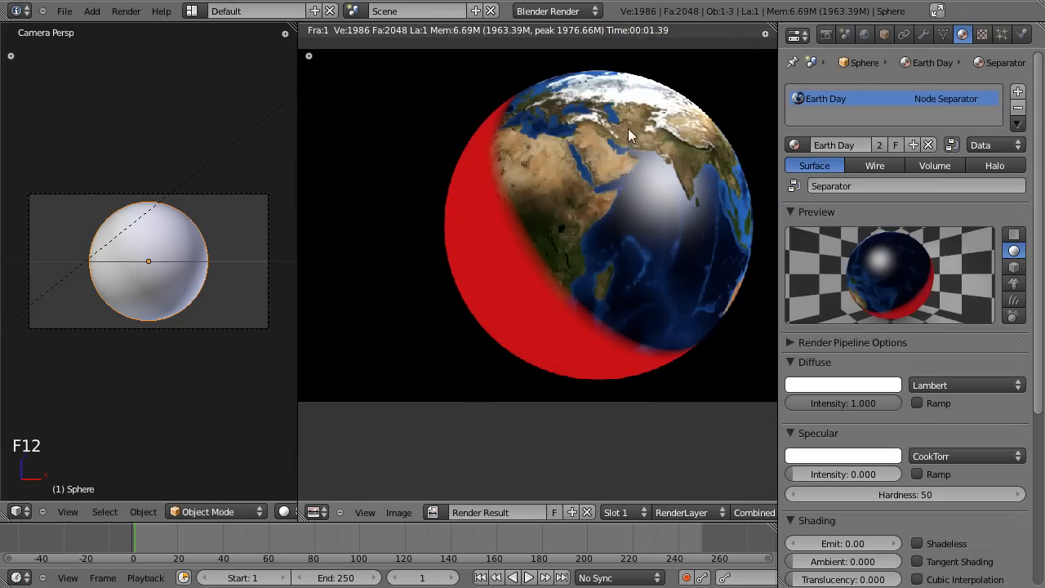
Try the ColorRamp's black stop just past the middle of the gradient and render the globe
key("Escape")
scroll(522, 251, "down", 4)
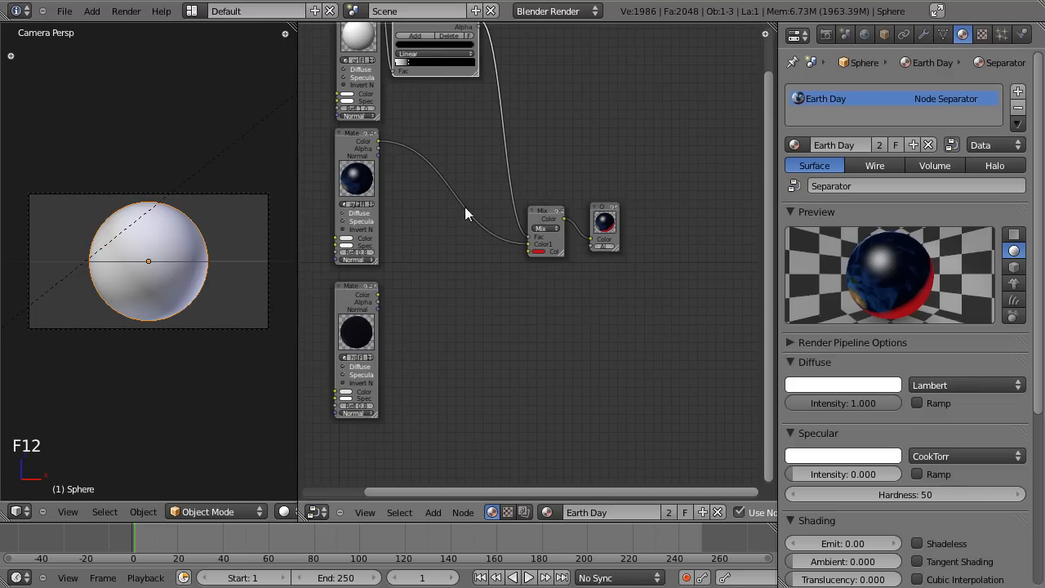
scroll(511, 187, "up", 3)
left_click_drag(385, 129, 445, 130)
key("F12")
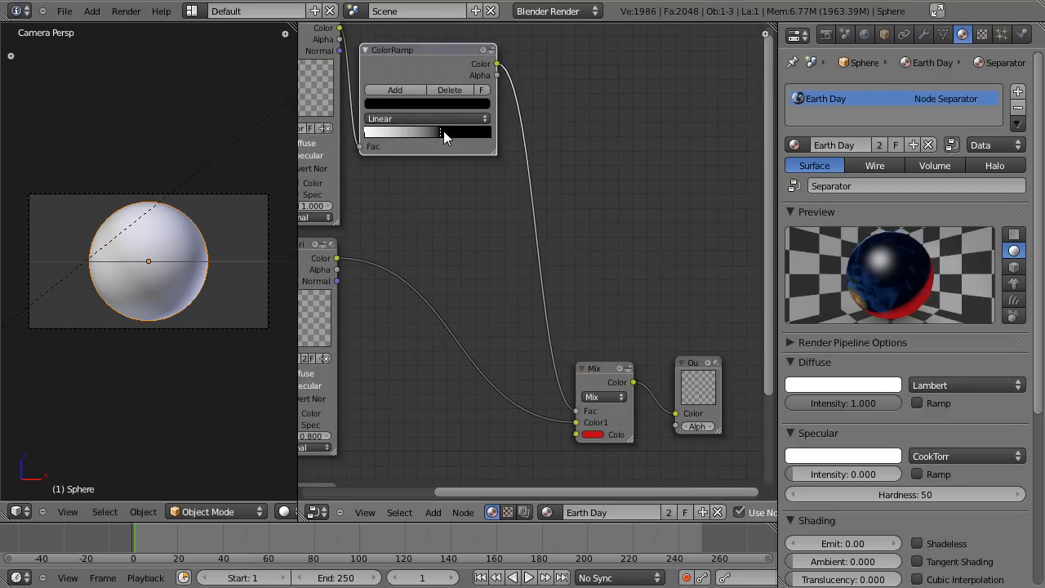
key("F12")
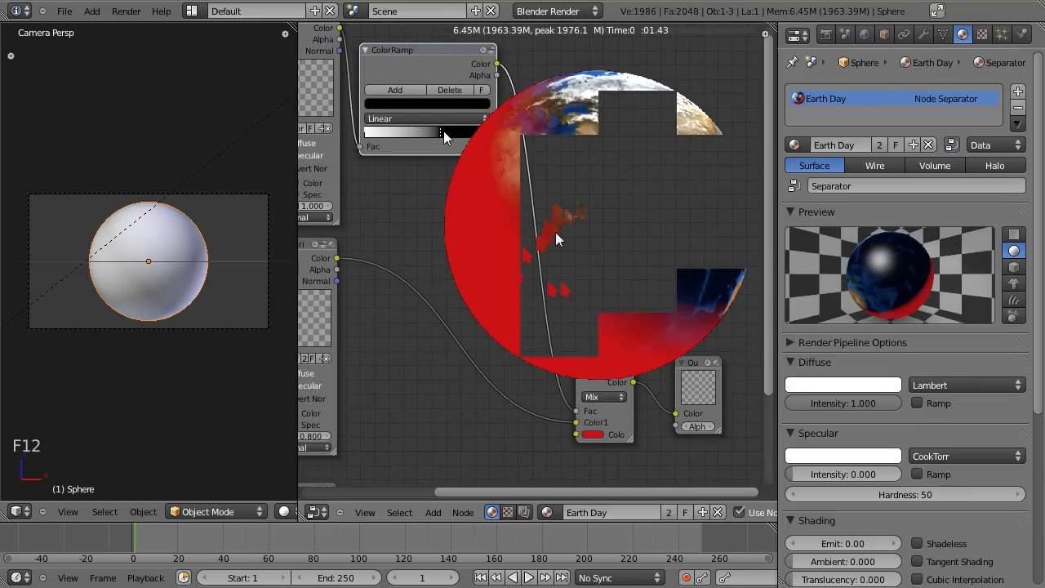
Try the ColorRamp's black stop near the far end of the gradient and render the globe again
key("Escape")
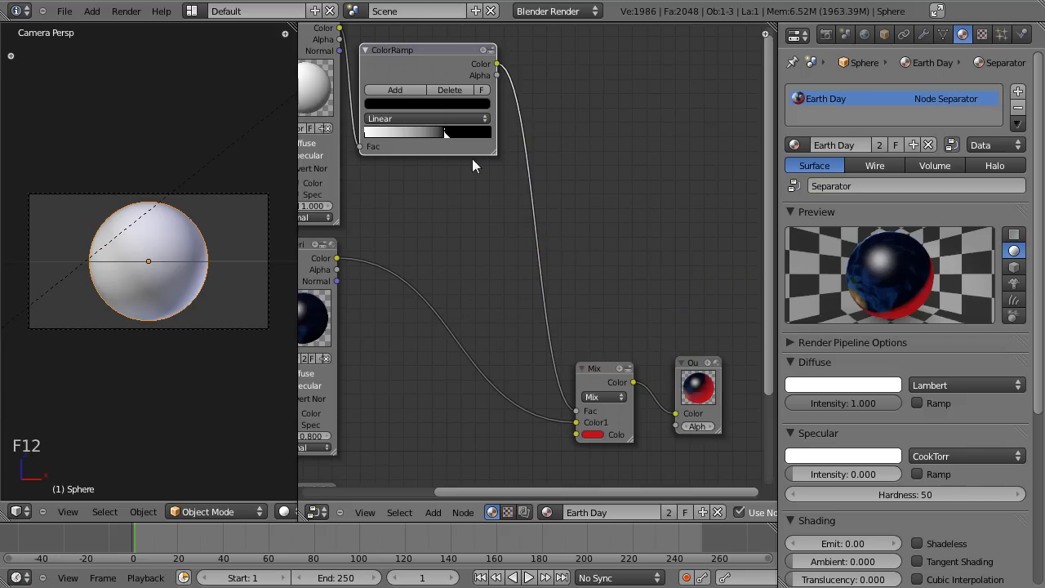
left_click_drag(448, 134, 484, 138)
key("F12")
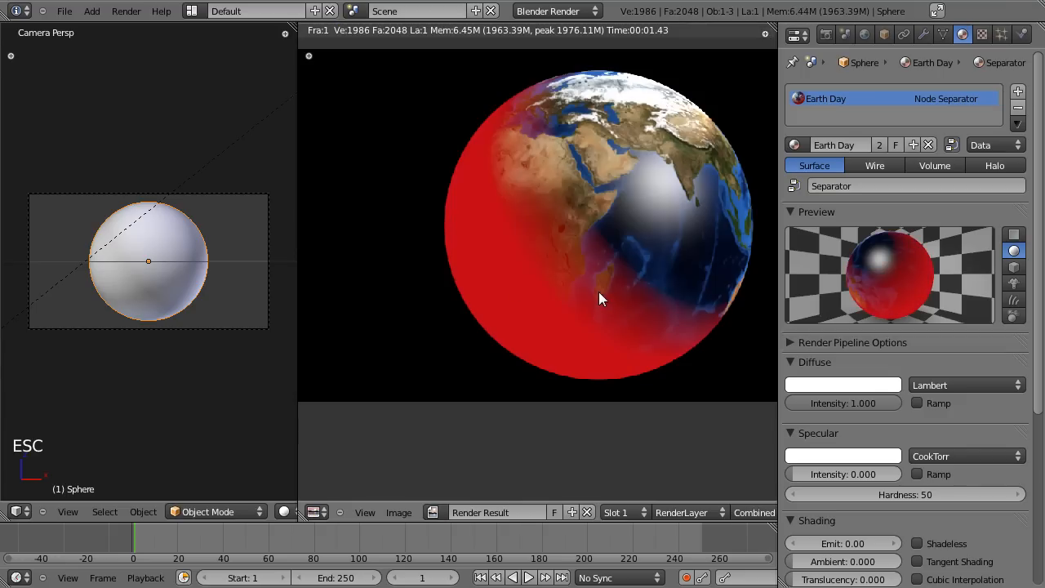
key("F12")
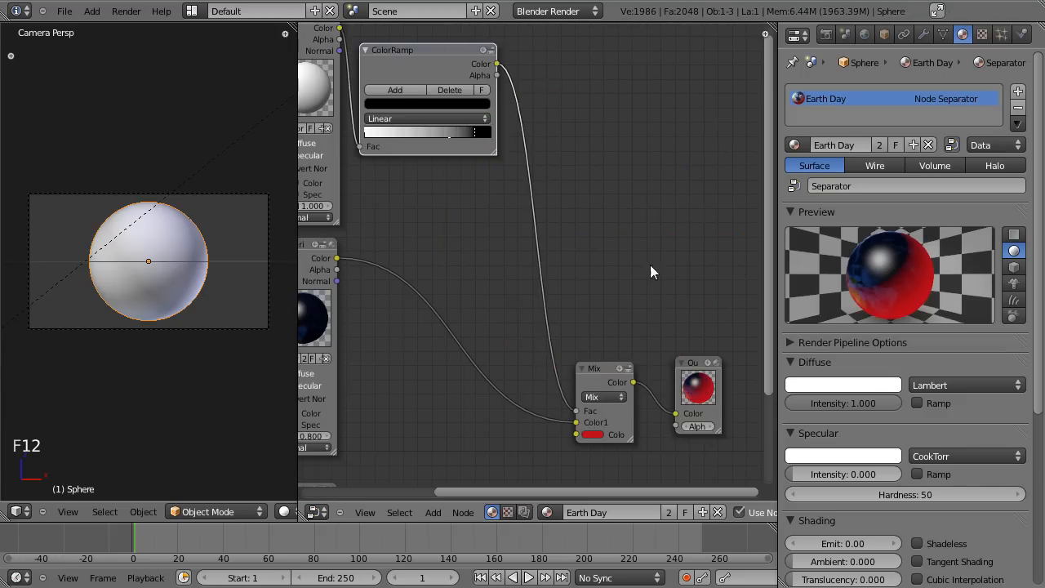
Connect the night material's Color output to the Mix node's Color2 input and render the scene
key("Home")
left_click_drag(444, 317, 562, 266)
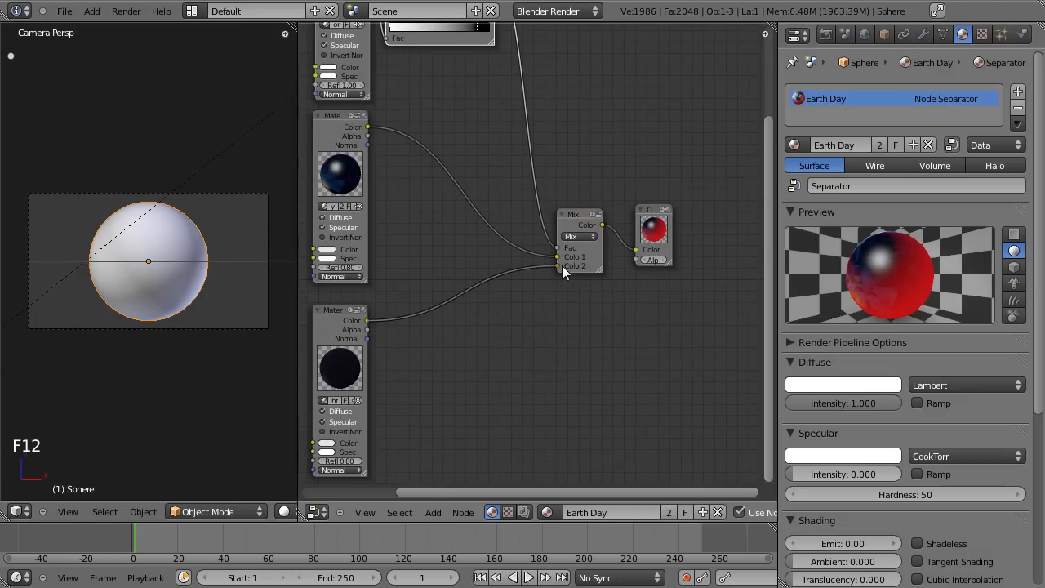
key("F12")
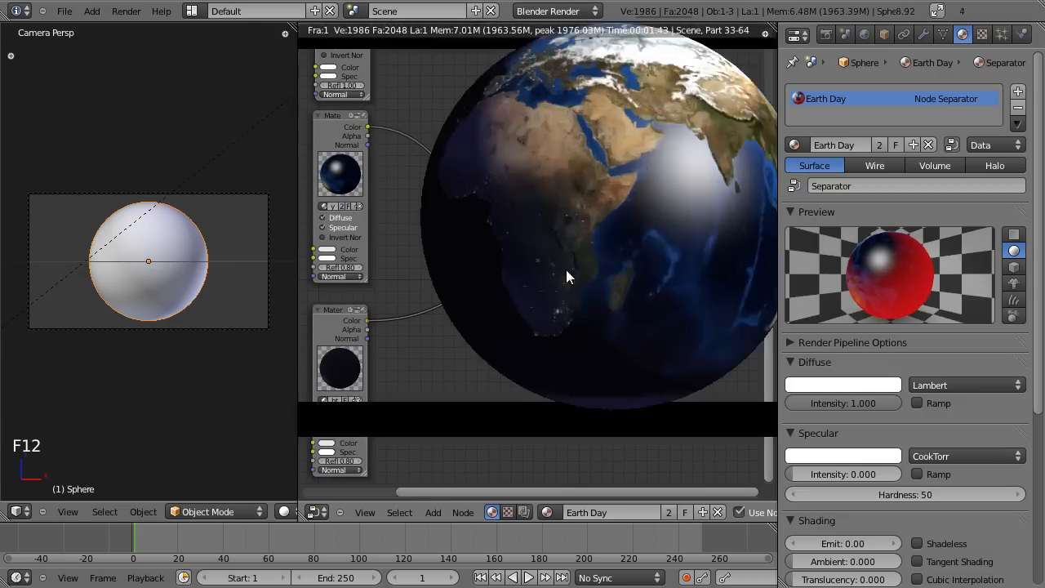
Examine the day-to-night transition and city lights over Europe, Africa and the Middle East in the rendered globe
scroll(566, 269, "up", 4)
middle_click_drag(608, 197, 531, 217)
middle_click_drag(595, 174, 528, 302)
scroll(530, 299, "down", 3)
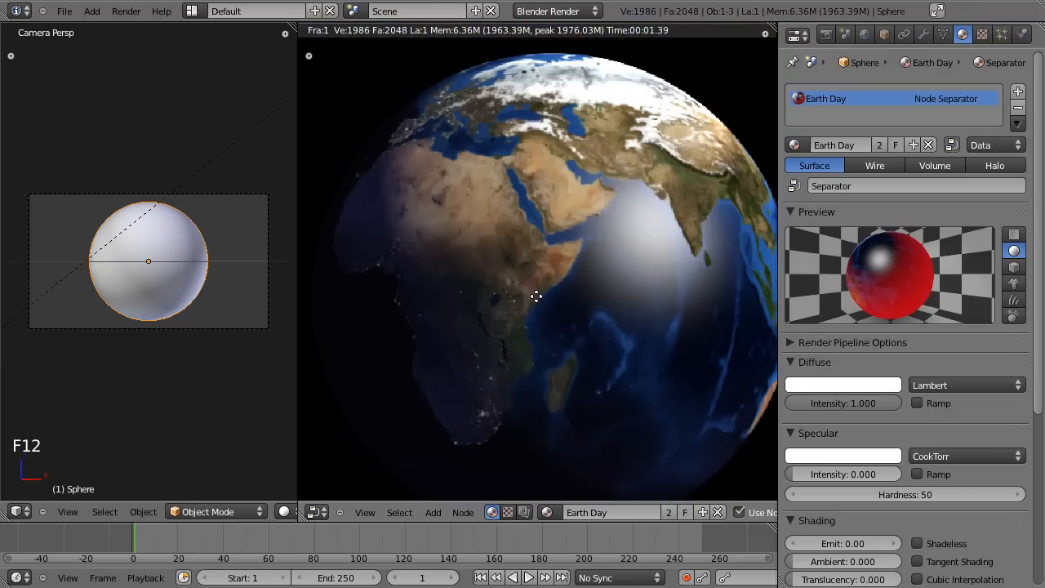
scroll(515, 280, "up", 3)
middle_click_drag(390, 89, 508, 262)
middle_click_drag(550, 295, 459, 234)
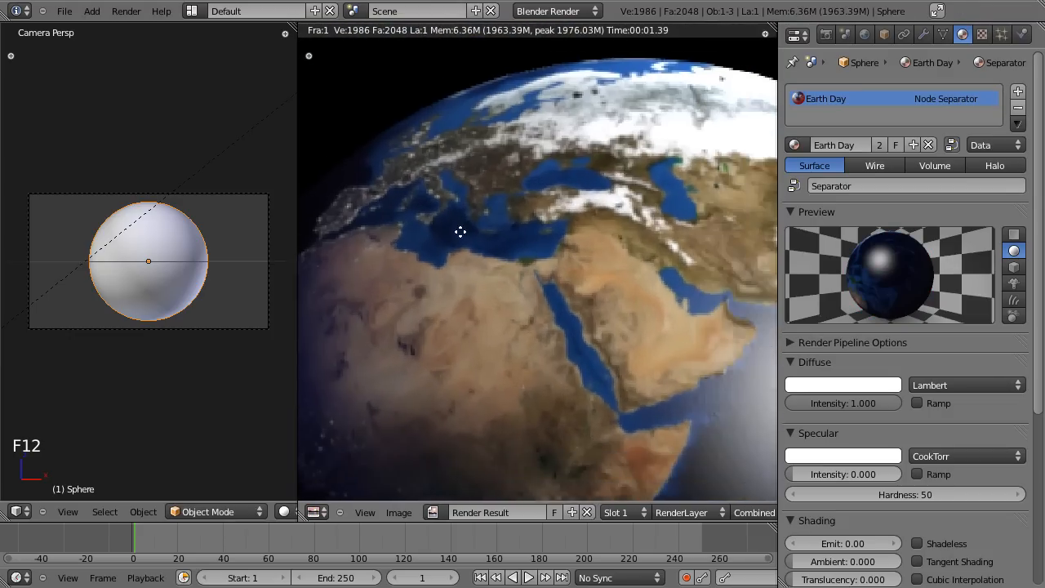
scroll(518, 304, "down", 2)
middle_click_drag(531, 298, 503, 192)
middle_click_drag(557, 173, 534, 417)
scroll(523, 200, "up", 4)
scroll(535, 383, "down", 2)
scroll(535, 383, "down", 2)
scroll(505, 365, "up", 2)
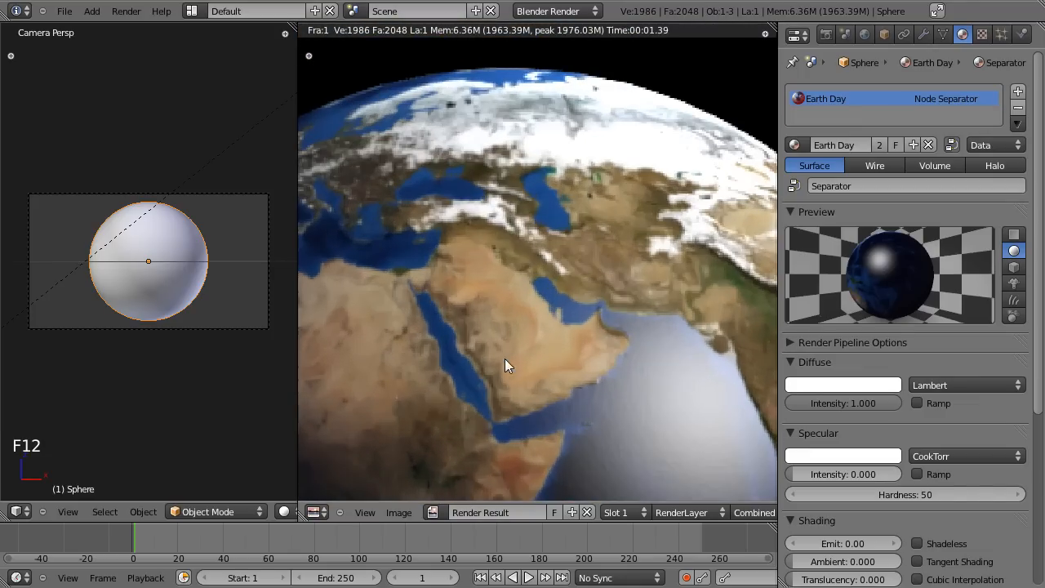
scroll(523, 273, "down", 2)
middle_click_drag(628, 358, 666, 282)
scroll(667, 281, "down", 3)
middle_click_drag(565, 298, 544, 335)
scroll(552, 264, "up", 3)
scroll(545, 335, "up", 3)
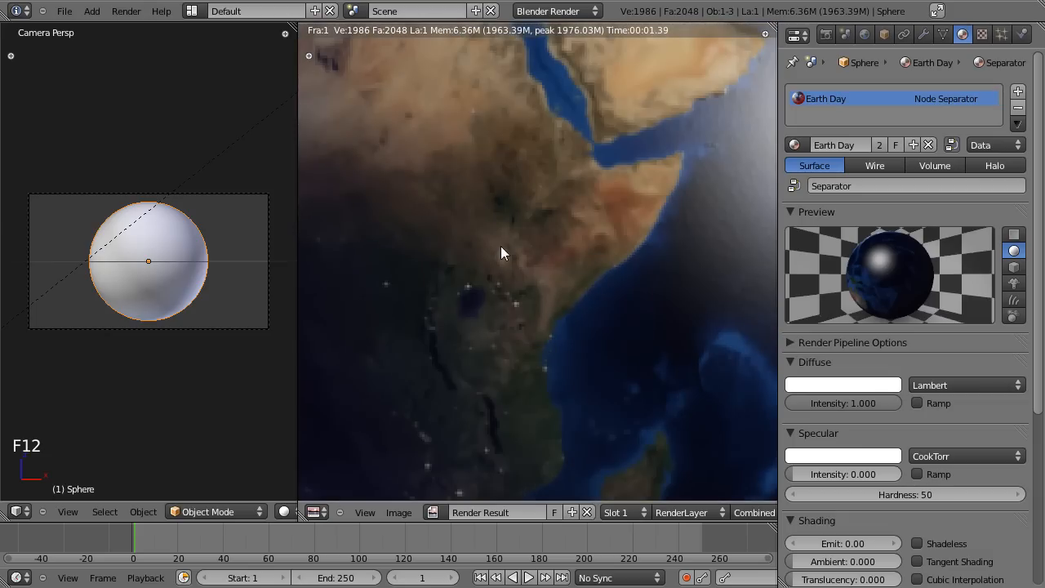
Try the ColorRamp's black stop close to the white end of the gradient and render the sharper transition
key("Escape")
scroll(526, 237, "up", 1)
middle_click_drag(493, 216, 550, 379)
left_click_drag(524, 180, 434, 171)
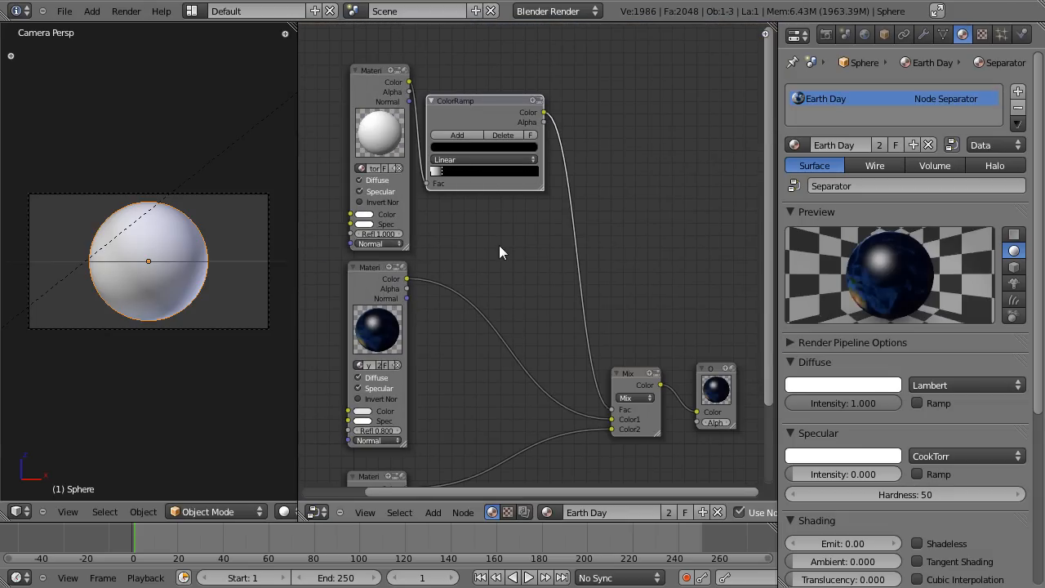
key("F12")
scroll(576, 294, "down", 3)
scroll(623, 308, "up", 3)
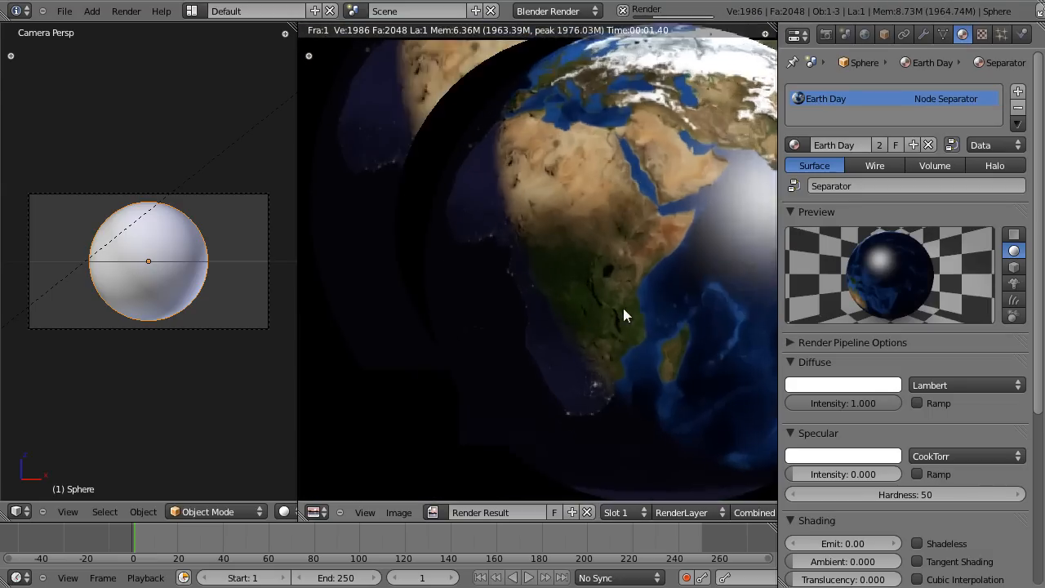
Set the ColorRamp's black stop about a quarter along the gradient, render, and inspect the day-to-night transition
key("Escape")
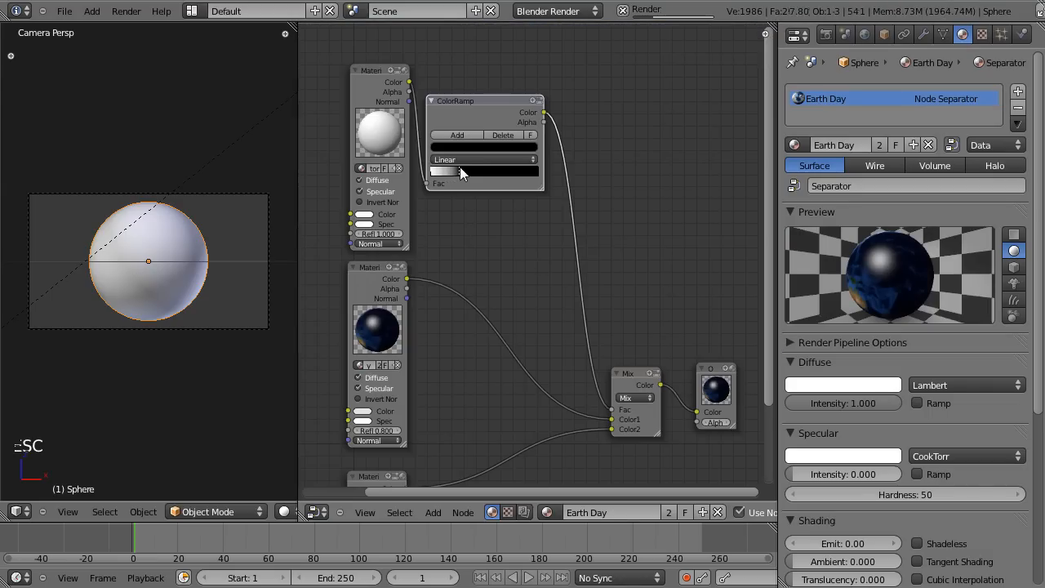
key("F12")
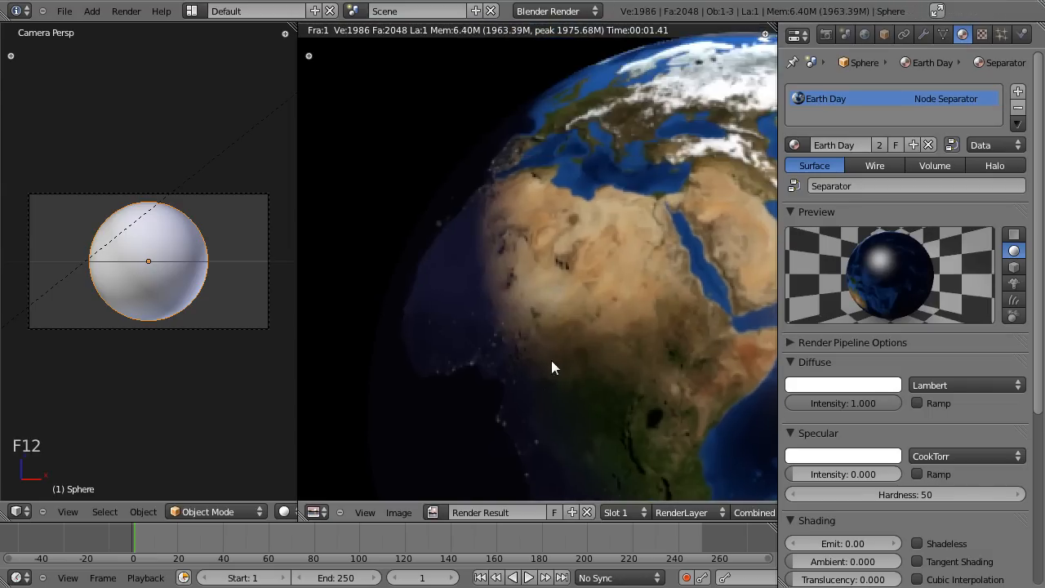
middle_click_drag(552, 361, 493, 131)
middle_click_drag(542, 337, 525, 217)
scroll(525, 217, "down", 4)
middle_click_drag(589, 167, 567, 274)
scroll(567, 274, "up", 2)
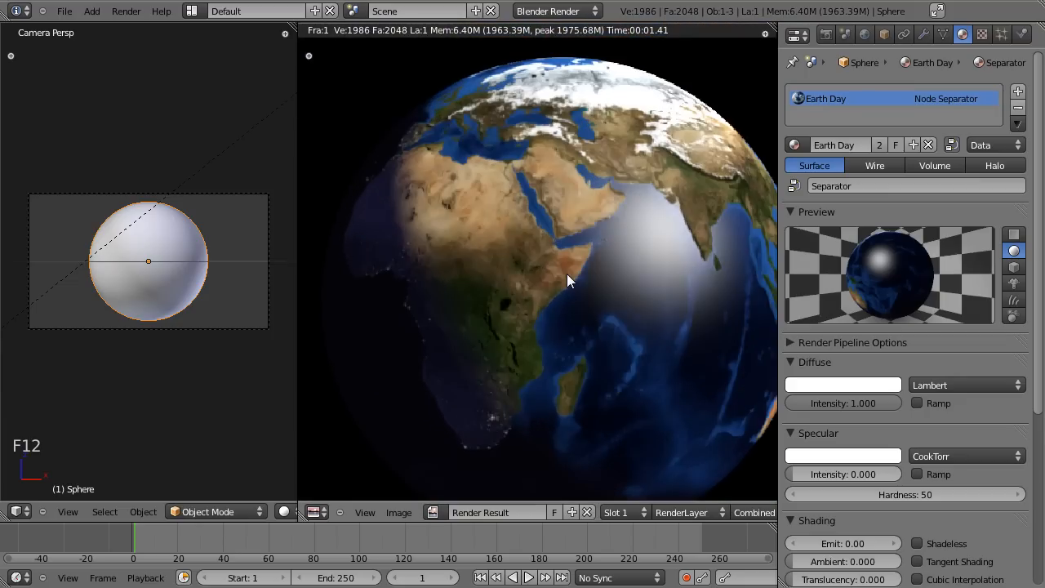
scroll(535, 245, "down", 1)
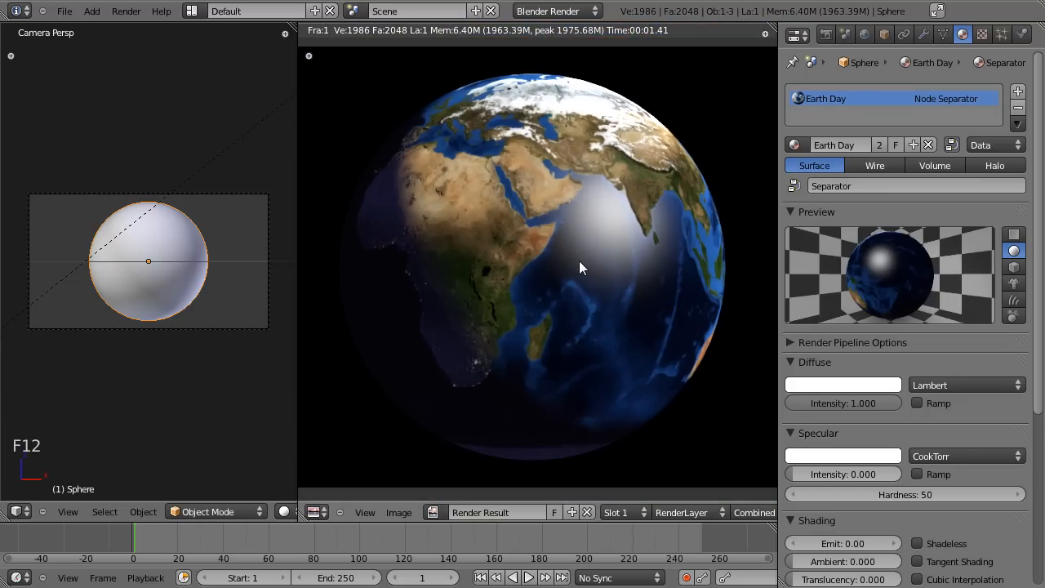
Widen the 3D viewport over the node editor, save the file, and frame the sphere closely
key("Escape")
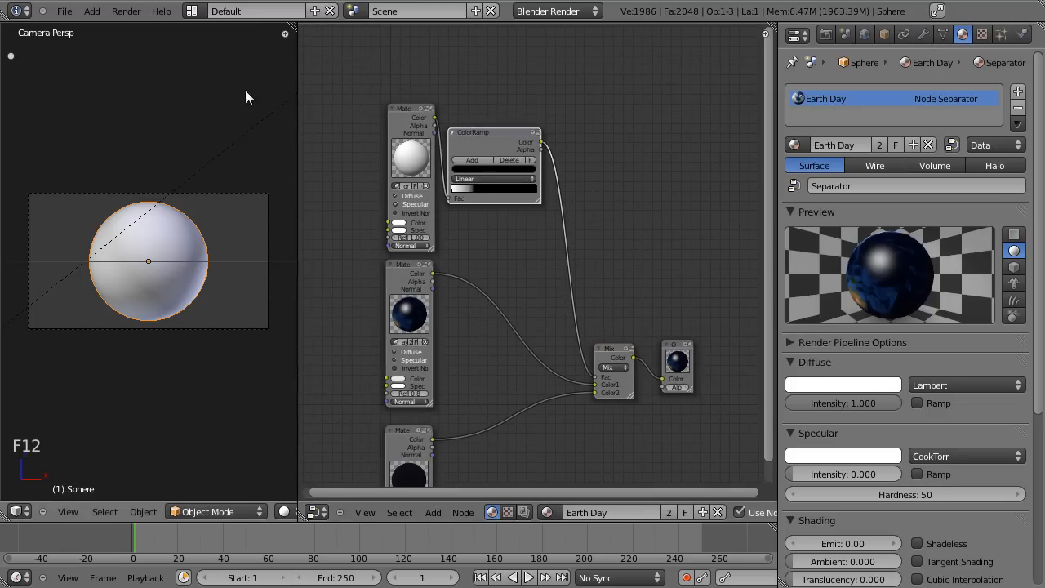
left_click_drag(296, 50, 751, 49)
key("ctrl+s")
left_click(474, 258)
scroll(479, 264, "up", 2)
key("z")
key("z")
middle_click_drag(537, 182, 512, 225, "shift")
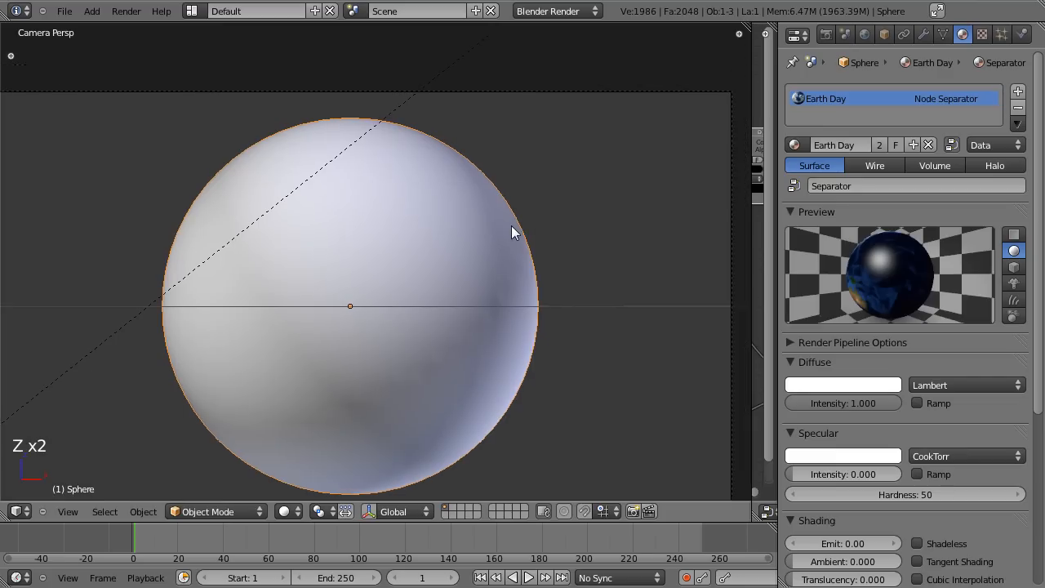
scroll(529, 221, "up", 1)
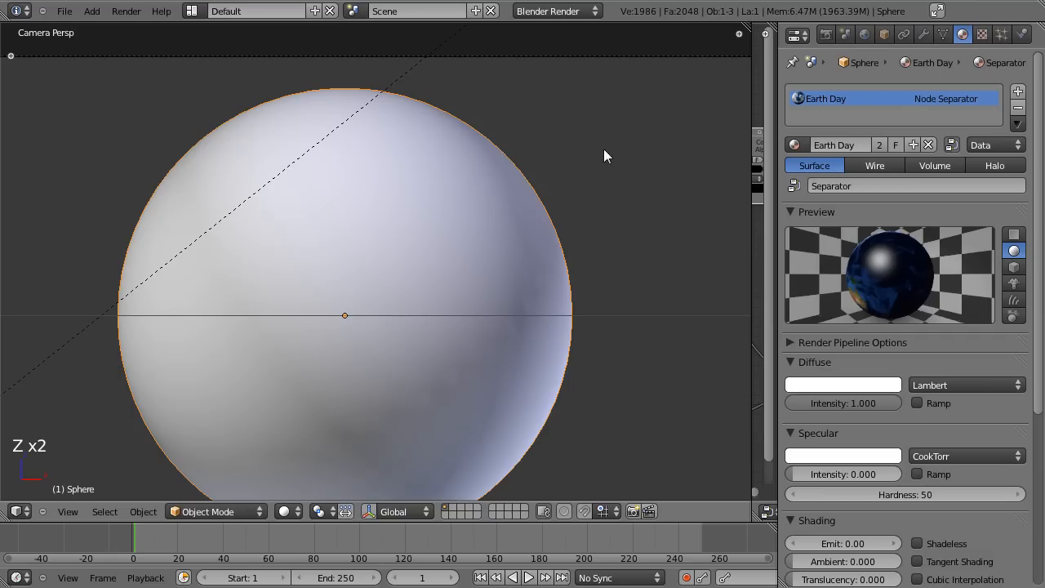
Review the rendered globe image and return to the 3D viewport
key("F12")
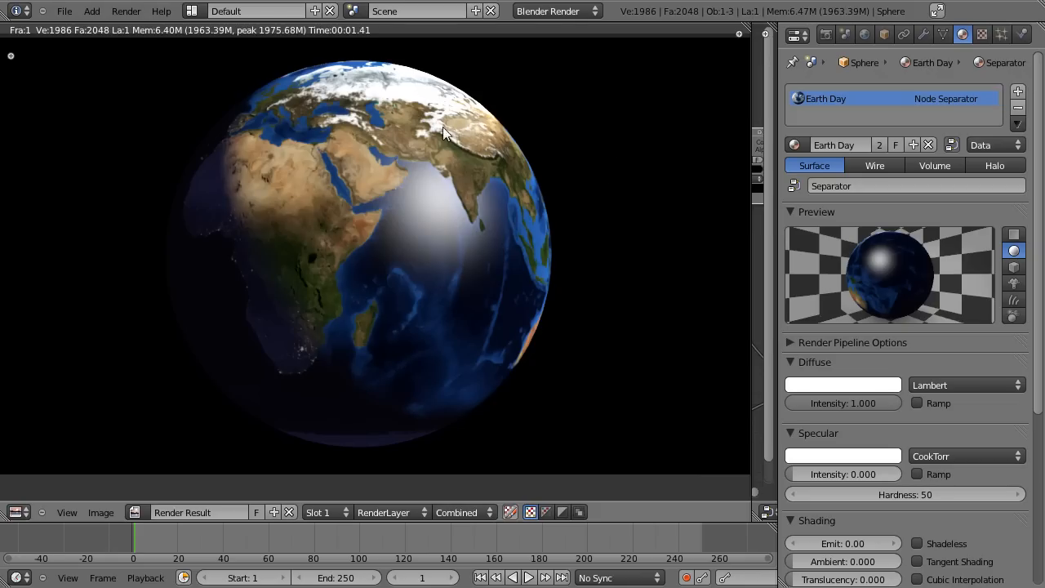
key("F11")
key("F11")
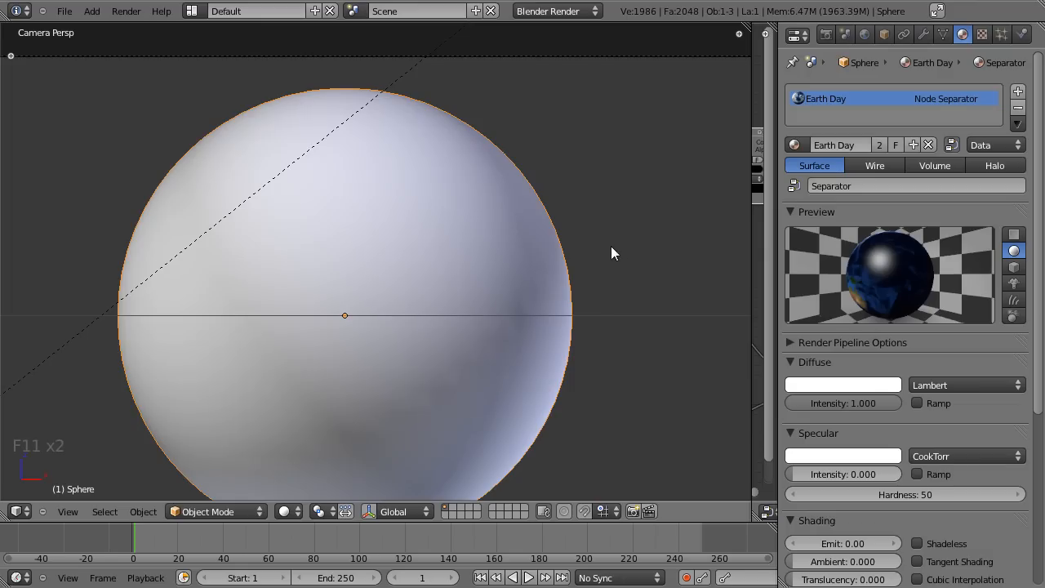
Duplicate the Earth sphere in place and scale the copy up to about 1.012
key("z")
key("shift+d")
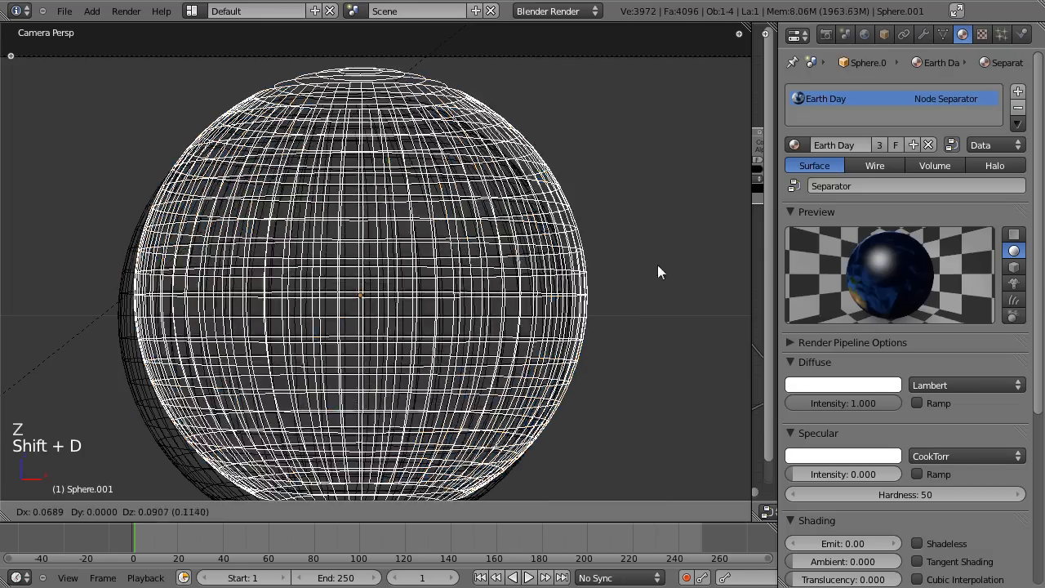
right_click(691, 225)
scroll(659, 252, "up", 3)
scroll(658, 252, "up", 1)
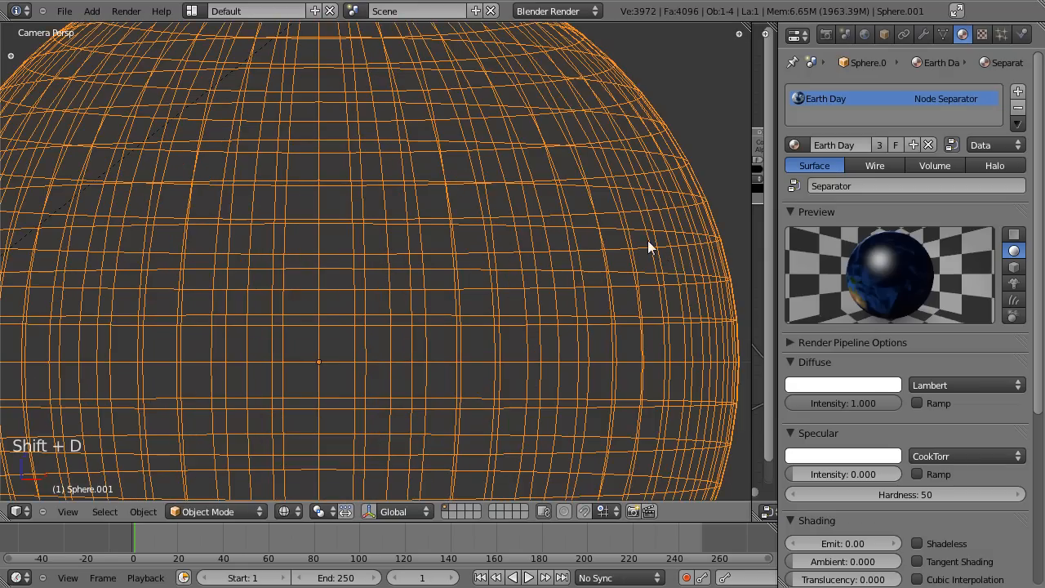
middle_click_drag(648, 240, 593, 254, "shift")
key("s")
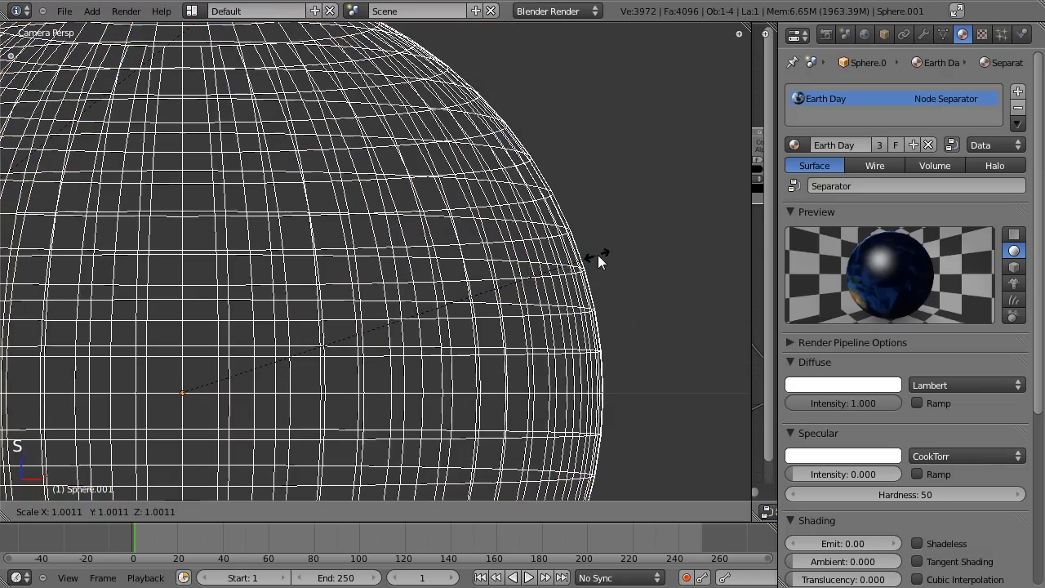
left_click(644, 248)
Show the object's transform properties and compare the scale of the duplicate with that of the original sphere
scroll(628, 259, "up", 2)
middle_click_drag(627, 206, 570, 297, "shift")
key("n")
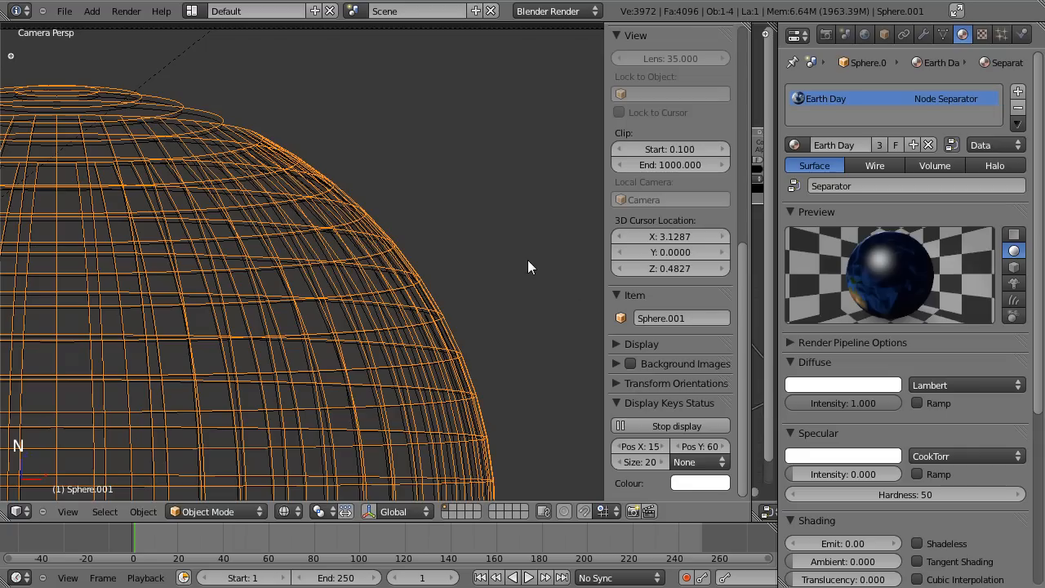
scroll(686, 213, "up", 10)
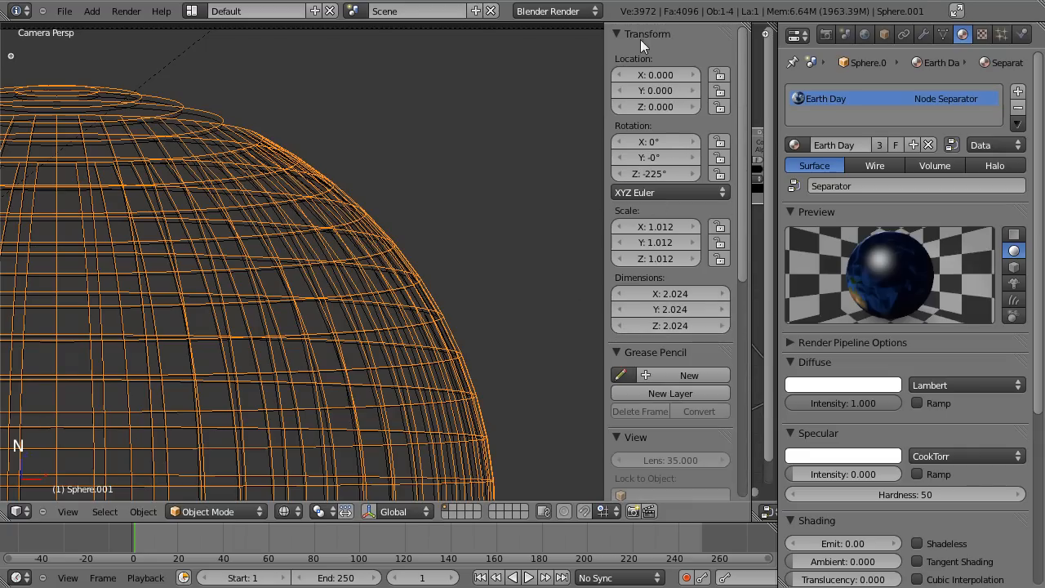
left_click(670, 228)
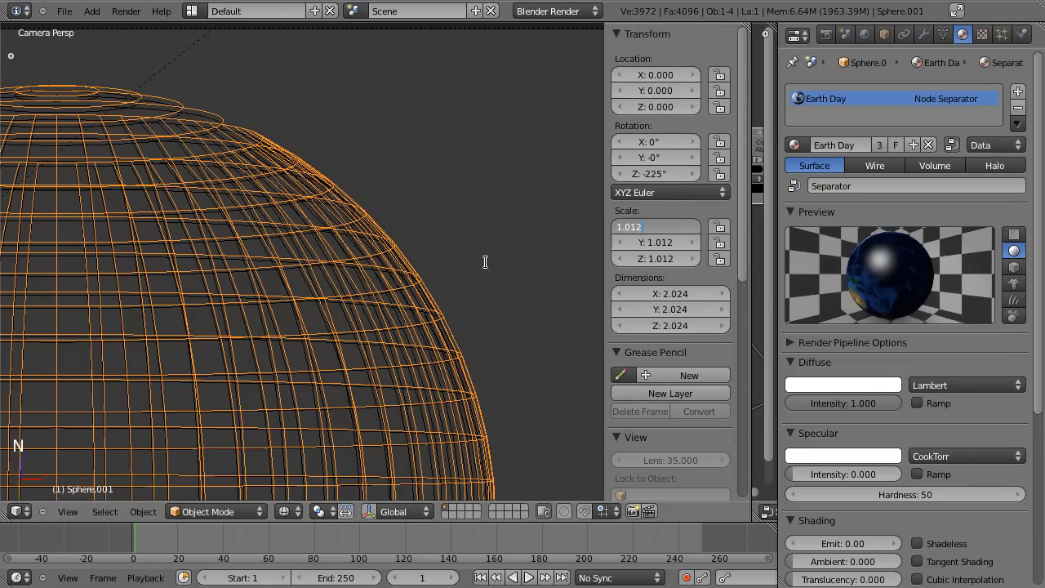
key("Escape")
right_click(408, 278)
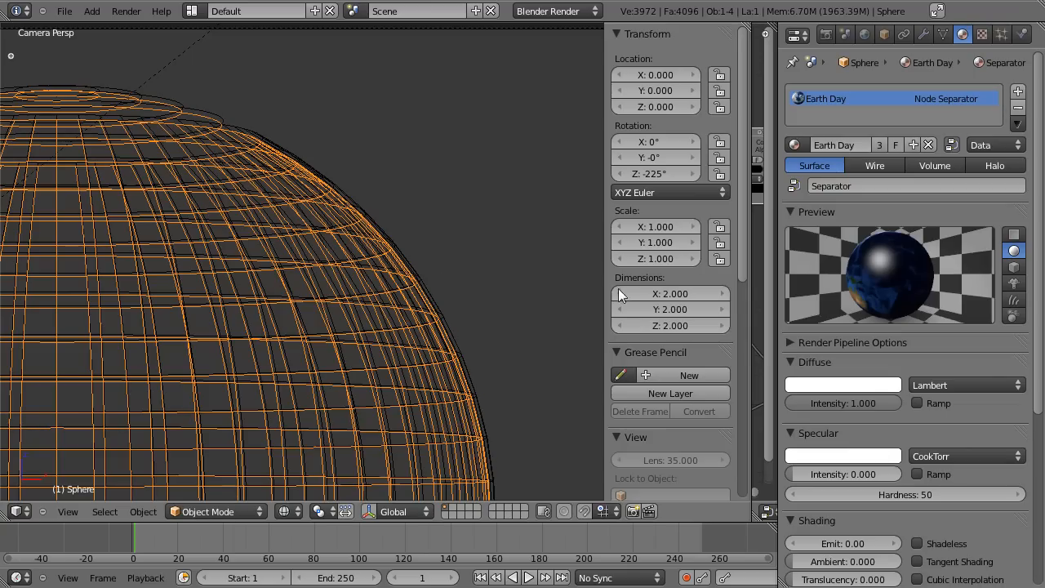
right_click(409, 290)
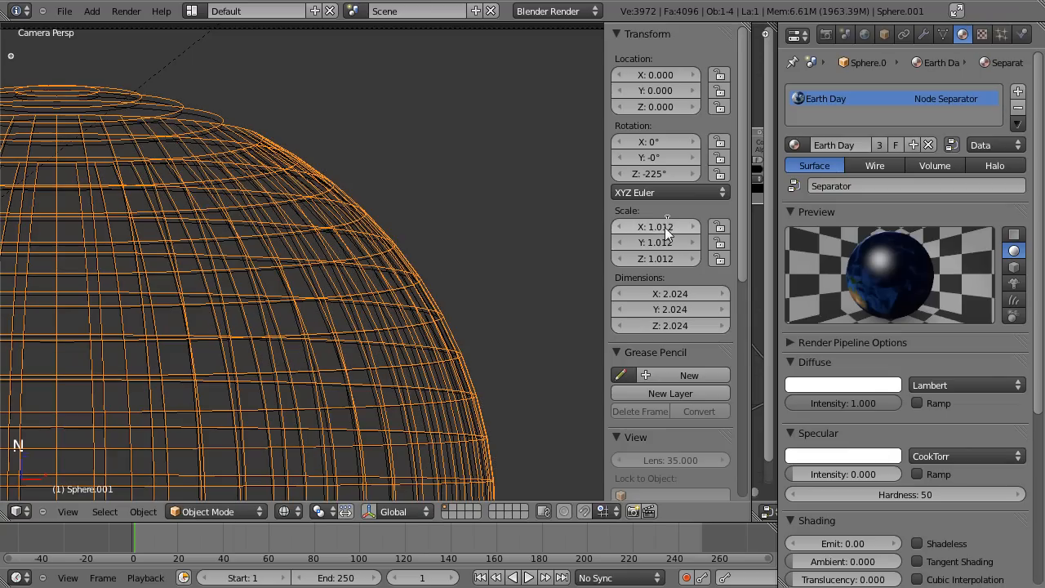
Unlink the Earth Day material from the enlarged sphere copy
scroll(502, 268, "down", 9)
middle_click_drag(437, 295, 476, 268, "shift")
scroll(475, 268, "up", 5)
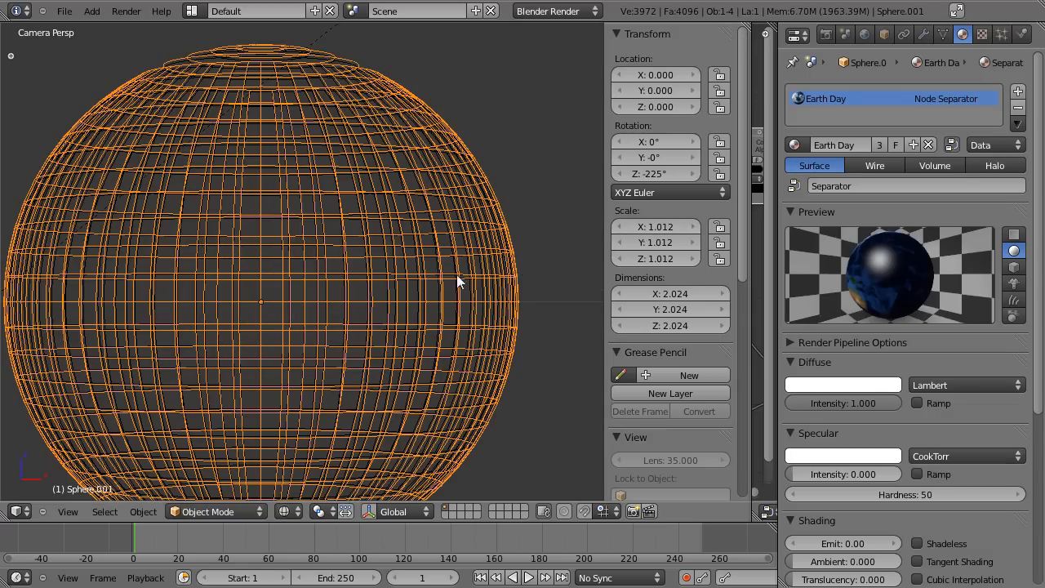
scroll(453, 284, "down", 1)
scroll(457, 212, "up", 2)
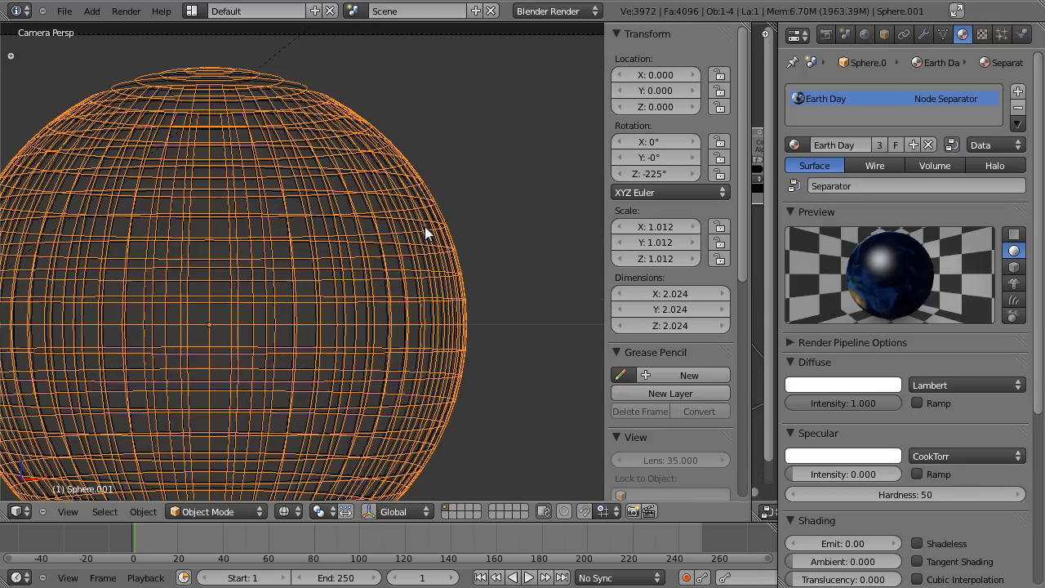
key("z")
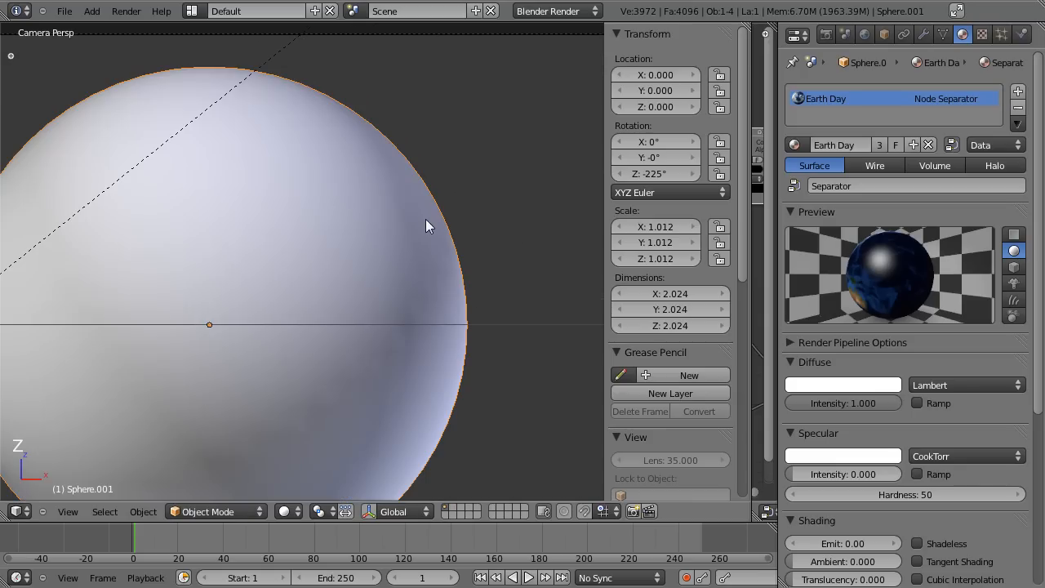
left_click(932, 146)
key("z")
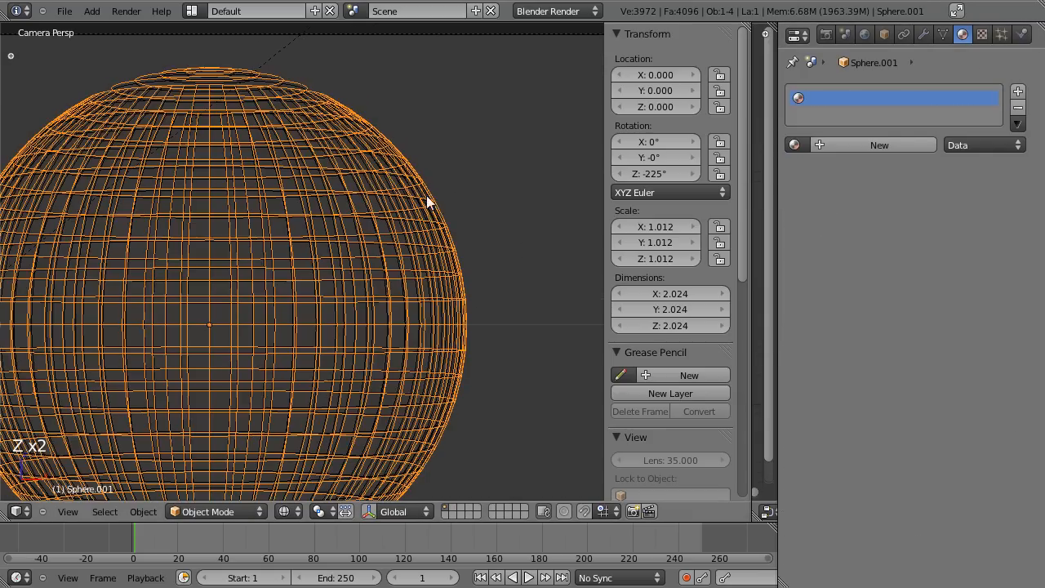
Create a new material on the enlarged sphere copy and name it Clouds
left_click(874, 147)
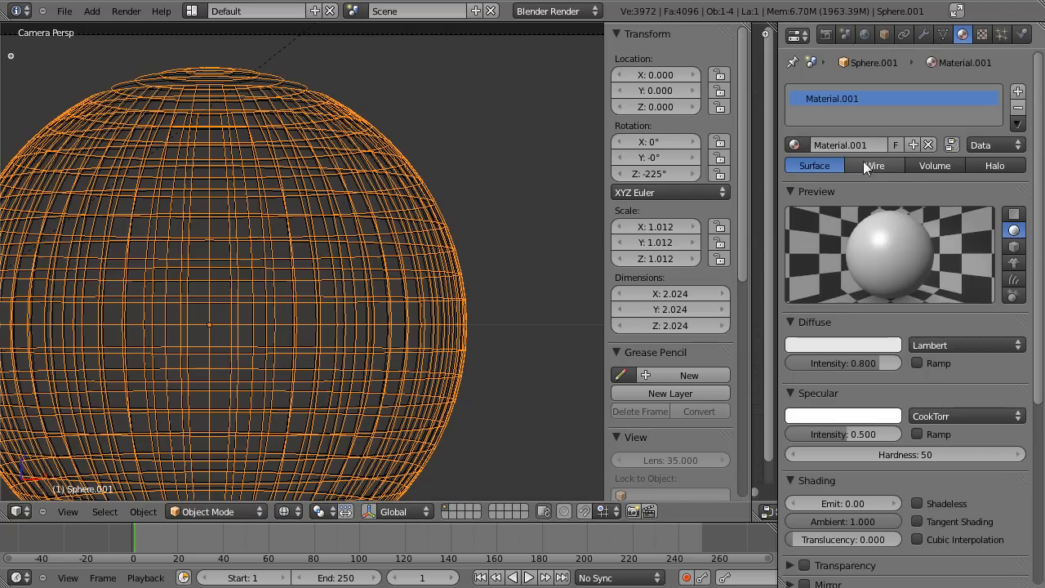
double_click(872, 147)
type("CLouds")
key("Return")
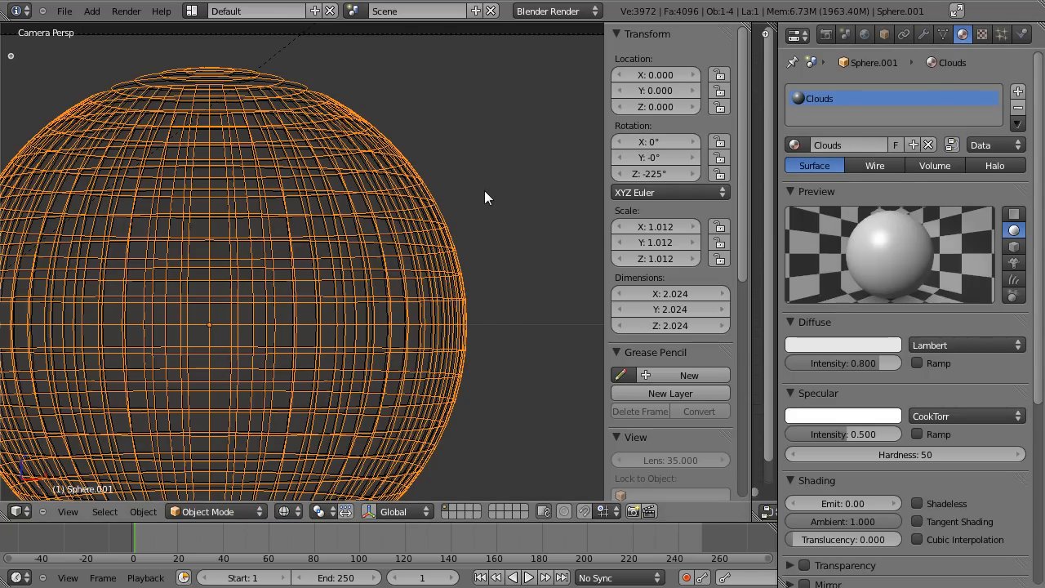
Hide the object's transform properties and set the Clouds material's specular intensity to 0
key("n")
scroll(650, 333, "down", 6)
scroll(629, 322, "up", 2)
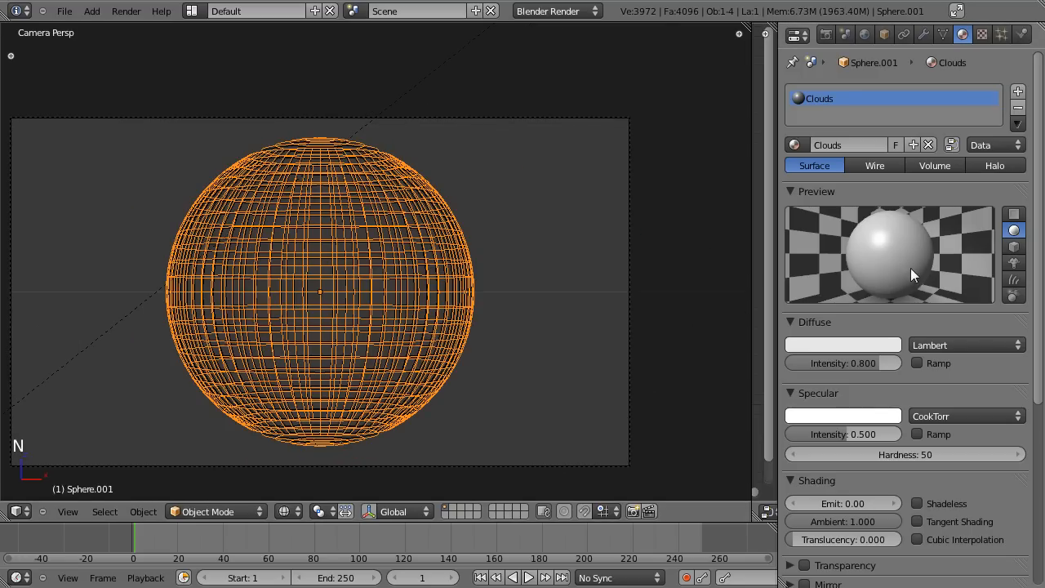
left_click_drag(864, 433, 690, 425)
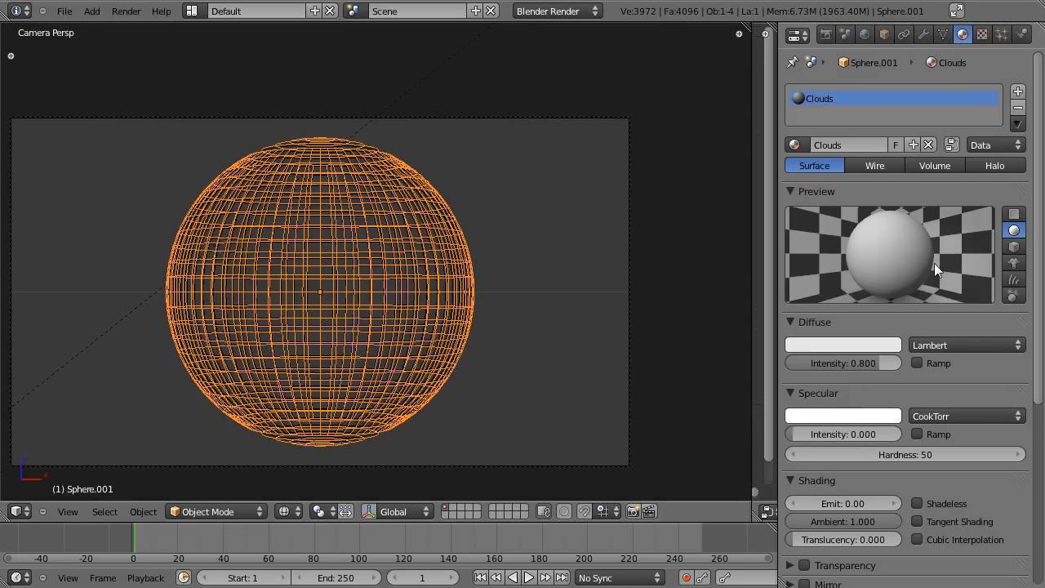
Add a new texture of type Image or Movie to the Clouds material
left_click(981, 33)
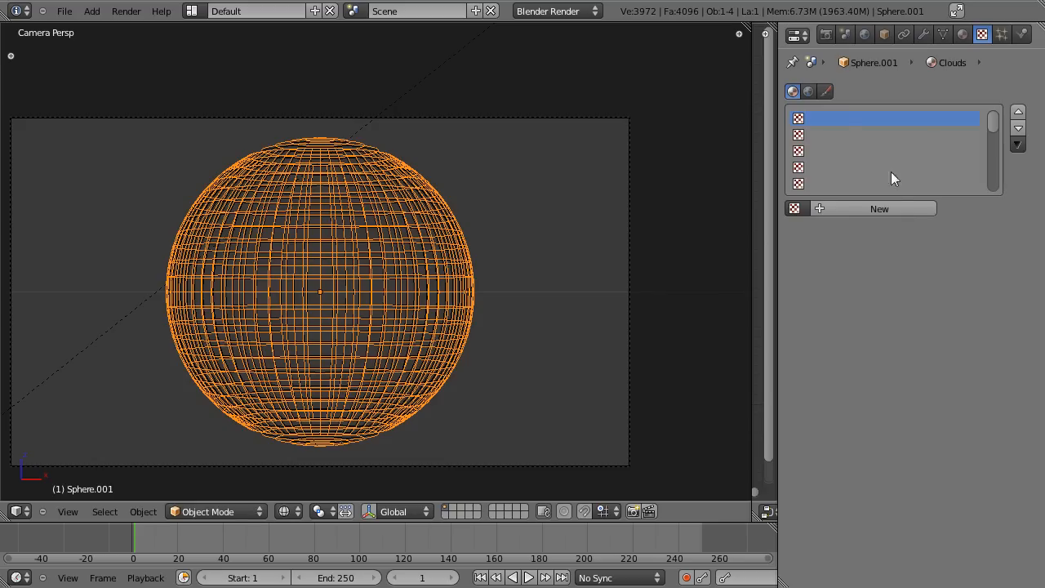
left_click(884, 206)
left_click(885, 231)
left_click(898, 336)
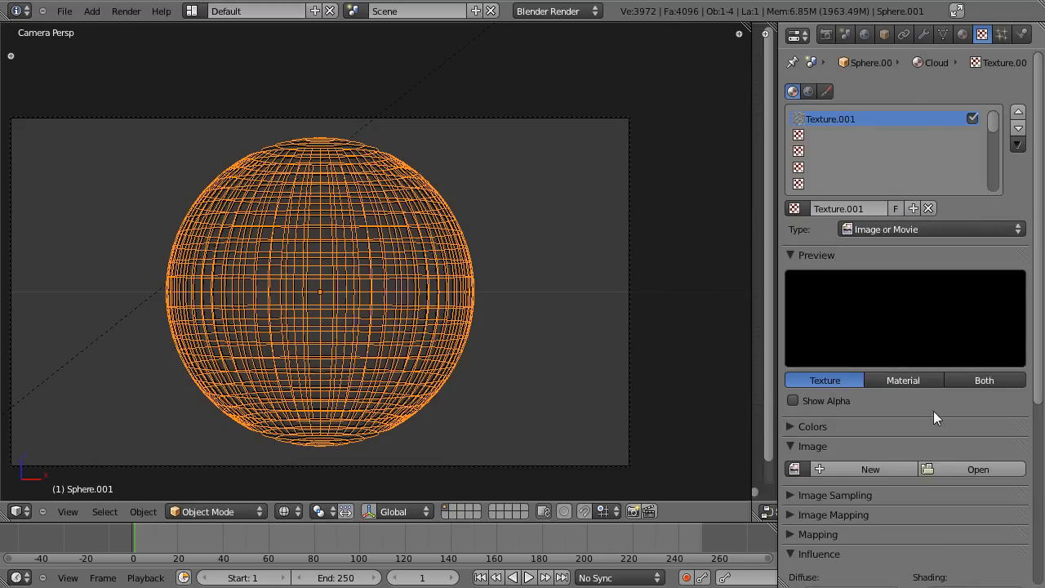
Load Clouds.png from the Textures folder as the texture's image, browsing the files as thumbnails
scroll(934, 411, "down", 2)
left_click(970, 347)
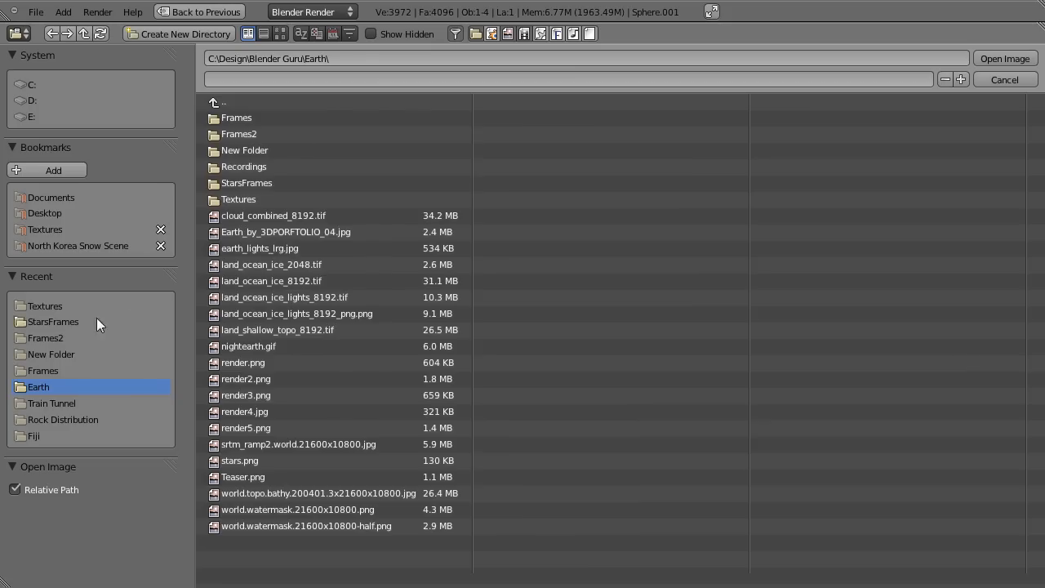
left_click(49, 306)
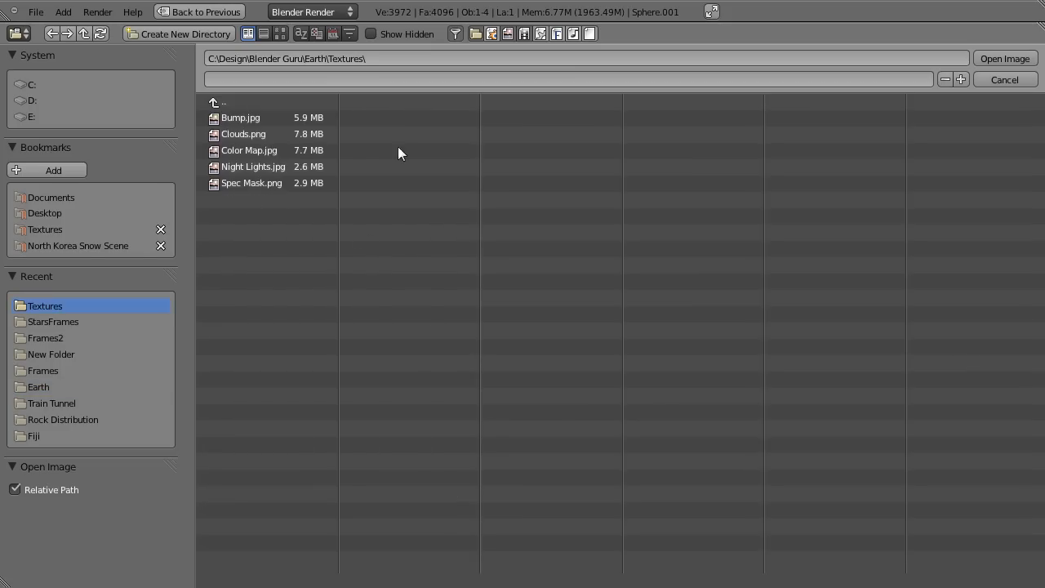
left_click(278, 35)
left_click(463, 160)
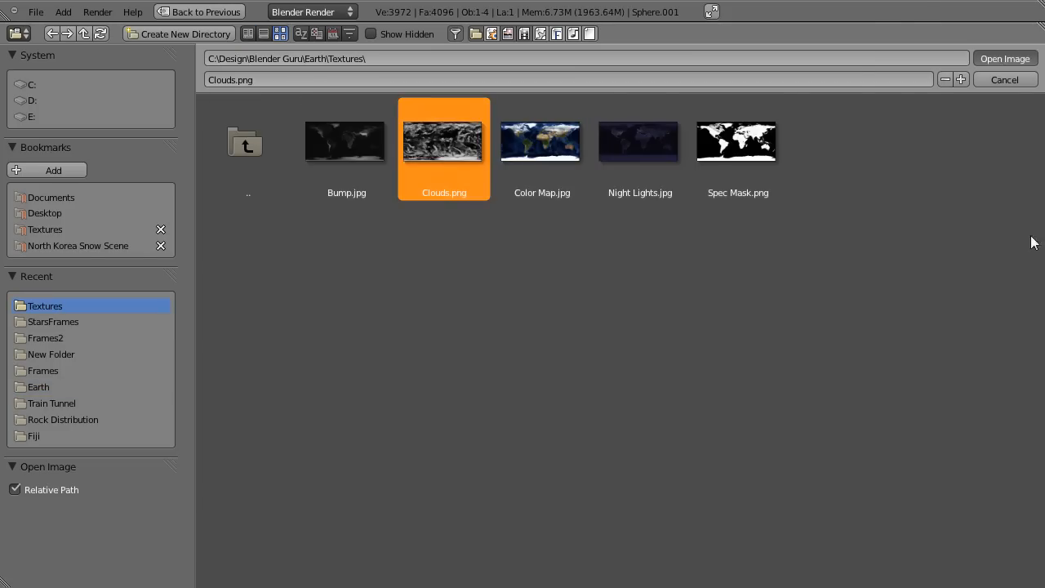
key("Return")
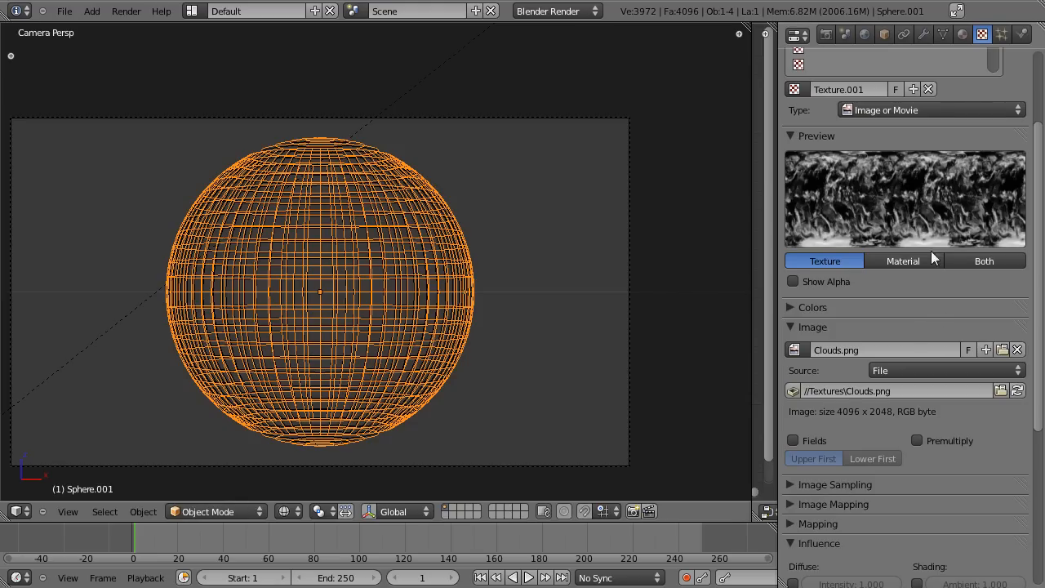
Make the cloud texture influence alpha as well as color, and enable RGB to Intensity
scroll(904, 339, "down", 5)
scroll(908, 270, "down", 4)
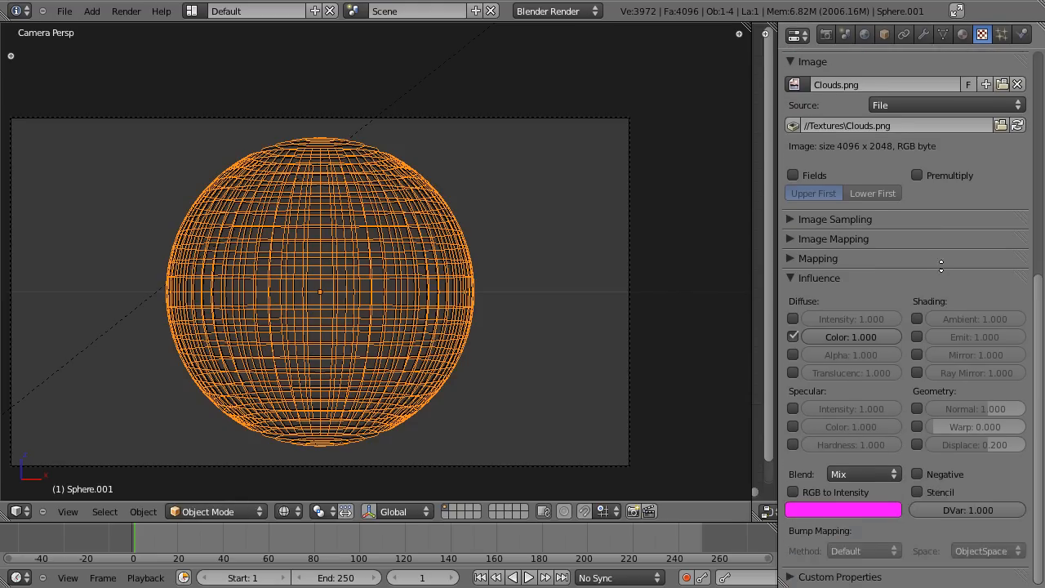
scroll(908, 270, "up", 6)
scroll(972, 231, "down", 6)
scroll(806, 349, "up", 6)
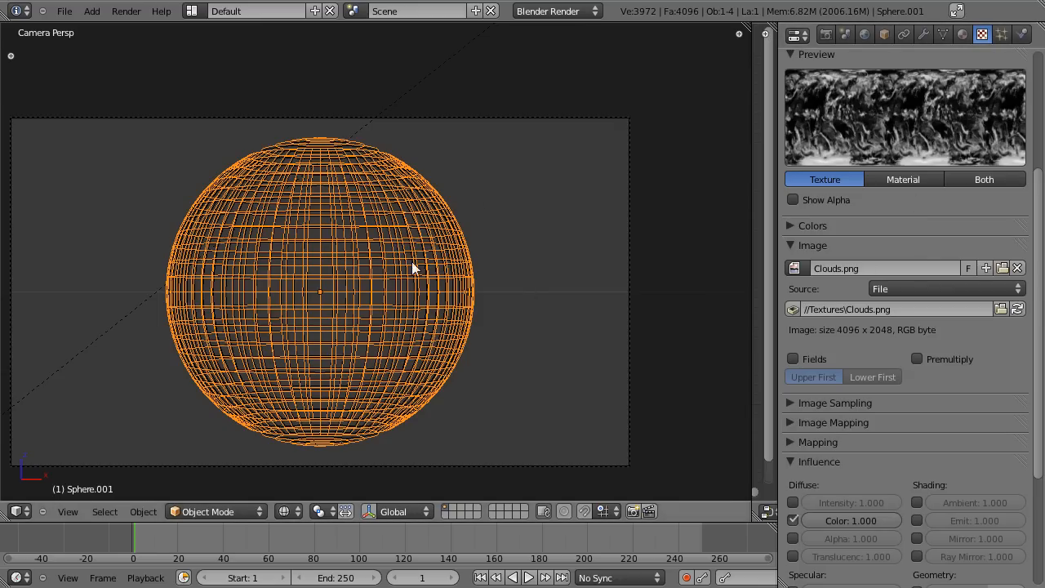
scroll(894, 363, "down", 5)
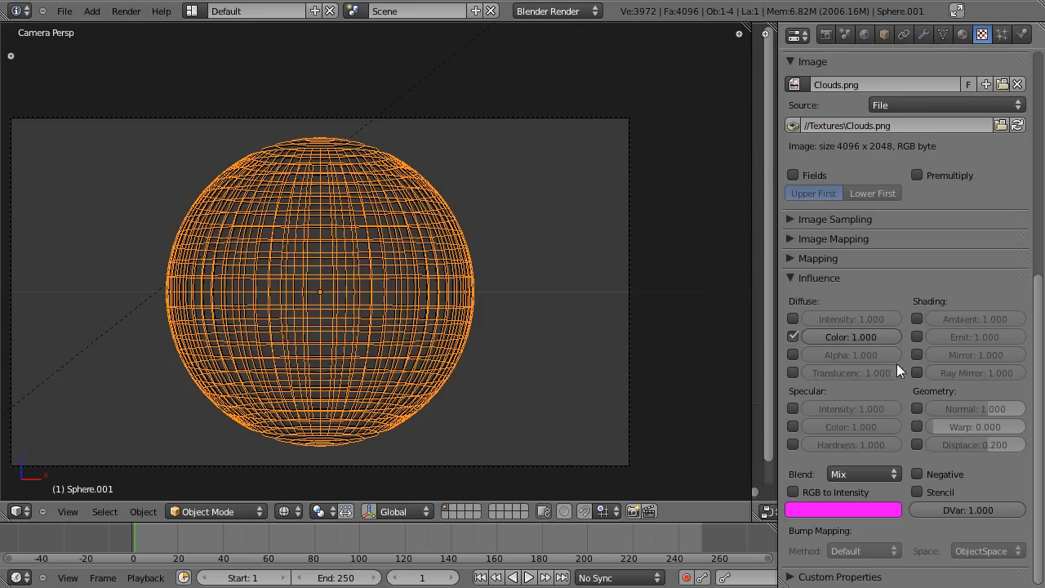
left_click(793, 354)
scroll(892, 180, "up", 6)
scroll(847, 455, "down", 6)
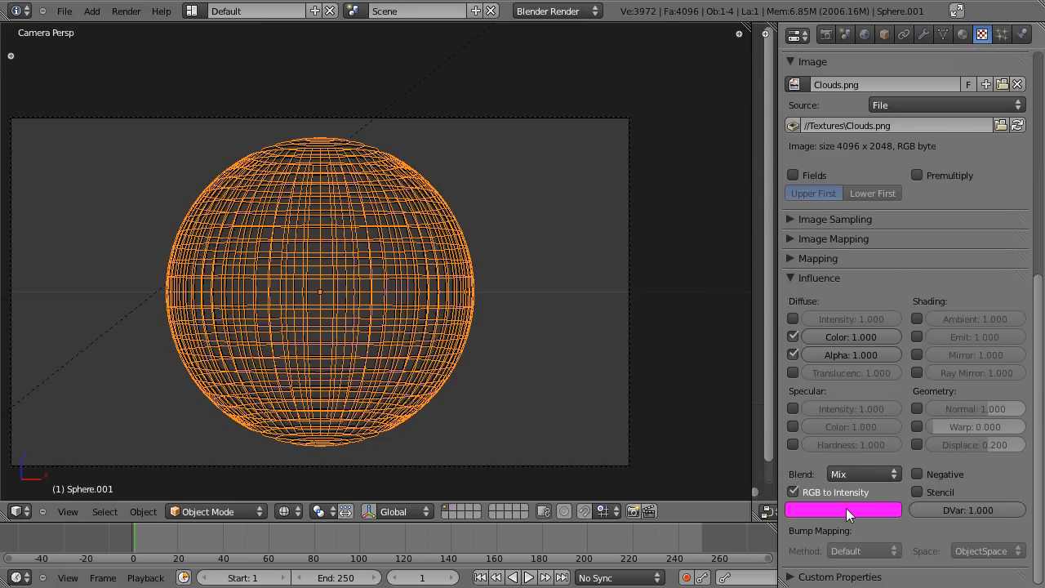
scroll(899, 221, "up", 5)
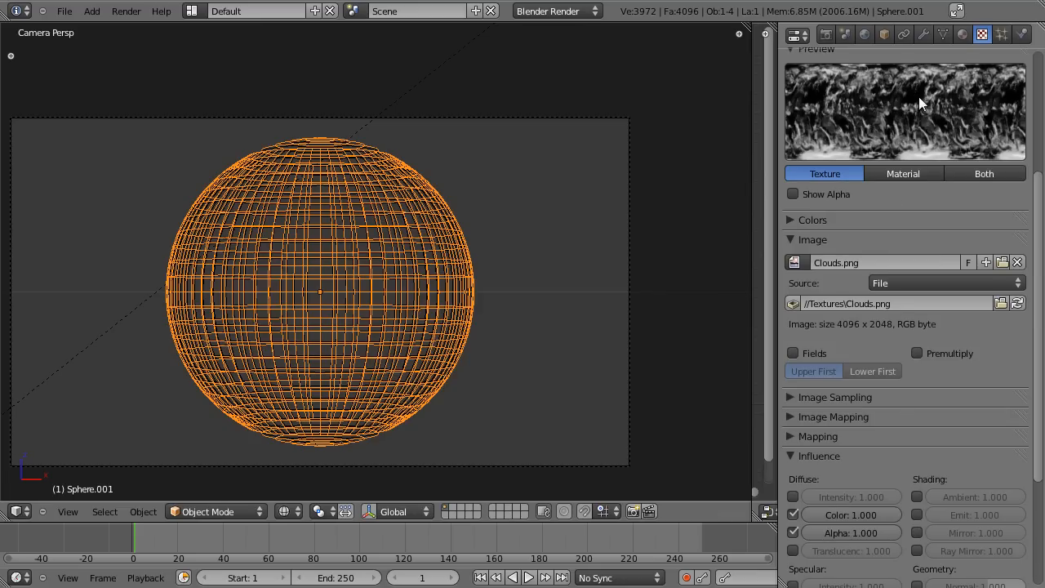
scroll(920, 107, "down", 6)
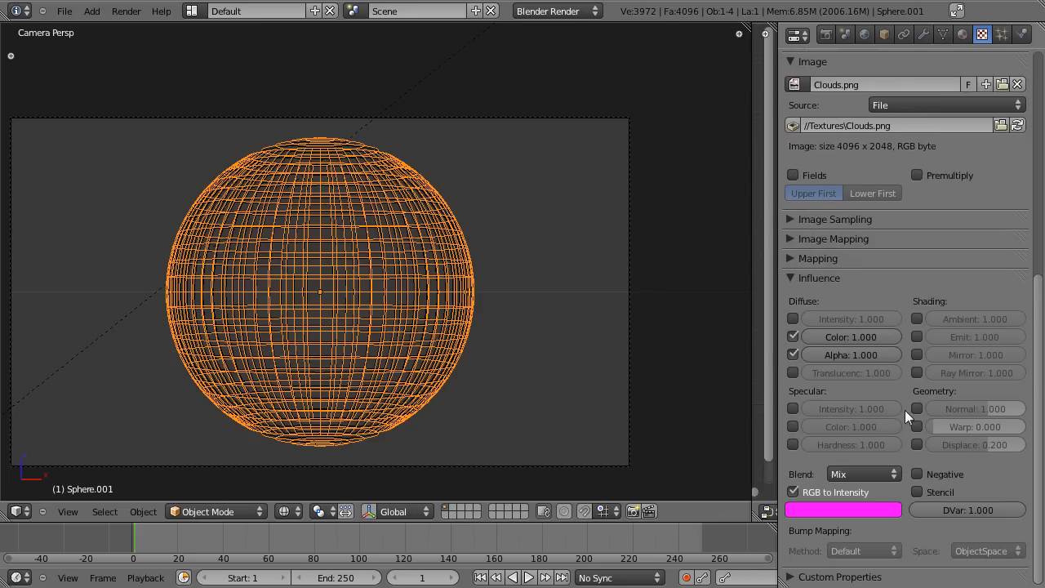
Change the cloud texture's RGB to Intensity color from magenta to white
left_click(862, 508)
left_click(817, 350)
left_click_drag(841, 468, 882, 484)
scroll(909, 200, "up", 8)
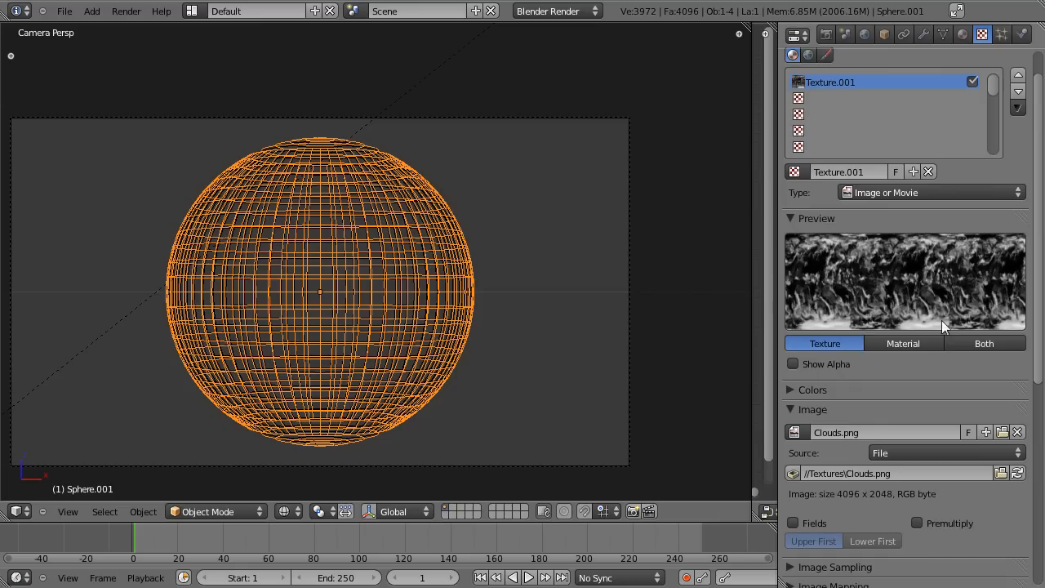
Preview the cloud texture as part of the material on a flat plane and check its settings
left_click(903, 343)
left_click(1014, 240)
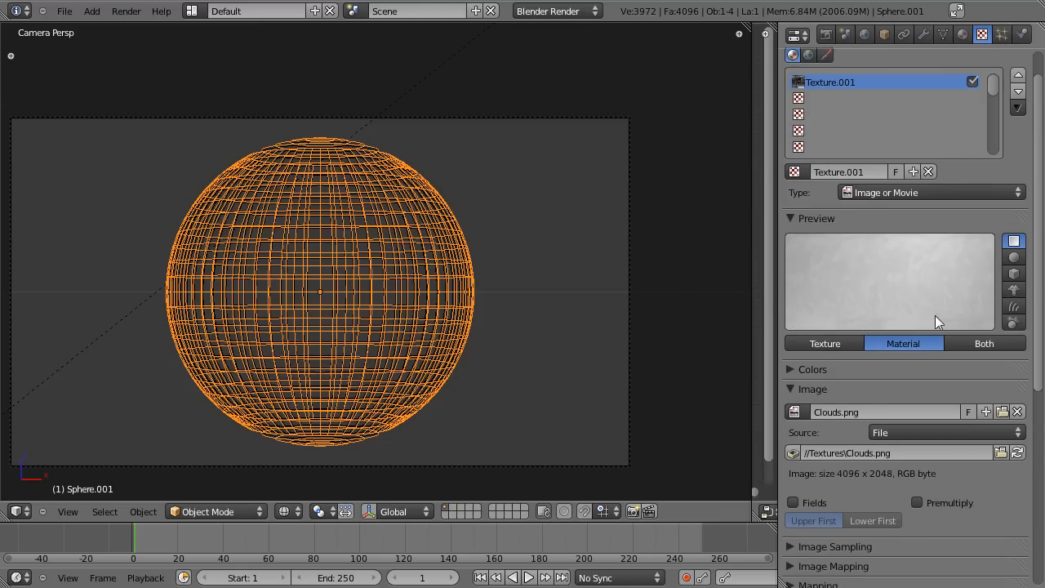
scroll(932, 326, "down", 10)
scroll(952, 312, "up", 8)
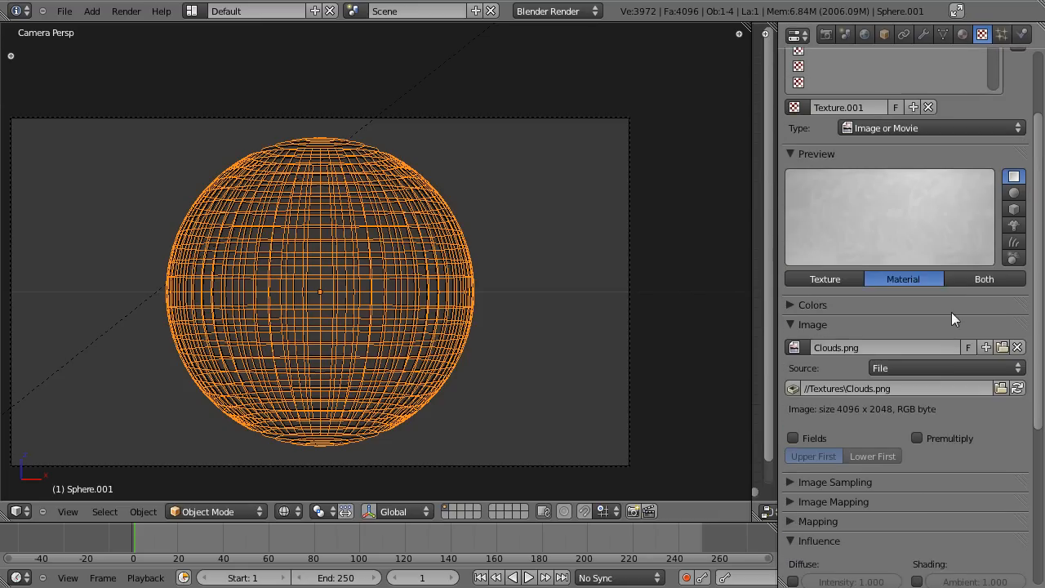
Enable Z Transparency on the Clouds material and set its alpha to 0
left_click(963, 34)
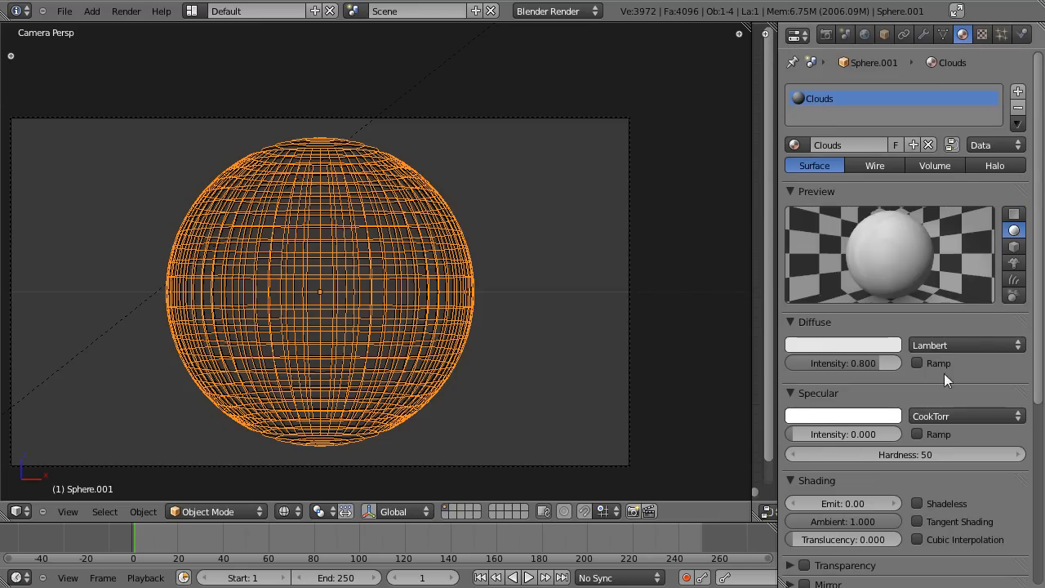
scroll(846, 386, "down", 3)
left_click(806, 466)
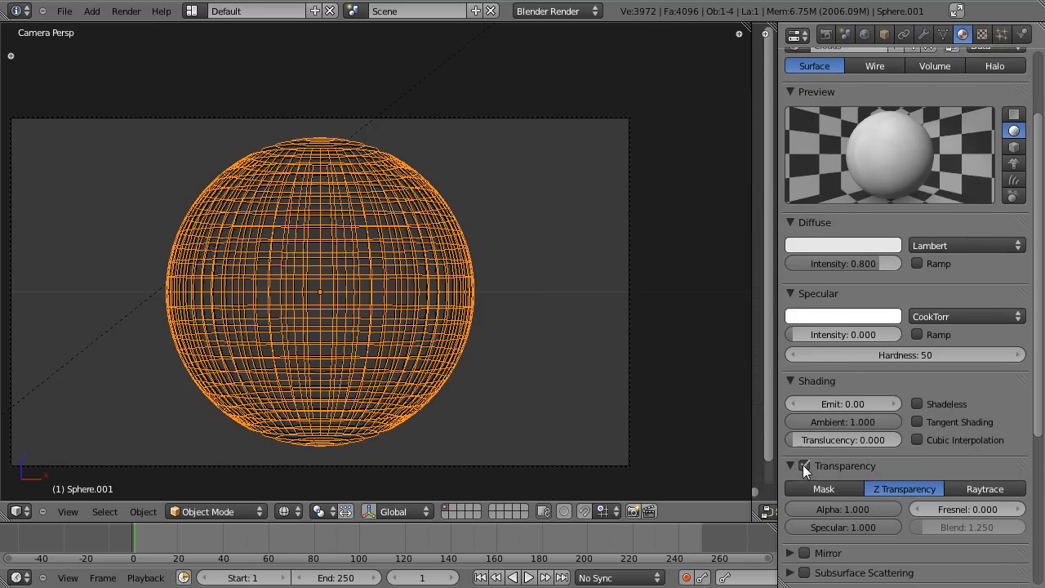
left_click_drag(855, 507, 663, 508)
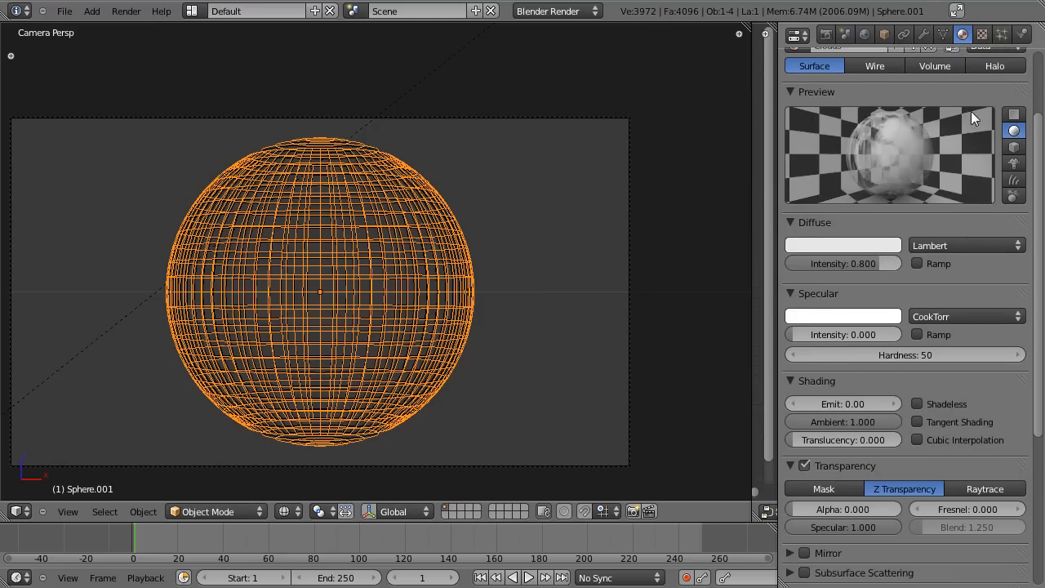
scroll(905, 299, "up", 3)
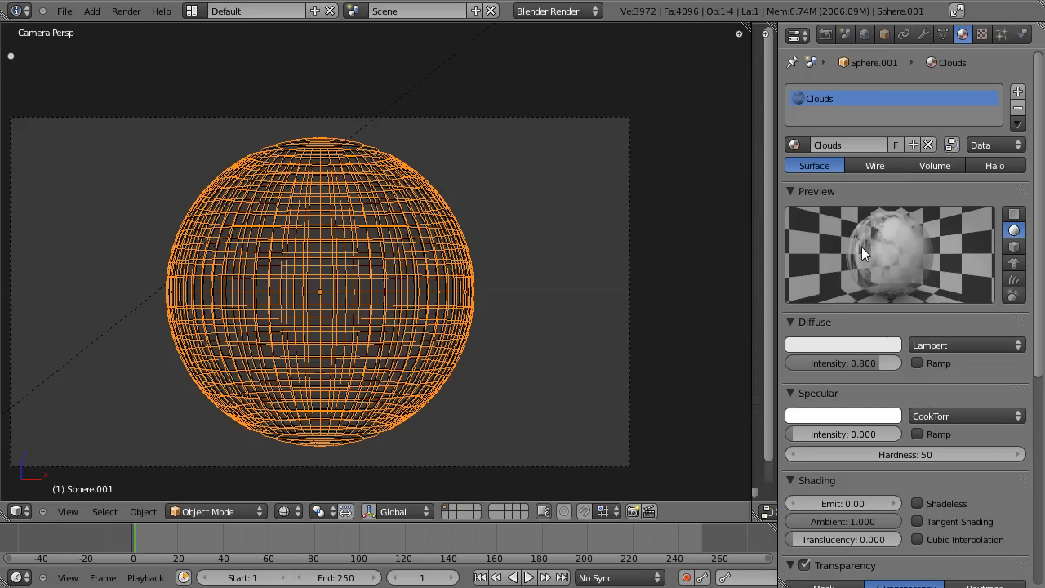
Set the cloud texture's mapping projection to Sphere and check the material preview
left_click(981, 35)
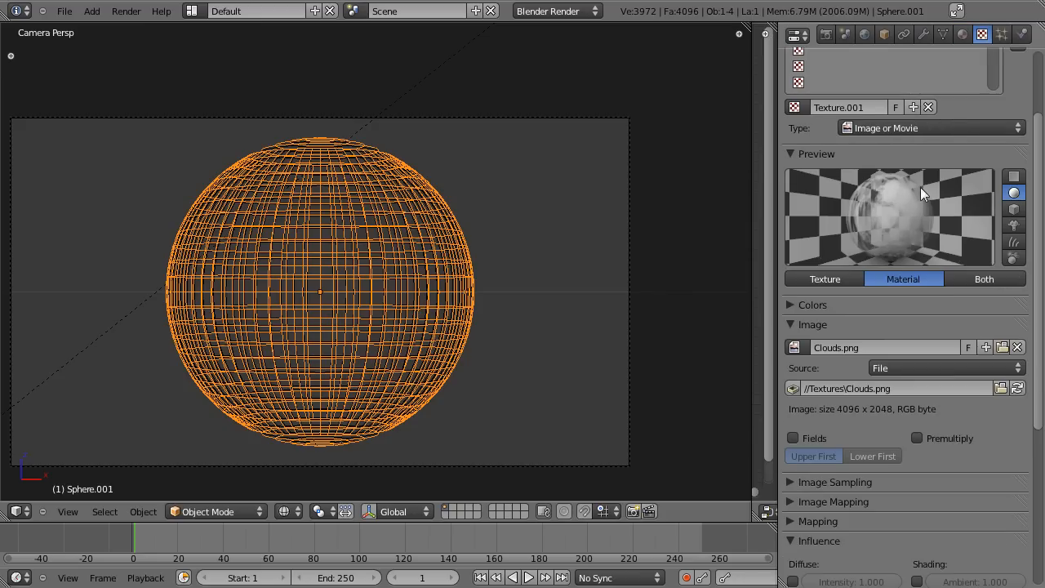
scroll(956, 138, "up", 1)
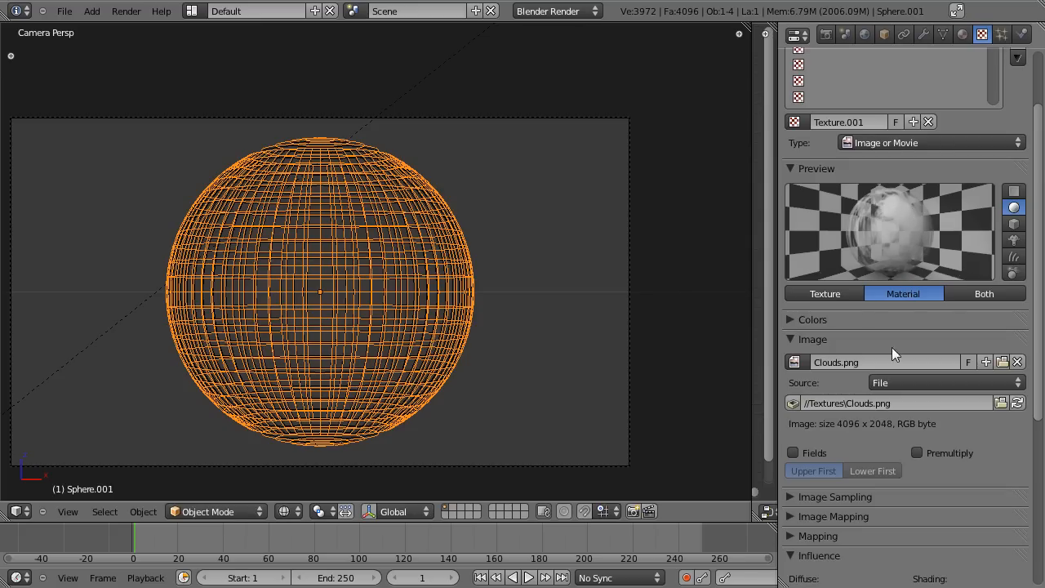
scroll(878, 303, "down", 5)
left_click(791, 385)
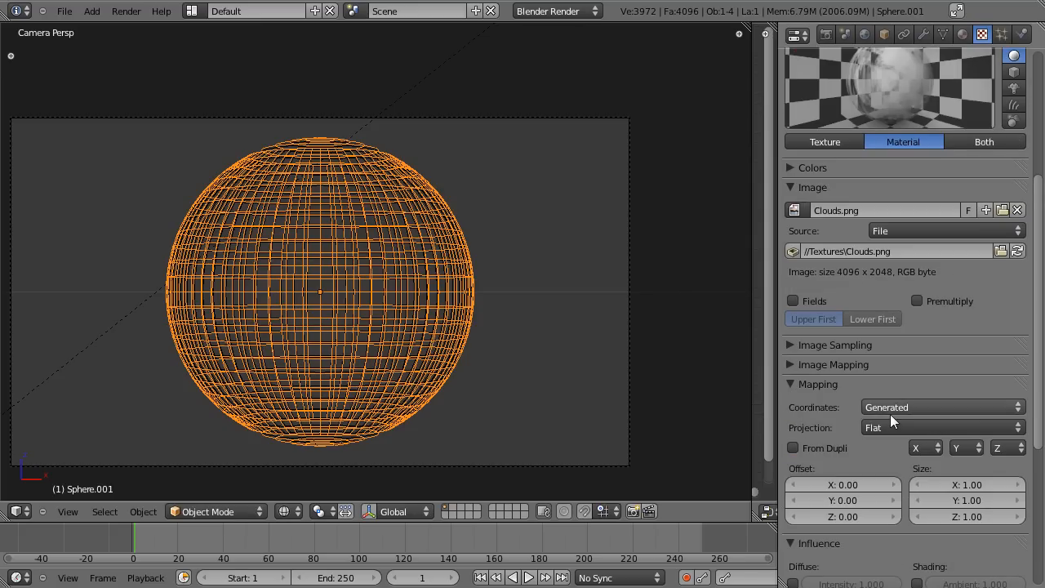
left_click(887, 425)
left_click(908, 358)
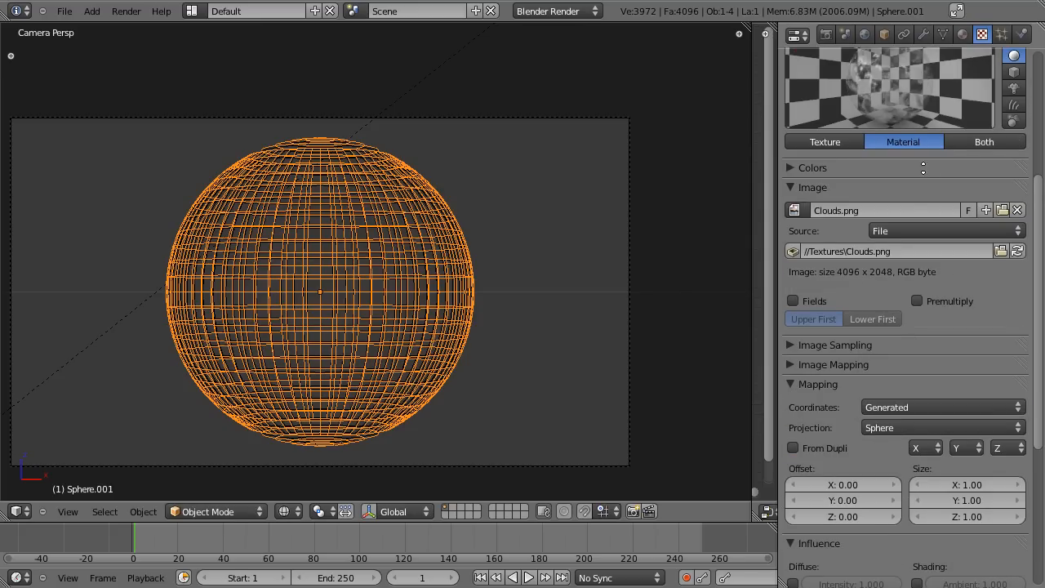
scroll(880, 213, "up", 5)
scroll(907, 319, "up", 3)
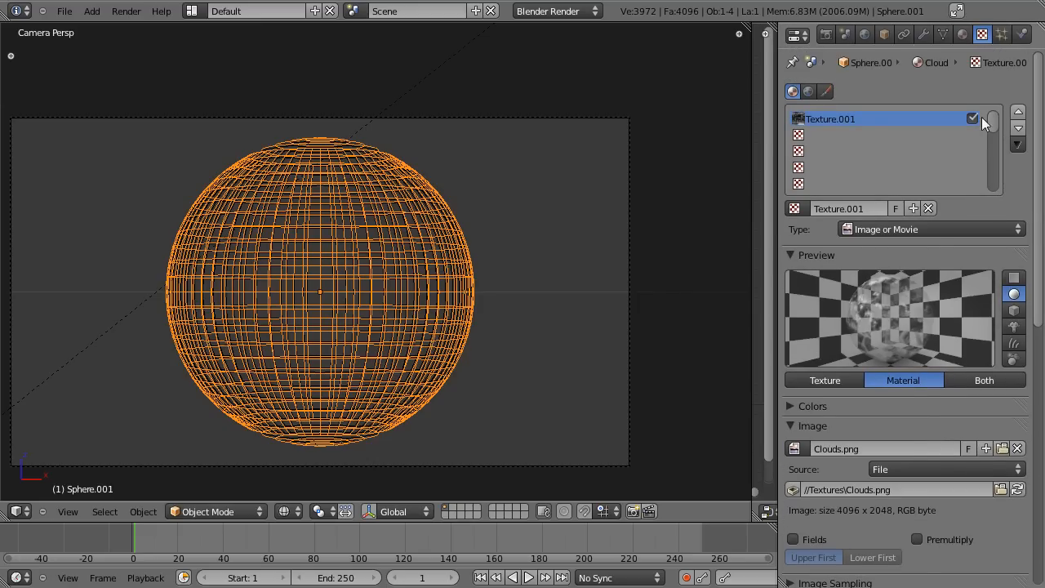
Return to the Clouds material settings, save over the existing file, and render the scene
left_click(963, 33)
key("ctrl+s")
left_click(539, 358)
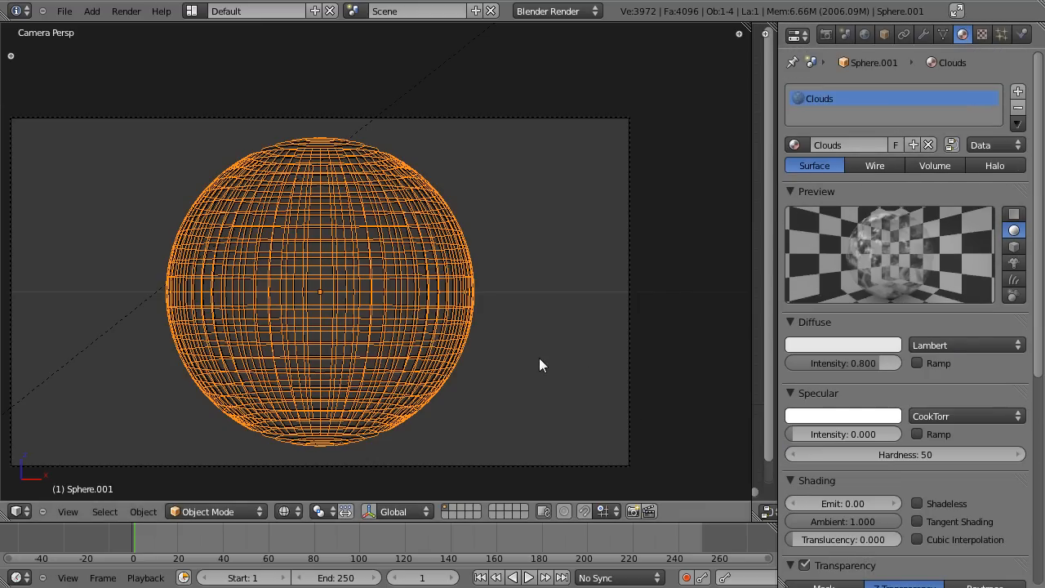
key("F12")
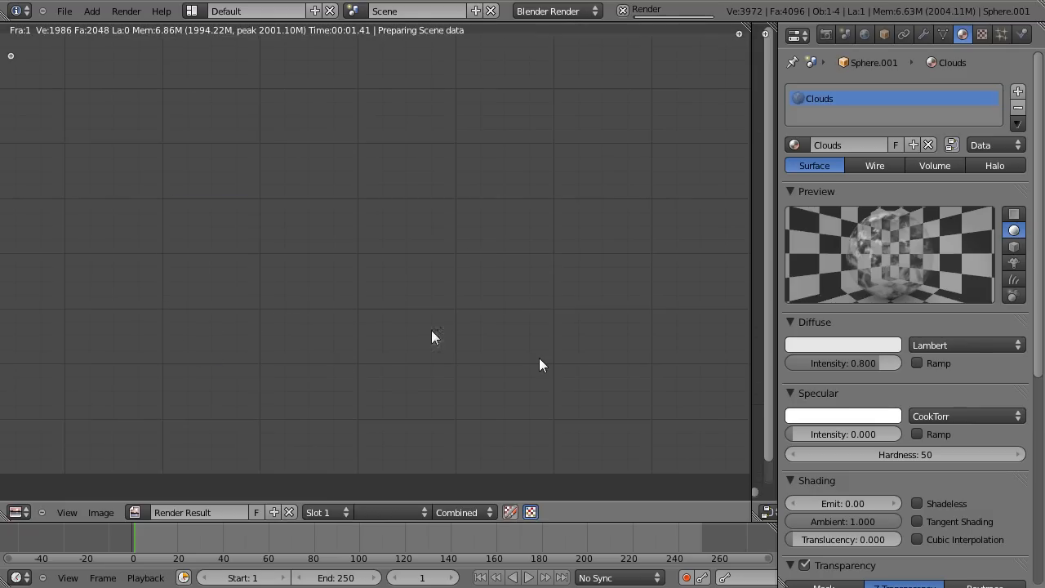
key("F12")
Examine the clouds on the day and night sides of the rendered globe and return to the 3D viewport
scroll(439, 200, "up", 1)
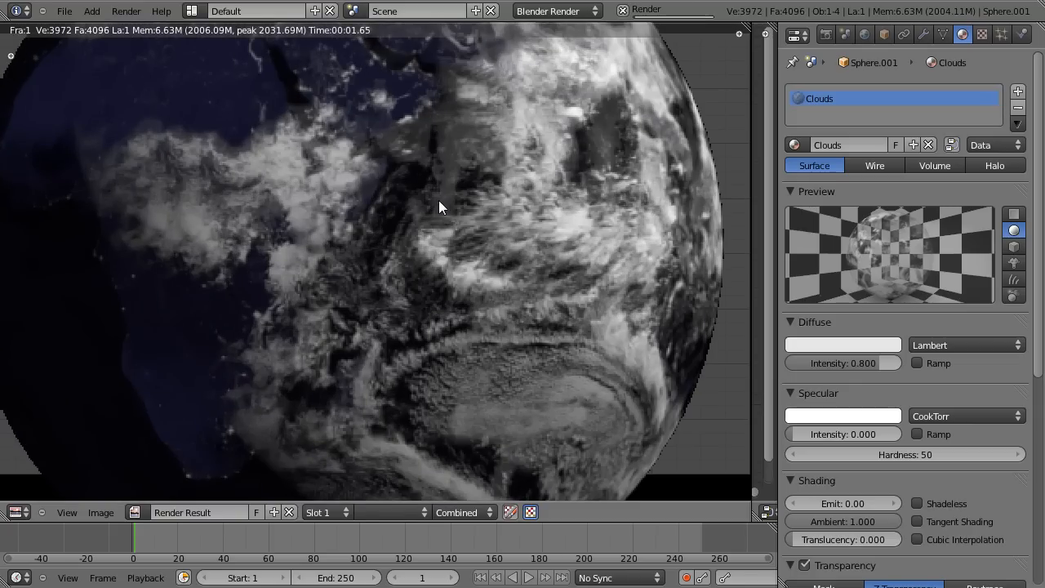
middle_click_drag(438, 200, 445, 345)
middle_click_drag(465, 254, 465, 291)
scroll(465, 290, "up", 2)
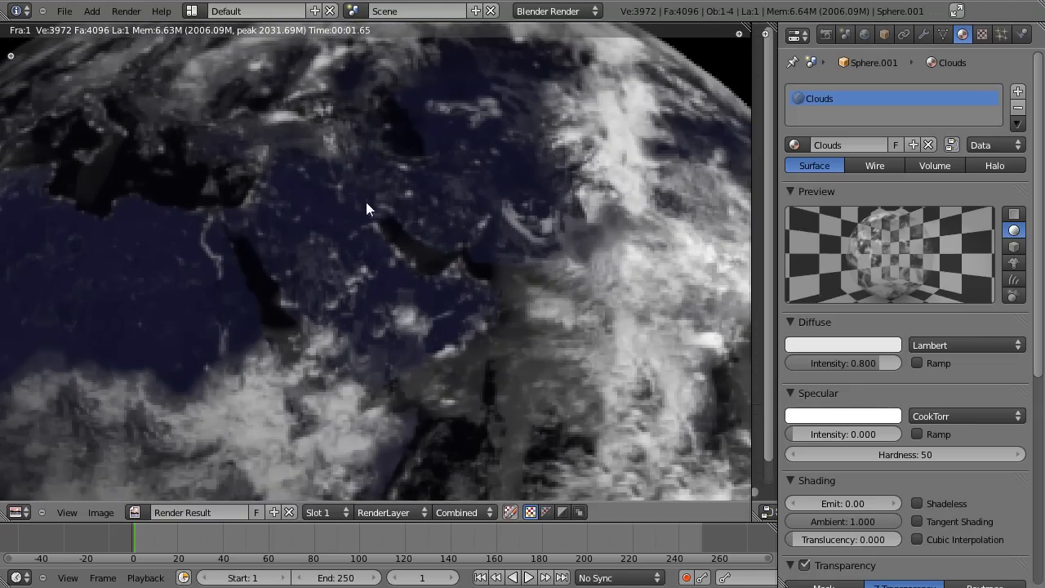
scroll(322, 275, "down", 3)
middle_click_drag(303, 492, 453, 307)
middle_click_drag(445, 53, 419, 159)
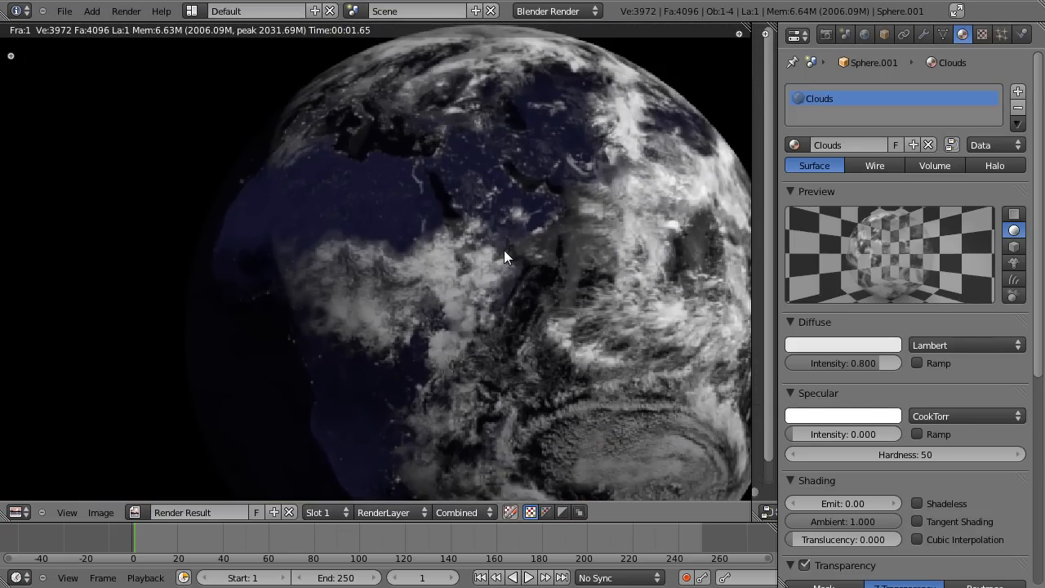
key("Escape")
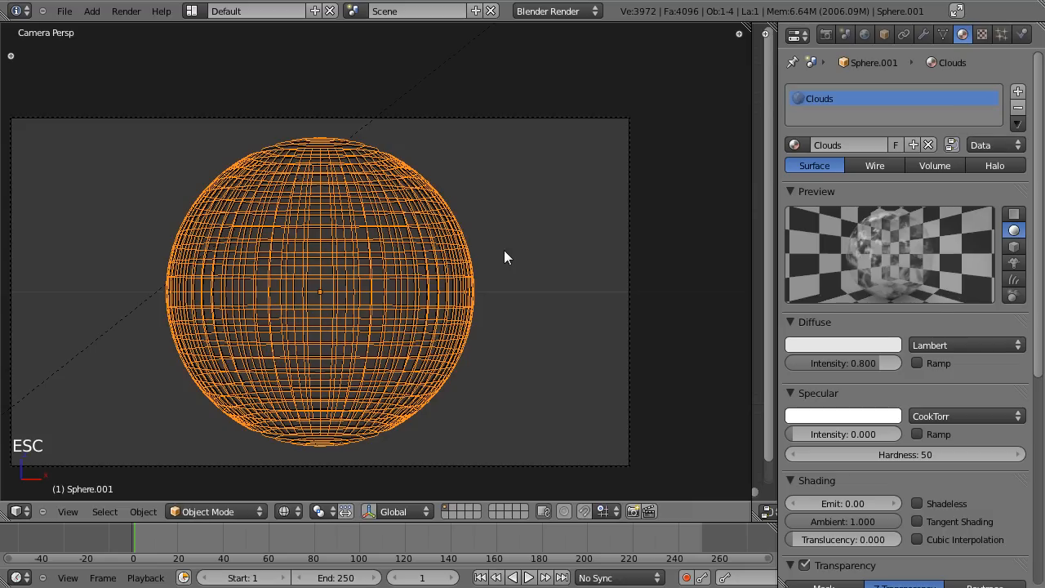
Select the inner Earth sphere and enable Receive Transparent in the shadow settings of its Separator material
right_click(441, 234)
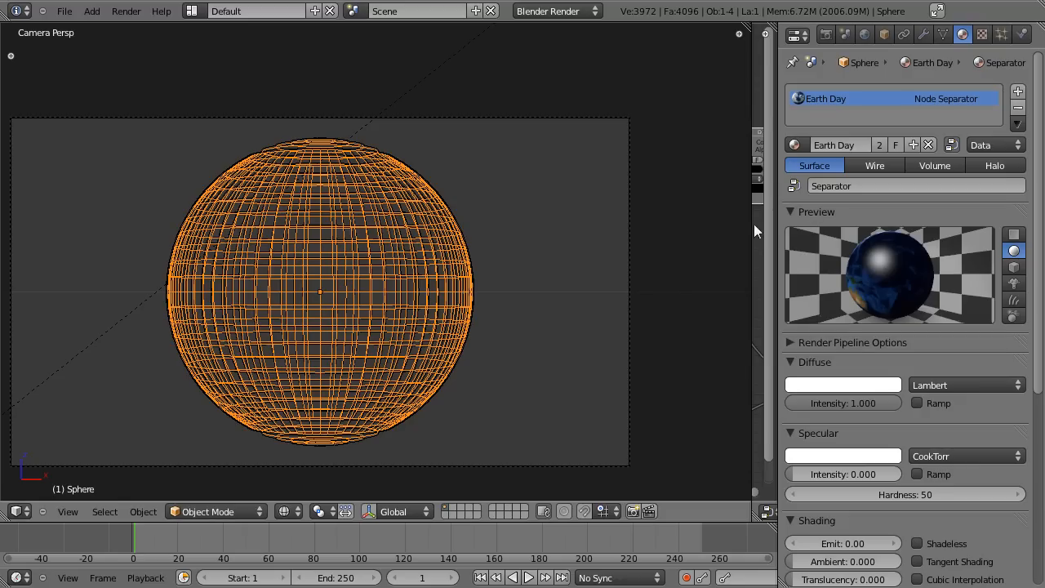
scroll(470, 227, "up", 2)
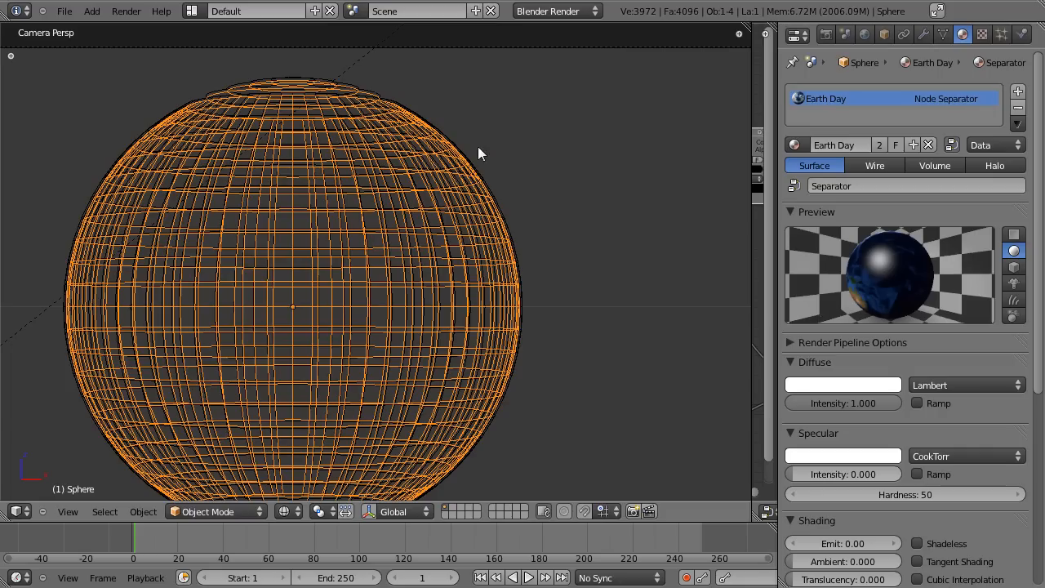
right_click(488, 203)
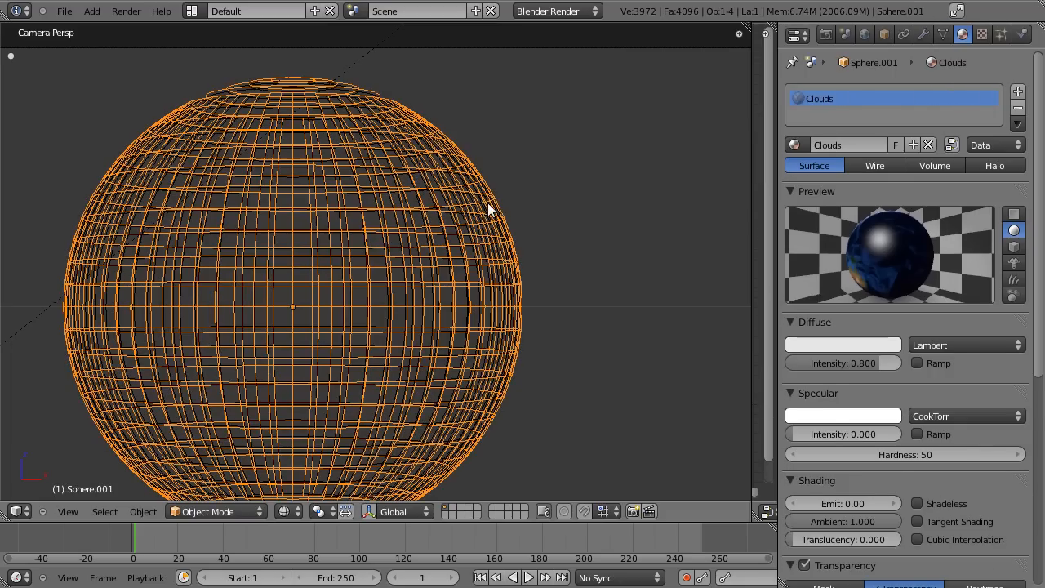
right_click(490, 210)
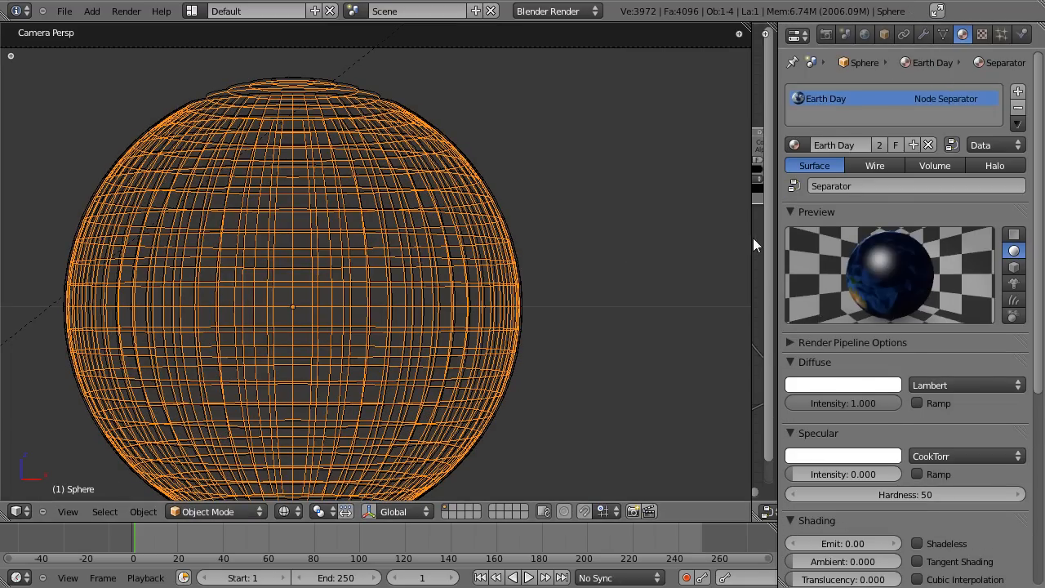
left_click_drag(752, 237, 543, 236)
scroll(947, 303, "down", 8)
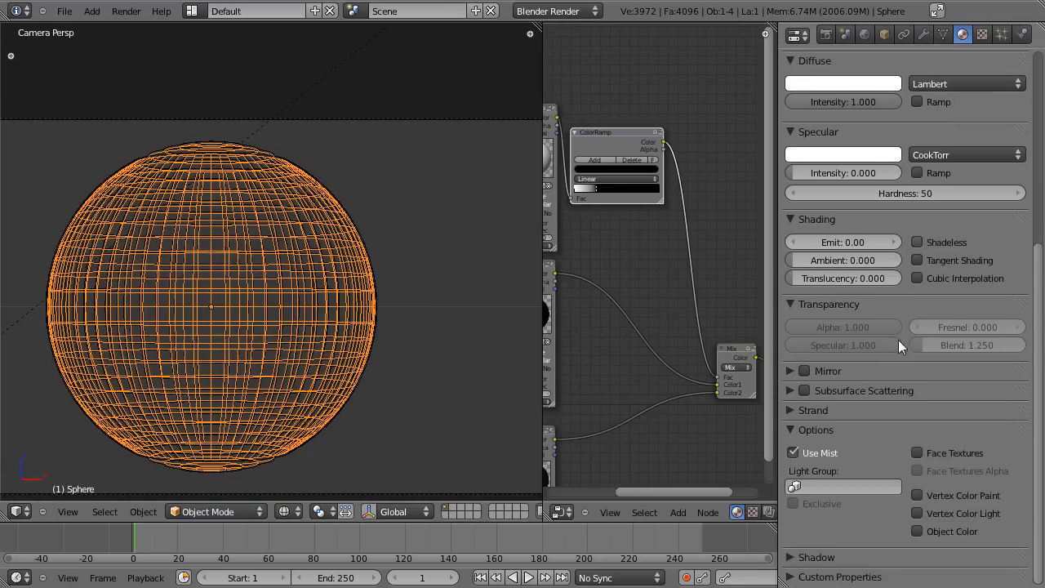
left_click(795, 433)
left_click(793, 448)
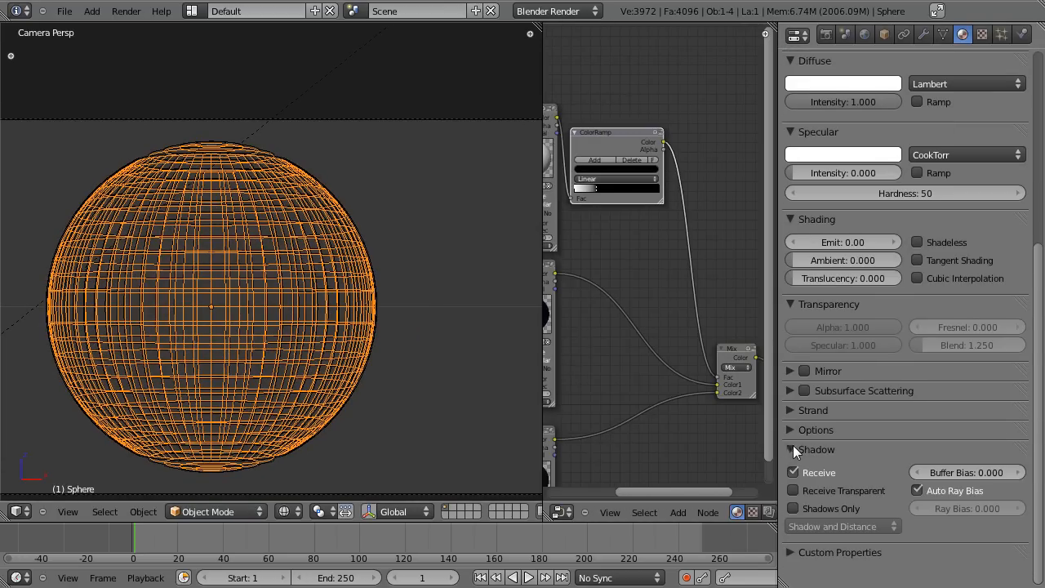
left_click(847, 493)
Enable Receive Transparent shadows on the day and night material nodes of the Earth as well
middle_click_drag(600, 293, 651, 227)
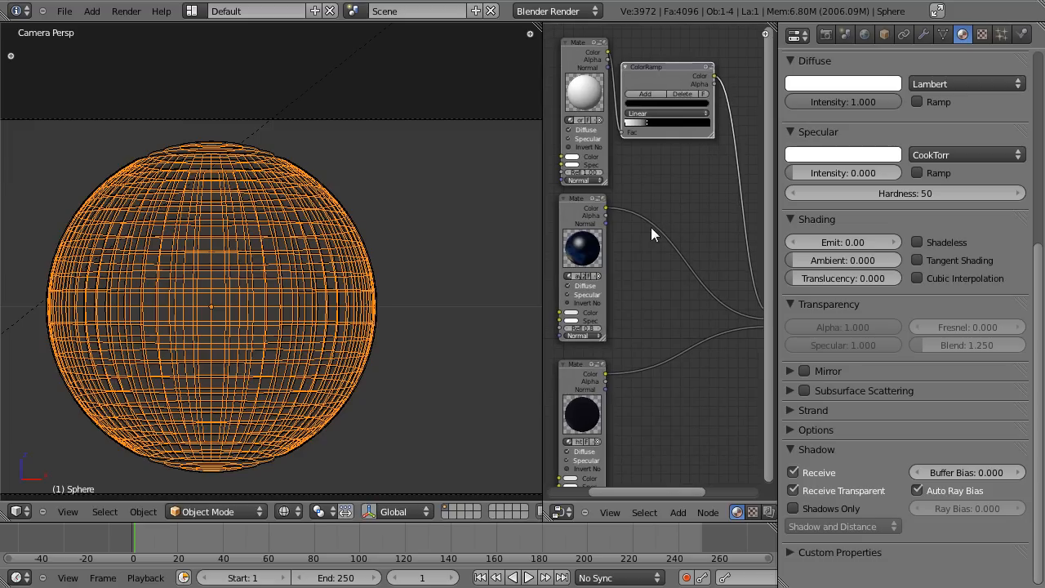
left_click(601, 241)
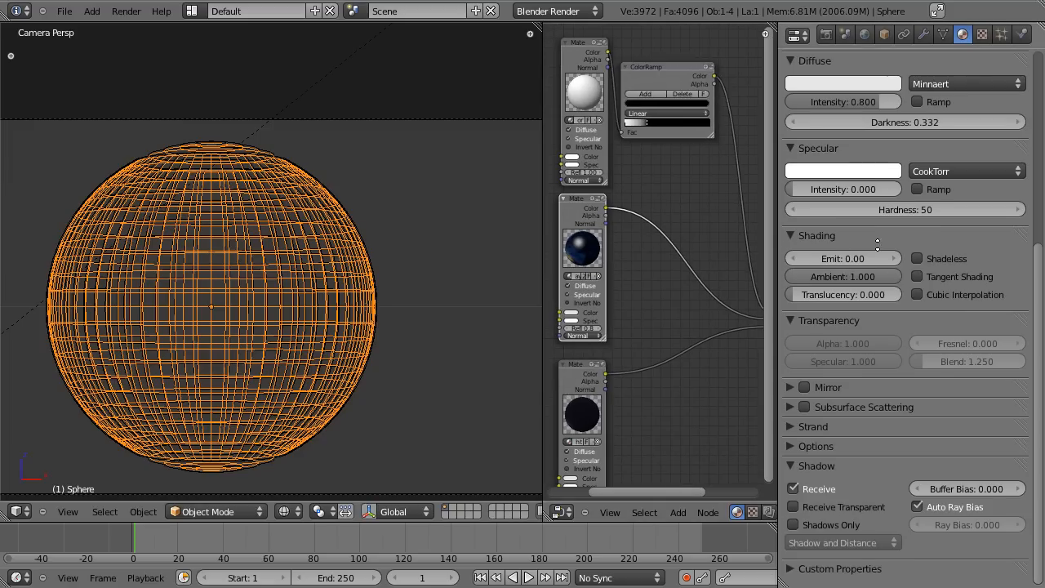
scroll(806, 490, "up", 4)
scroll(806, 499, "down", 4)
scroll(814, 512, "up", 6)
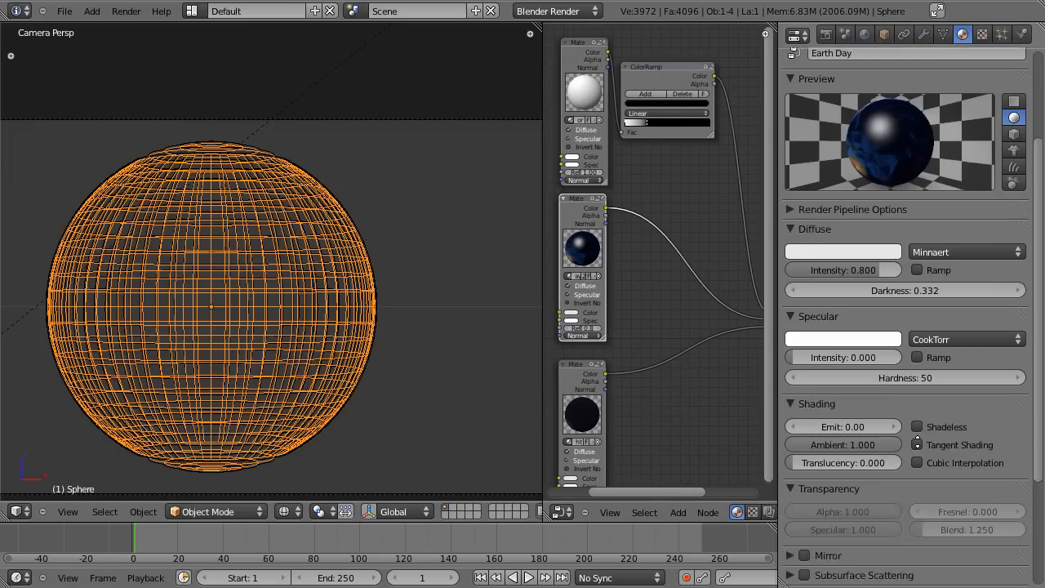
scroll(874, 380, "down", 6)
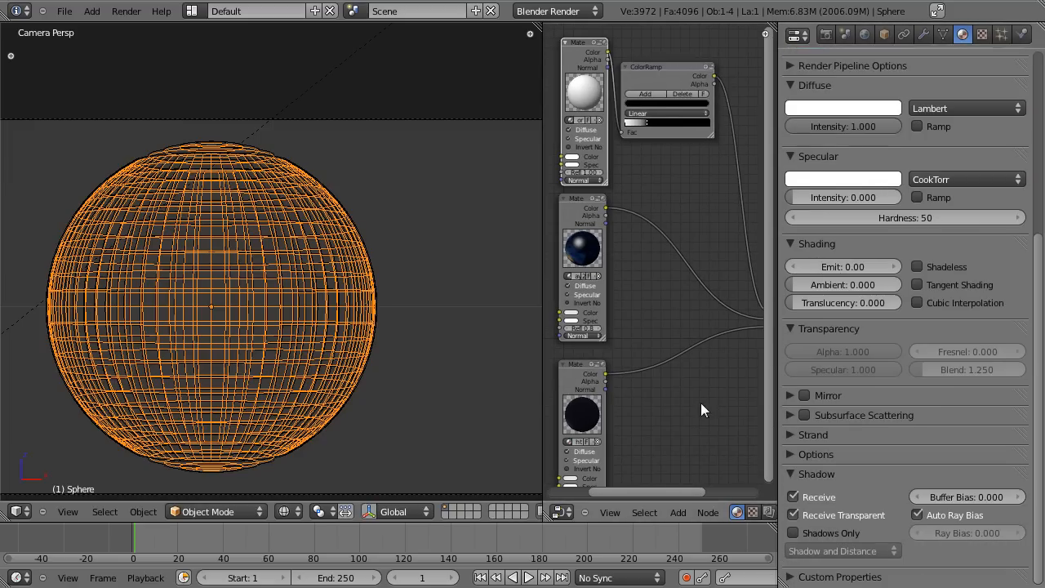
left_click(591, 254)
scroll(886, 445, "down", 1)
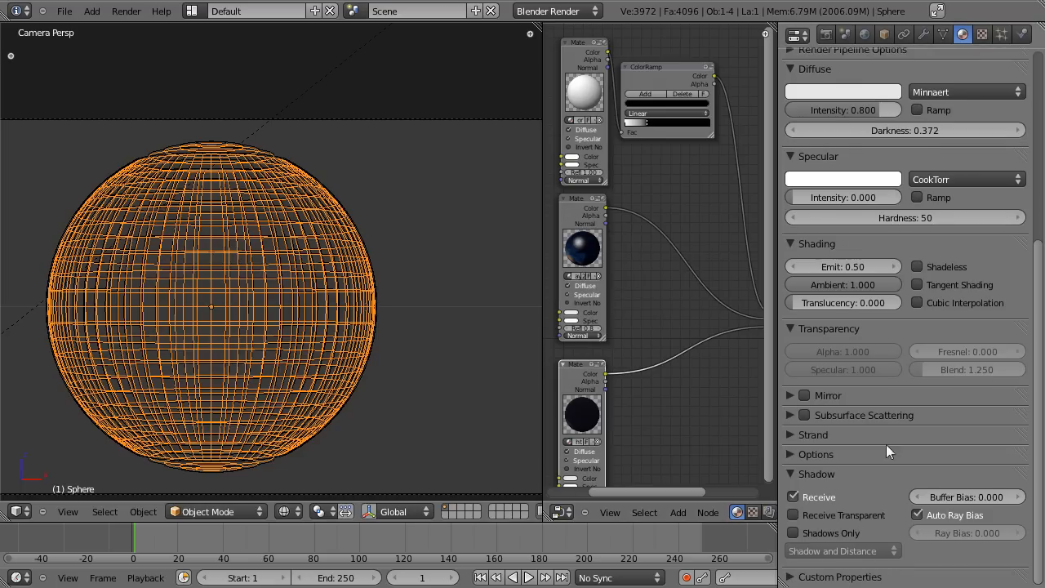
Save over the existing file and render the scene
key("ctrl+s")
left_click(454, 303)
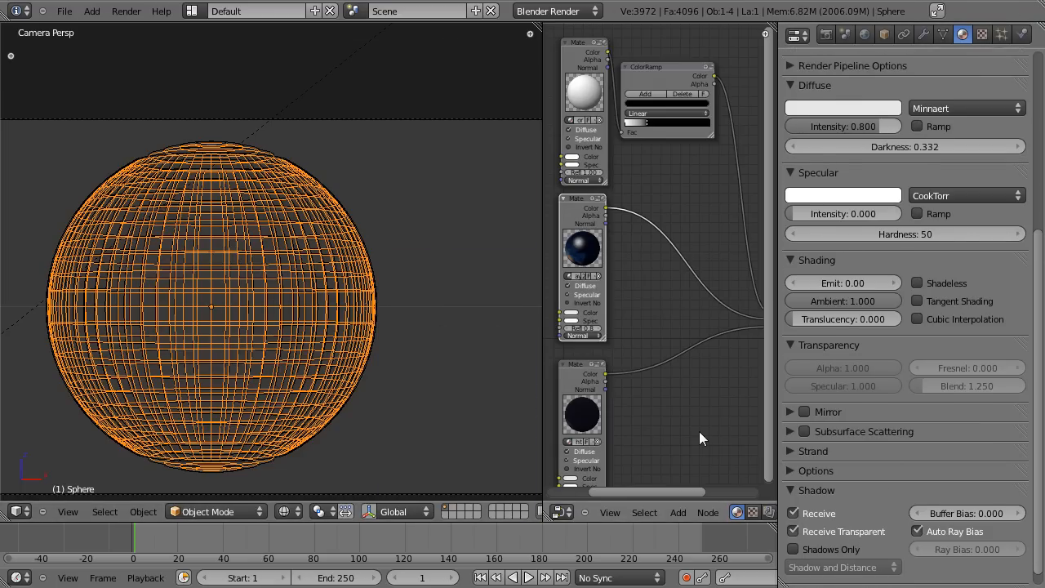
key("F12")
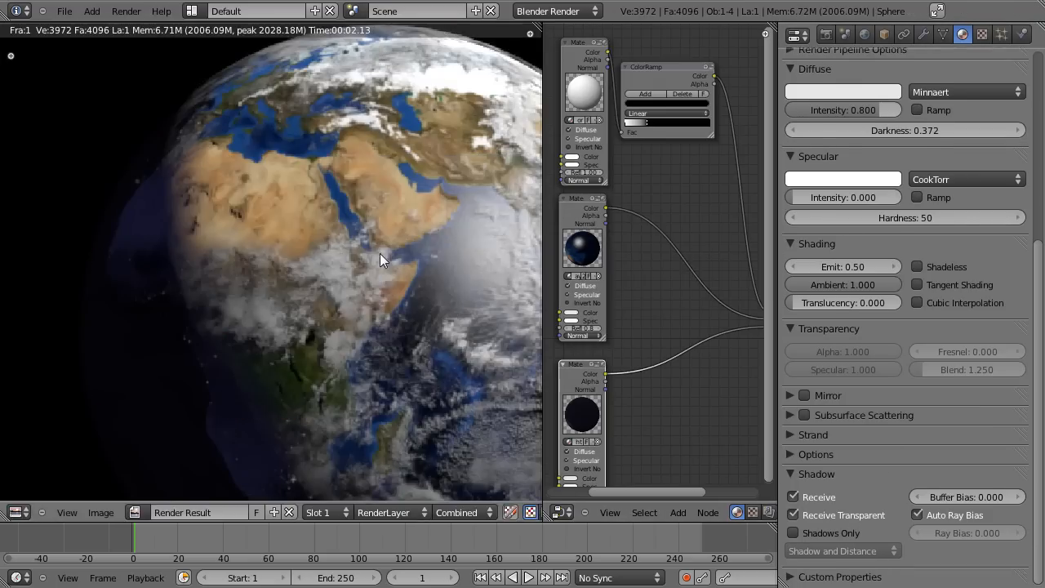
Examine the clouds and their shadows across the rendered globe up close and return to the 3D viewport
scroll(380, 260, "up", 5)
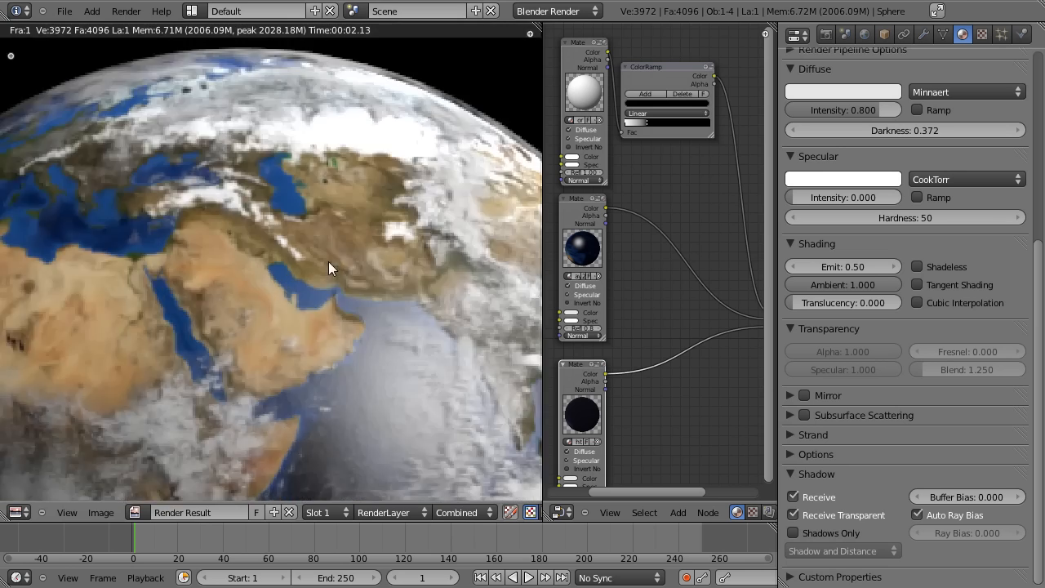
scroll(321, 244, "down", 5)
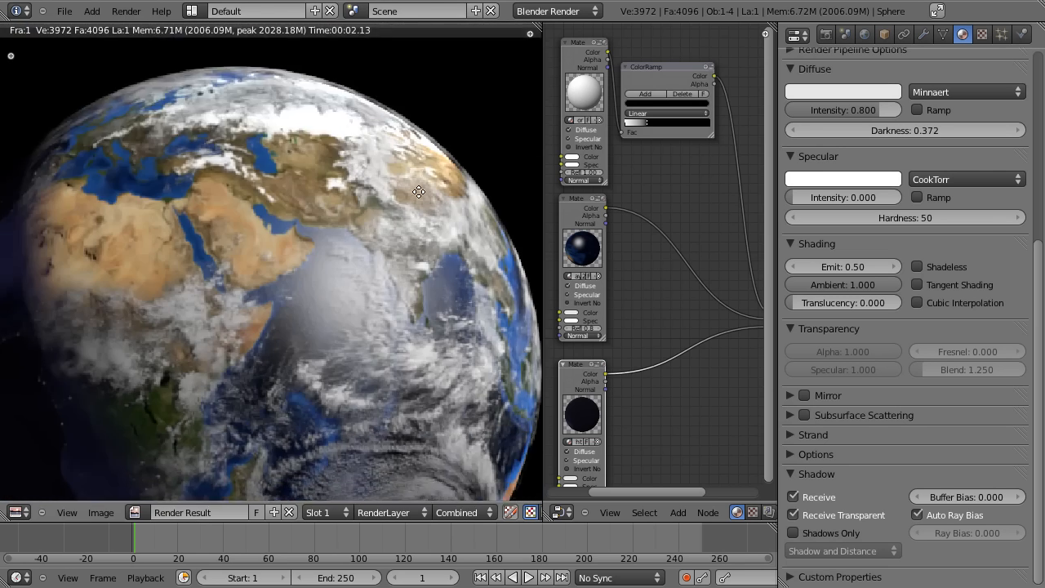
scroll(380, 205, "up", 5)
middle_click_drag(437, 218, 258, 309)
middle_click_drag(361, 210, 303, 327)
scroll(303, 327, "down", 3)
middle_click_drag(286, 285, 348, 267)
scroll(351, 282, "down", 1)
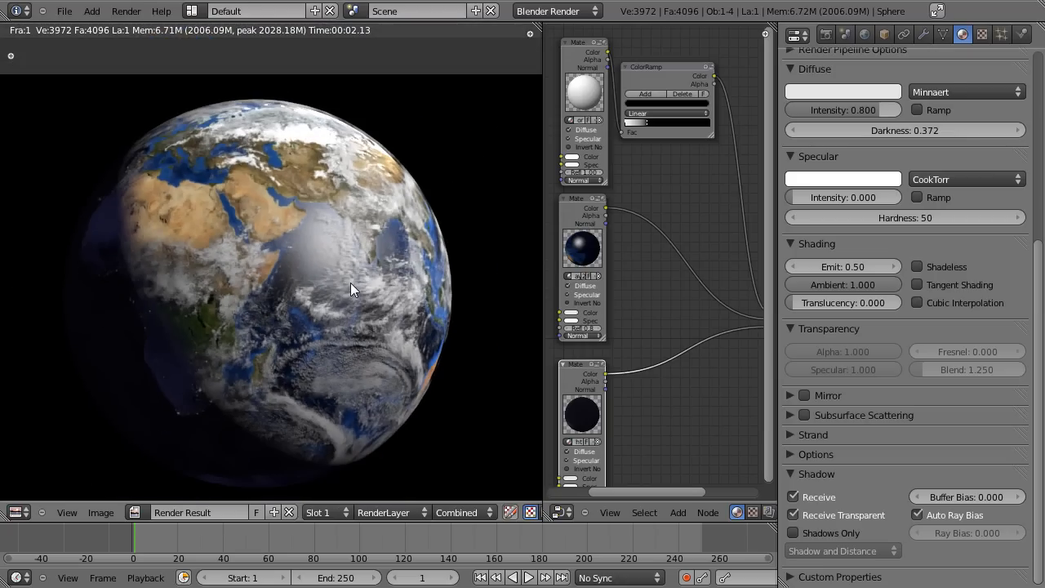
key("ctrl+s")
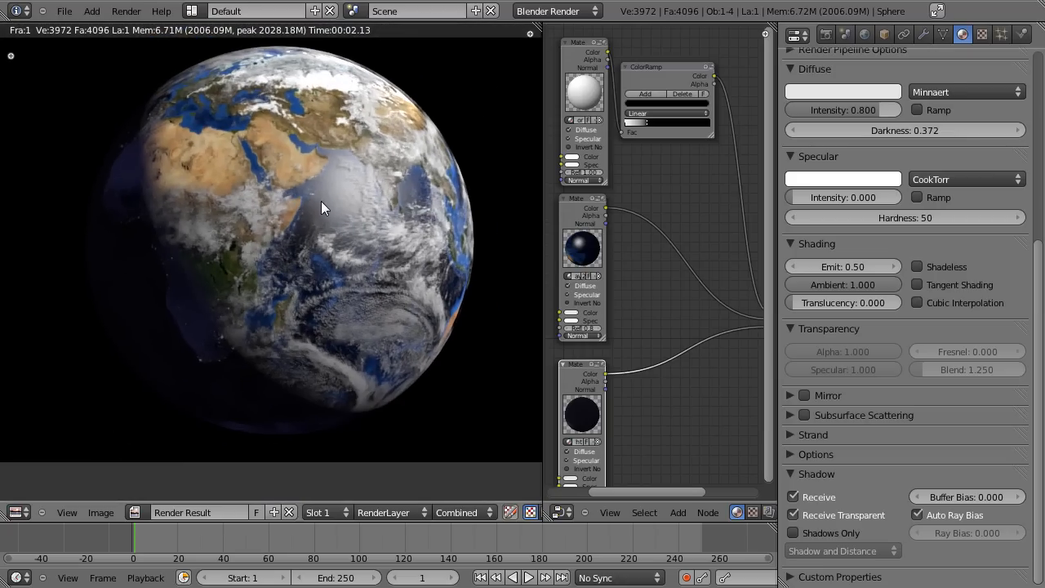
key("Escape")
Select the outer cloud sphere and duplicate it in place
right_click(353, 214)
scroll(360, 227, "up", 1)
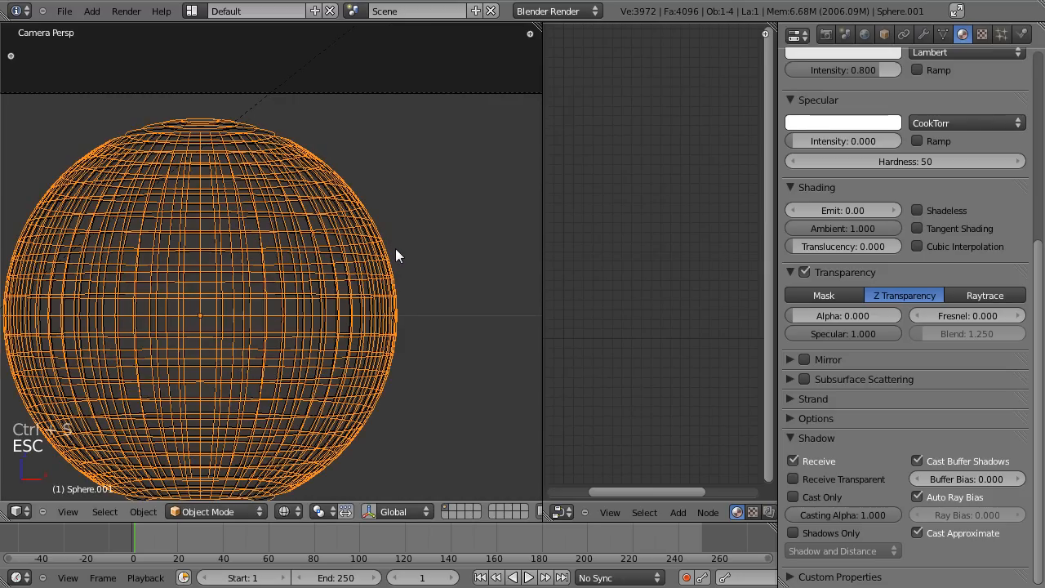
scroll(408, 239, "up", 1)
key("shift+d")
right_click(461, 210)
scroll(459, 176, "up", 2)
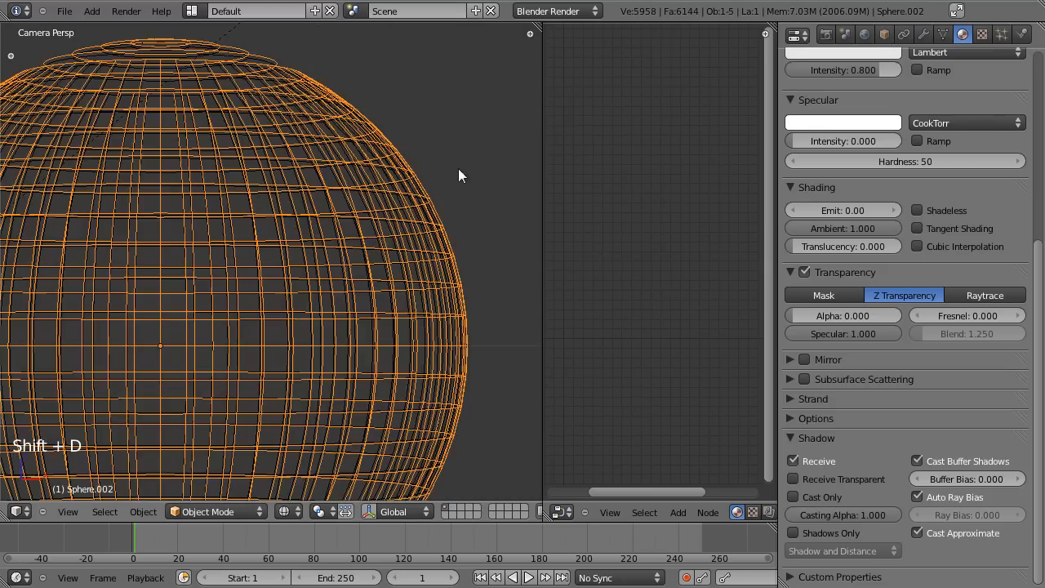
Scale the duplicated sphere up slightly to about 1.017, check its transform values, and save over the existing file
scroll(333, 291, "up", 3)
key("s")
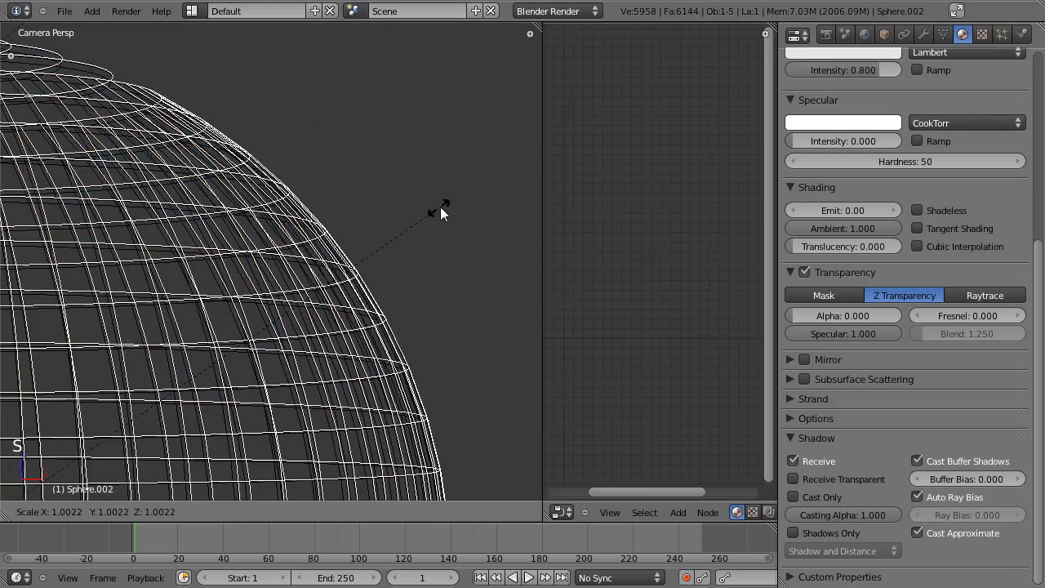
left_click(454, 204)
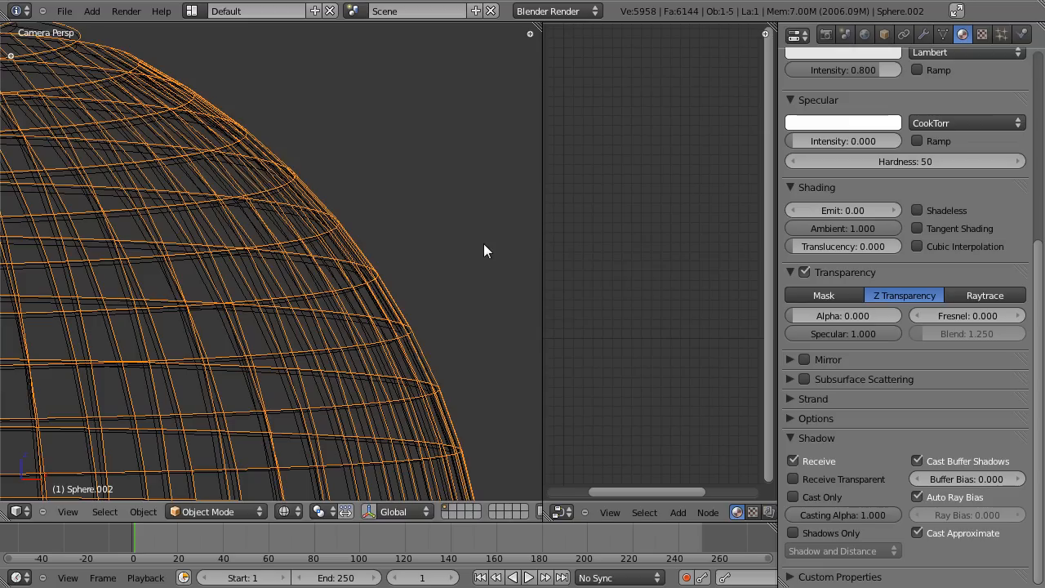
key("n")
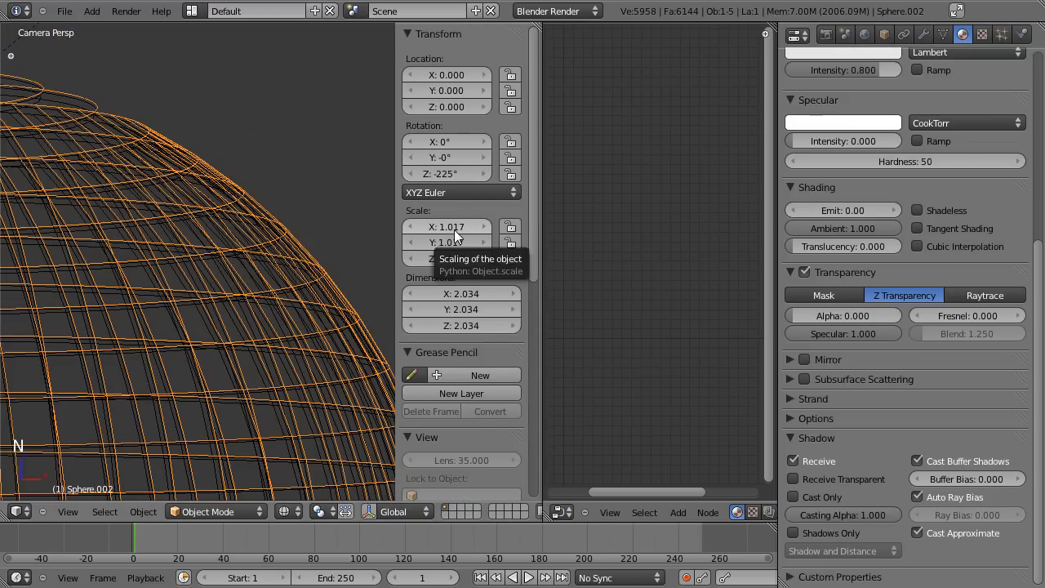
key("n")
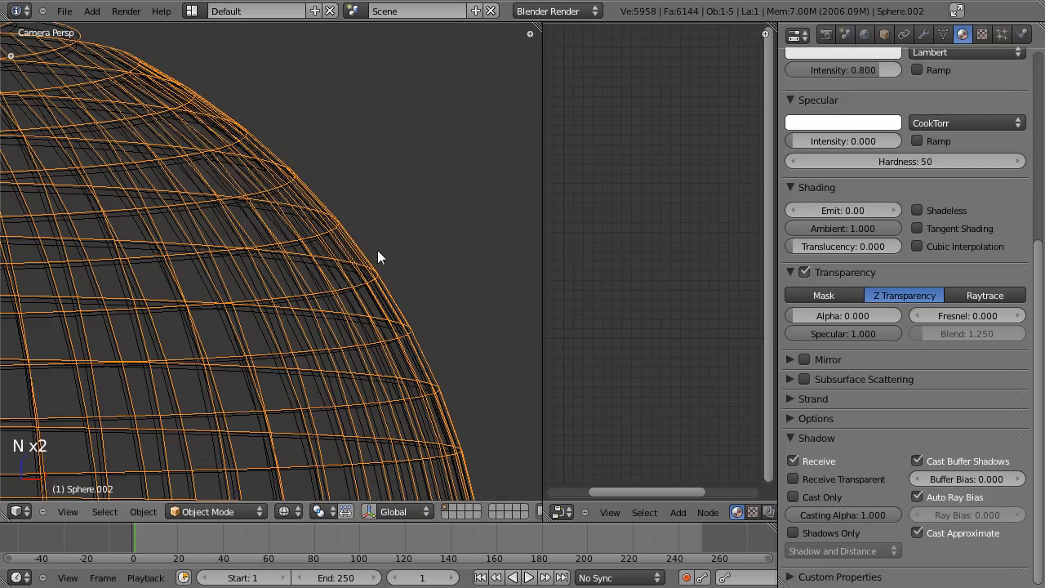
scroll(377, 250, "down", 1)
scroll(905, 319, "up", 8)
key("ctrl+s")
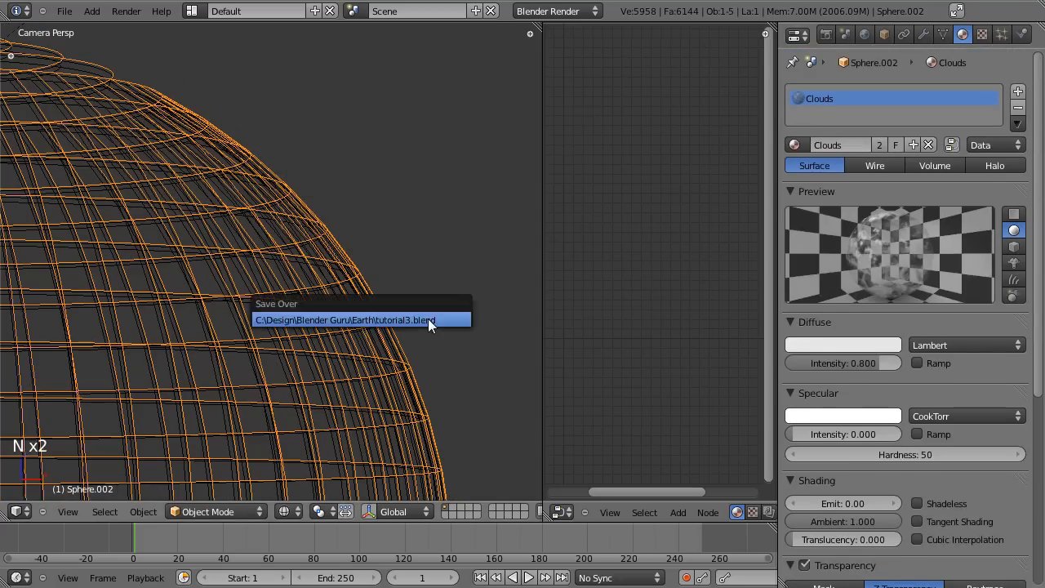
left_click(428, 318)
Replace the duplicate's Clouds material with a new one named Atmosphere and enable Z Transparency on it
left_click(928, 145)
left_click(866, 146)
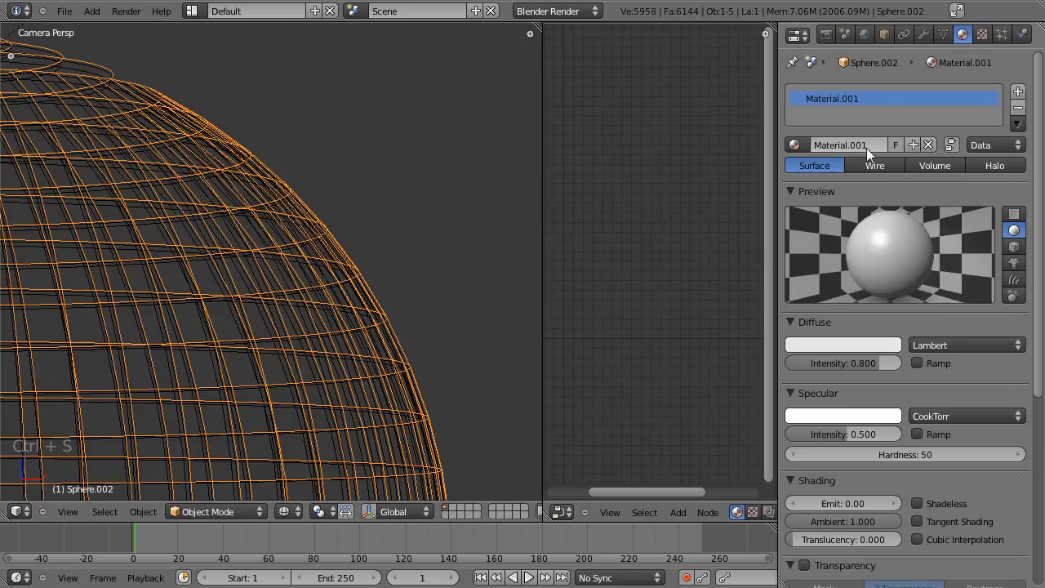
double_click(867, 146)
type("Atmosphere")
key("Return")
scroll(906, 323, "down", 5)
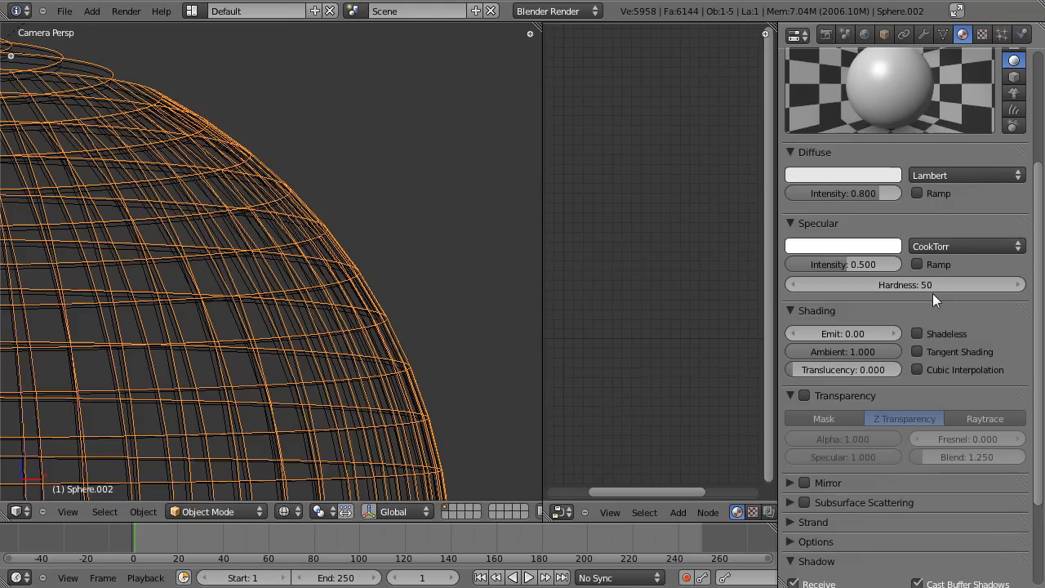
left_click(806, 396)
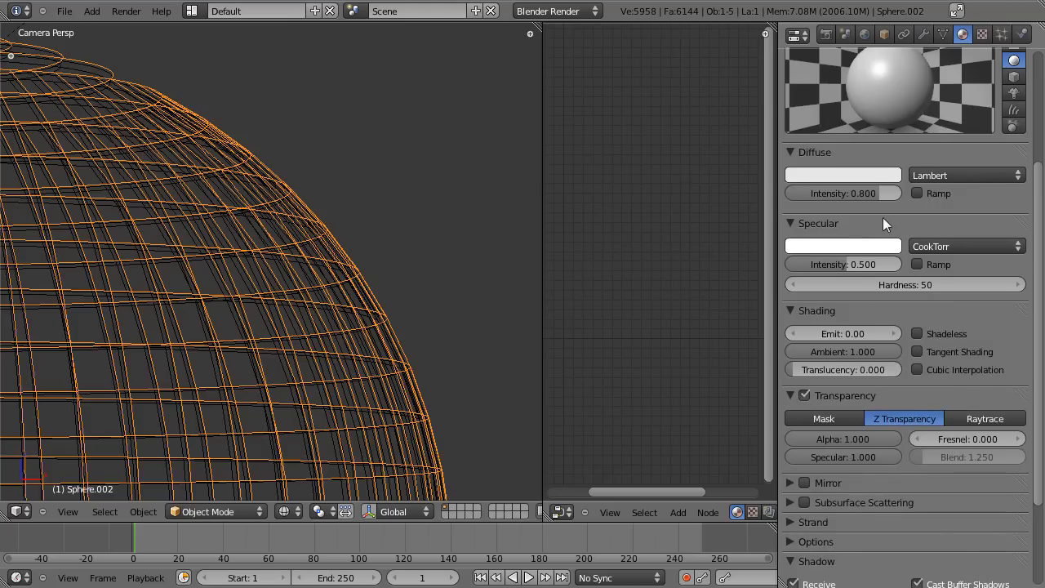
Enlarge the 3D viewport, bring up the render result to examine the globe's edge, and return to the viewport
scroll(883, 218, "up", 1)
left_click_drag(546, 296, 694, 292)
key("Home")
scroll(447, 315, "up", 2)
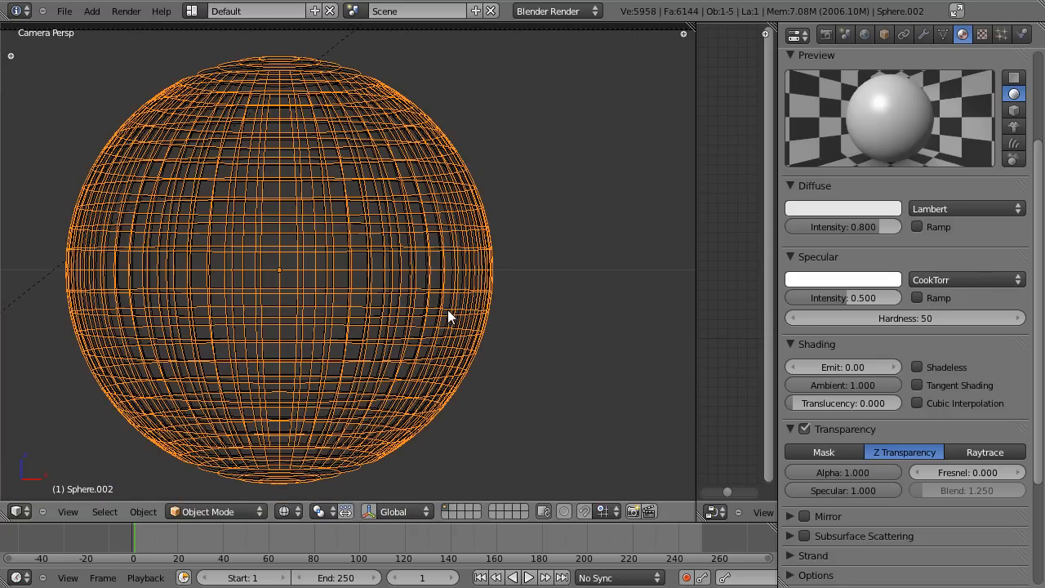
key("F12")
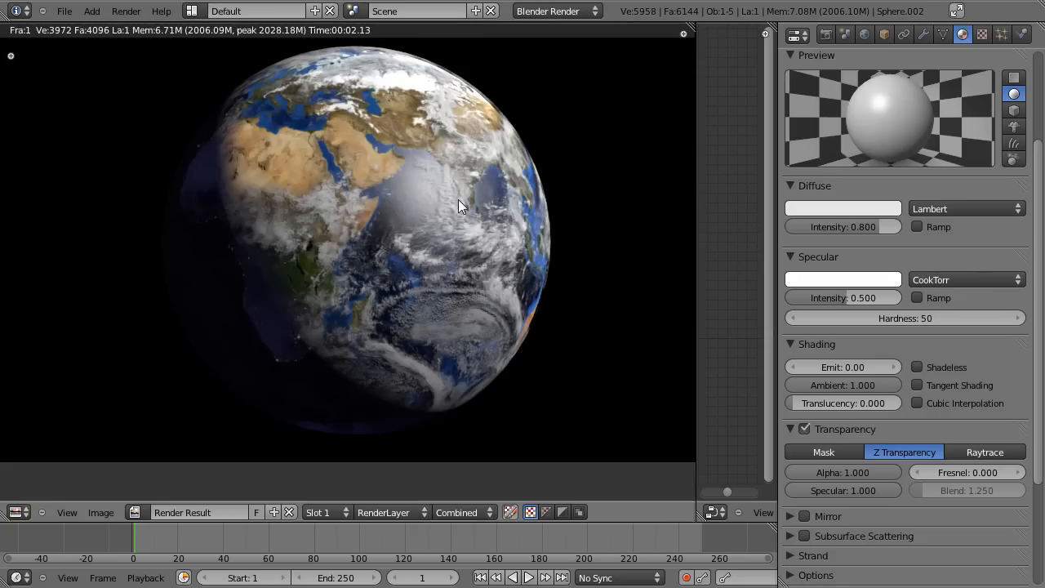
scroll(481, 212, "up", 2)
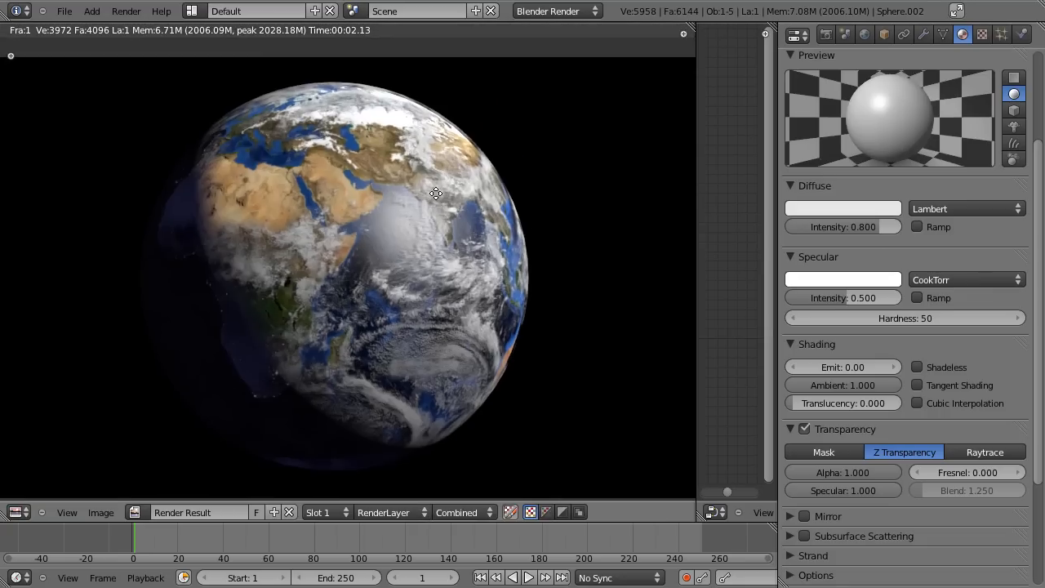
middle_click_drag(496, 220, 424, 288)
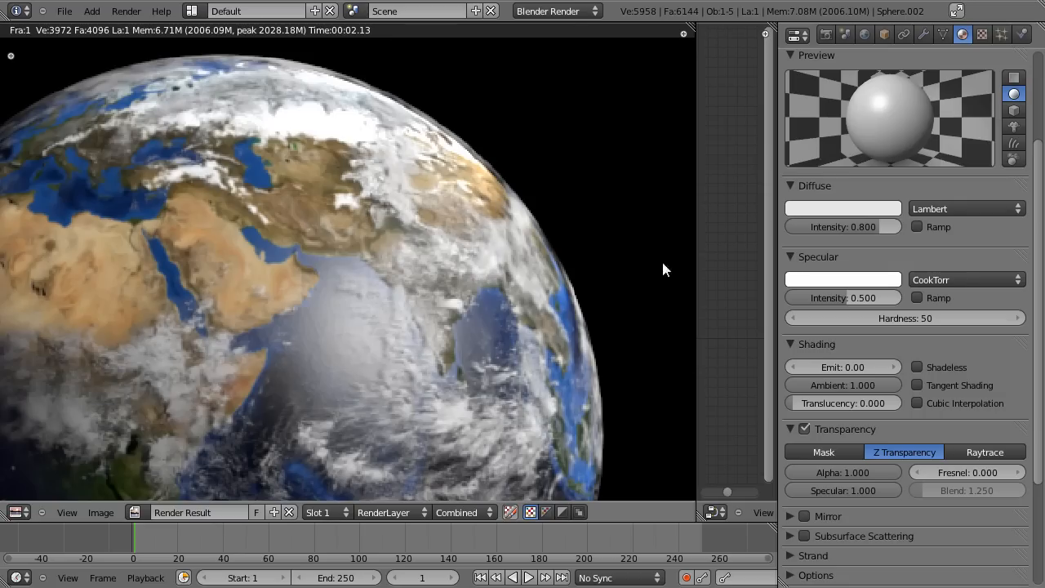
key("Escape")
key("Escape")
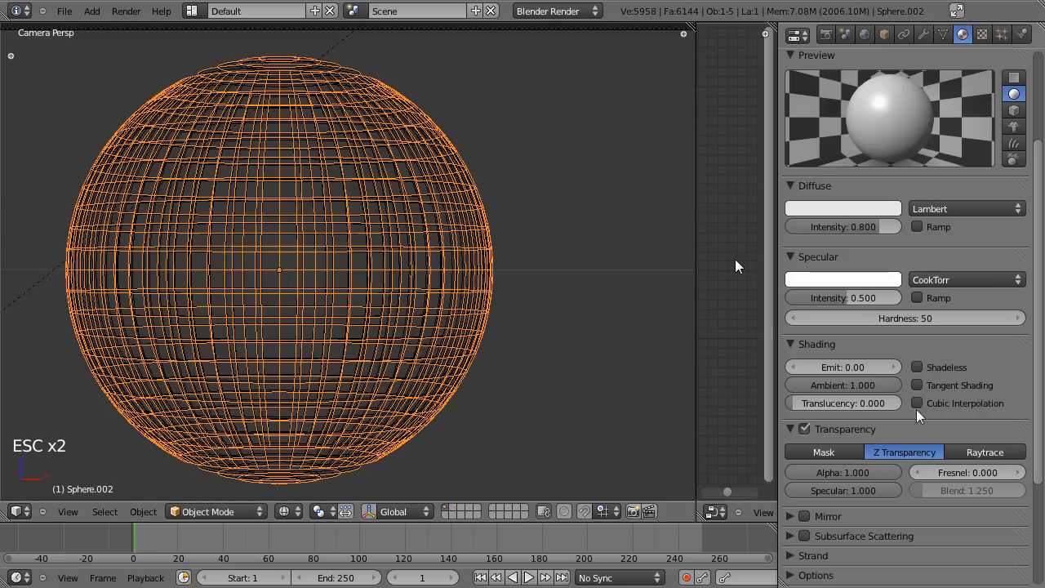
Set the Atmosphere material's transparency Fresnel to 1.5
scroll(923, 292, "up", 3)
scroll(875, 400, "down", 4)
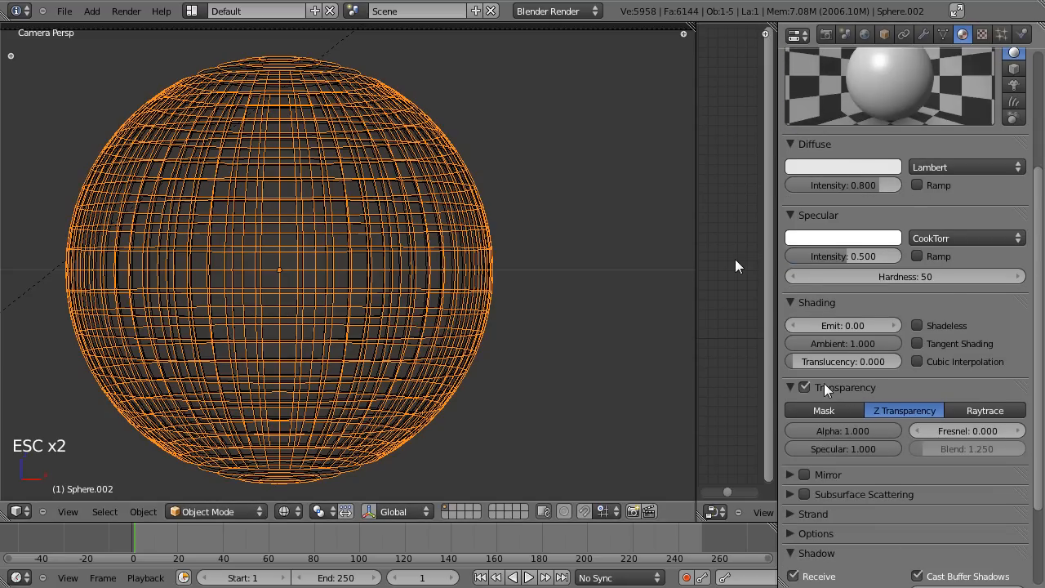
left_click(970, 430)
type("1.5")
key("Return")
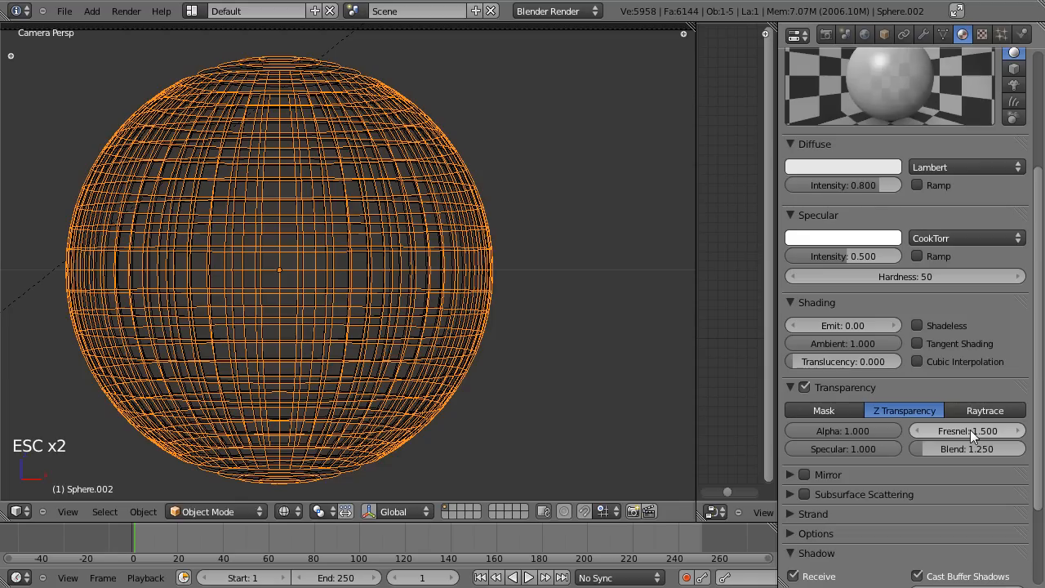
Set the Atmosphere material's Fresnel blend to about 1.653 and its specular intensity to 0
scroll(1005, 340, "up", 3)
left_click_drag(976, 541, 989, 537)
left_click_drag(889, 347, 766, 339)
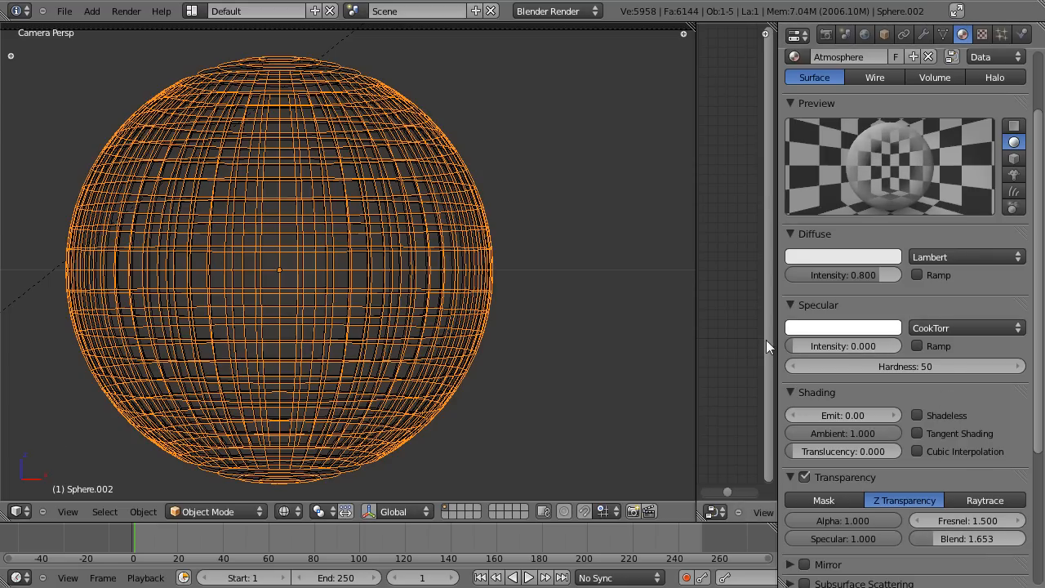
Set the Atmosphere material's diffuse color to blue, RGB 0, 0.303, 0.8, and render the globe
left_click(858, 257)
left_click_drag(835, 68, 859, 50)
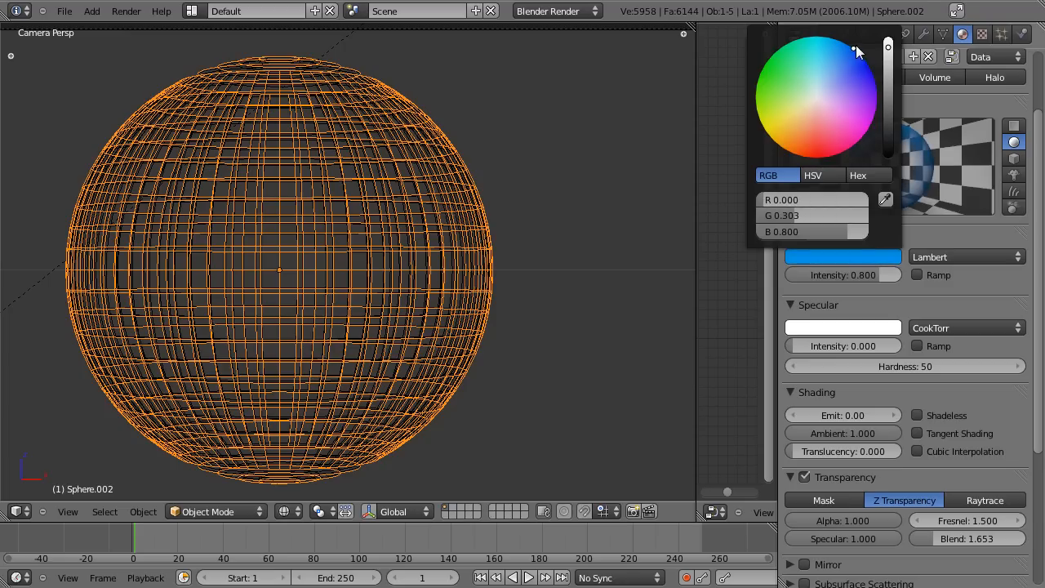
left_click(839, 256)
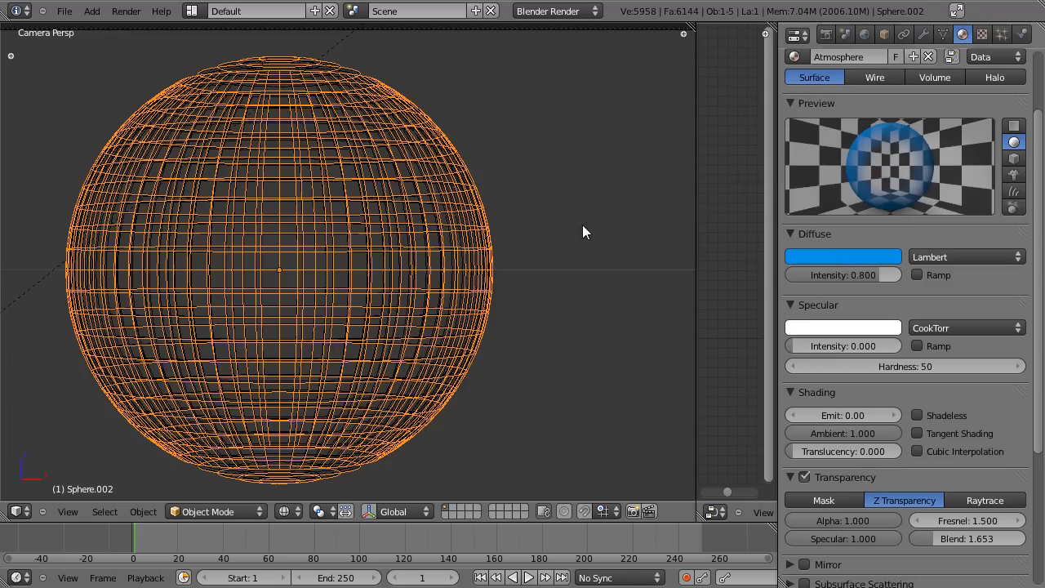
key("shift+z")
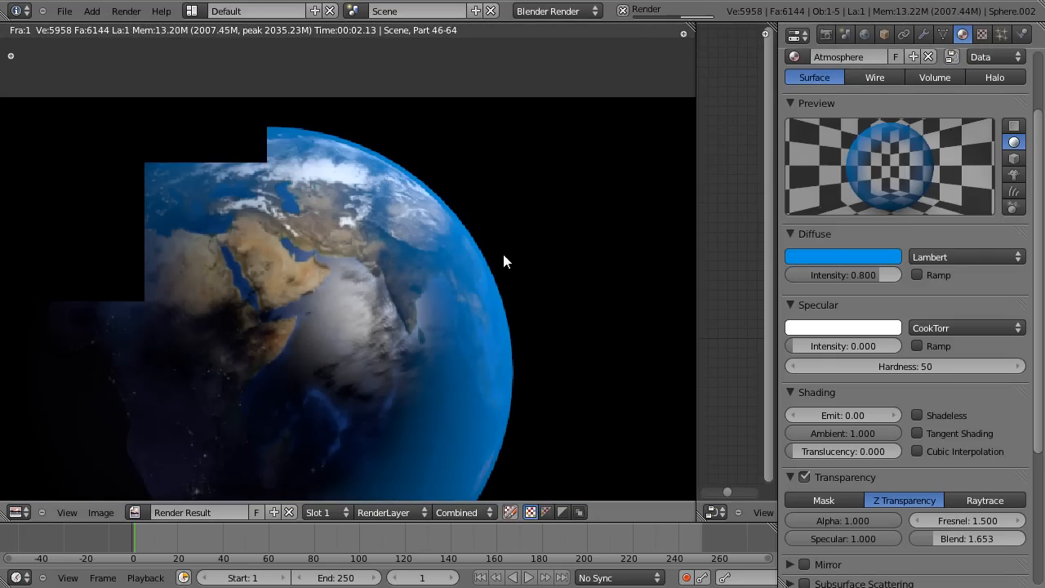
scroll(452, 144, "up", 1)
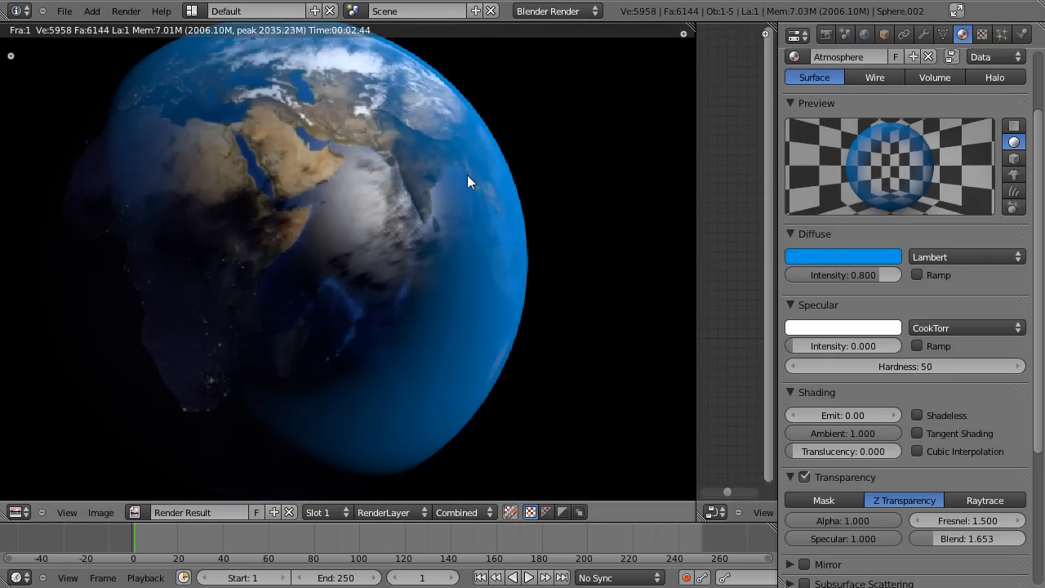
key("Escape")
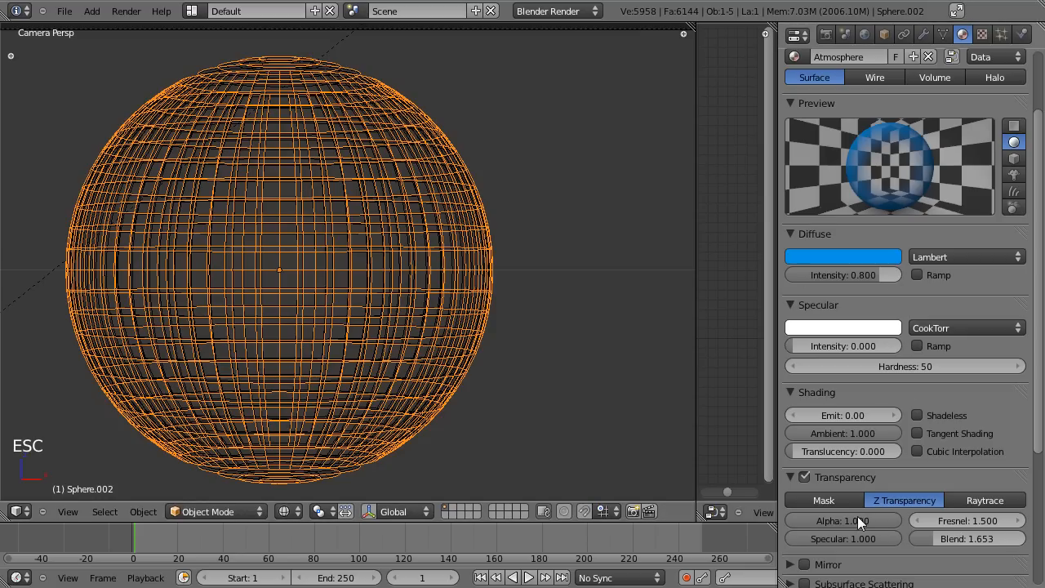
Set the Atmosphere material's alpha to 0.5 and render the globe to examine the atmosphere around its edge
key("F11")
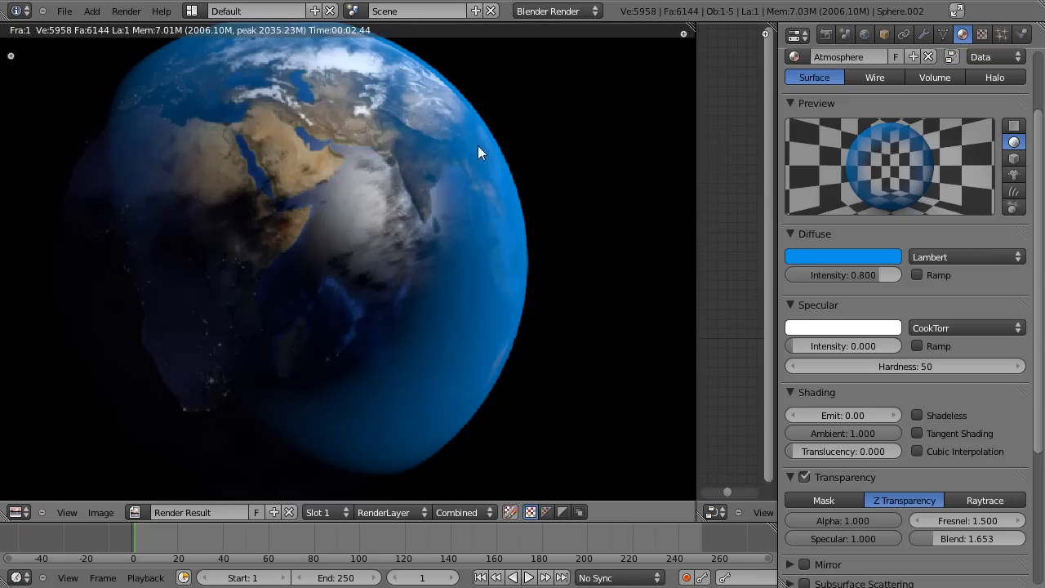
scroll(539, 214, "up", 1)
key("Escape")
left_click_drag(832, 517, 796, 513)
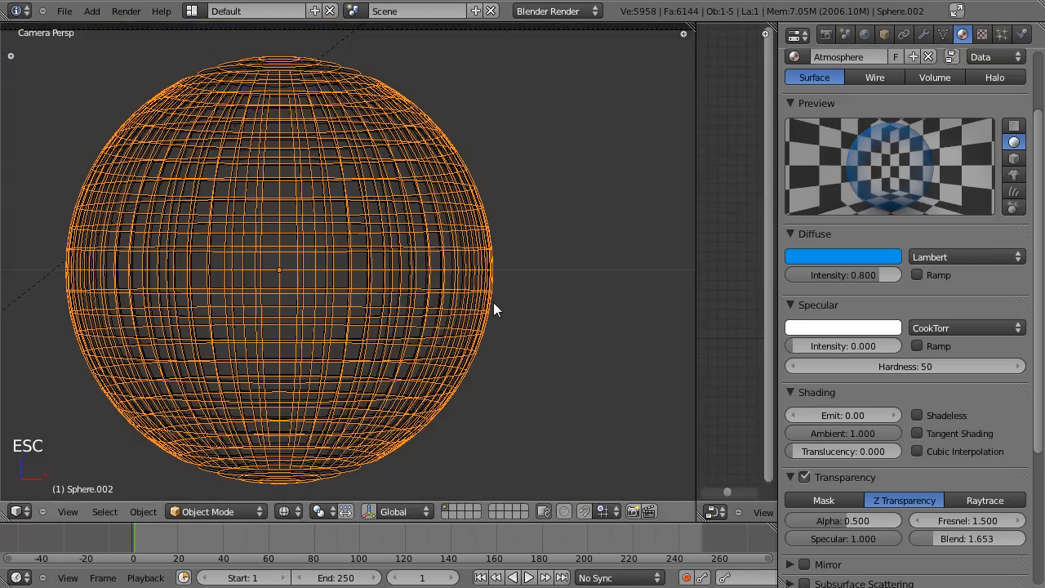
key("F12")
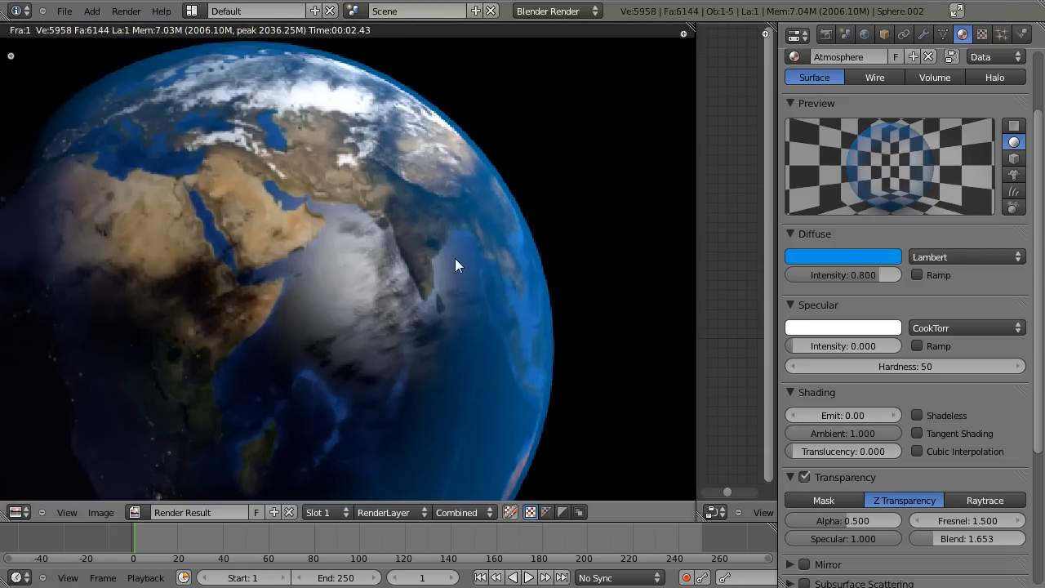
scroll(455, 258, "down", 1)
scroll(432, 311, "up", 2)
middle_click_drag(416, 311, 586, 290)
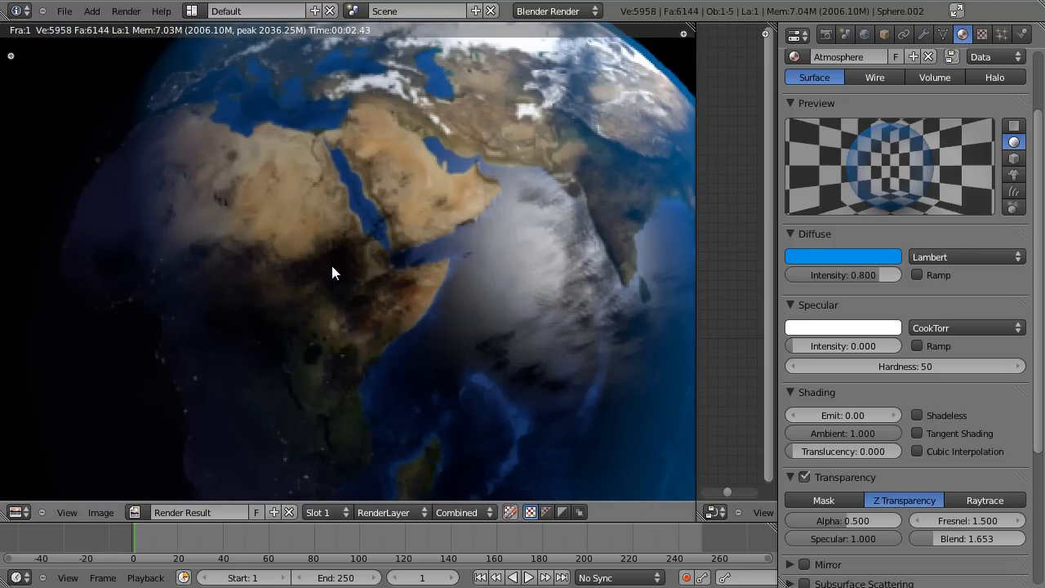
key("Escape")
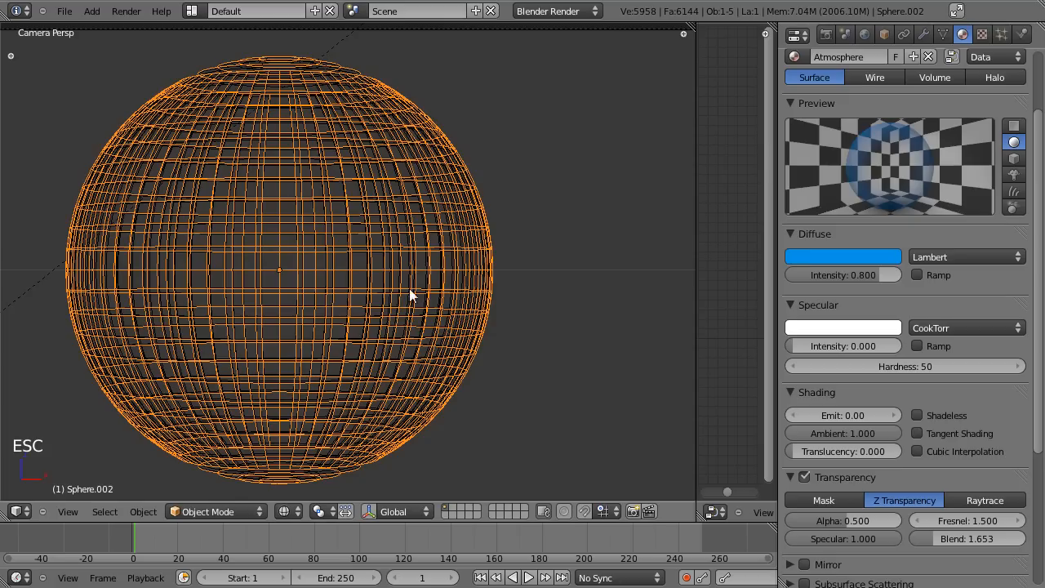
Enable receiving transparent shadows on the cloud sphere's Clouds material and render the globe
right_click(463, 169)
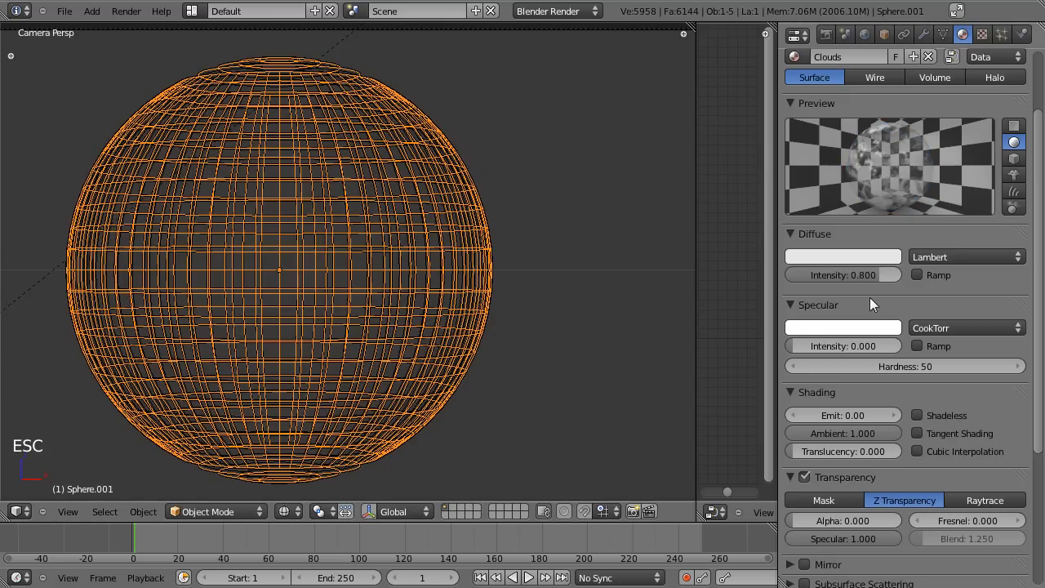
scroll(828, 373, "down", 6)
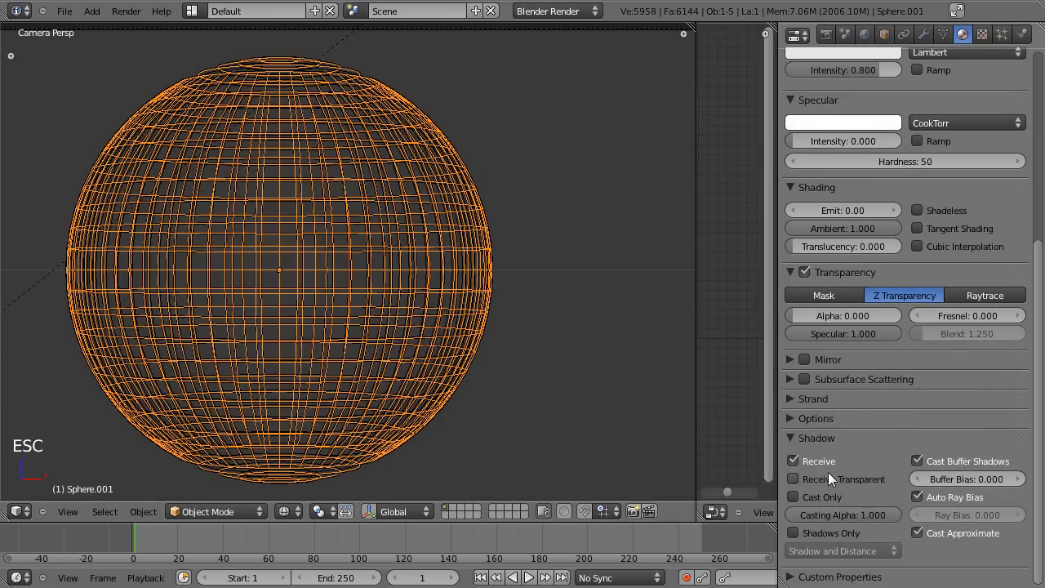
key("F12")
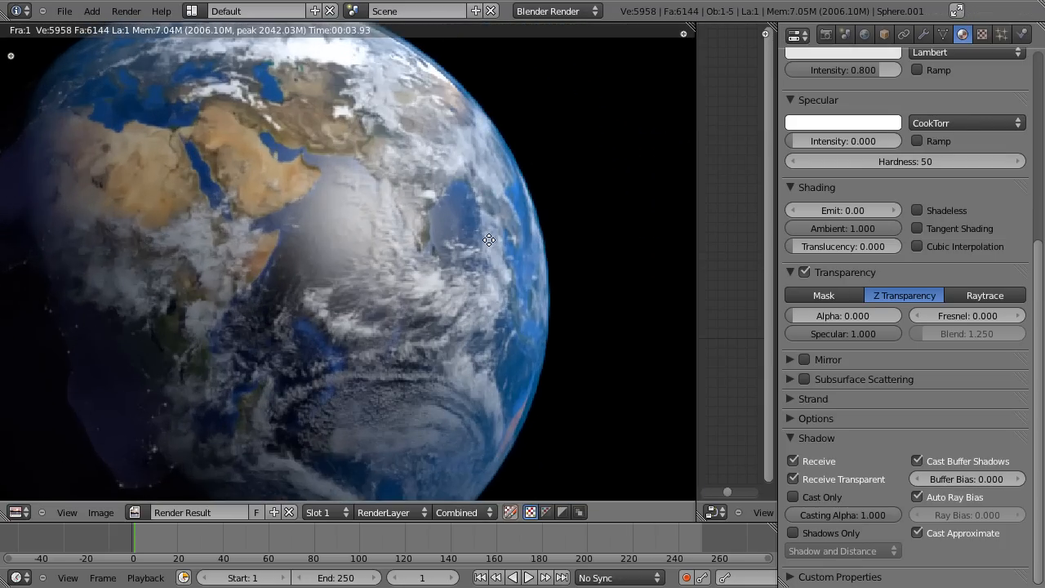
key("Escape")
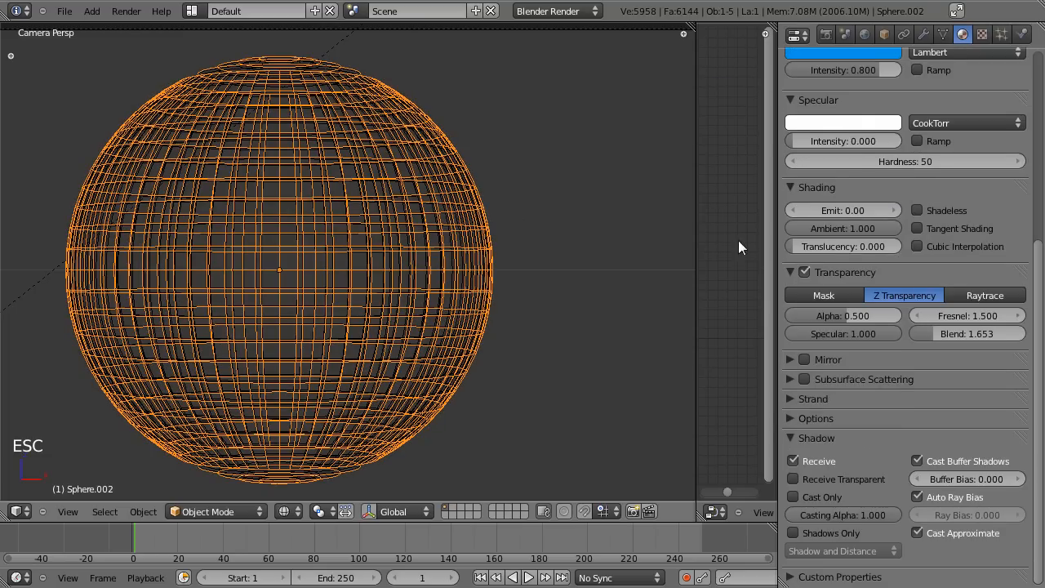
Set the Atmosphere material's alpha to 0.7 and save over tutorial3.blend
scroll(886, 445, "up", 6)
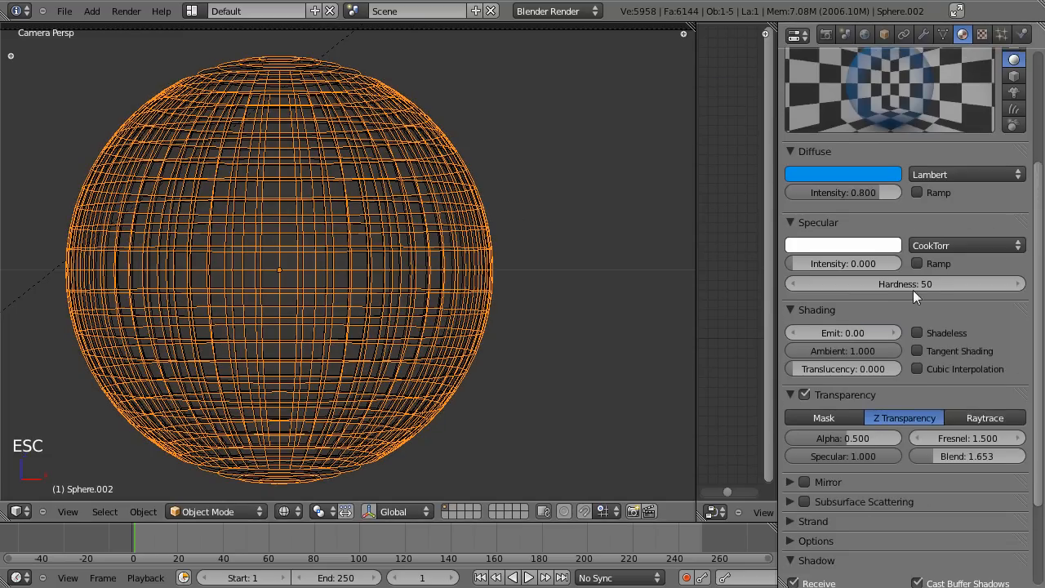
left_click(886, 473)
type("0.7")
key("Return")
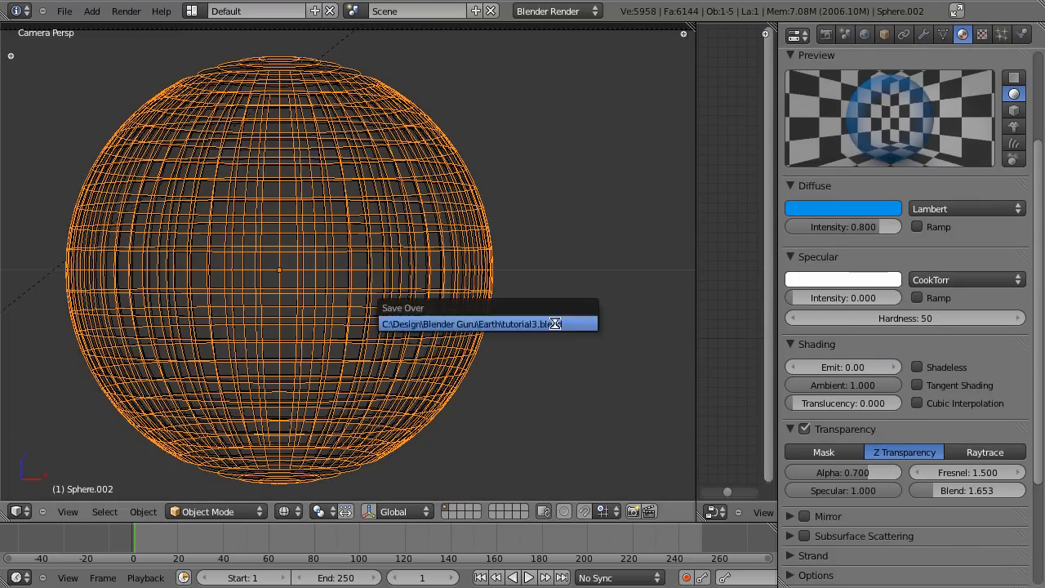
Fine-tune the Atmosphere material's Fresnel blend to about 1.681 using test renders, and save the file
left_click_drag(996, 484, 995, 489)
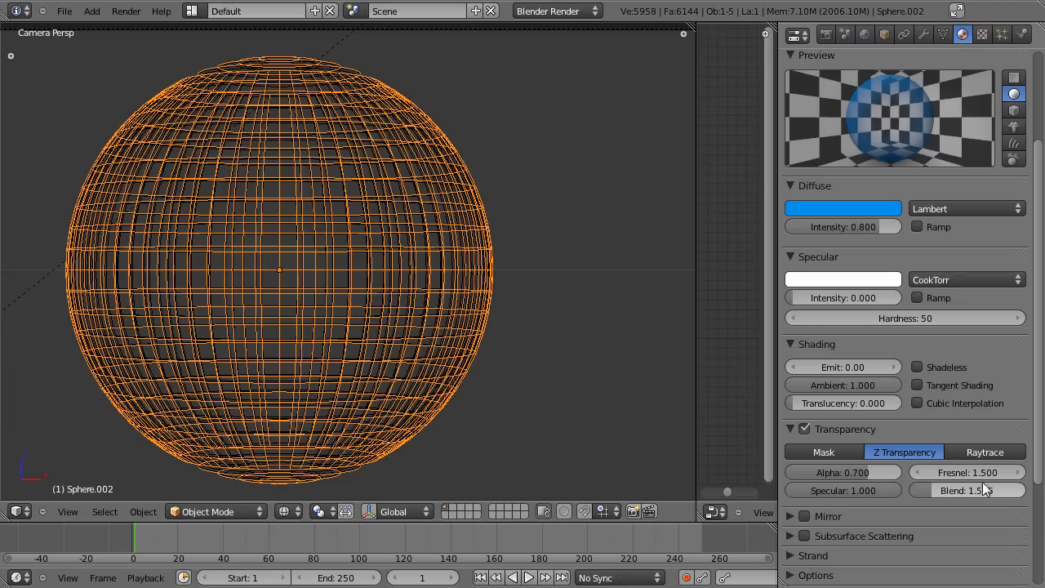
key("F12")
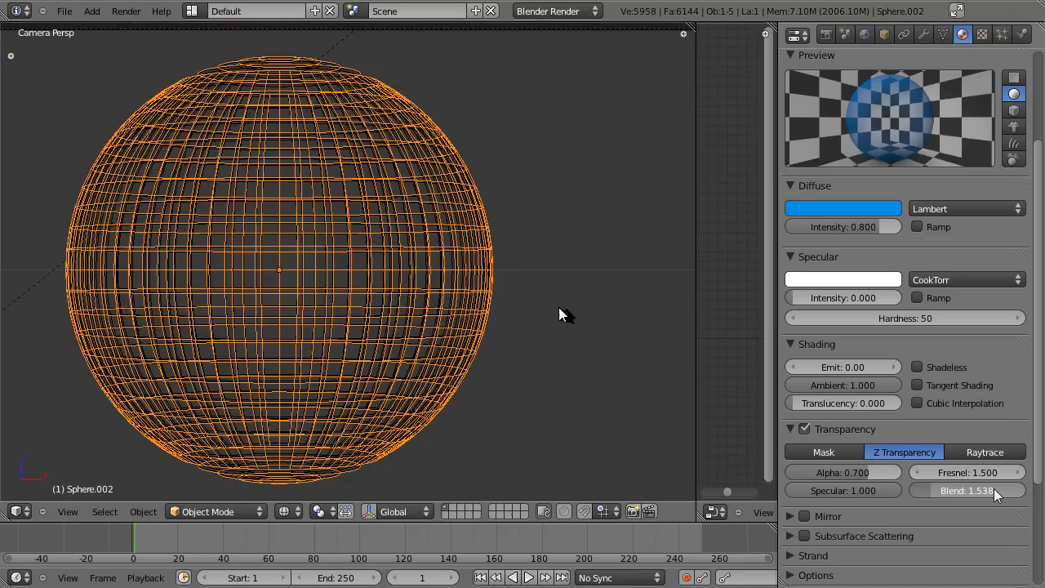
key("F12")
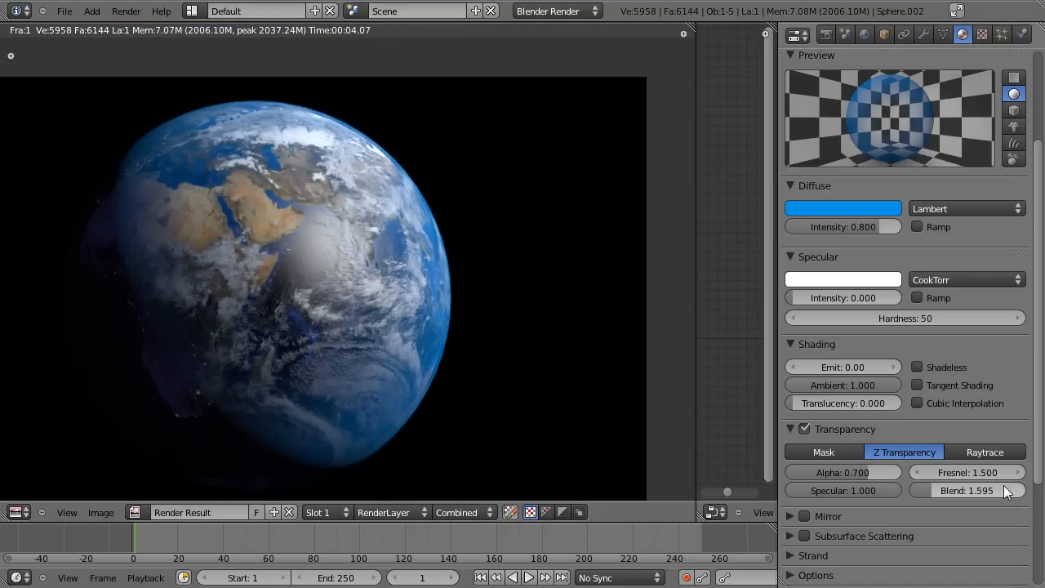
left_click(1003, 486)
key("Return")
left_click_drag(982, 492, 984, 492)
key("ctrl+s")
left_click(530, 316)
key("F12")
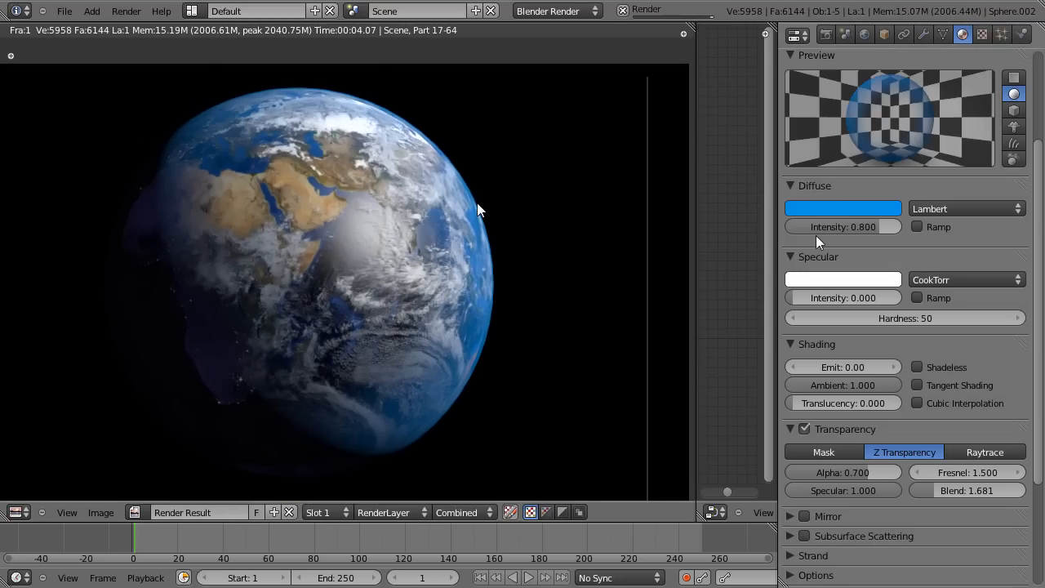
Try a more cyan diffuse color for the Atmosphere material, RGB 0, 0.513, 0.8, and render it
left_click(839, 208)
left_click(852, 211)
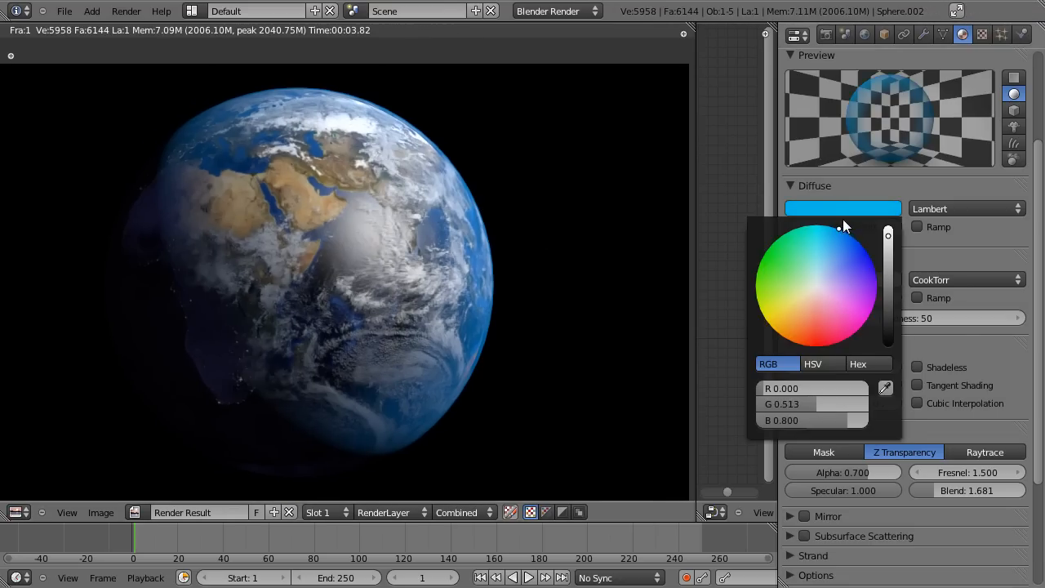
key("F12")
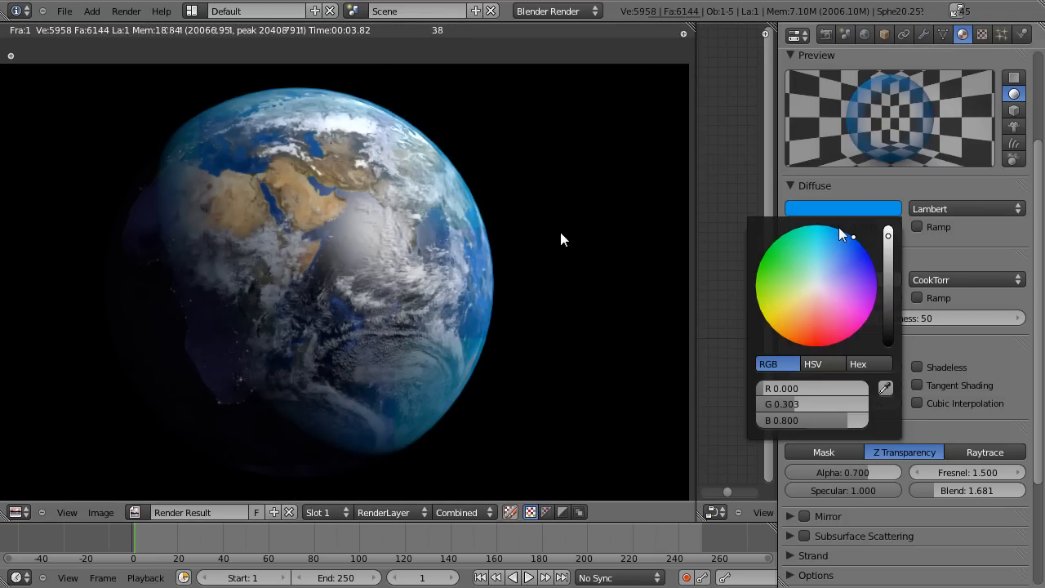
Try a deeper blue diffuse color for the Atmosphere material, RGB 0, 0.181, 0.8, and render the globe
key("Escape")
left_click(846, 207)
left_click(845, 207)
left_click(841, 213)
left_click_drag(844, 233, 868, 239)
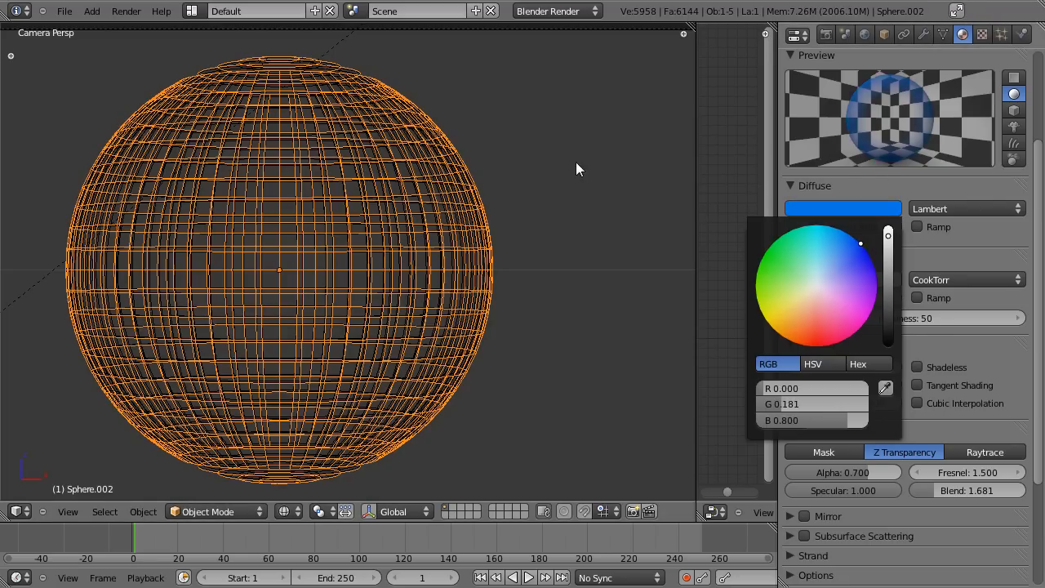
key("F12")
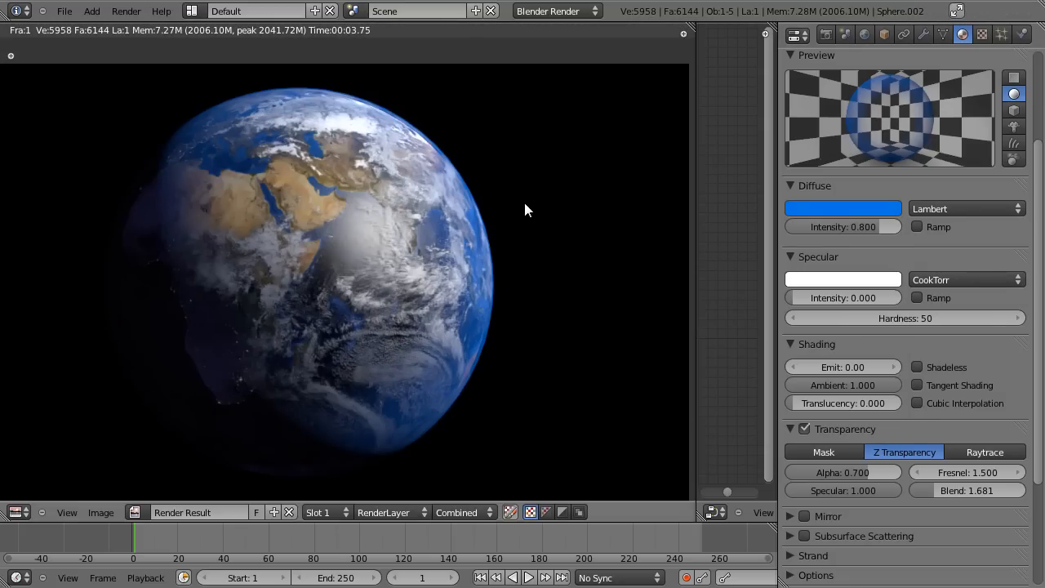
Shift the Atmosphere material's diffuse color to a slightly lighter blue and render the globe to check it
left_click(847, 208)
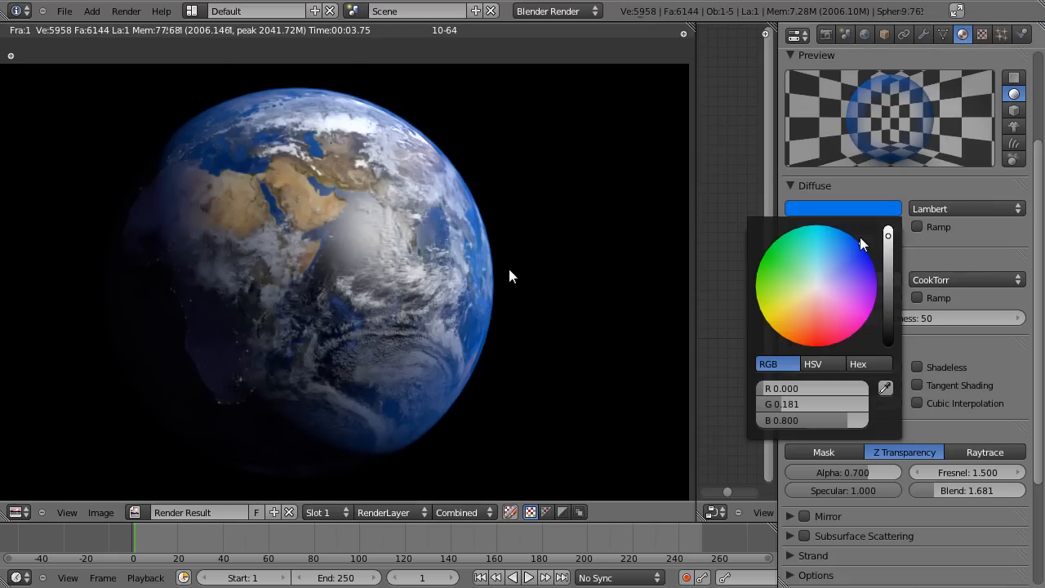
key("F12")
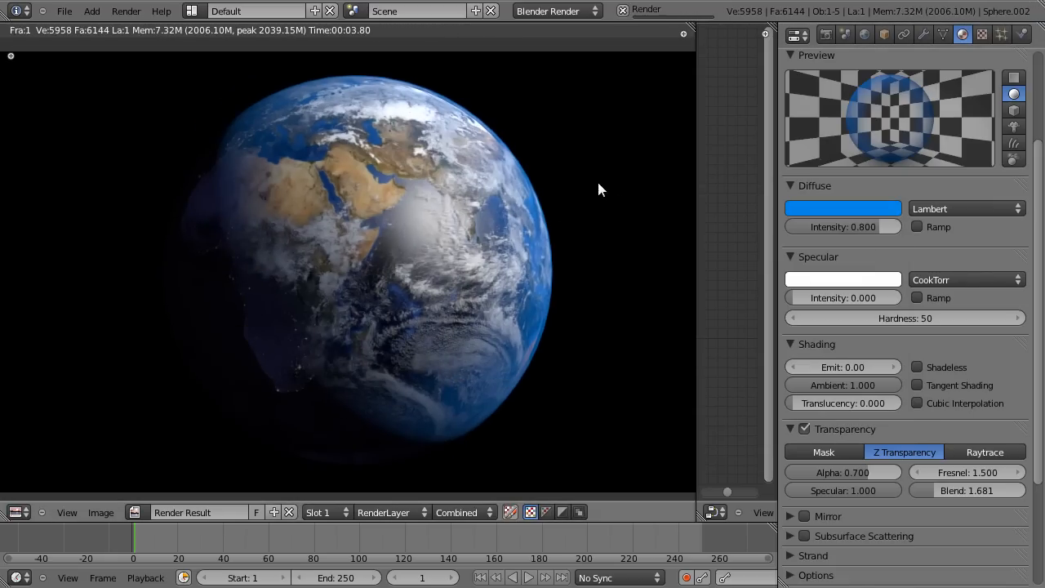
middle_click_drag(580, 217, 553, 196)
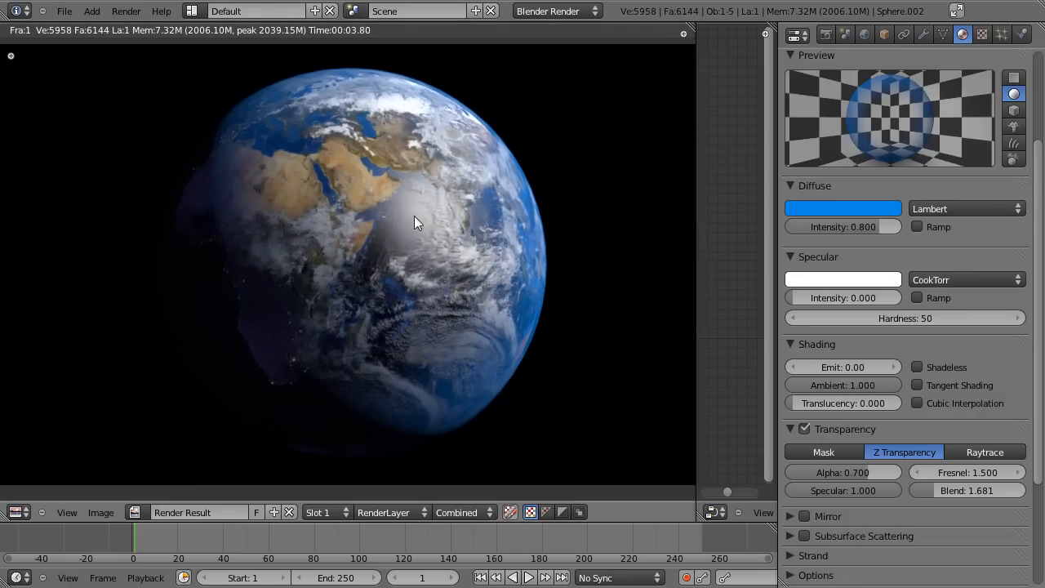
key("Escape")
Save the file and widen the 3D viewport around the camera view
scroll(500, 247, "down", 1)
middle_click_drag(525, 269, 562, 249, "shift")
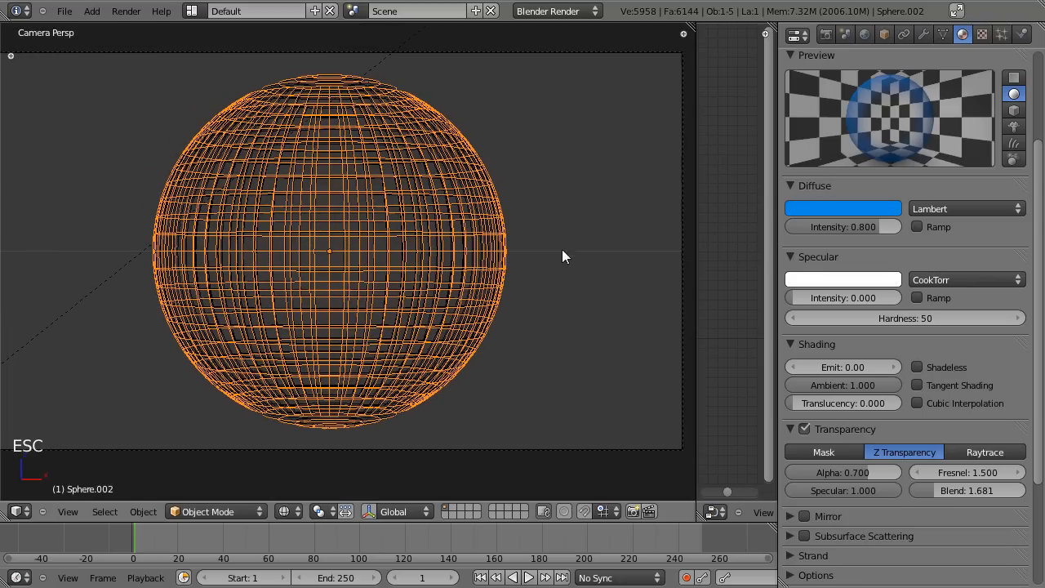
key("ctrl+s")
left_click_drag(696, 91, 733, 93)
middle_click_drag(643, 112, 647, 114, "shift")
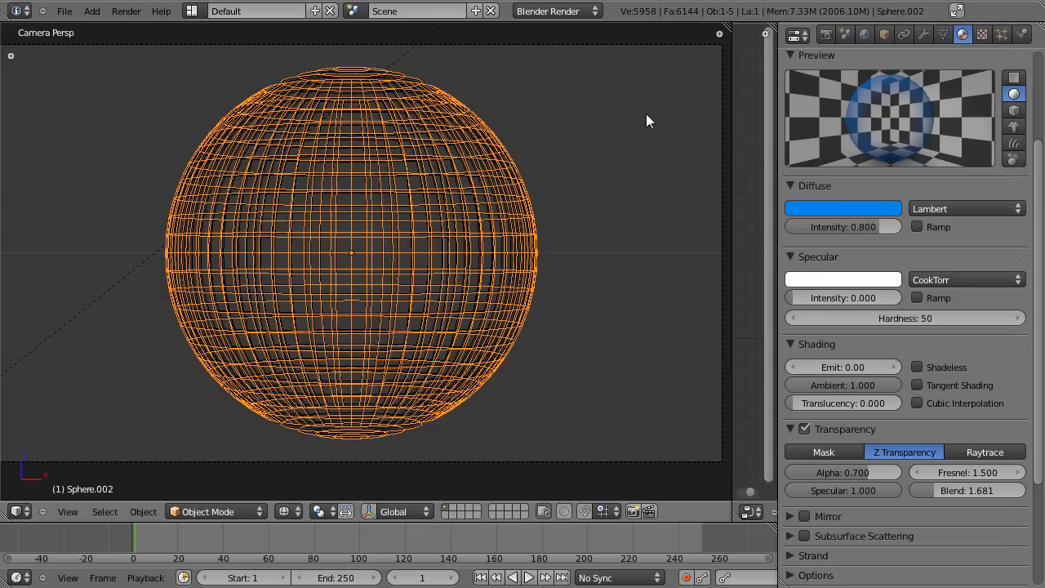
Enable Stars in the world settings and show the star options
left_click(864, 36)
scroll(921, 201, "down", 3)
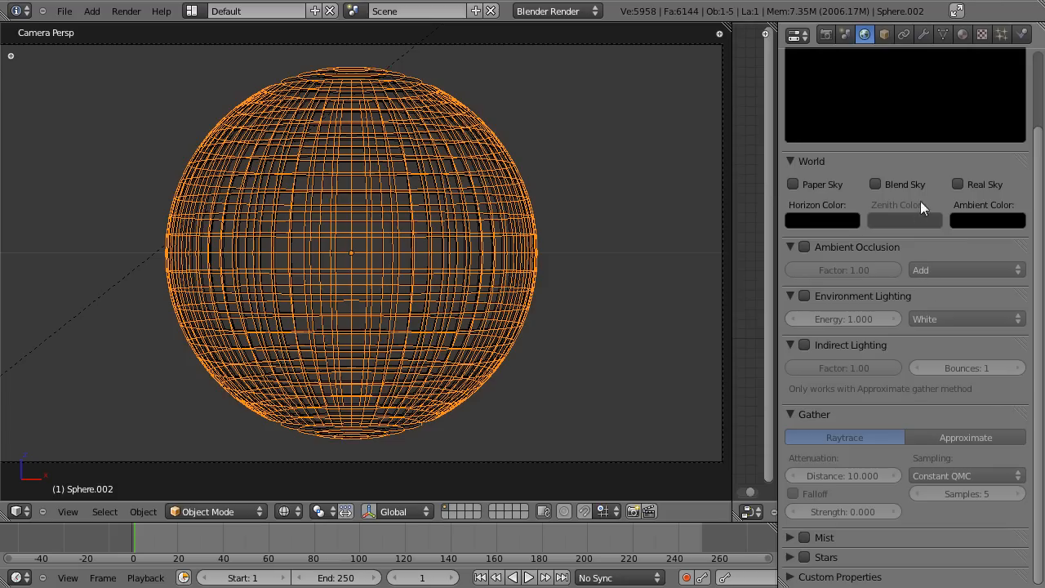
left_click(805, 557)
left_click(790, 557)
scroll(904, 370, "down", 2)
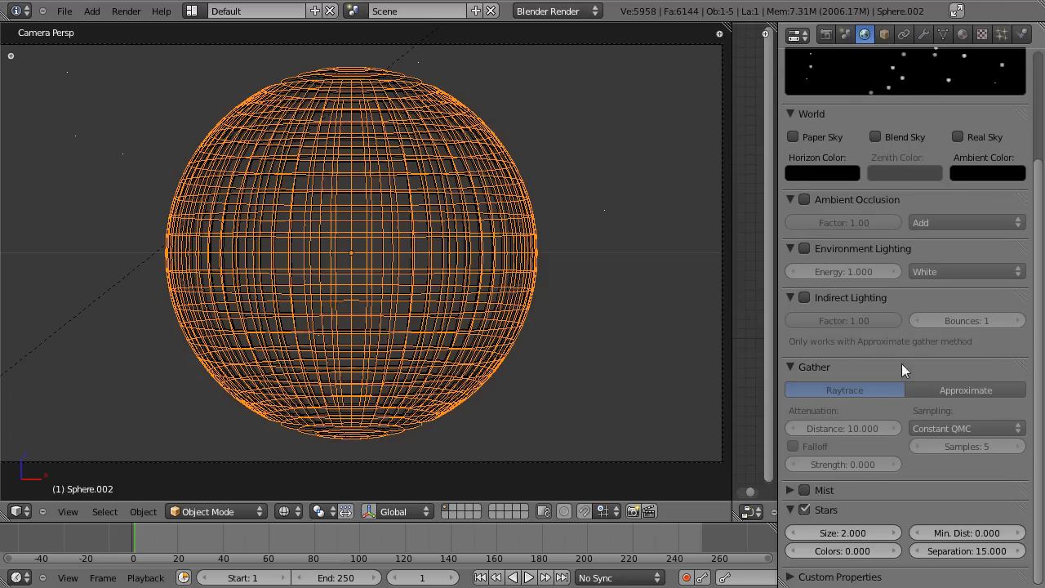
Save over the current file and render the scene to examine the stars around the globe
scroll(882, 343, "up", 3)
key("ctrl+s")
left_click(532, 254)
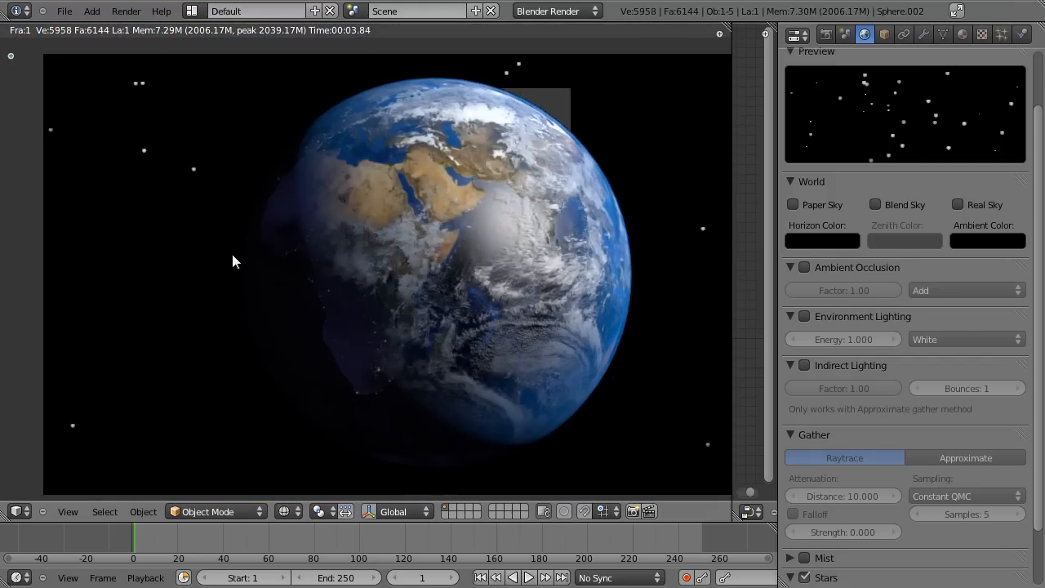
middle_click_drag(232, 255, 459, 123)
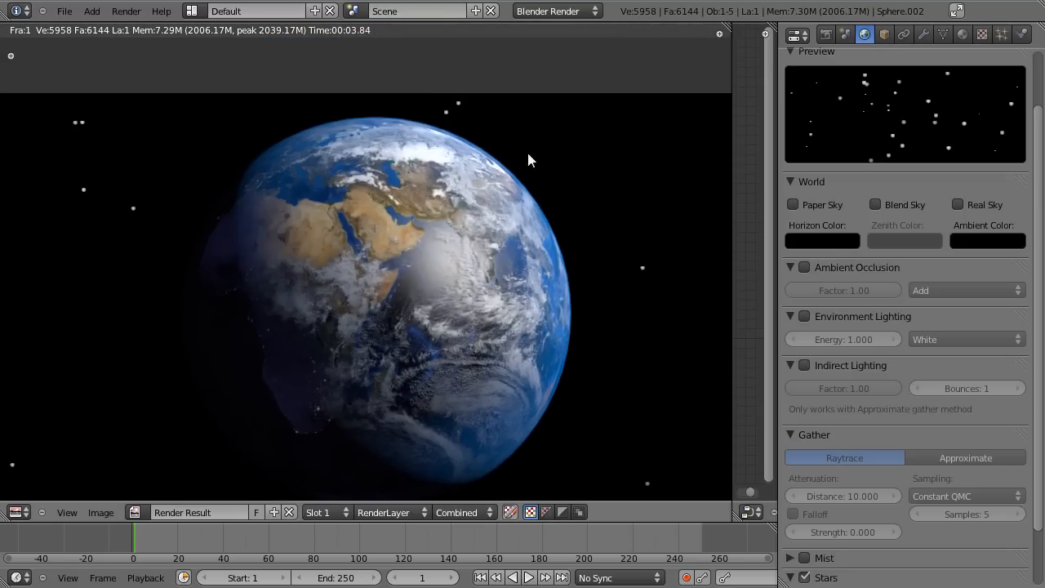
key("Escape")
Save the file again and set the world's star size to 0.1
key("ctrl+s")
left_click(514, 245)
scroll(899, 490, "down", 3)
left_click(849, 532)
type("0.1")
key("Return")
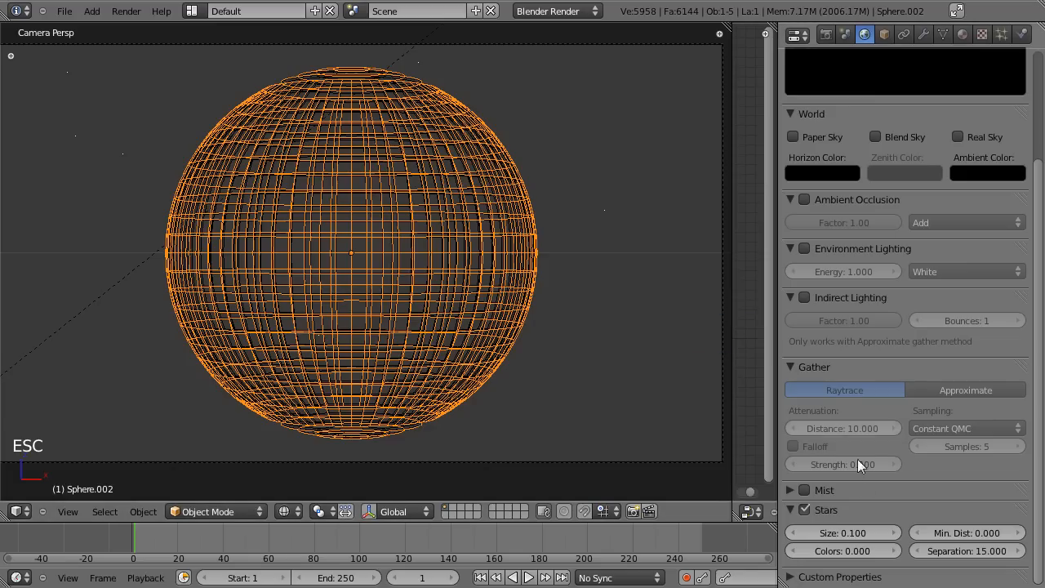
Set the star separation to 5 and render the scene
left_click(980, 552)
type("5")
key("Return")
key("F12")
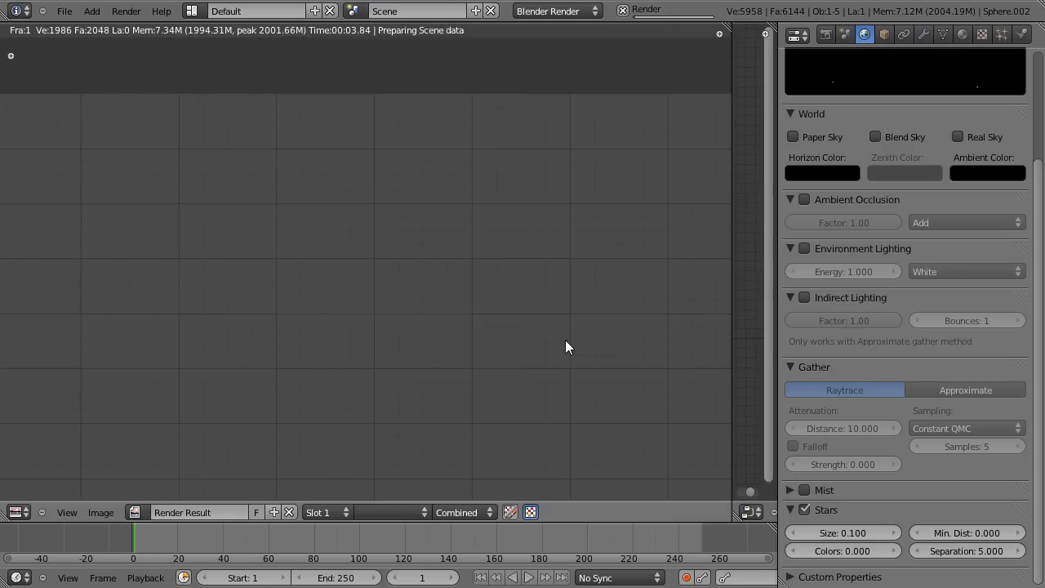
Set the stars' minimum distance to 180 and save over the current file
key("Escape")
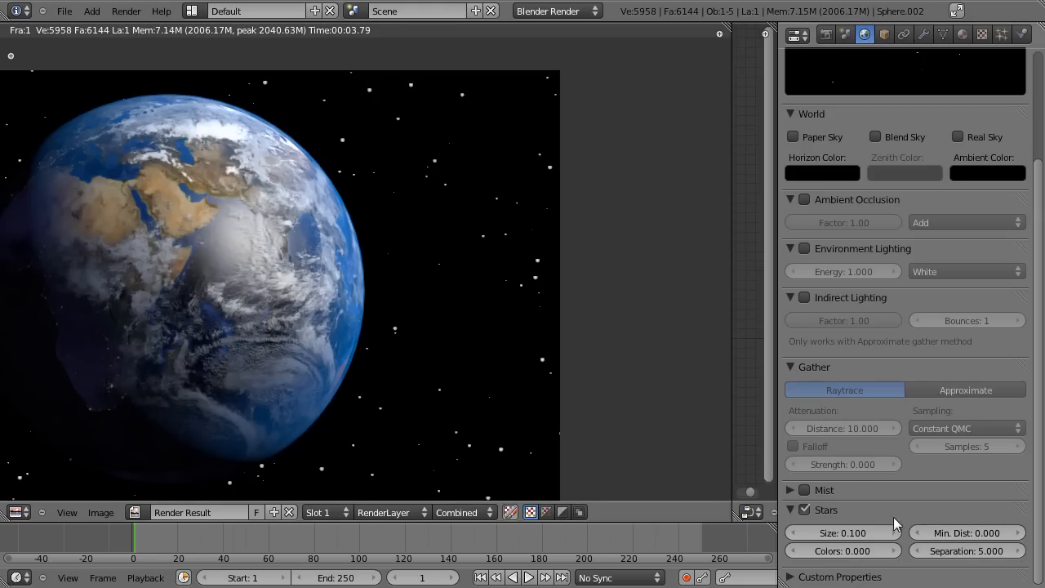
left_click(952, 531)
type("180")
key("Return")
key("ctrl+s")
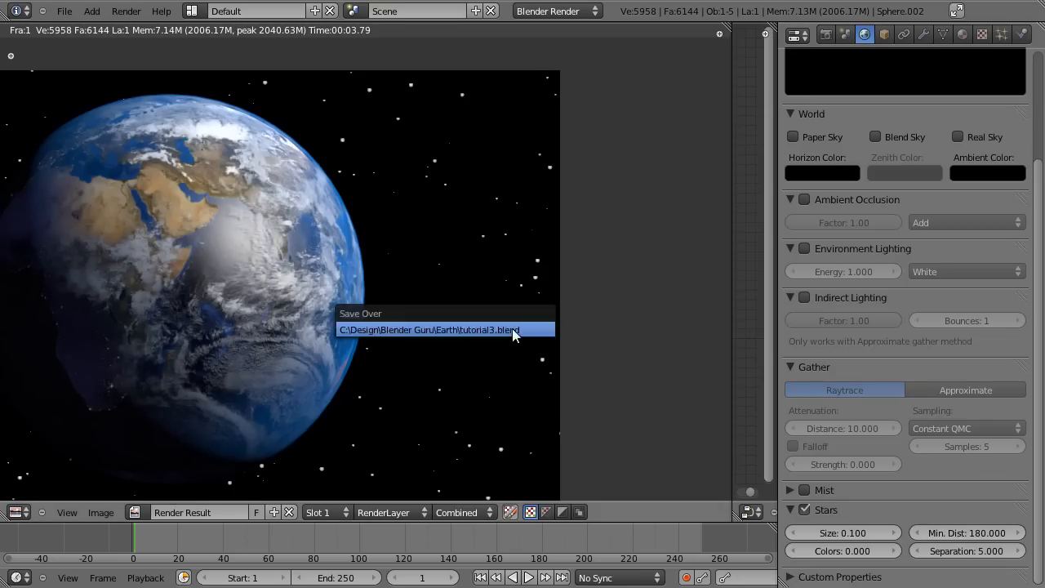
key("Escape")
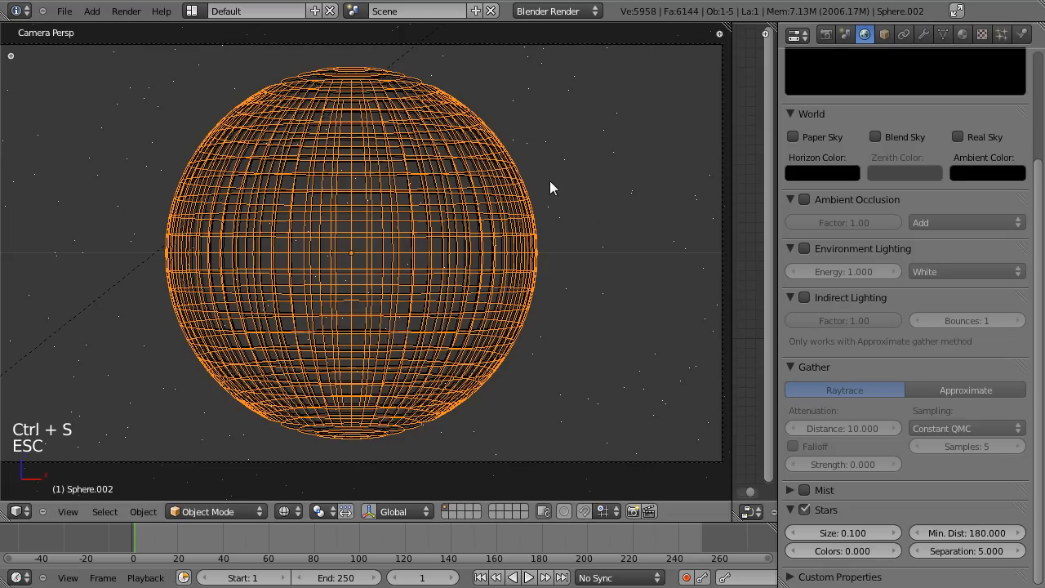
Compare the stars in the camera view with the last render and look over the world settings
scroll(907, 154, "up", 4)
scroll(784, 381, "down", 4)
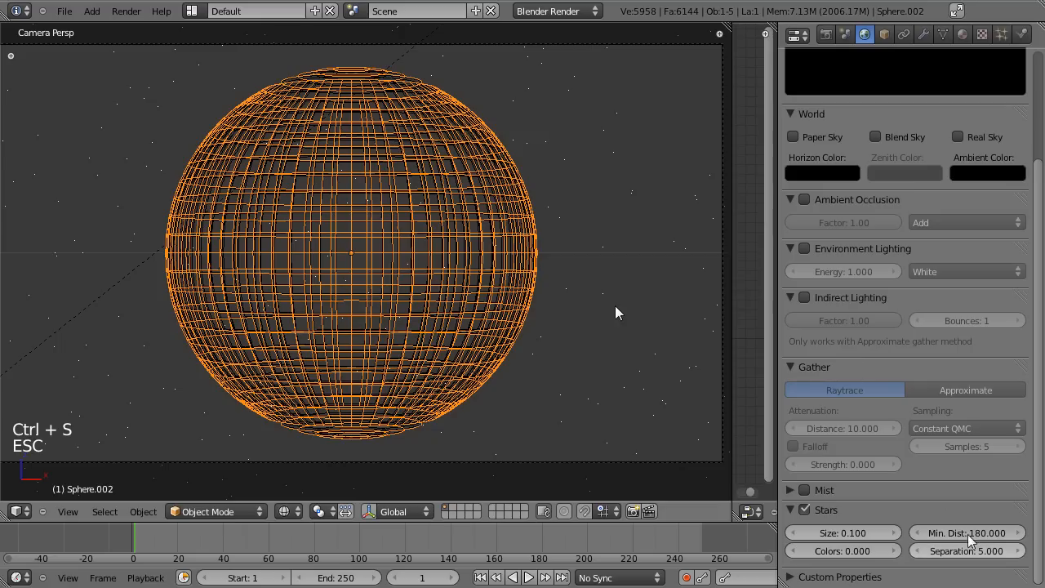
key("F11")
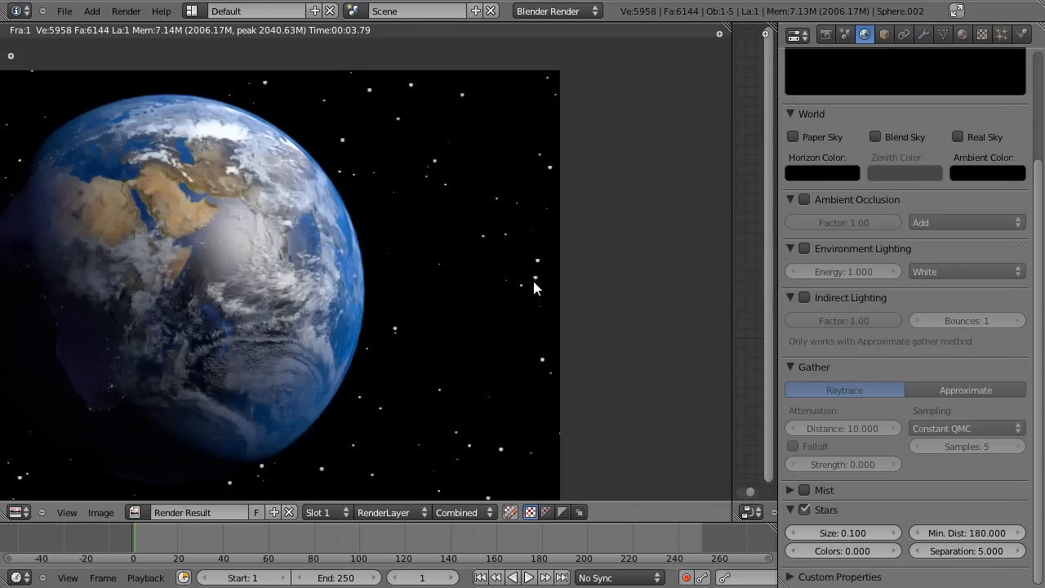
key("Escape")
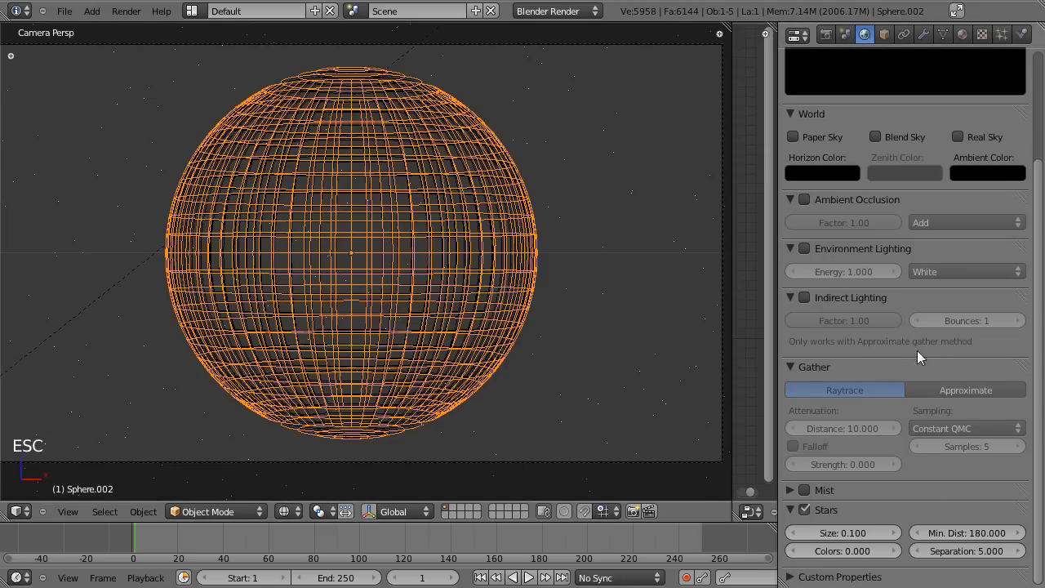
scroll(907, 245, "up", 4)
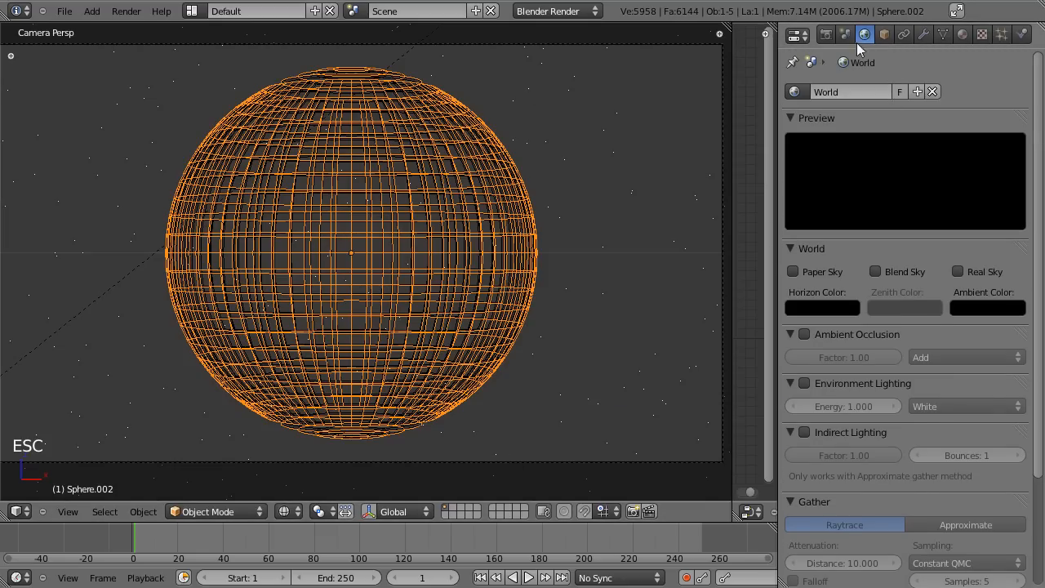
scroll(941, 137, "down", 4)
scroll(941, 136, "up", 4)
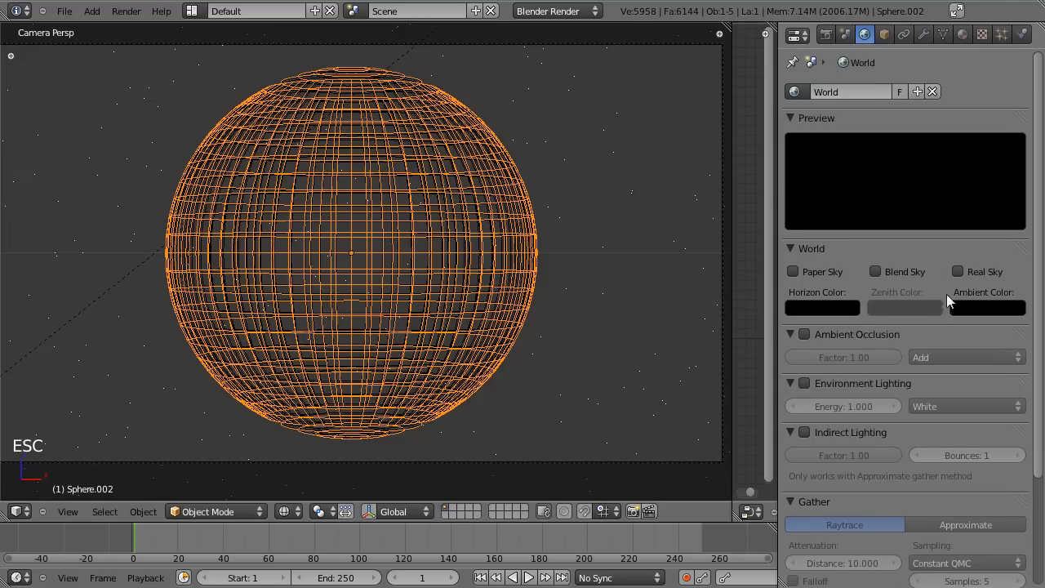
Set the camera's clipping end distance to 200 and save over the current file
right_click(720, 182)
left_click(924, 33)
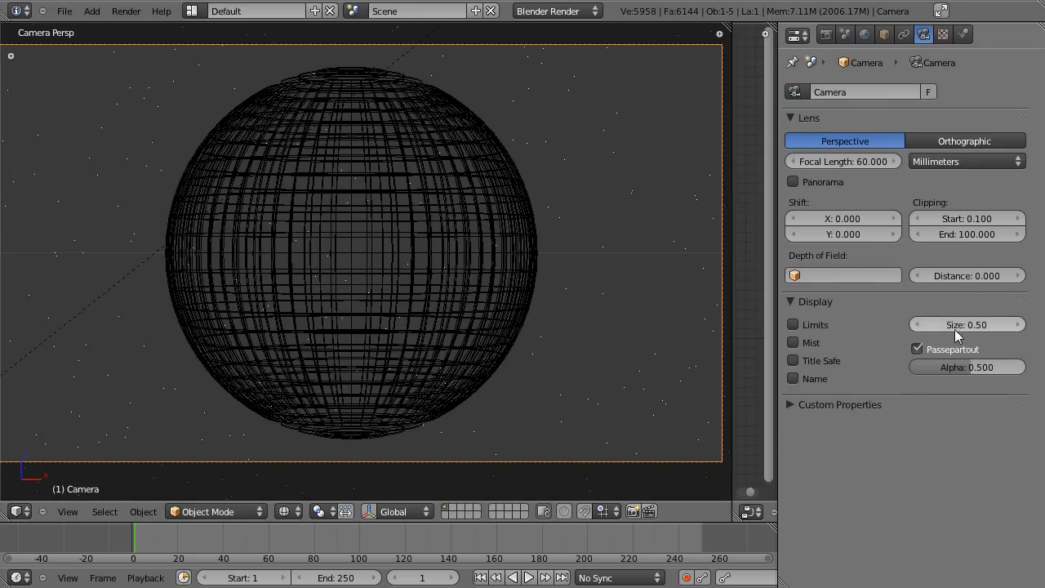
left_click(959, 236)
type("200")
key("Return")
key("ctrl+s")
left_click(612, 266)
left_click(865, 34)
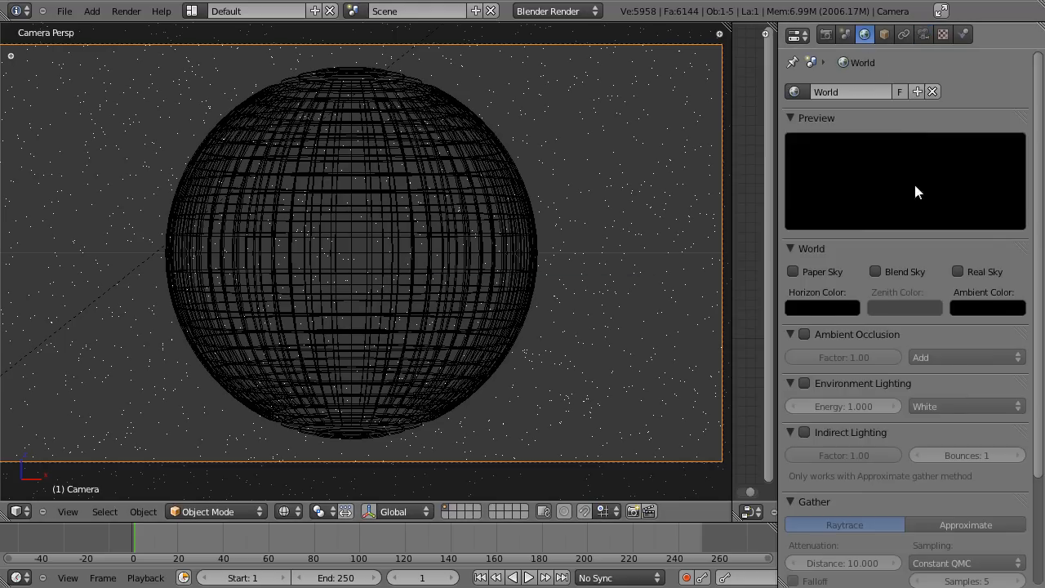
scroll(948, 368, "down", 5)
scroll(947, 245, "up", 5)
left_click(923, 33)
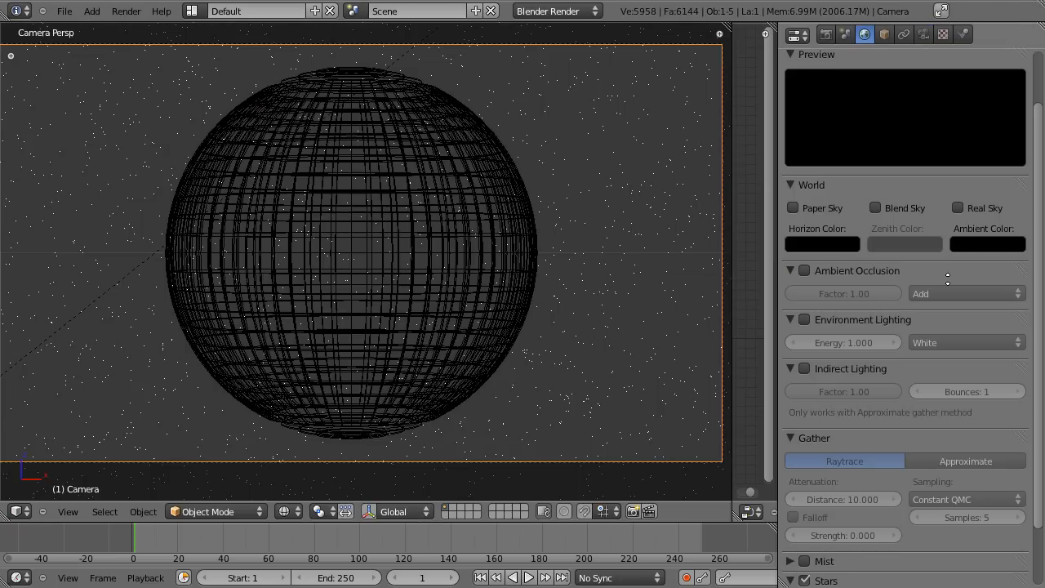
Render the scene and examine the size and density of the stars around the globe
key("F12")
key("Escape")
key("F12")
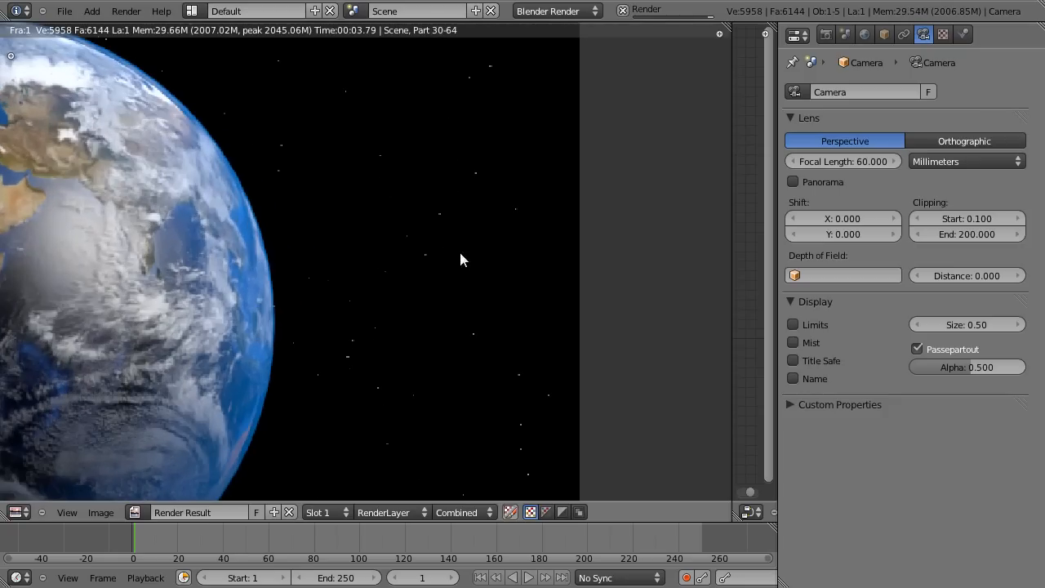
scroll(401, 256, "down", 5)
middle_click_drag(291, 244, 415, 259)
scroll(420, 260, "up", 4)
middle_click_drag(441, 221, 442, 221)
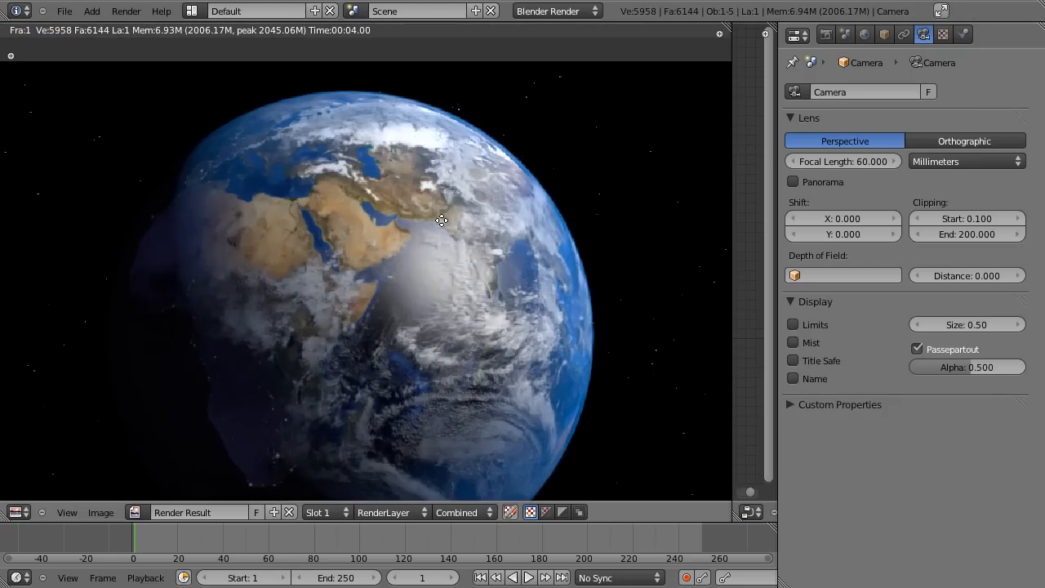
scroll(486, 225, "up", 3)
key("Escape")
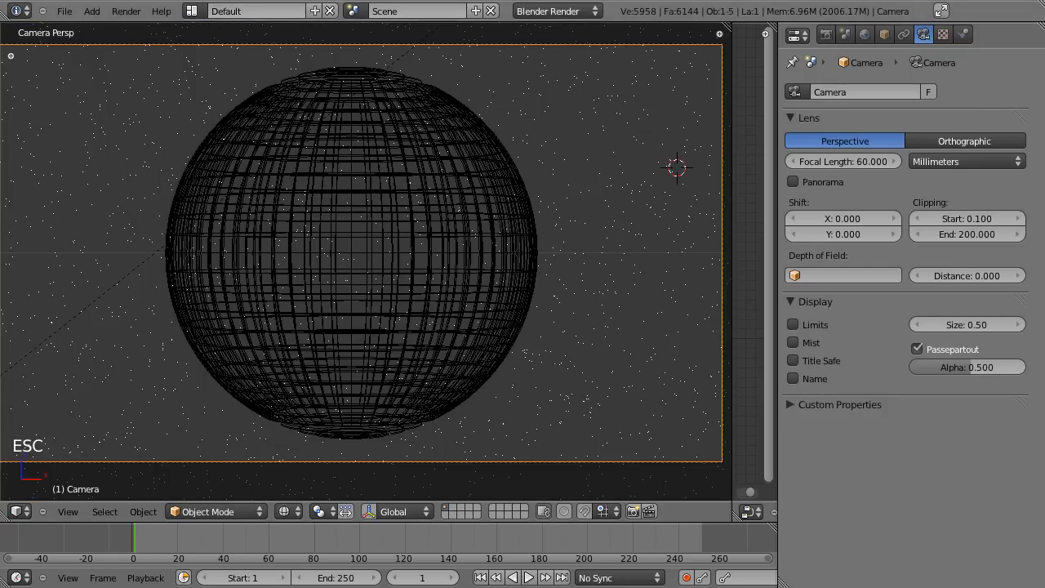
Set the world's star separation to 4 and star colors to 0.5, saving the file
left_click(865, 33)
scroll(970, 368, "down", 4)
left_click(972, 546)
type("4")
key("Return")
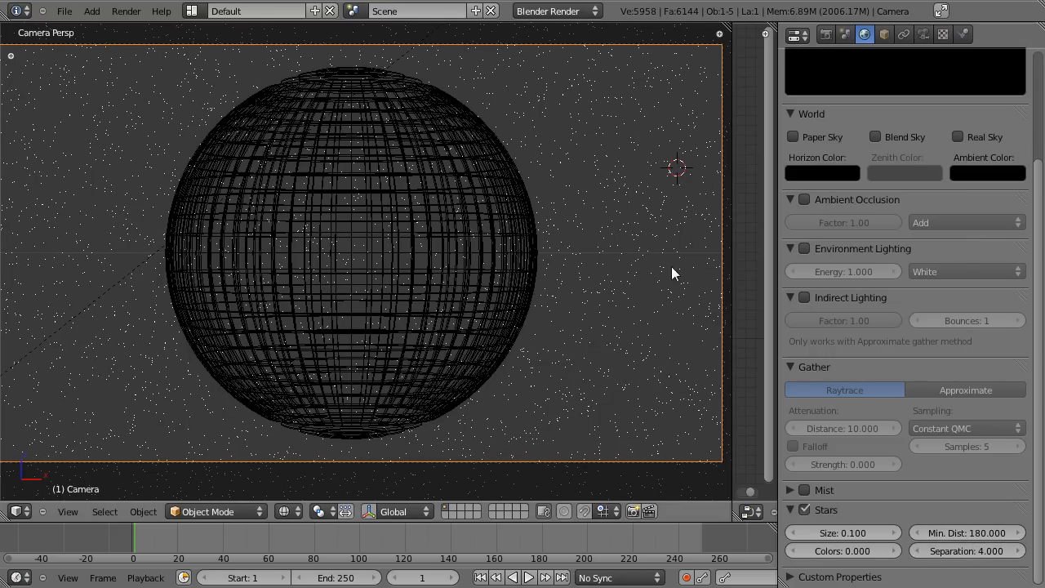
mouse_move(860, 546)
left_mouse_down()
mouse_move(998, 552)
mouse_move(860, 549)
left_mouse_up()
key("ctrl+s")
left_click(702, 414)
Render the scene again and inspect the coloured stars on both sides of the Earth
key("F12")
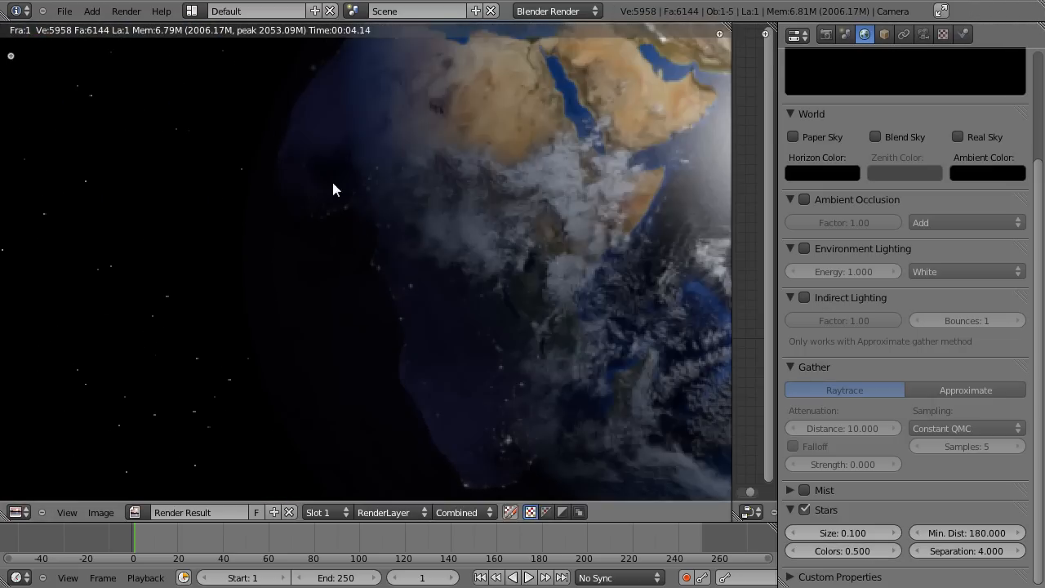
middle_click_drag(333, 190, 0, 169)
scroll(339, 199, "up", 3)
scroll(333, 215, "down", 5)
middle_click_drag(333, 215, 448, 228)
key("Escape")
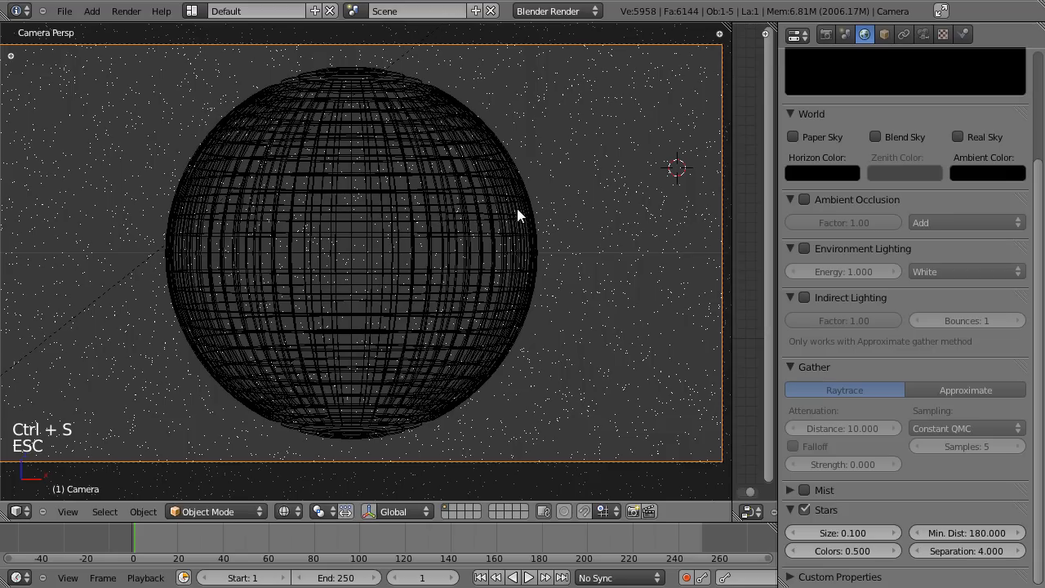
scroll(707, 313, "down", 1)
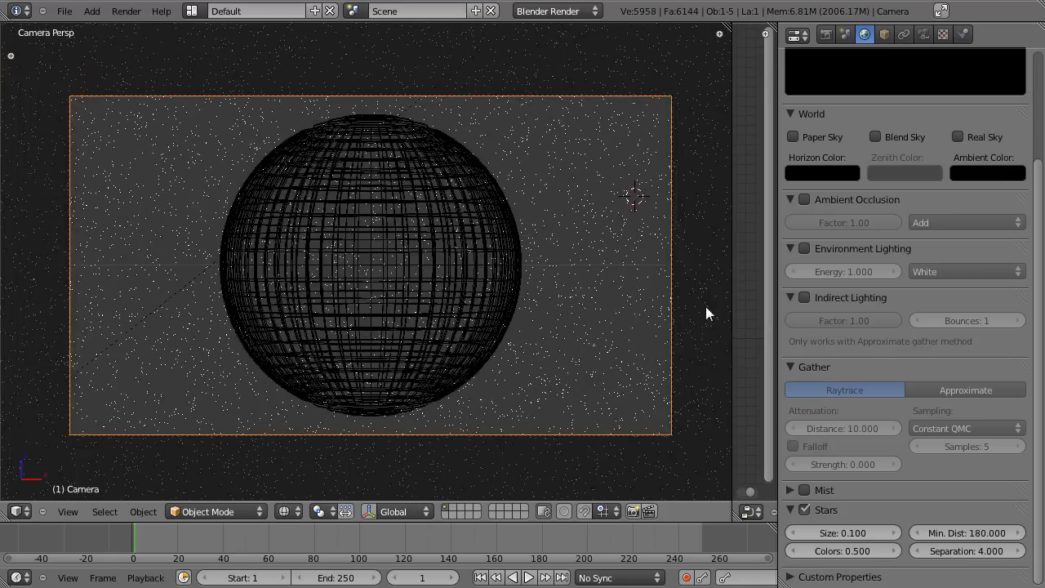
scroll(642, 223, "down", 1)
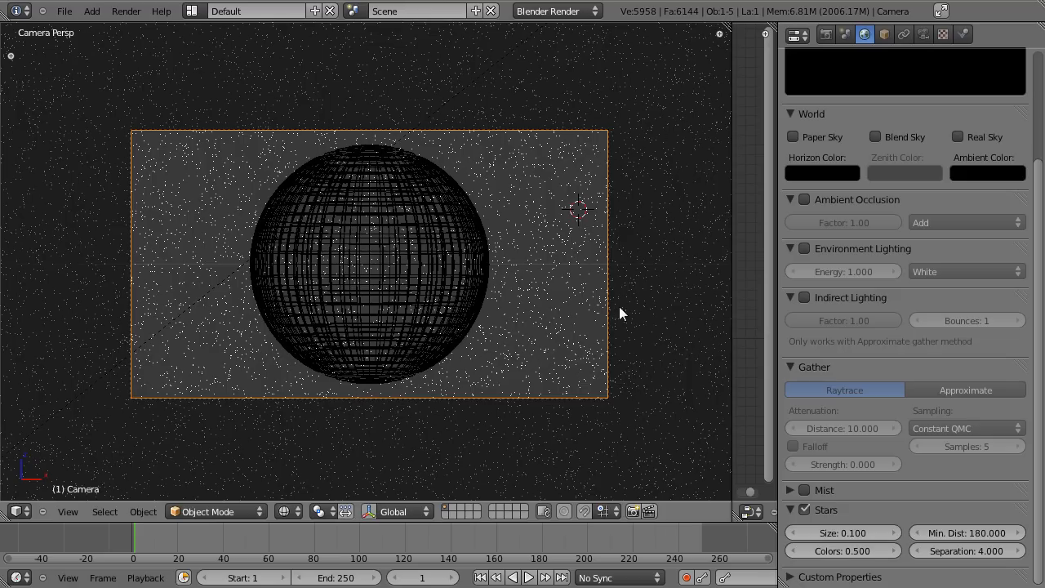
scroll(591, 266, "up", 2)
scroll(591, 266, "down", 2)
key("g")
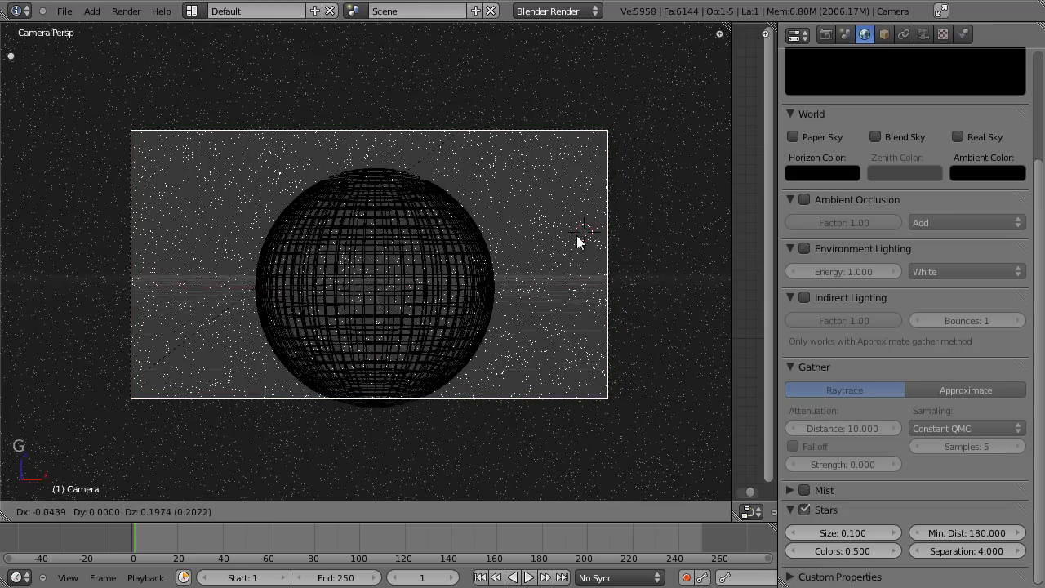
left_click(573, 236)
key("r")
key("r")
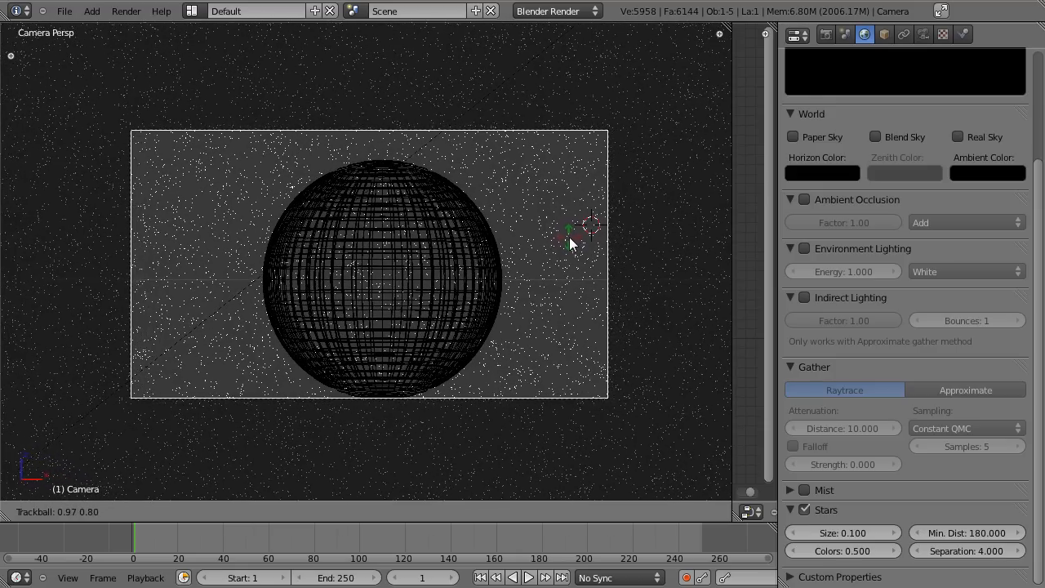
right_click(572, 237)
key("Home")
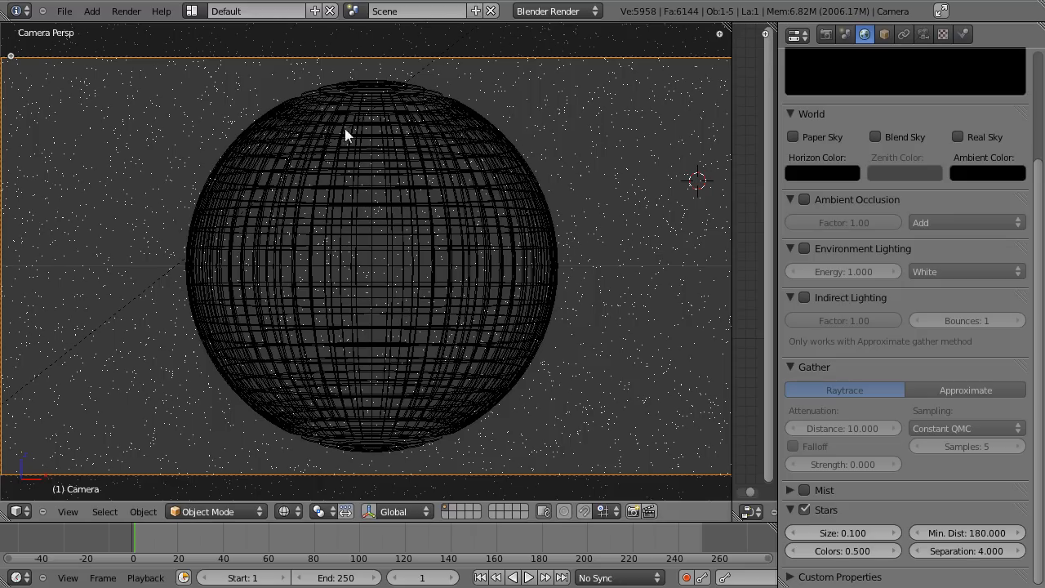
Review the previous render result against the framing in the camera view
key("F12")
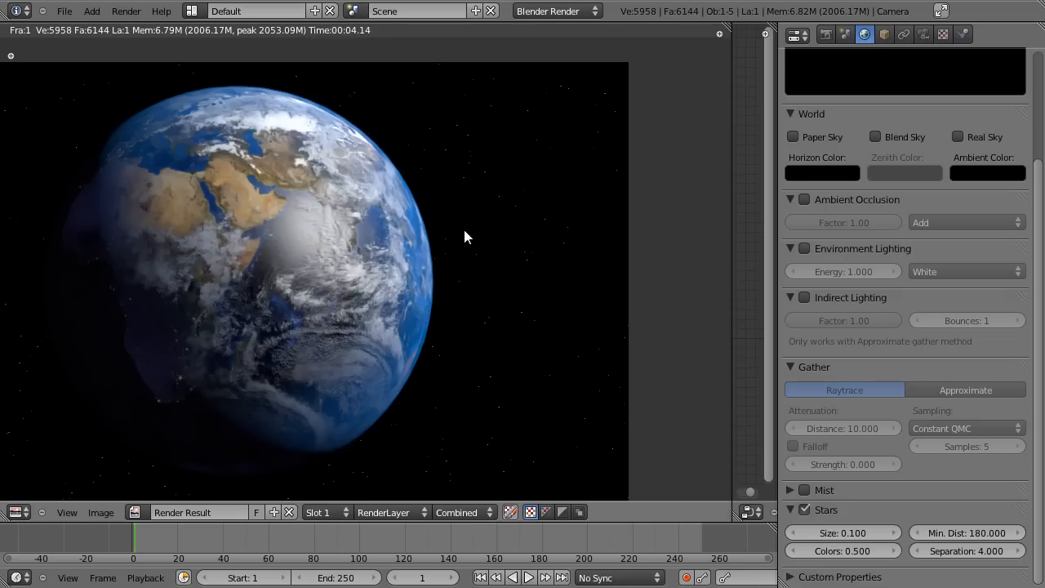
key("ctrl+s")
key("Escape")
scroll(503, 172, "up", 2)
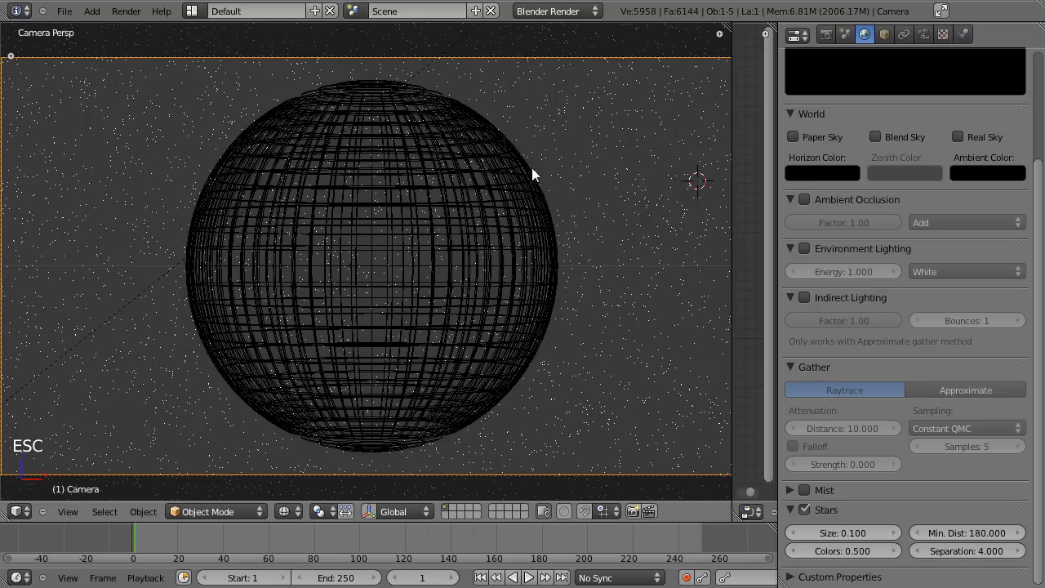
scroll(410, 257, "down", 1)
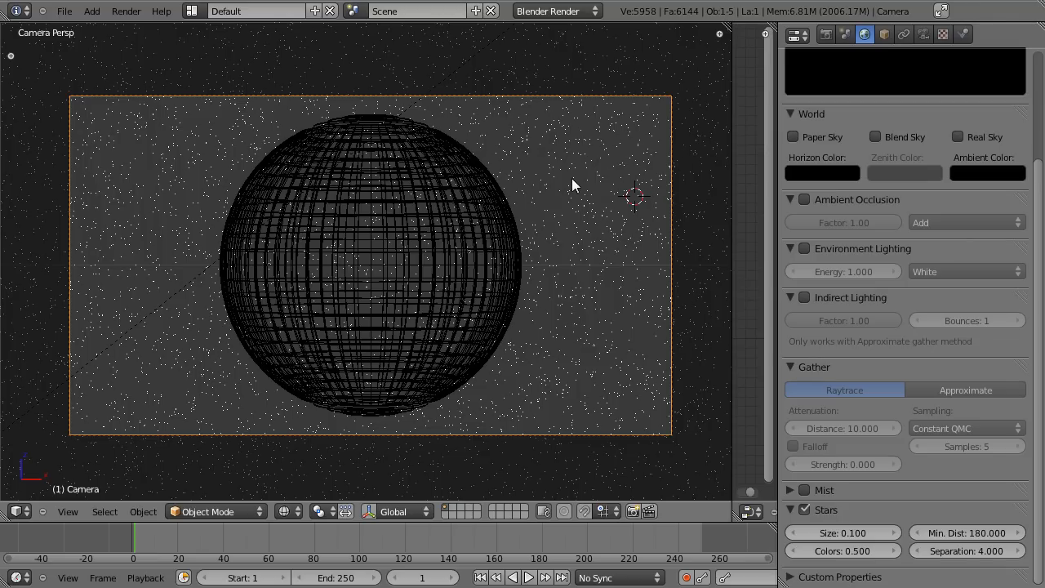
key("F11")
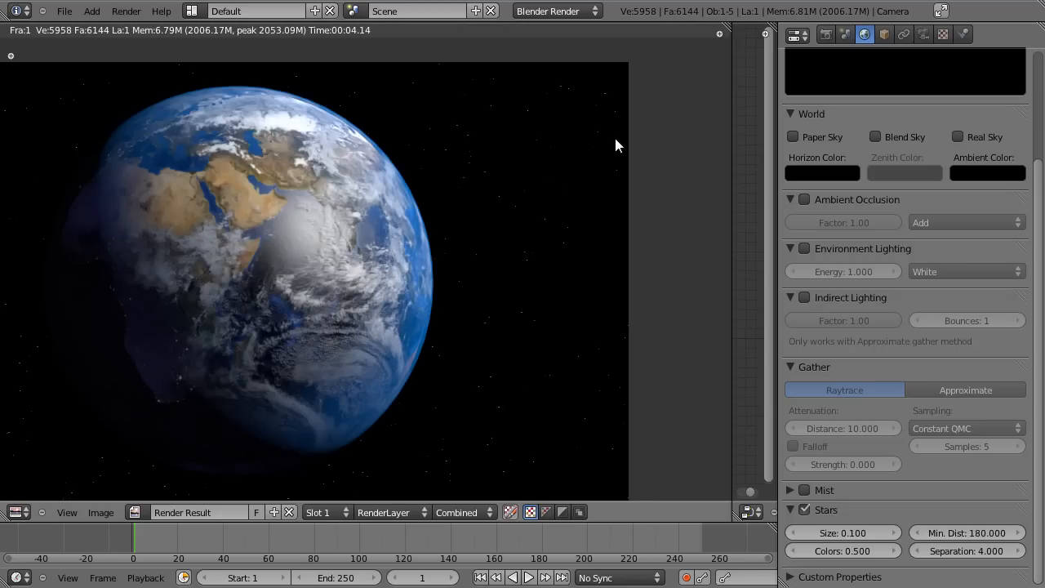
key("Escape")
Render the scene with the current star settings and save over the current file
key("F12")
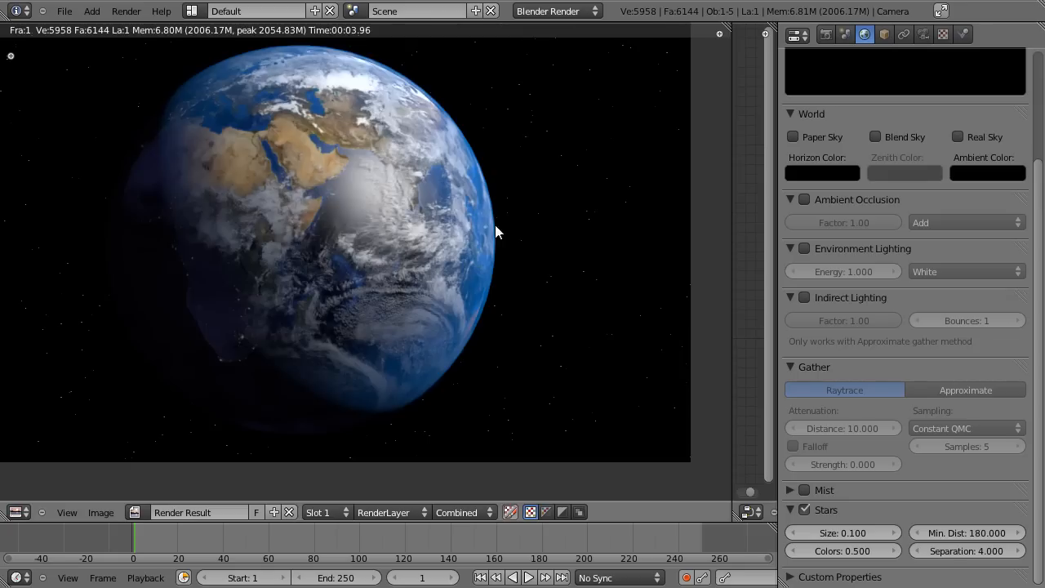
key("Escape")
key("ctrl+s")
left_click(562, 244)
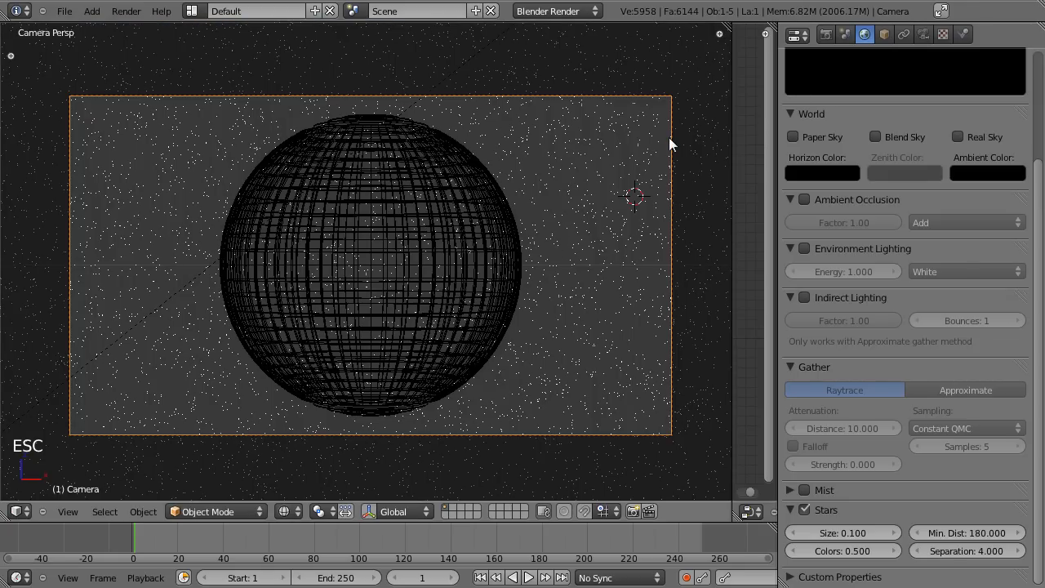
Switch to the Compositing screen layout and enable Use Nodes for the scene
left_click(191, 11)
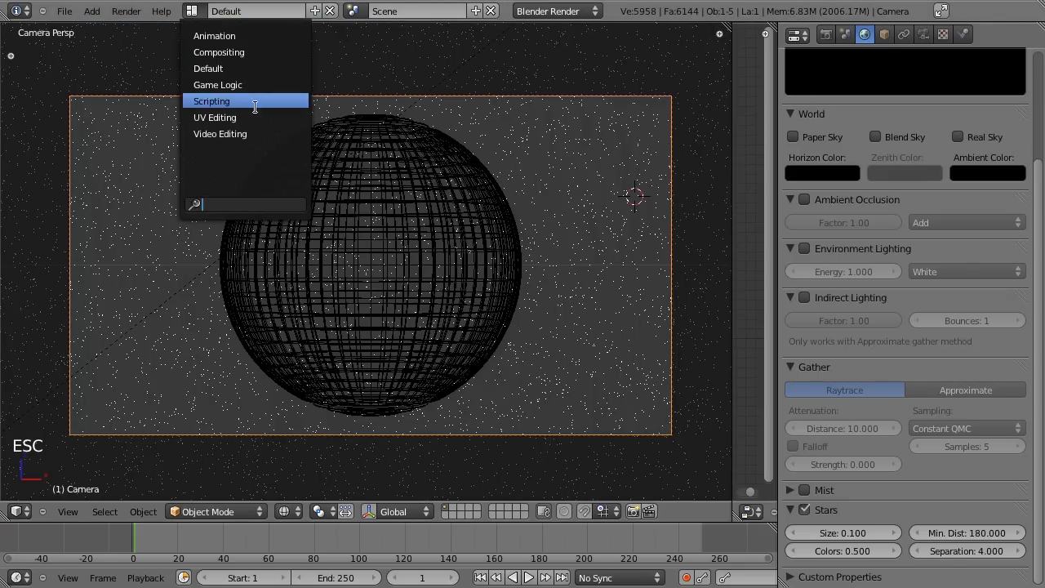
left_click(246, 51)
left_click(248, 351)
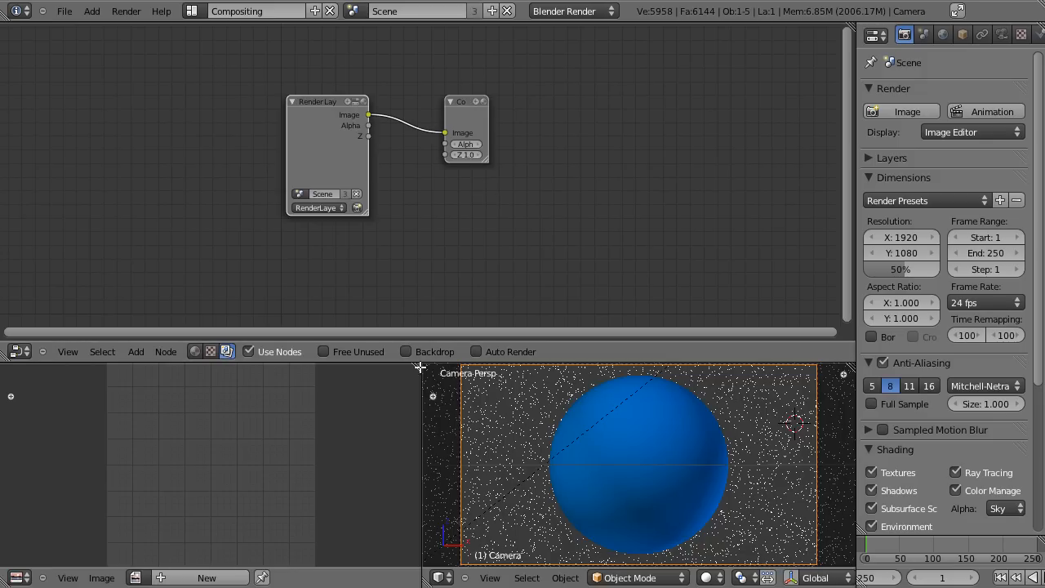
Merge the image editor and 3D view areas into the node editor and spread the Render Layers and Composite nodes far apart
left_click_drag(420, 365, 187, 380)
left_click_drag(12, 358, 24, 439)
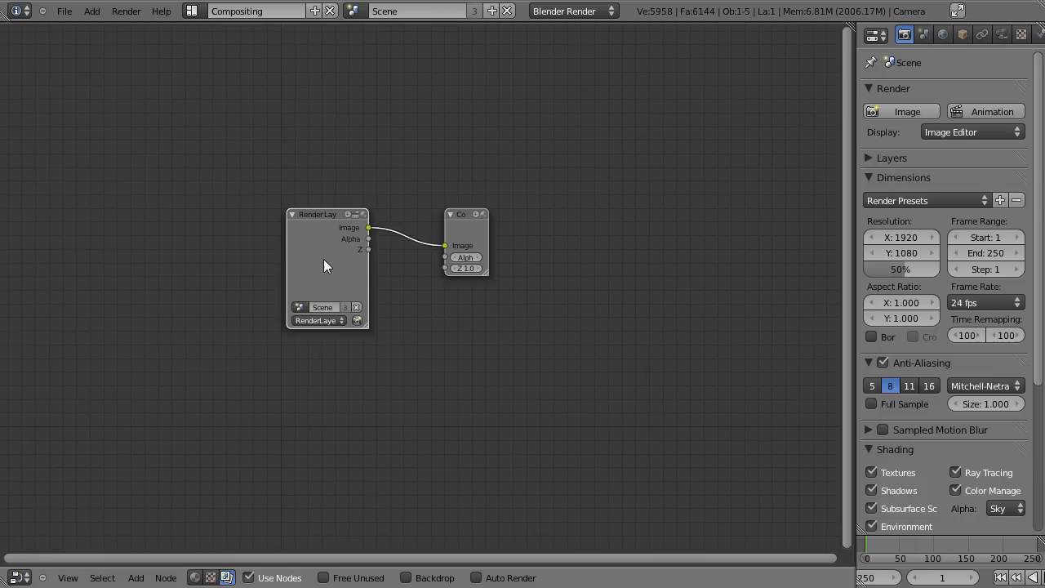
left_click_drag(324, 259, 79, 220)
left_click_drag(448, 237, 657, 183)
Add a Viewer output node beside the Render Layers node and connect the render's Image output to it
key("shift+a")
mouse_move(218, 224)
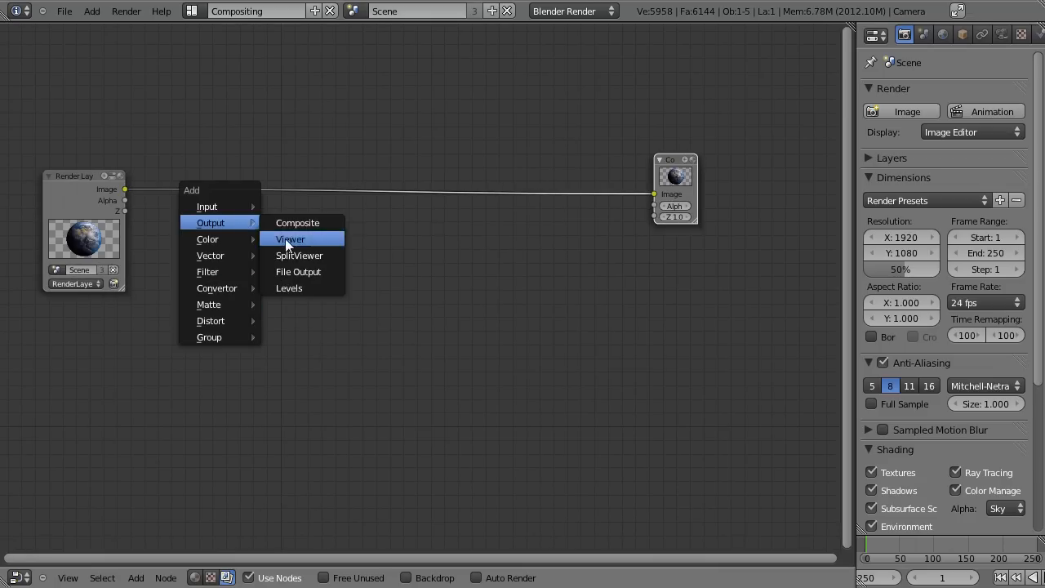
left_click(299, 236)
left_click(191, 196)
left_click_drag(124, 190, 191, 199)
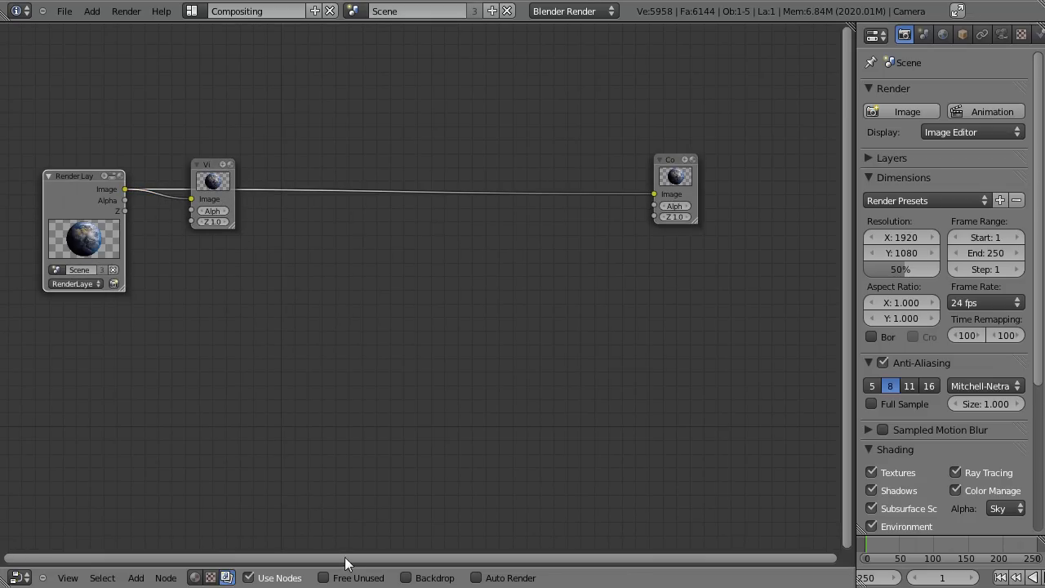
Enable the node editor's Backdrop and reposition the node layout over the rendered Earth
left_click(406, 578)
middle_click_drag(526, 456, 639, 311)
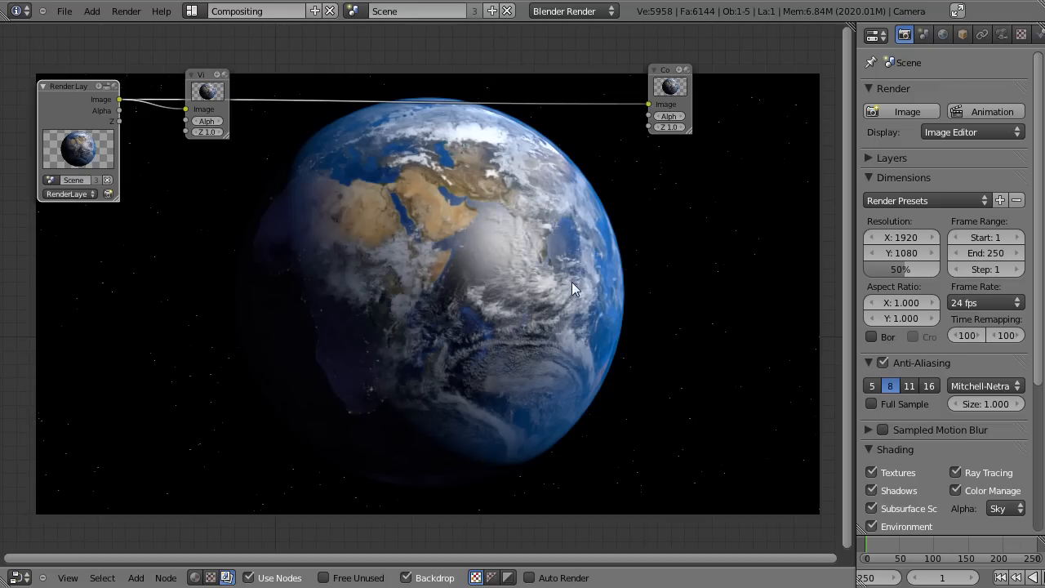
middle_click_drag(507, 173, 547, 124)
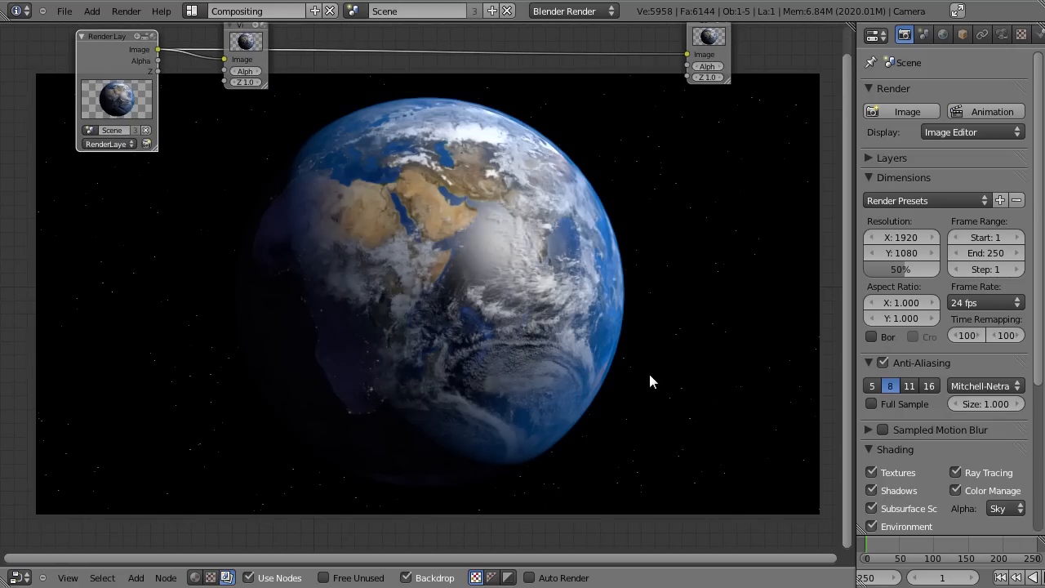
Delete the Viewer node connected to the Render Layers node
middle_click_drag(536, 196, 567, 263)
right_click(334, 158)
key("x")
middle_click_drag(491, 218, 342, 198)
Add an RGB Curves node below the main link and connect the render's Image output to its Image input
key("shift+a")
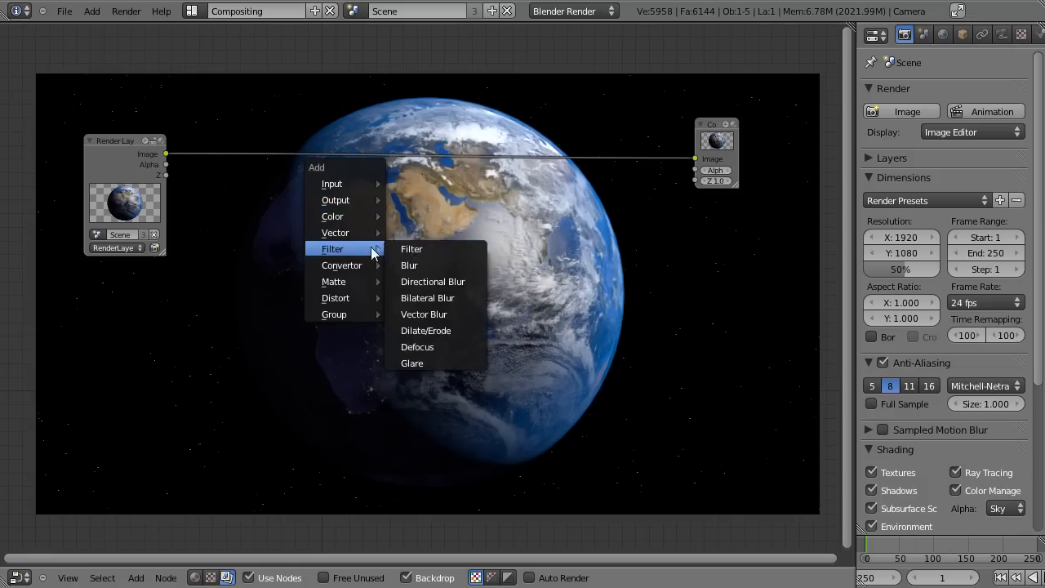
mouse_move(344, 215)
left_click(425, 232)
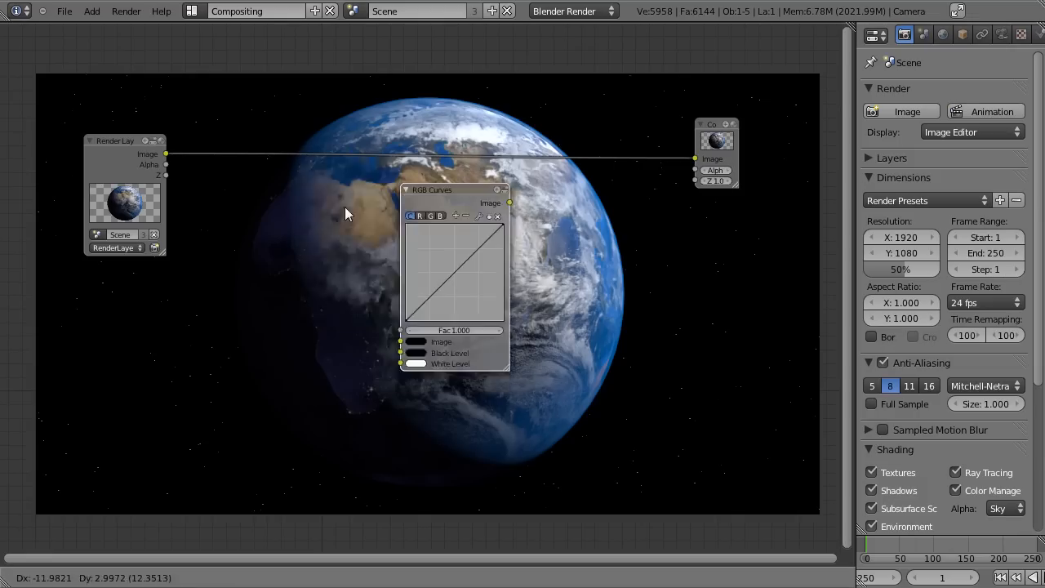
left_click_drag(210, 262, 217, 315)
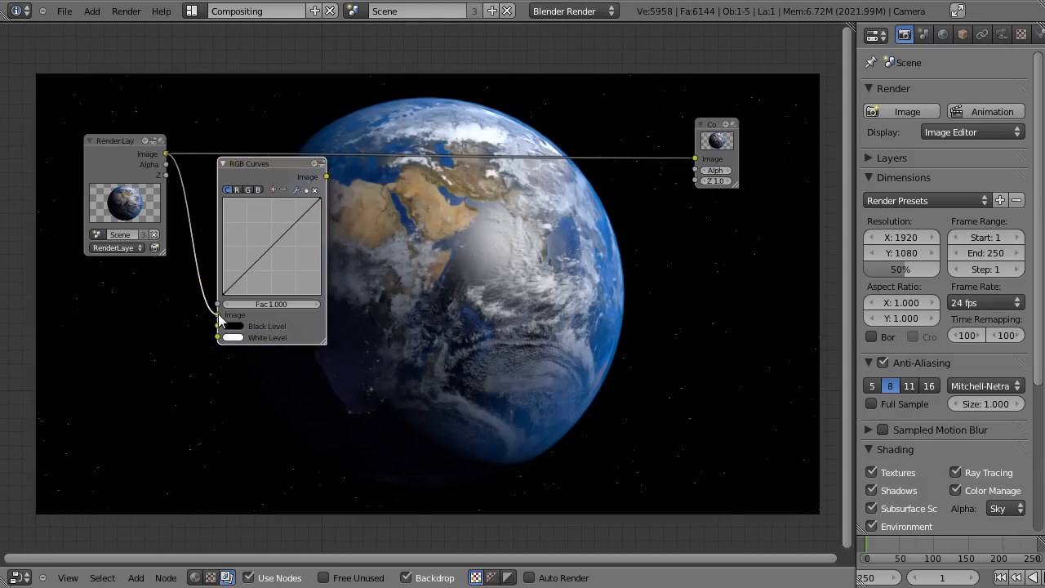
left_click_drag(270, 163, 263, 212)
Add a Viewer output node beside the RGB Curves node and connect the curves' Image output to it
key("shift+a")
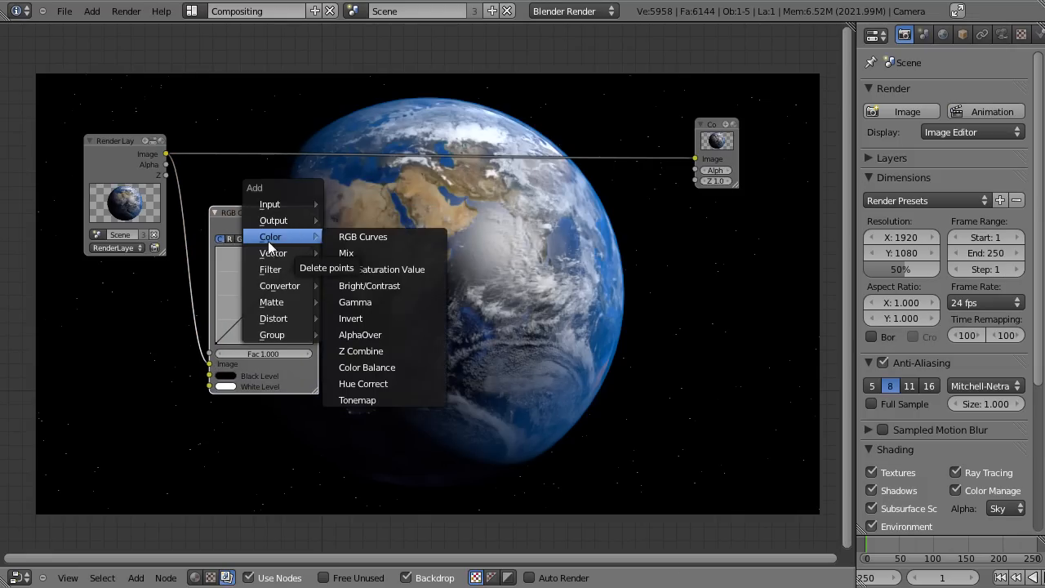
key("Escape")
scroll(235, 230, "up", 1)
key("shift+a")
mouse_move(175, 187)
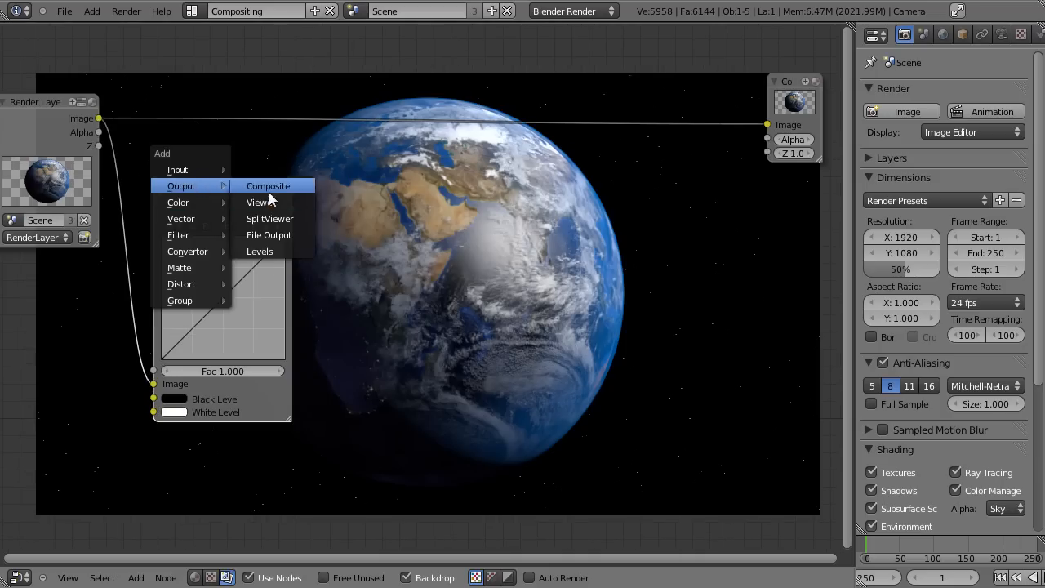
left_click(269, 203)
left_click(333, 233)
Pull the middle of the combined RGB curve down toward the dark end to darken all but the highlights
scroll(341, 341, "up", 1)
scroll(341, 342, "up", 1)
left_click_drag(177, 294, 226, 338)
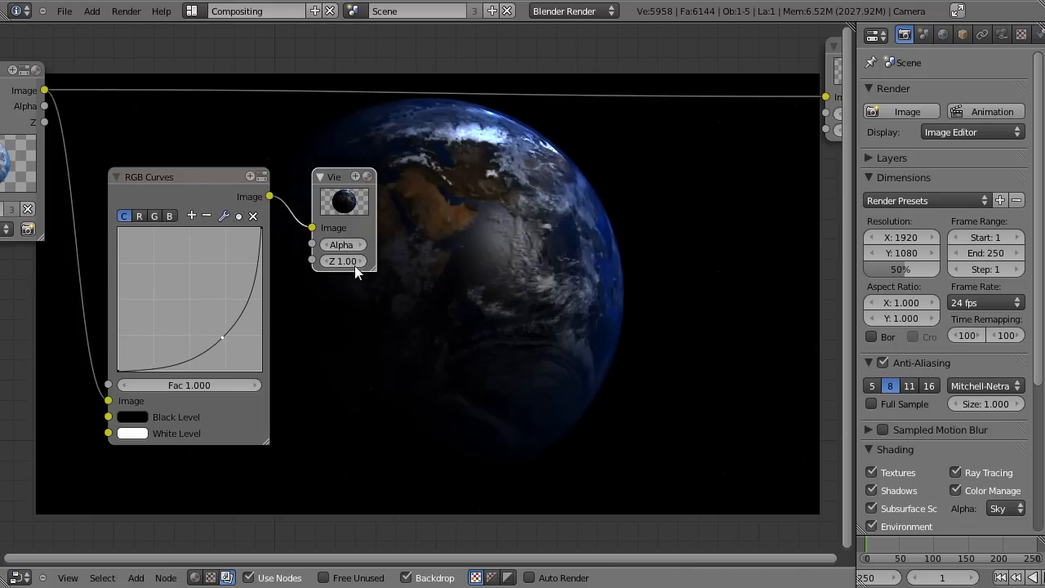
Move the RGB curve's black point inward to cut off the shadows, and preview it through a replacement Viewer node
key("x")
middle_click_drag(424, 199, 367, 146)
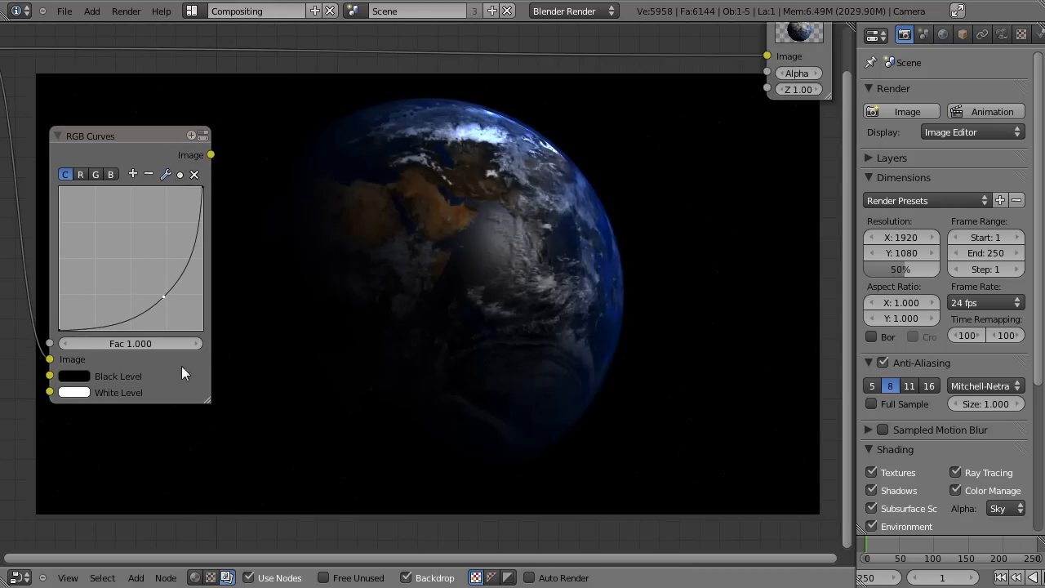
left_click_drag(76, 333, 156, 333)
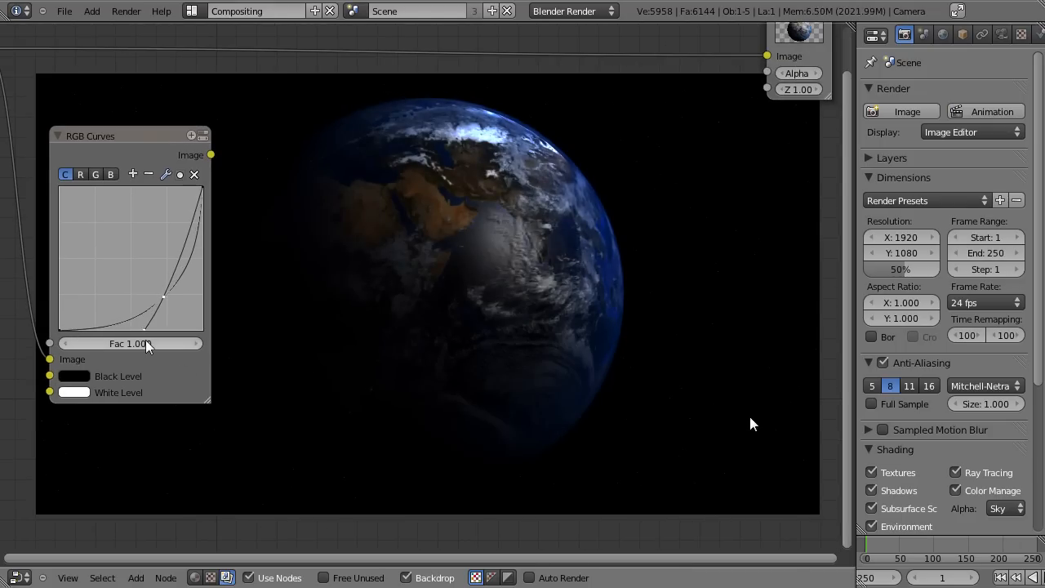
key("shift+a")
mouse_move(129, 134)
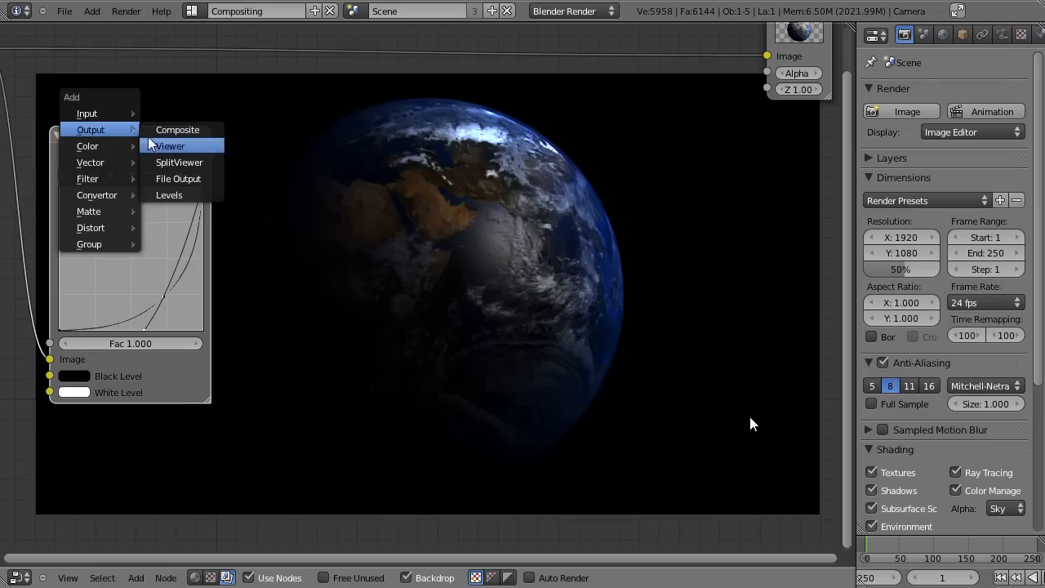
left_click(155, 144)
left_click(245, 177)
left_click_drag(144, 330, 100, 332)
left_click(99, 331)
Delete the Viewer node and add a Blur node fed by the RGB Curves node's Image output
middle_click_drag(703, 258, 612, 251)
left_click(174, 144)
key("x")
scroll(269, 180, "down", 3)
middle_click_drag(368, 208, 413, 218)
key("shift+a")
mouse_move(344, 275)
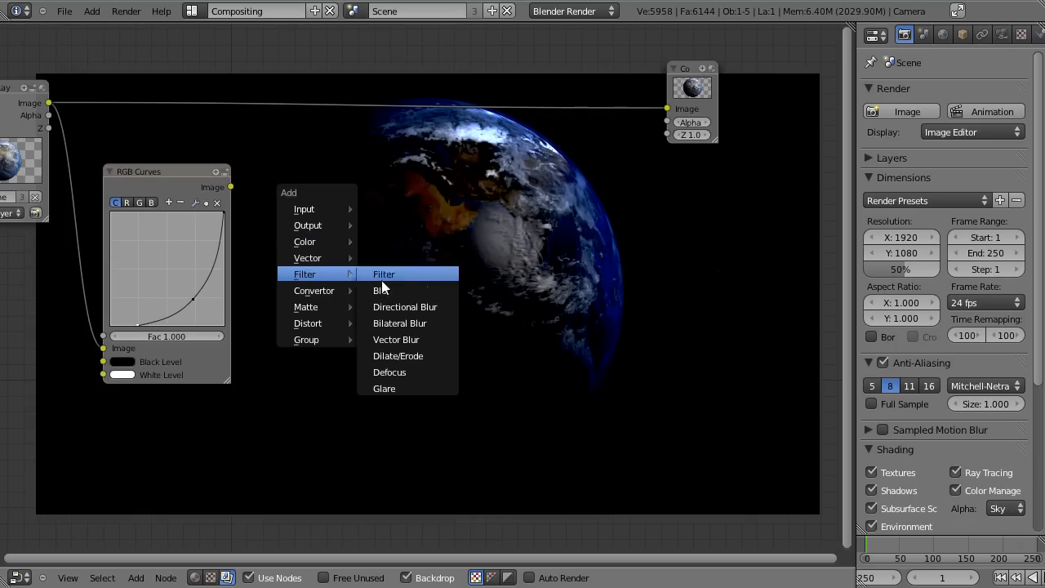
left_click(382, 291)
left_click(233, 194)
left_click_drag(264, 334, 276, 343)
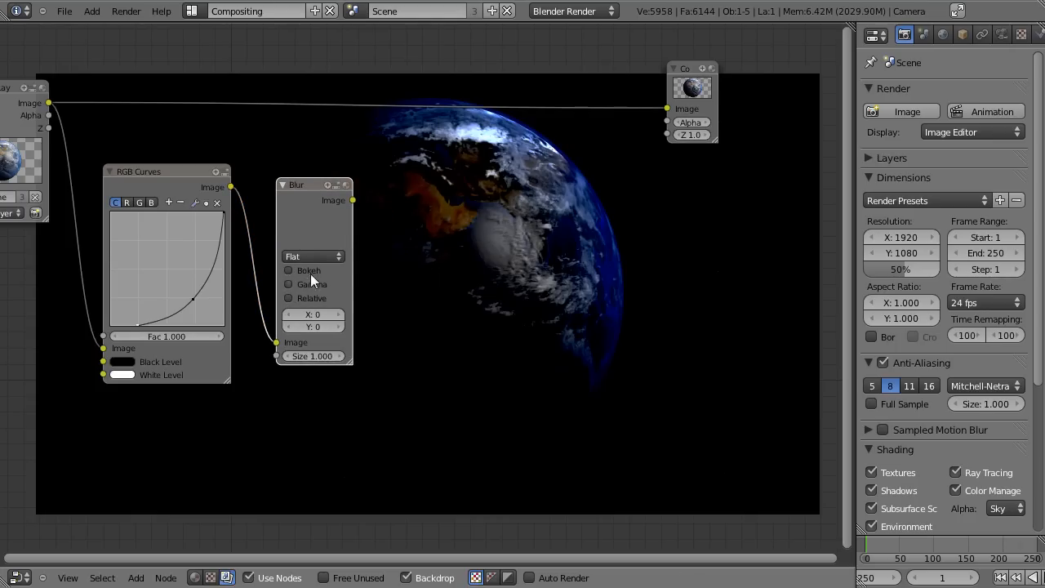
Set the Blur node to Fast Gaussian with Relative enabled, and connect its output to a new Viewer node
left_click(314, 256)
left_click(312, 175)
key("shift+a")
mouse_move(302, 181)
left_click(357, 189)
left_click(404, 208)
scroll(298, 280, "up", 1)
left_click(289, 269)
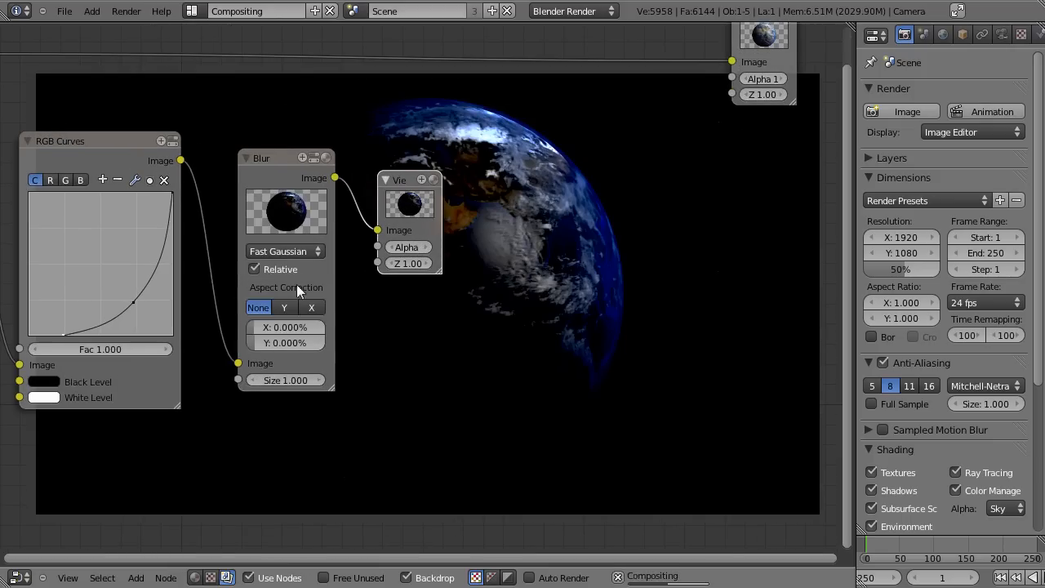
Set the Blur node's X and Y sizes to 2% and its aspect correction to Y
scroll(343, 312, "up", 1)
middle_click_drag(397, 337, 339, 238)
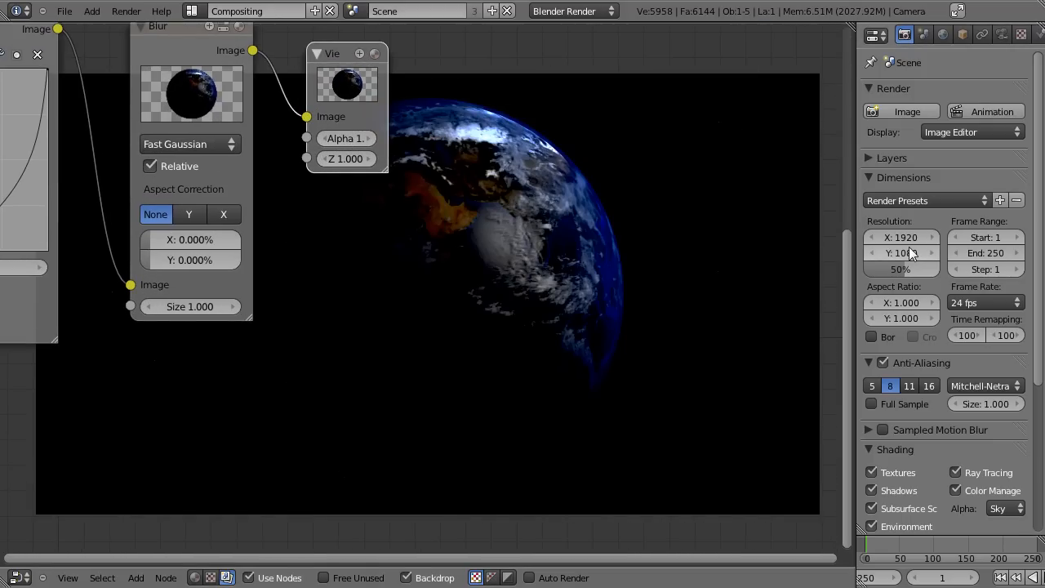
left_click(231, 240)
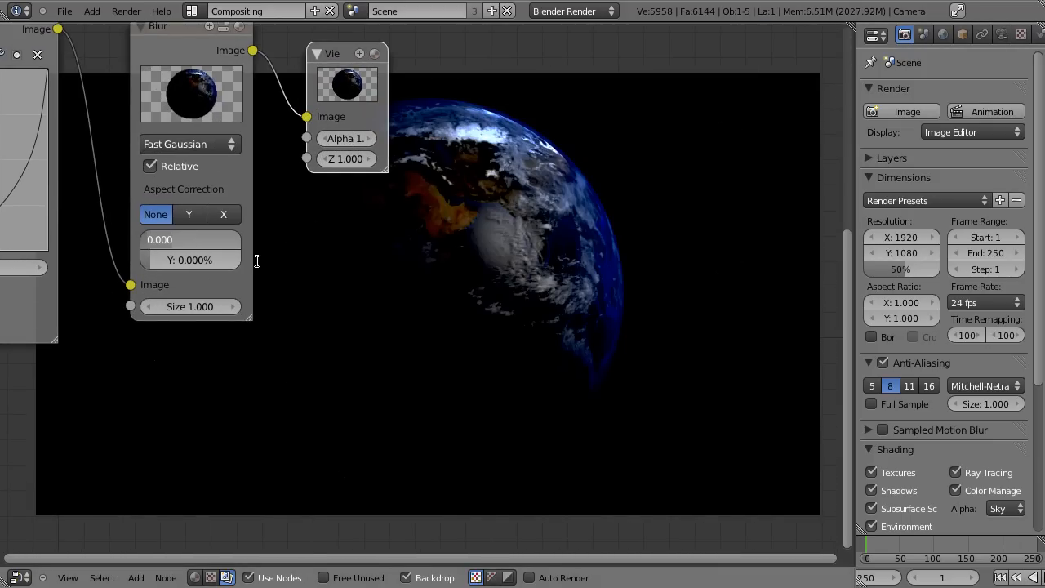
type("2")
key("Return")
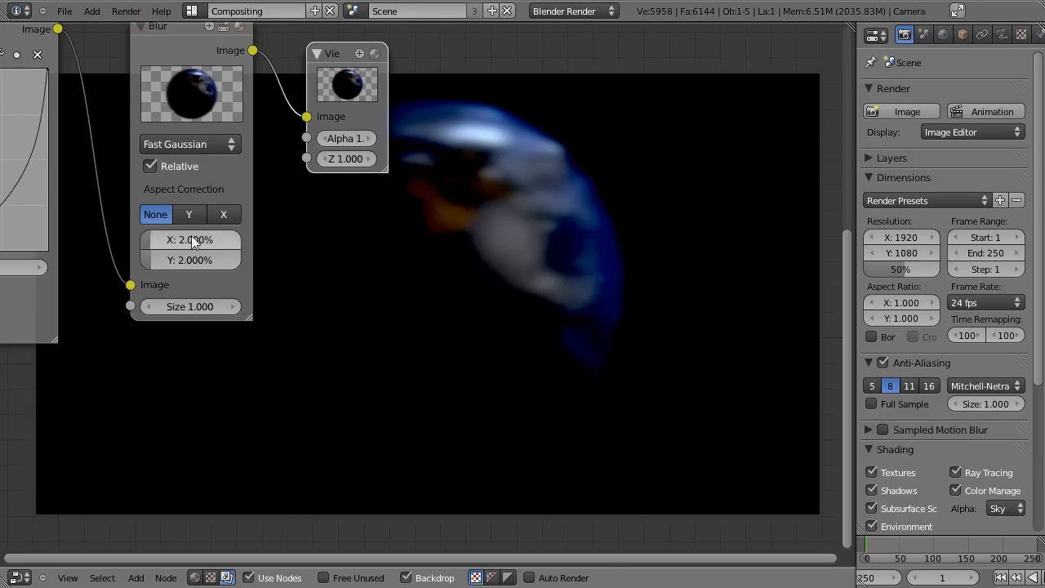
left_click(189, 214)
Delete the Viewer node on the Blur output and connect a new Viewer node in its place
middle_click_drag(434, 214, 484, 264)
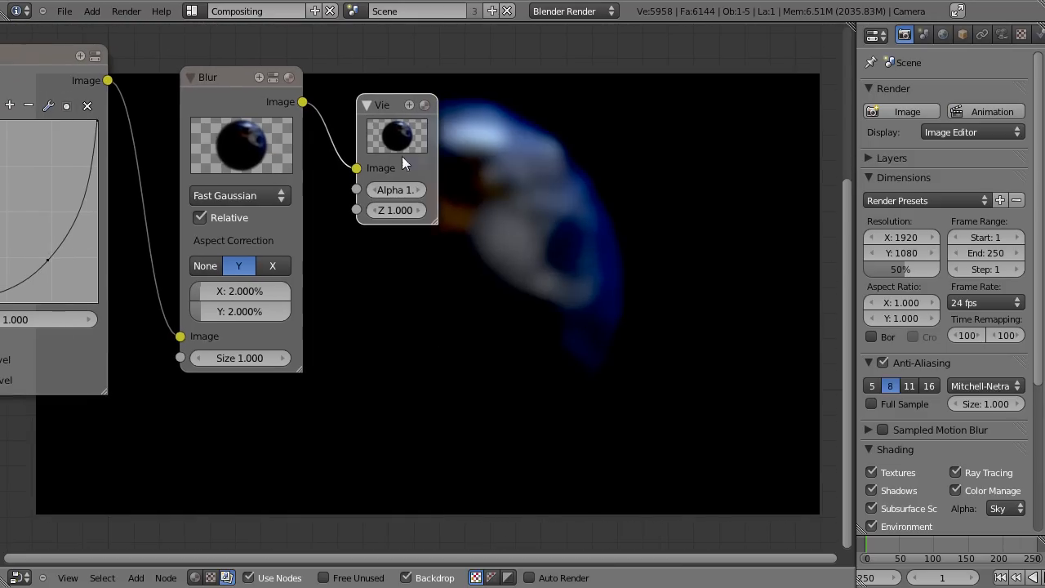
middle_click_drag(566, 224, 563, 303)
key("x")
scroll(347, 278, "down", 1)
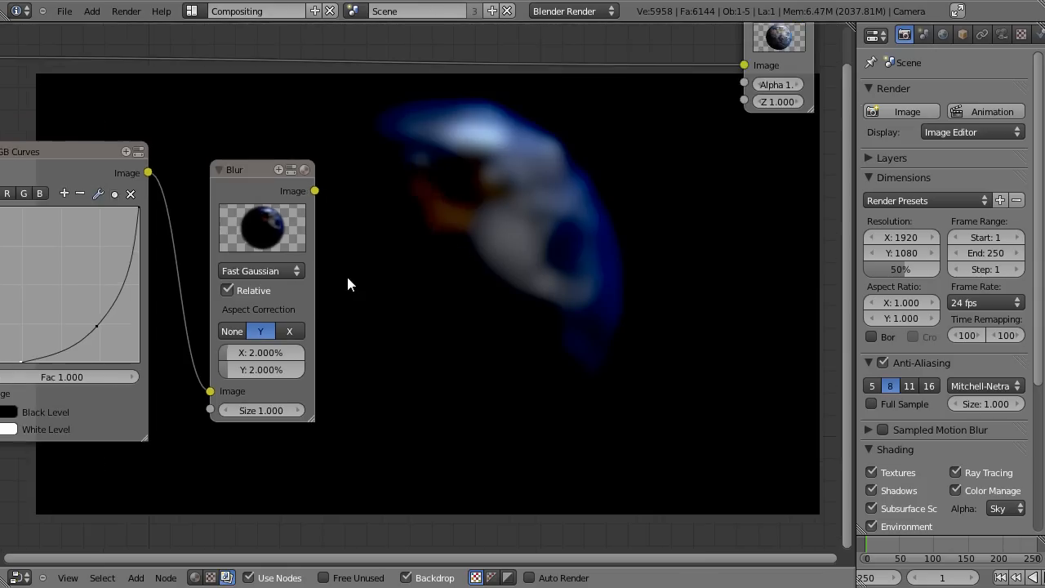
middle_click_drag(346, 278, 567, 214)
left_click_drag(269, 300, 291, 315)
left_click(464, 117)
key("shift+a")
mouse_move(429, 117)
left_click(506, 133)
left_click(649, 175)
Move the RGB curve's black point back to the curve's origin
middle_click_drag(648, 175, 401, 90)
middle_click_drag(178, 220, 350, 262)
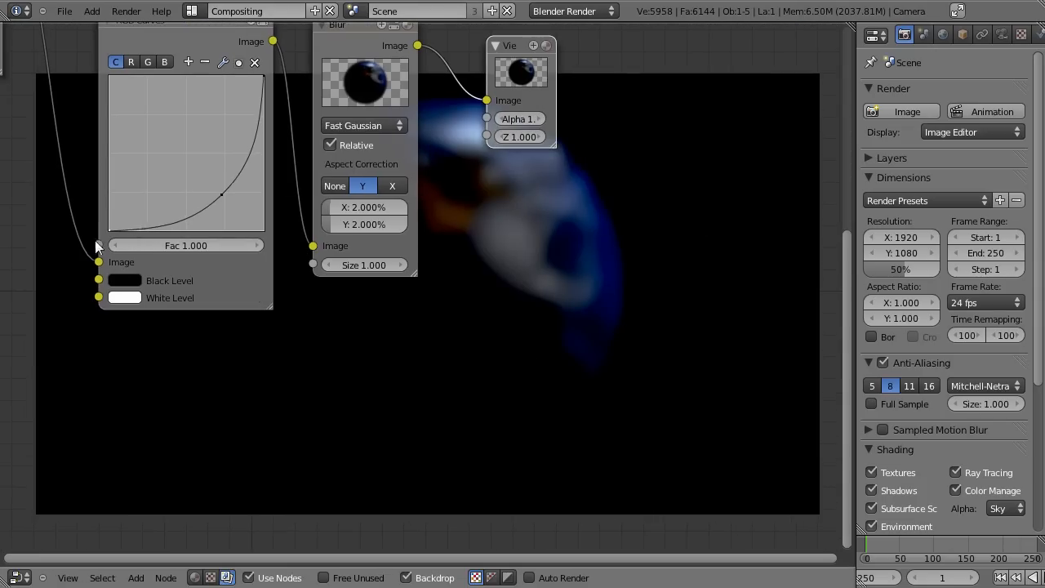
middle_click_drag(507, 217, 388, 223)
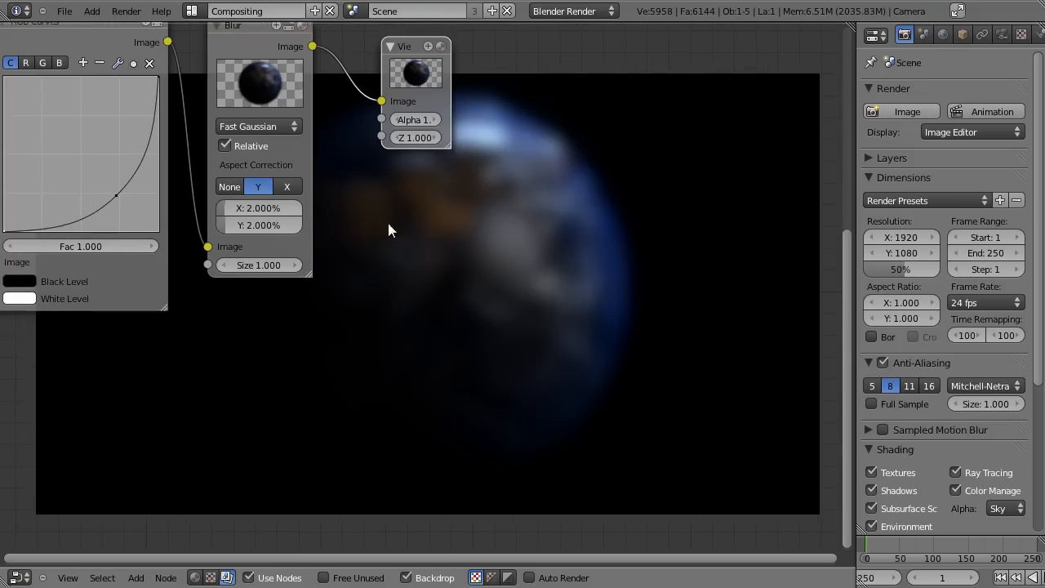
Delete the Viewer node that follows the Blur node
middle_click_drag(385, 140, 502, 286)
key("x")
scroll(553, 225, "down", 3)
middle_click_drag(552, 254, 471, 300)
Add a Mix node in Add mode, with the original render as first image and the blurred image as second
key("shift+a")
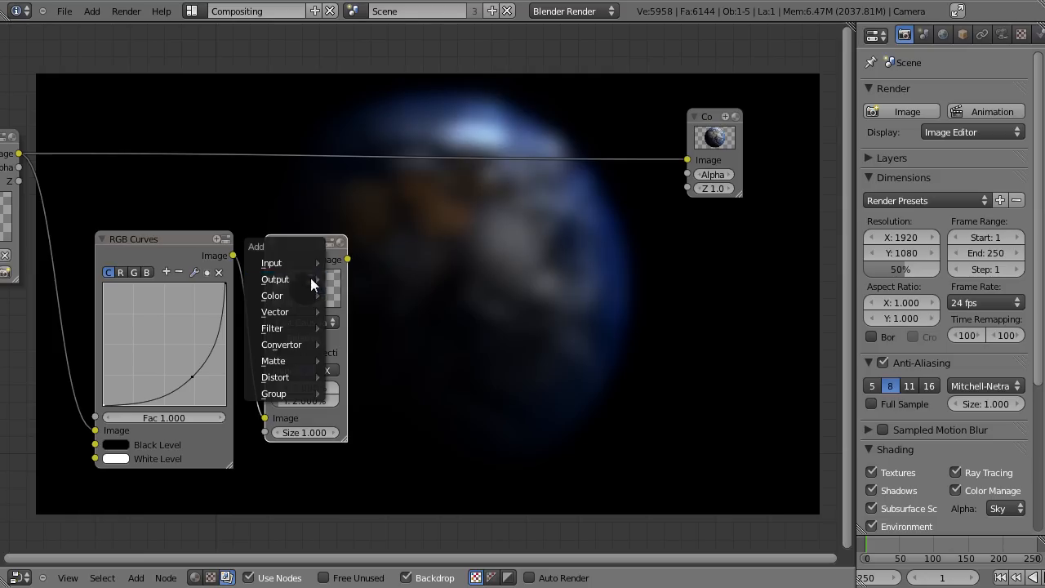
mouse_move(275, 295)
left_click(357, 311)
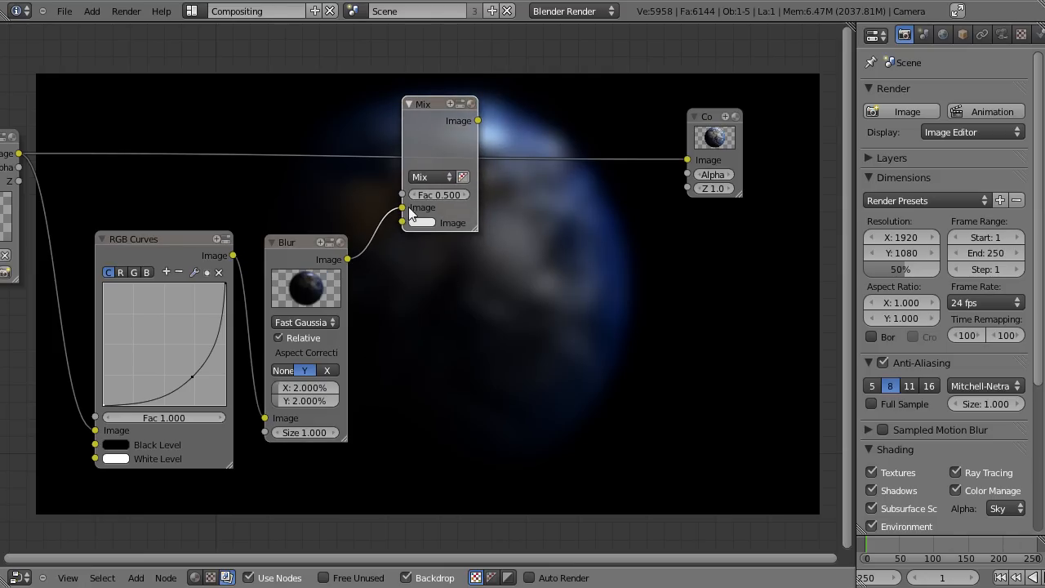
left_click(433, 176)
left_click(429, 190)
left_click_drag(18, 153, 400, 209)
Add a Viewer node and connect the Add node's Image output to it
key("shift+a")
mouse_move(427, 117)
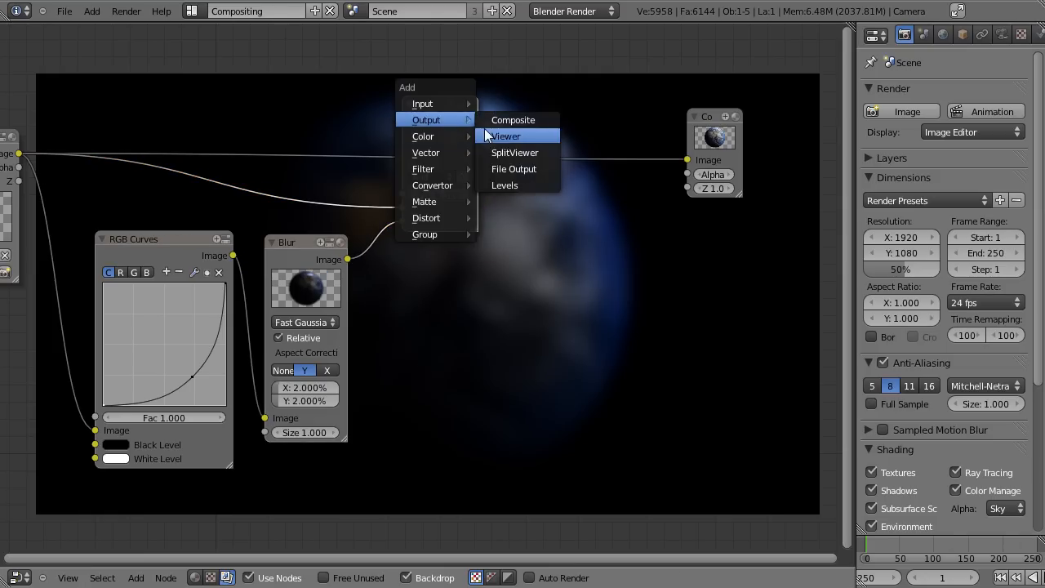
left_click(501, 136)
left_click(538, 170)
Raise the Add node's factor to 0.8
middle_click_drag(638, 247, 473, 162)
scroll(474, 162, "up", 3)
middle_click_drag(397, 185, 347, 250)
left_click(216, 128)
left_click(216, 129)
left_click(216, 129)
left_click(217, 128)
left_click(216, 128)
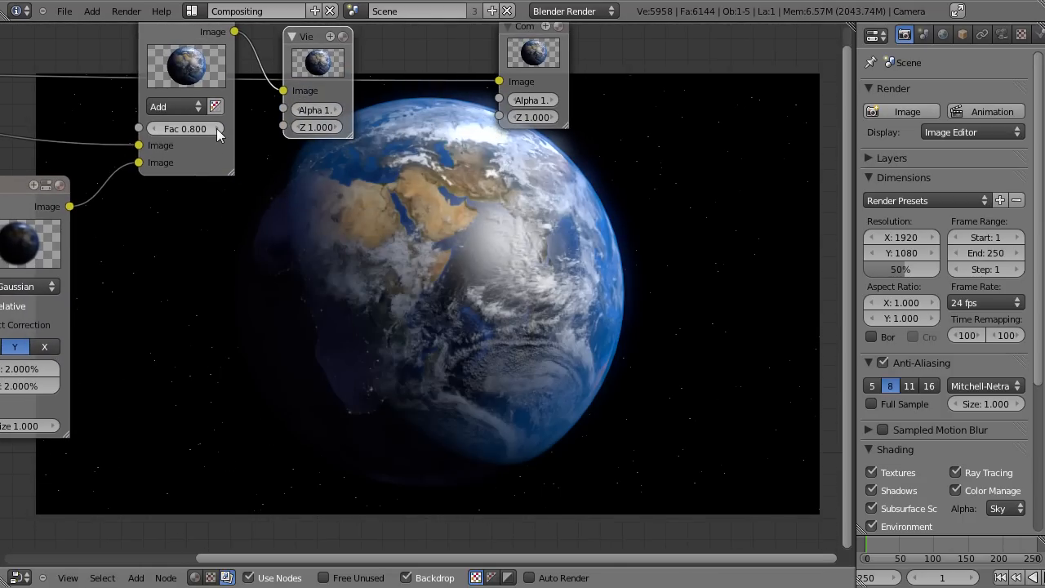
Set the Blur node's X and Y sizes to 5%
middle_click_drag(562, 246, 575, 307)
middle_click_drag(301, 162, 531, 34)
middle_click_drag(334, 291, 294, 243)
left_click(213, 253)
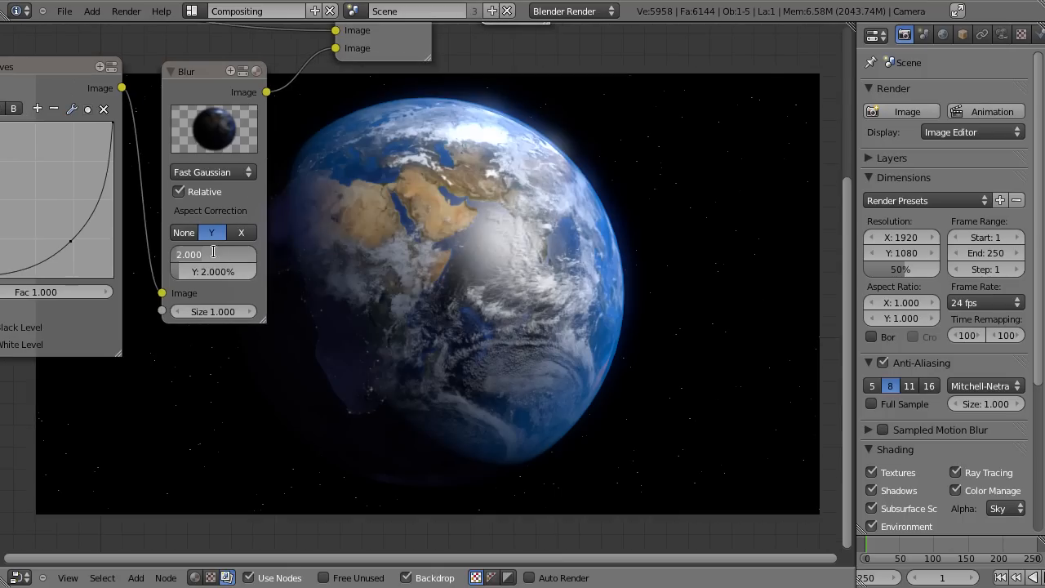
type("5")
key("Tab")
type("5")
key("Return")
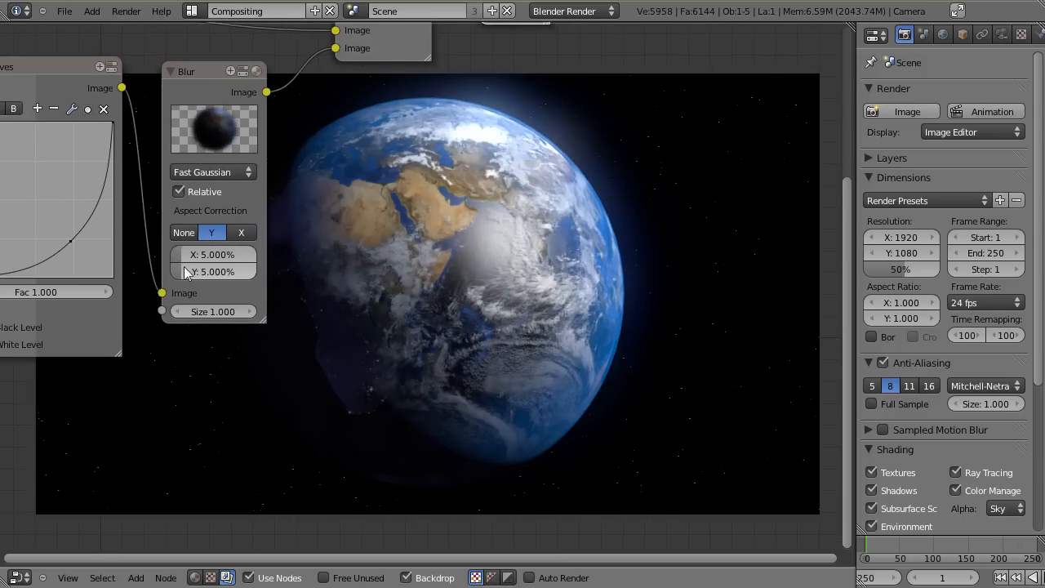
Try a factor of 5 on the Add node
middle_click_drag(509, 160, 383, 299)
middle_click_drag(449, 58, 436, 121)
left_click(253, 212)
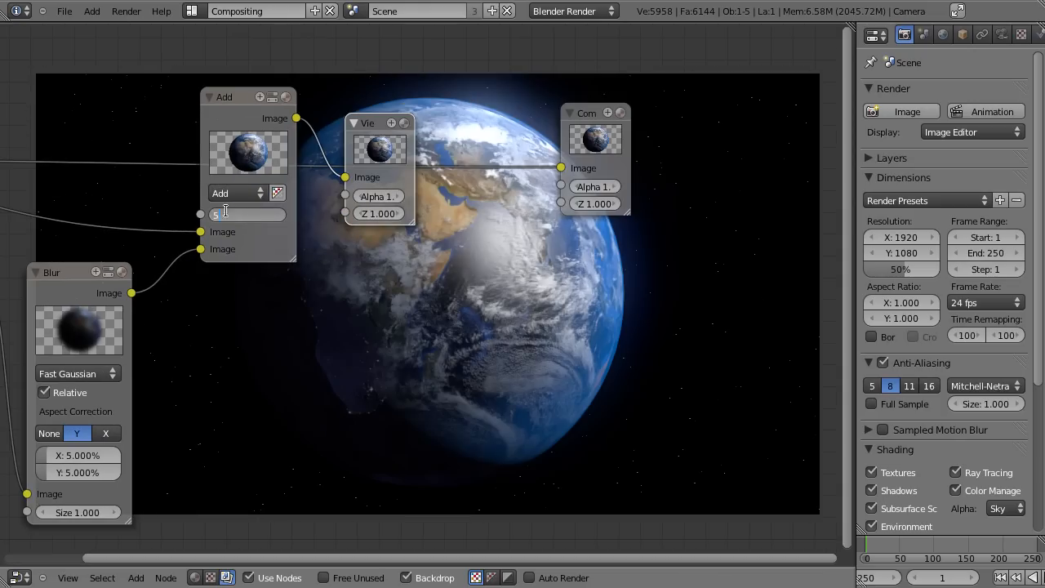
key("Return")
Set the Add node's factor to 0.5 and examine the glow around the Earth
middle_click_drag(225, 237, 258, 213)
left_click(257, 212)
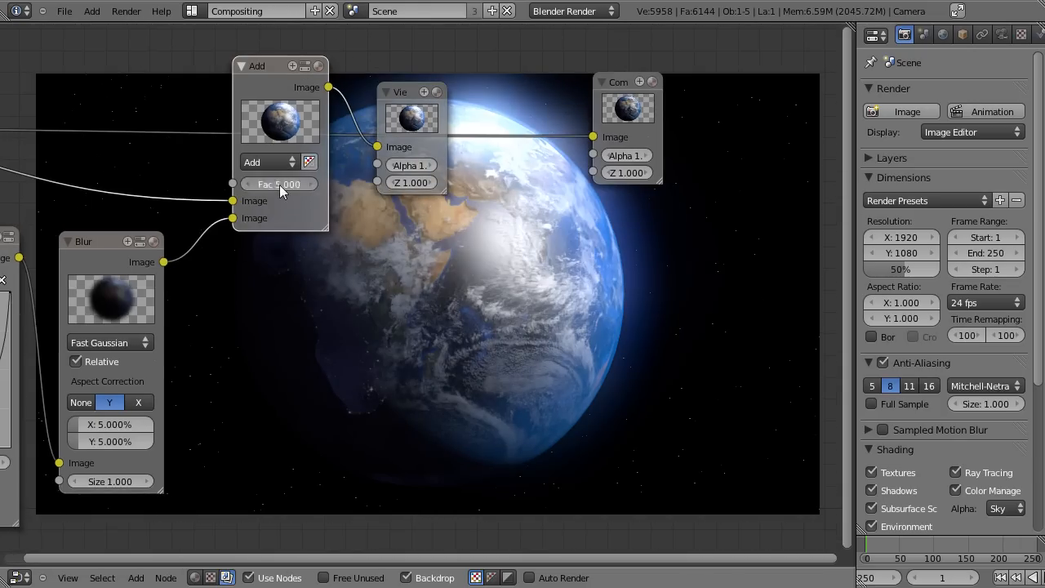
key("Return")
middle_click_drag(640, 286, 586, 101)
middle_click_drag(553, 152, 708, 225)
Set the Add node's factor to 1 and check the glow on the unobstructed backdrop
middle_click_drag(619, 64, 517, 127)
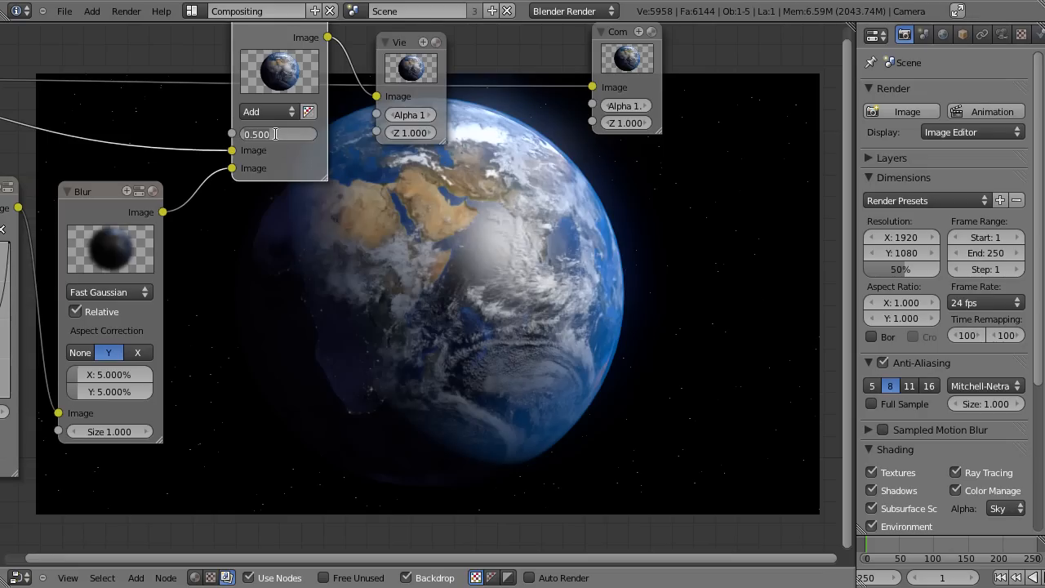
type("1")
key("Return")
middle_click_drag(653, 177, 515, 0)
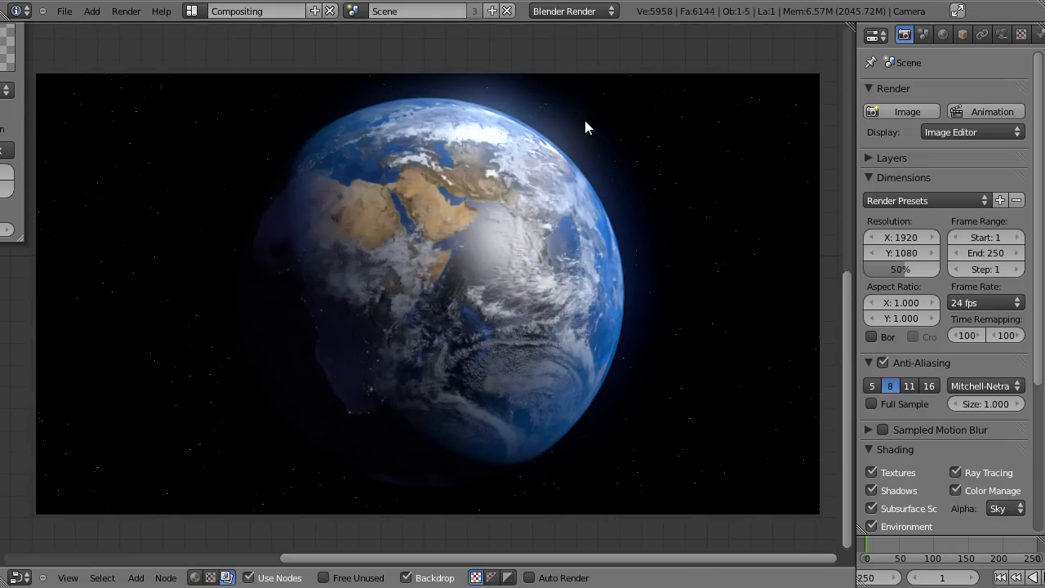
Shift the RGB curve's middle point slightly toward the highlights and delete the Viewer node
key("Home")
left_click_drag(284, 286, 279, 281)
middle_click_drag(639, 271, 568, 220)
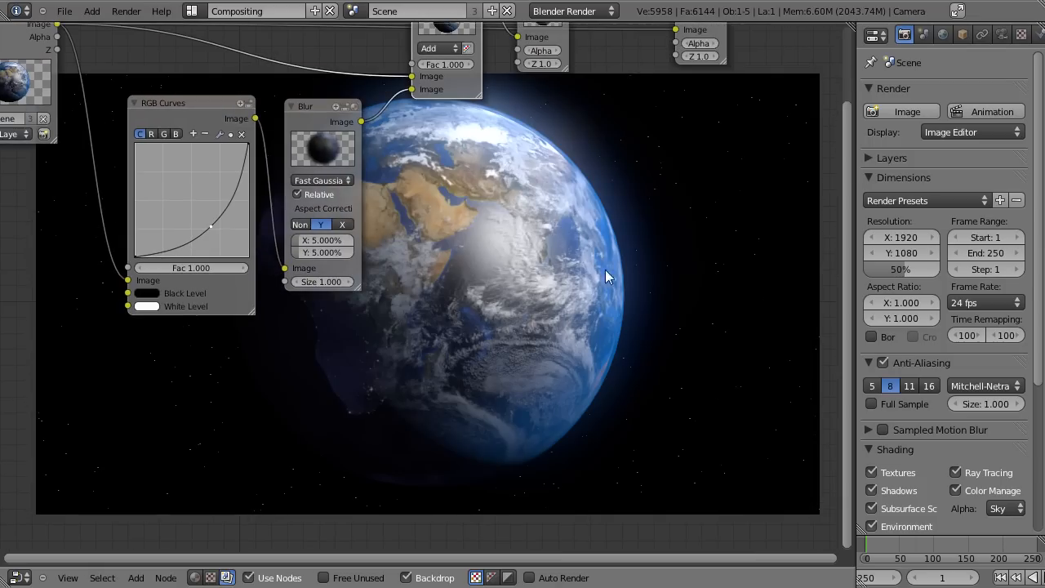
left_click_drag(214, 229, 219, 229)
middle_click_drag(548, 243, 506, 354)
key("x")
Add a Glare node between the Add and Composite nodes as a trial, and delete it again
key("shift+a")
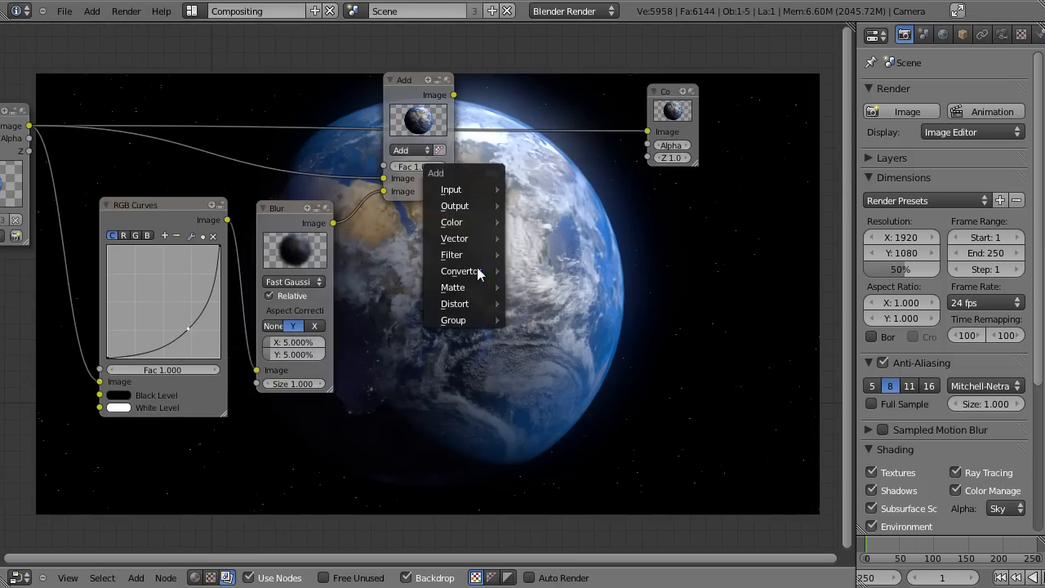
mouse_move(465, 257)
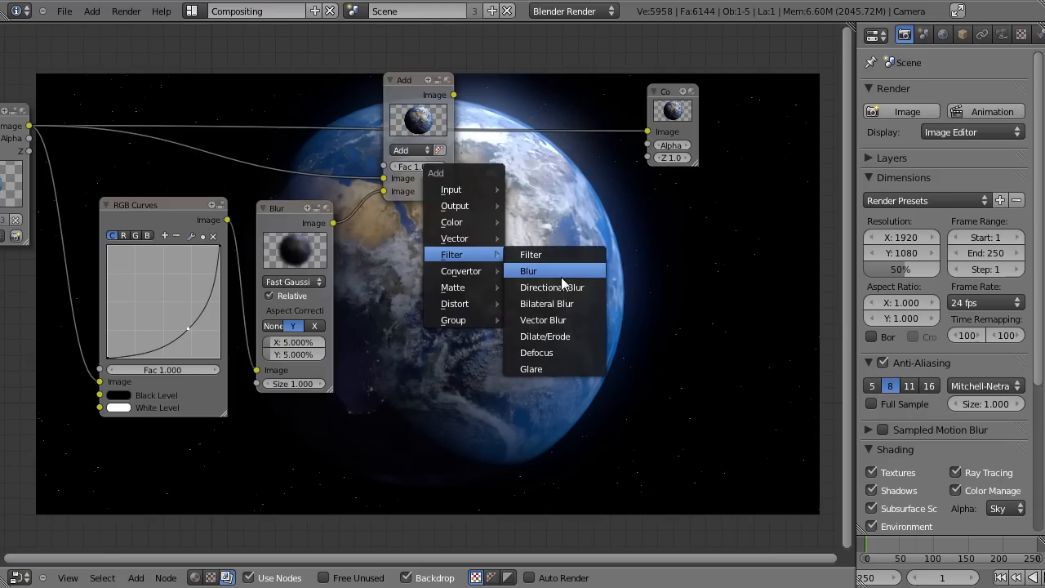
left_click(546, 366)
left_click(597, 368)
left_click(585, 330)
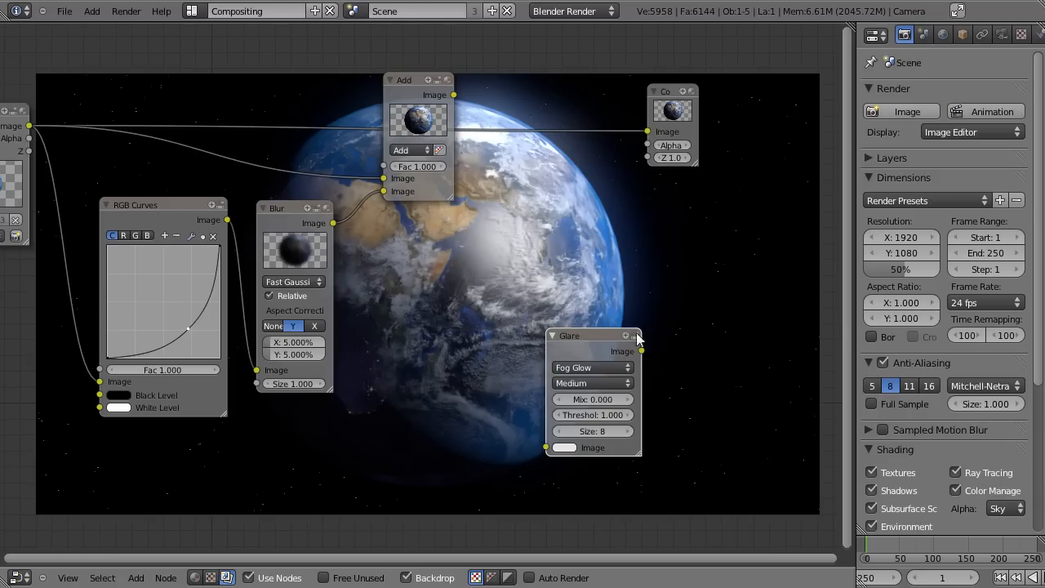
key("g")
left_click(556, 288)
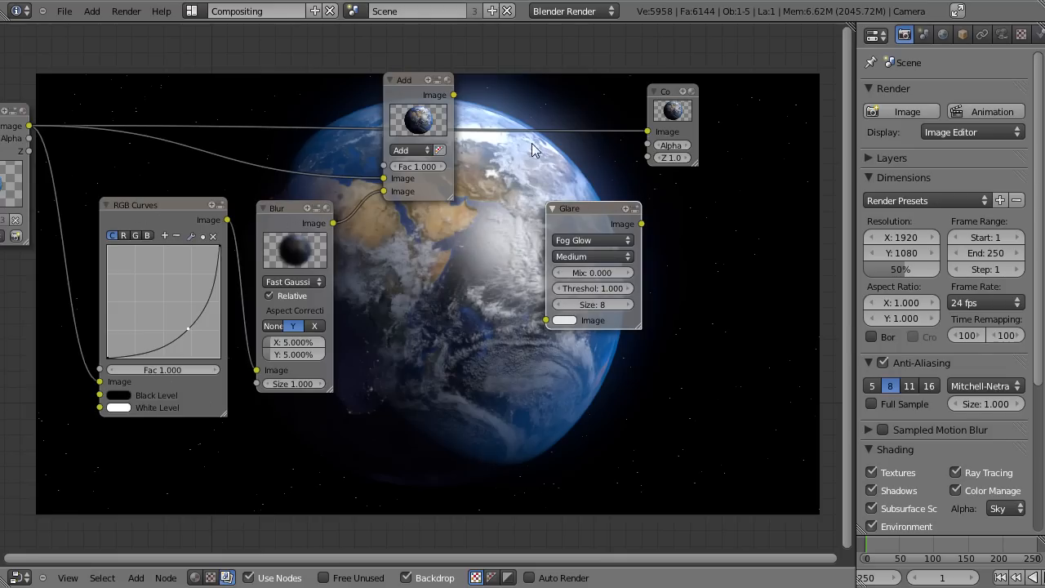
key("x")
Move the Composite node farther out and the Add node slightly lower, and save the file
left_click_drag(670, 90, 735, 75)
key("ctrl+s")
left_click(605, 168)
left_click_drag(406, 129, 389, 154)
middle_click_drag(465, 225, 510, 283)
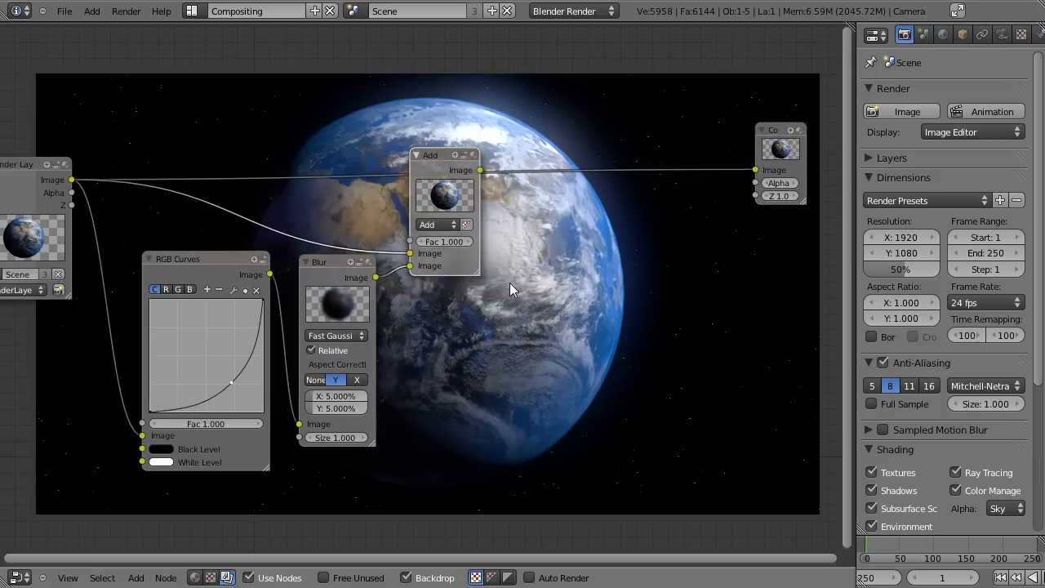
Move the Render Layers node slightly higher in the compositing node tree
scroll(537, 237, "down", 3)
scroll(484, 285, "up", 2)
middle_click_drag(465, 213, 589, 307)
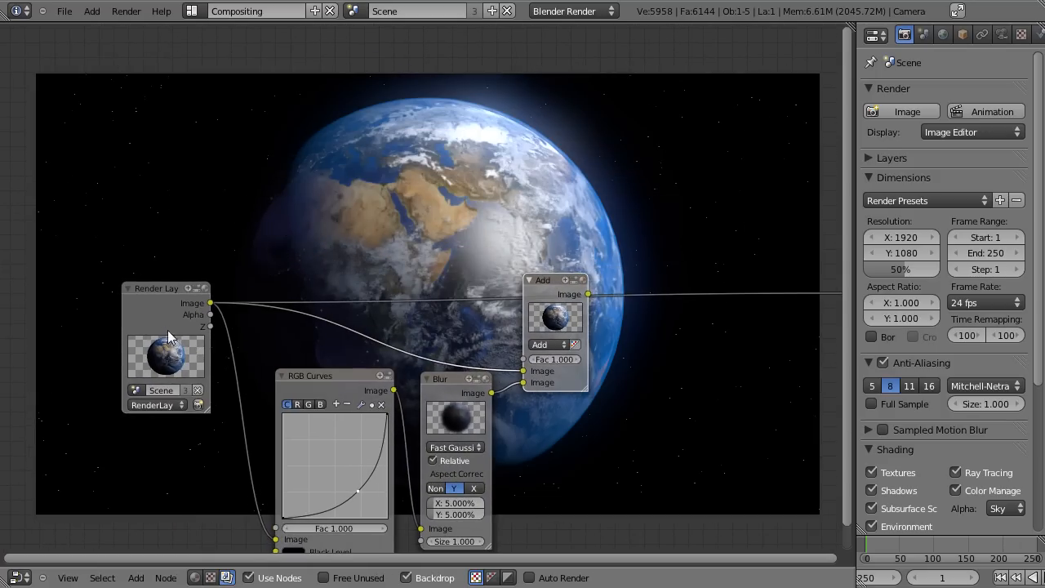
left_click_drag(168, 331, 168, 300)
scroll(542, 195, "up", 4)
middle_click_drag(665, 226, 499, 271)
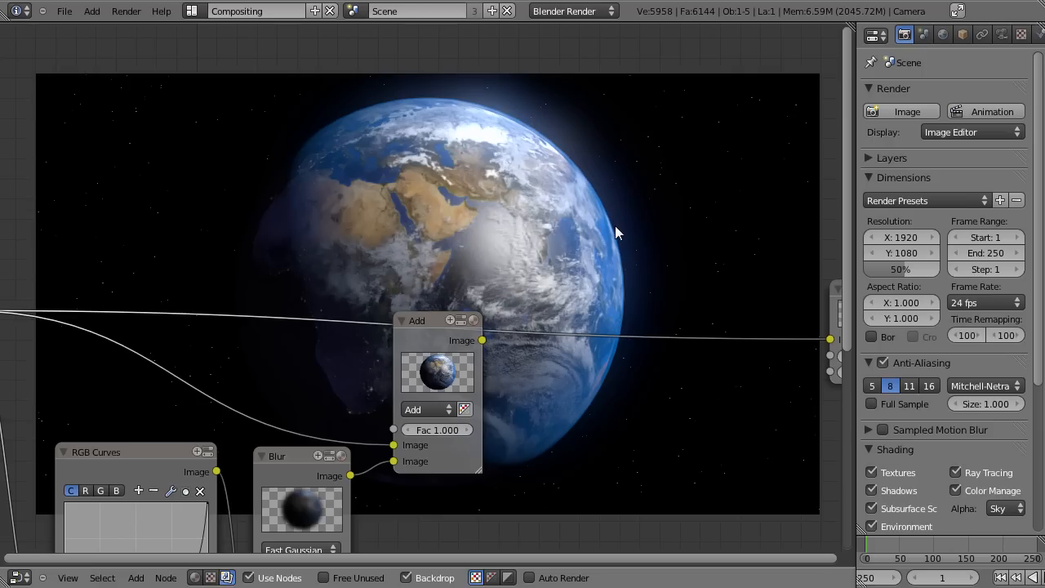
middle_click_drag(620, 365, 618, 185)
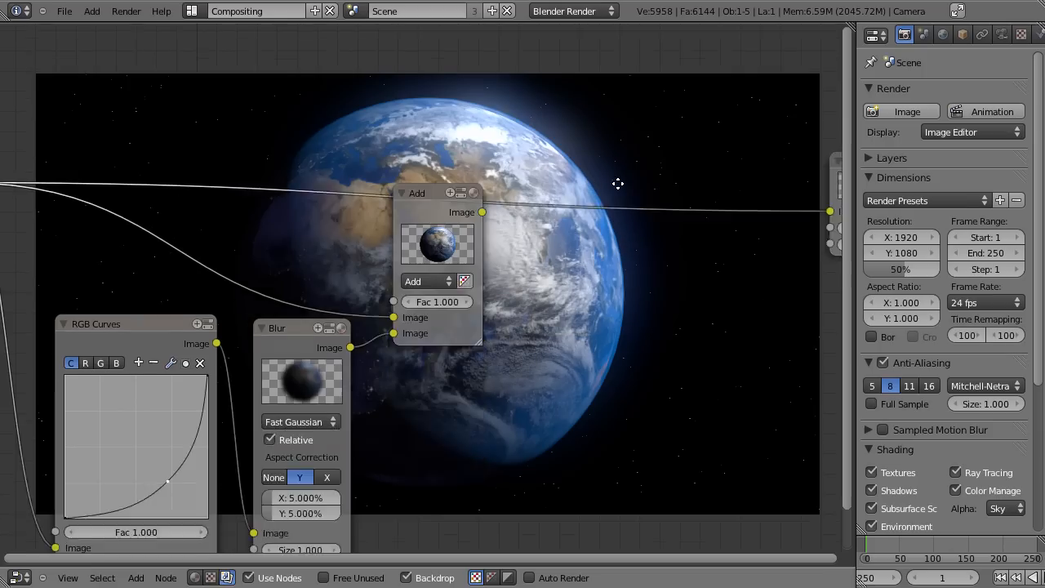
key("x")
scroll(459, 266, "down", 6)
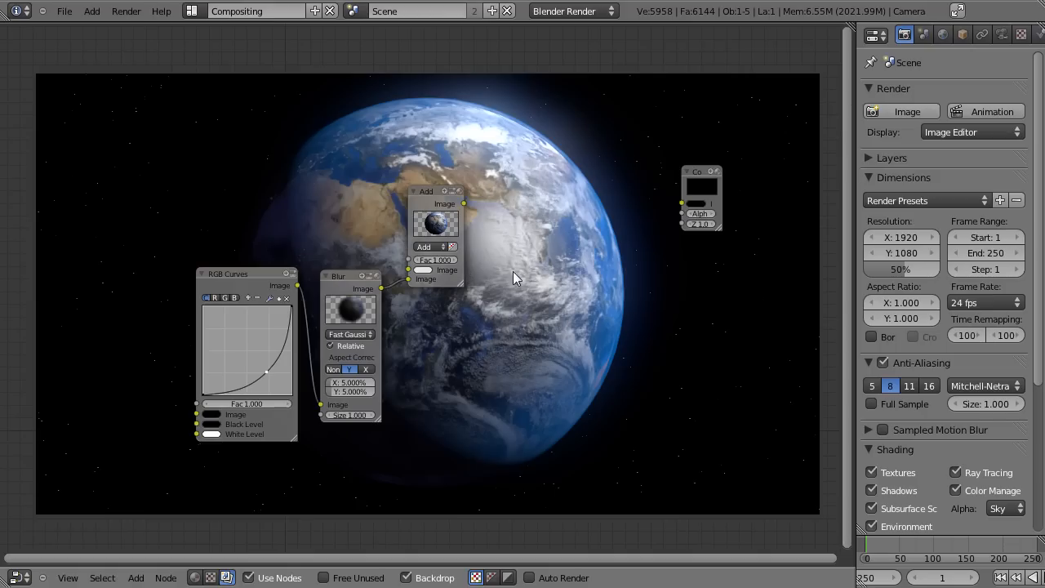
key("ctrl+z")
Save the file over tutorial3.blend
scroll(522, 274, "down", 1)
key("ctrl+s")
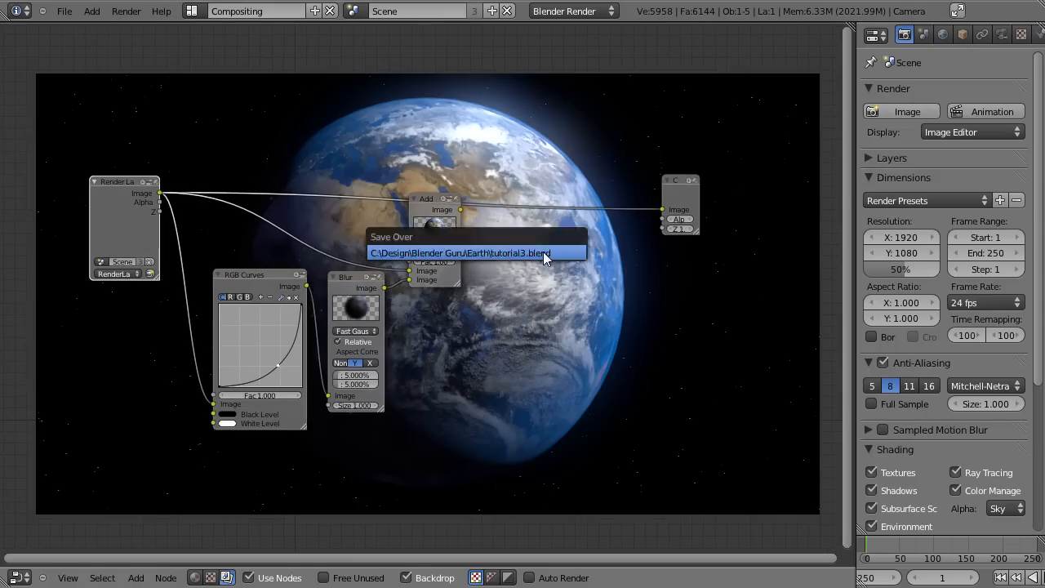
left_click(543, 252)
Add a Blur node fed by the Render Layers image above the existing nodes and set its type to Fast Gaussian
middle_click_drag(497, 210, 562, 300)
scroll(562, 299, "up", 3)
key("shift+a")
mouse_move(301, 262)
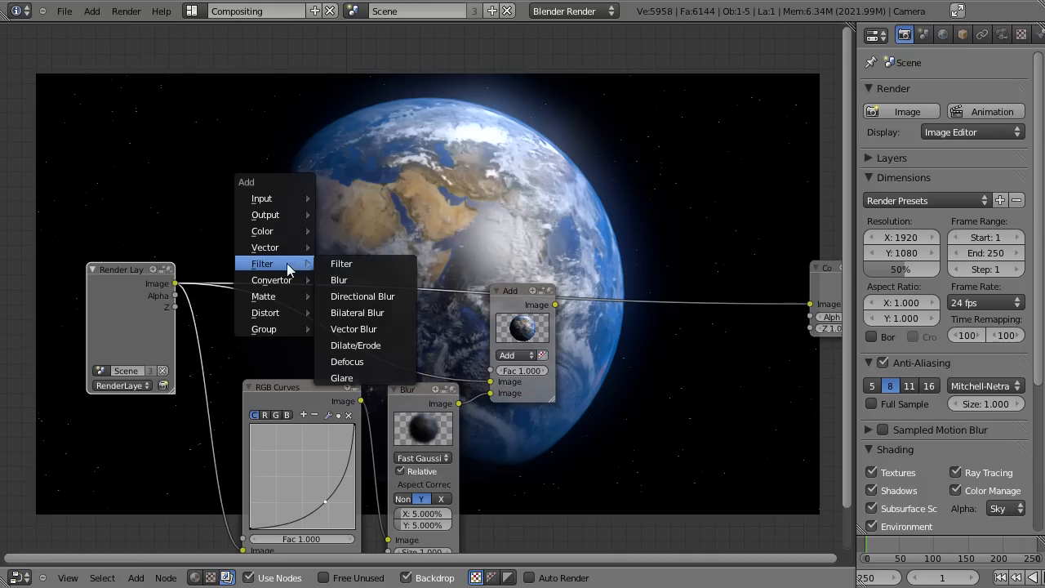
left_click(359, 276)
left_click(310, 217)
left_click(310, 187)
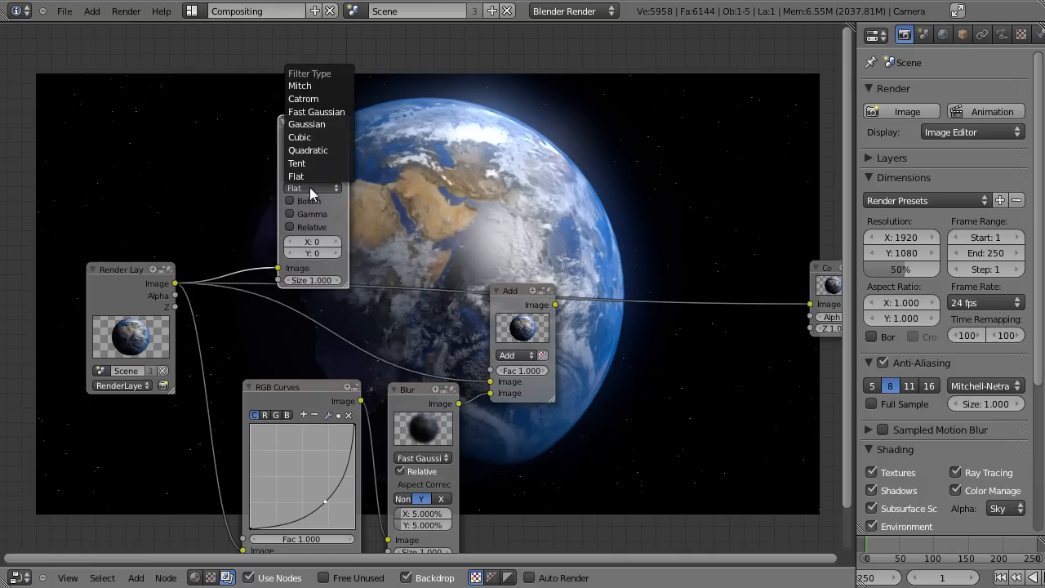
left_click(326, 114)
Make the new Blur node relative and set its X and Y blur to 1%
left_click(322, 214)
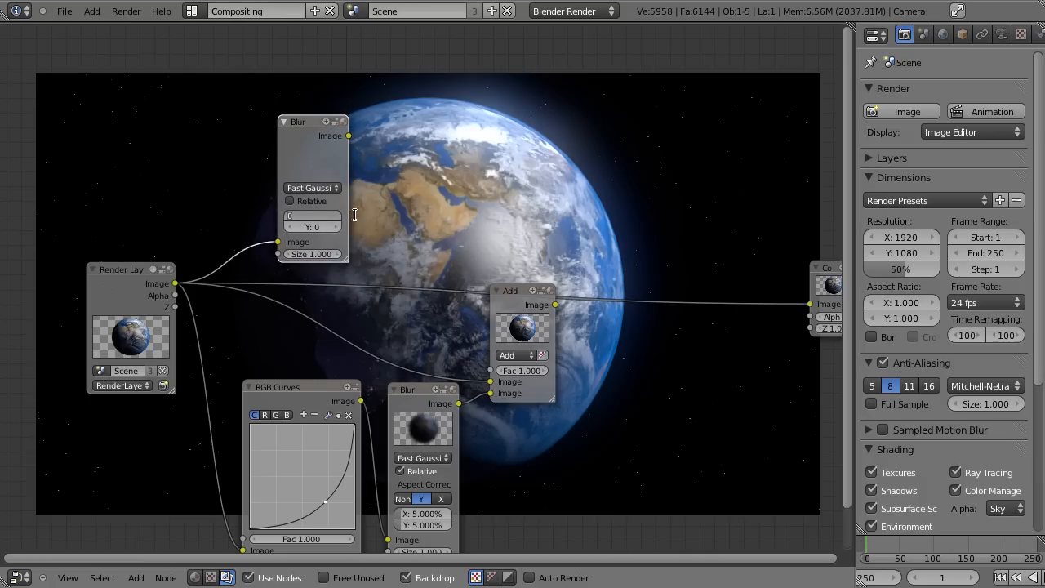
left_click(307, 201)
left_click(323, 245)
left_click(313, 229)
type("1")
key("Tab")
type("1")
key("Return")
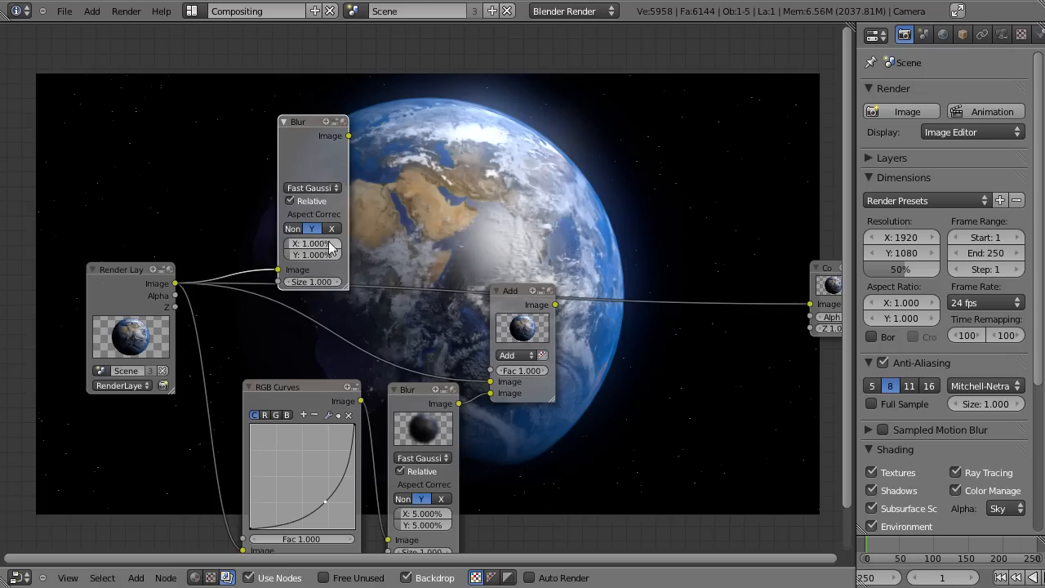
Preview the new blur on the backdrop with a temporary Viewer node and move the Blur node higher
key("shift+a")
mouse_move(344, 115)
left_click(380, 129)
scroll(450, 166, "up", 2)
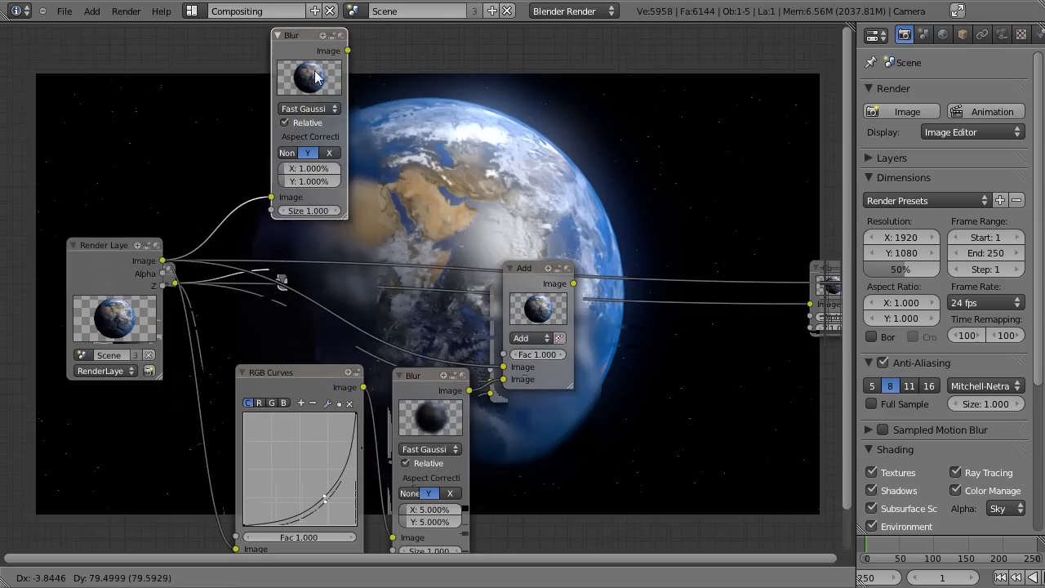
Add an Alpha Over node after the new Blur node and connect the Render Layers image to its second Image input
key("shift+a")
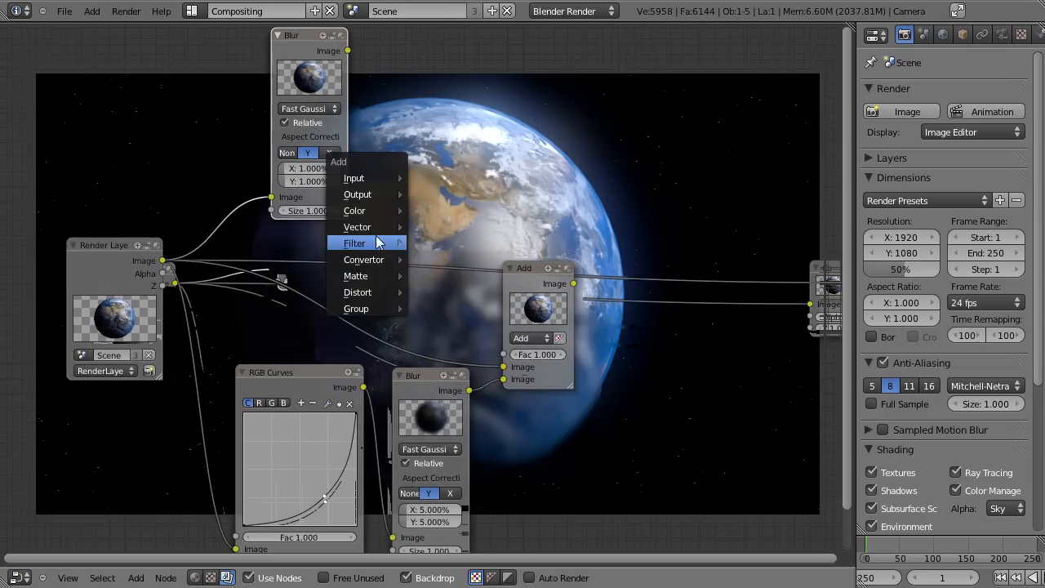
mouse_move(377, 216)
left_click(444, 309)
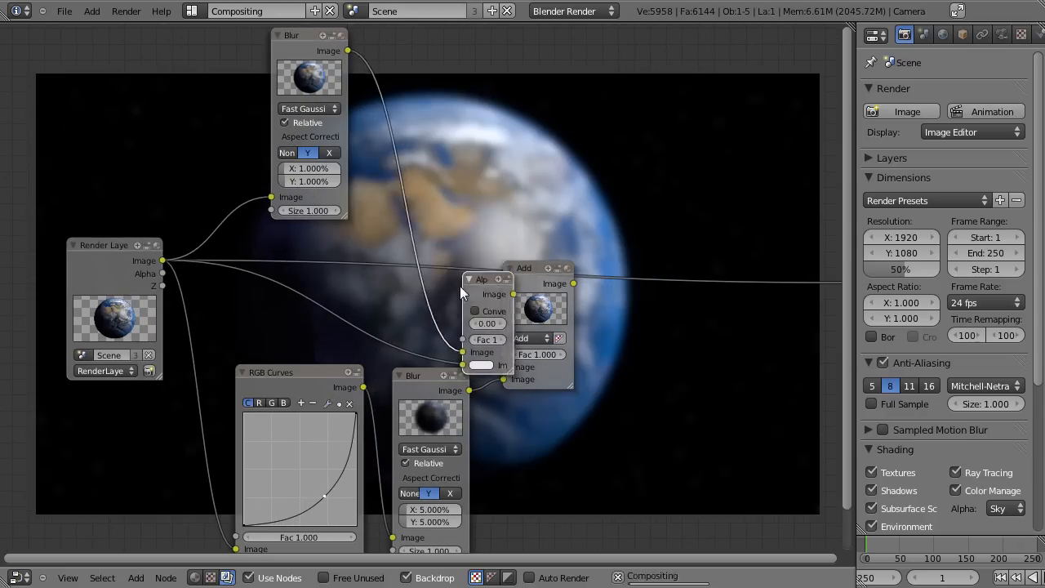
left_click_drag(164, 261, 405, 202)
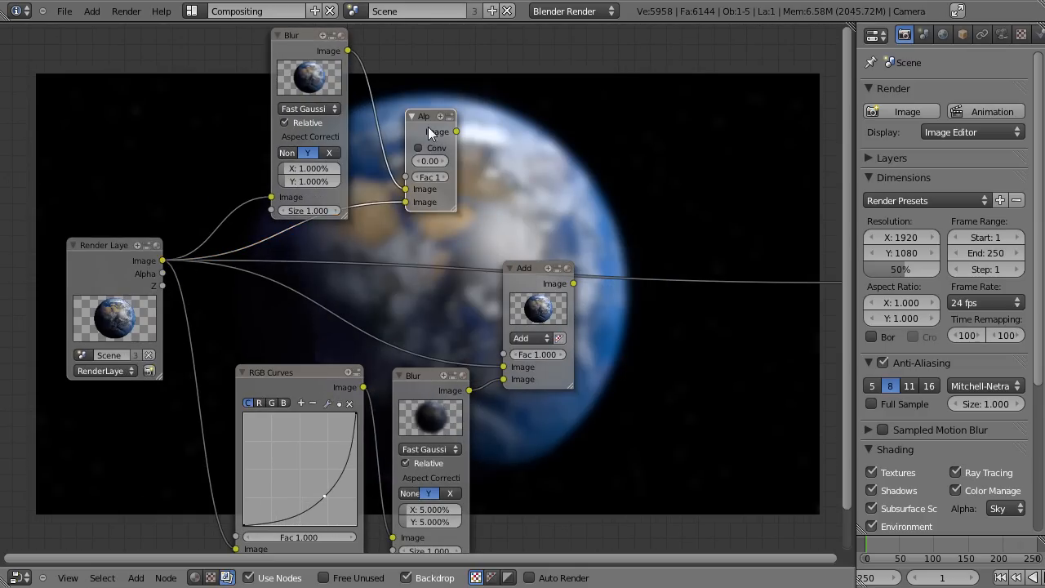
Add a Viewer node to the Alpha Over output and inspect the planet's rim on the backdrop
key("shift+a")
mouse_move(424, 110)
left_click(467, 126)
left_click(541, 157)
middle_click_drag(541, 157, 352, 131)
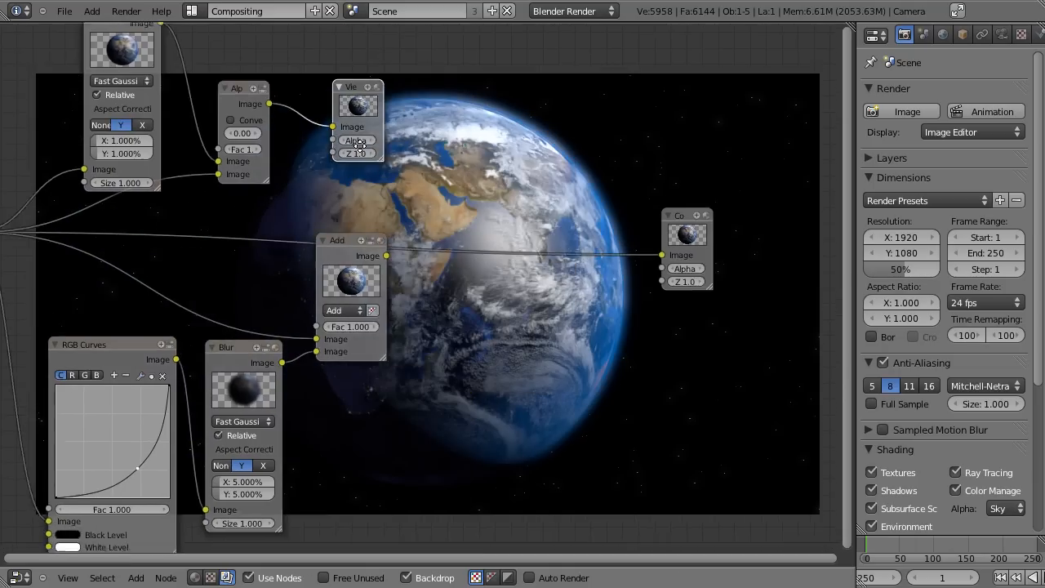
scroll(549, 261, "up", 2)
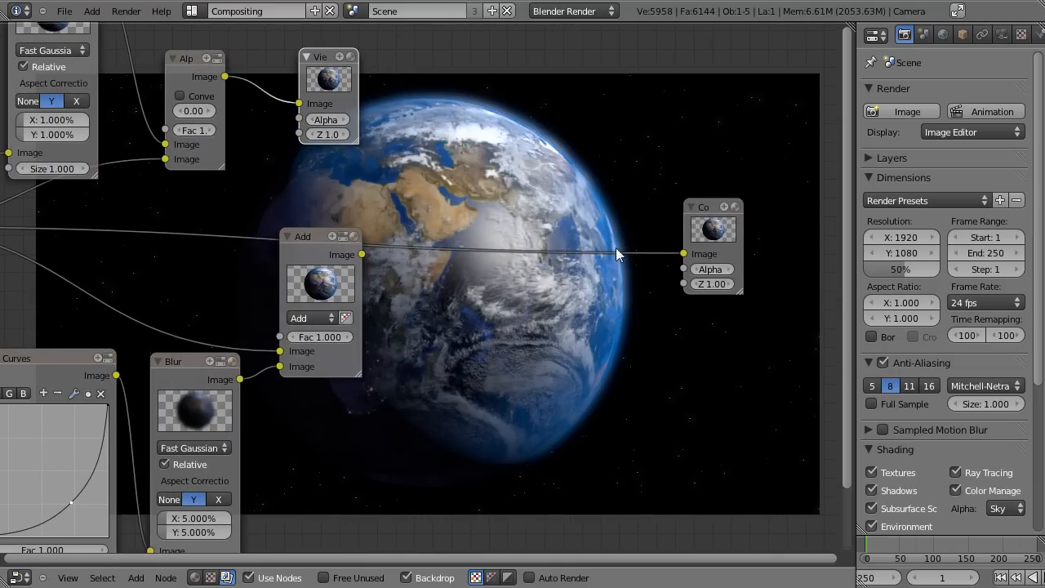
middle_click_drag(536, 177, 560, 438)
scroll(365, 236, "up", 2)
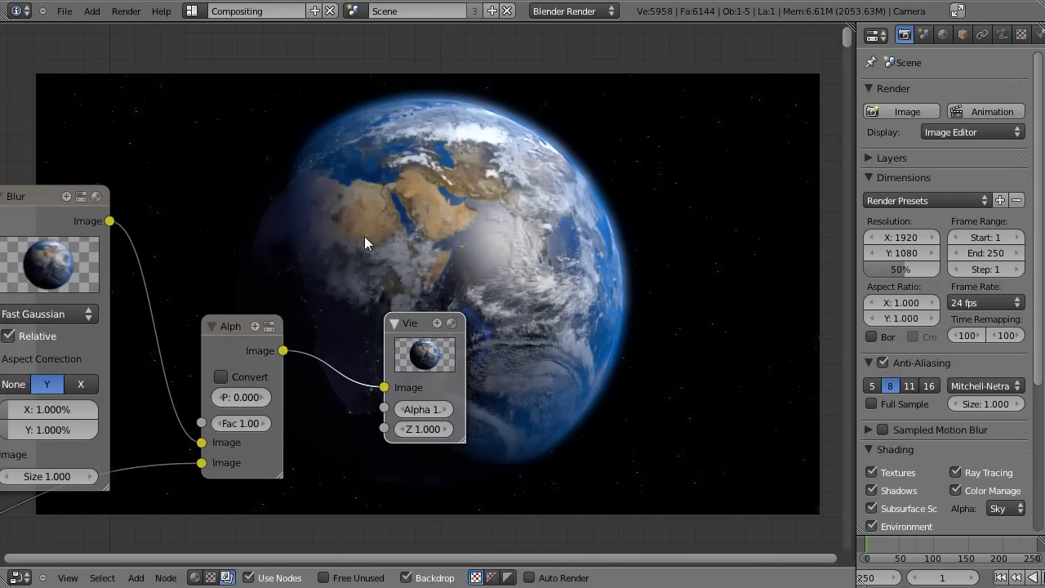
middle_click_drag(494, 304, 559, 189)
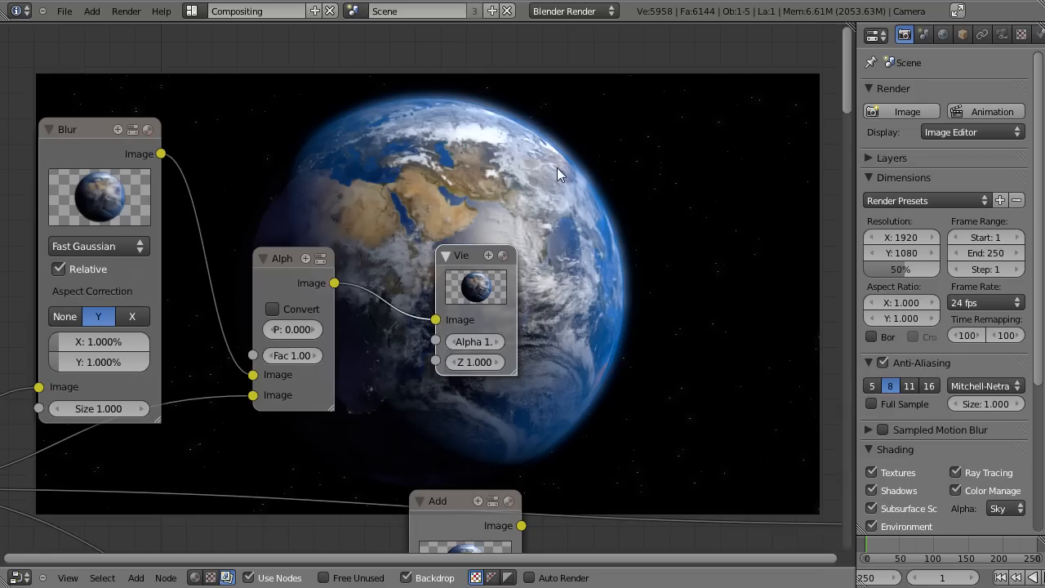
Set the upper Blur node's X and Y to 0.7% and check the softened rim on the backdrop
left_click(96, 347)
type(".7")
key("Tab")
type(".7")
key("Return")
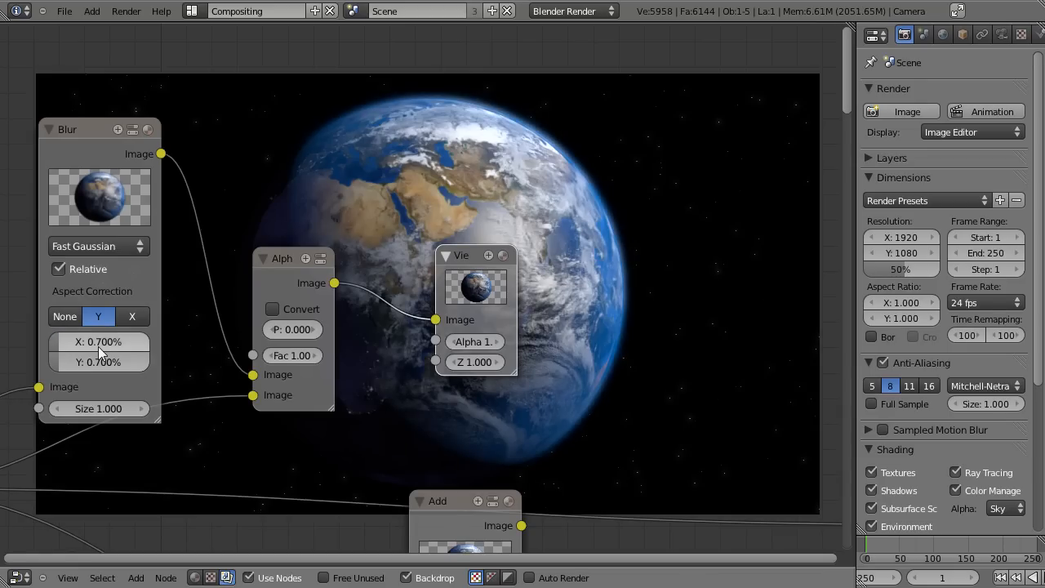
middle_click_drag(656, 193, 341, 429)
scroll(484, 407, "down", 2)
middle_click_drag(484, 407, 532, 290)
middle_click_drag(357, 257, 381, 327)
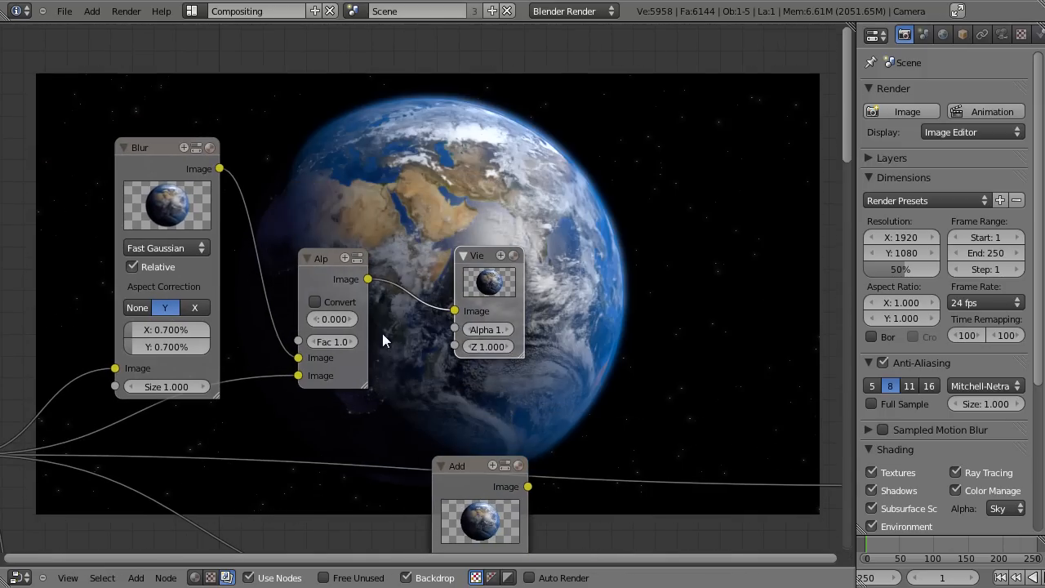
Delete the Viewer node from the Alpha Over output and preview the Add node's glow with a temporary Viewer
middle_click_drag(583, 346, 512, 238)
key("x")
scroll(475, 239, "down", 3)
middle_click_drag(456, 353, 388, 220)
left_click(364, 265)
key("shift+a")
mouse_move(327, 266)
left_click(415, 283)
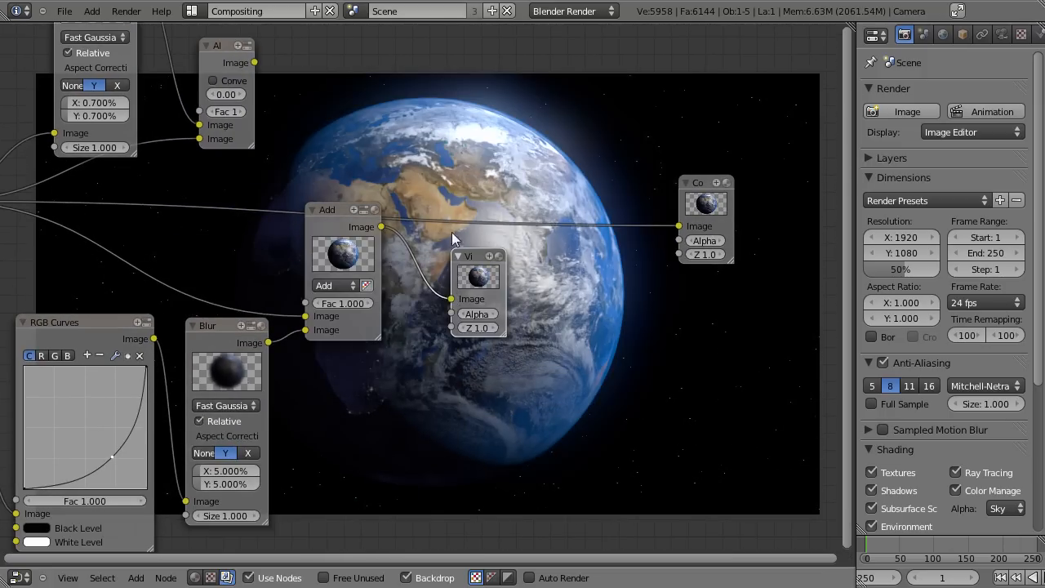
left_click(454, 264)
middle_click_drag(454, 264, 524, 347)
key("x")
left_click(403, 335)
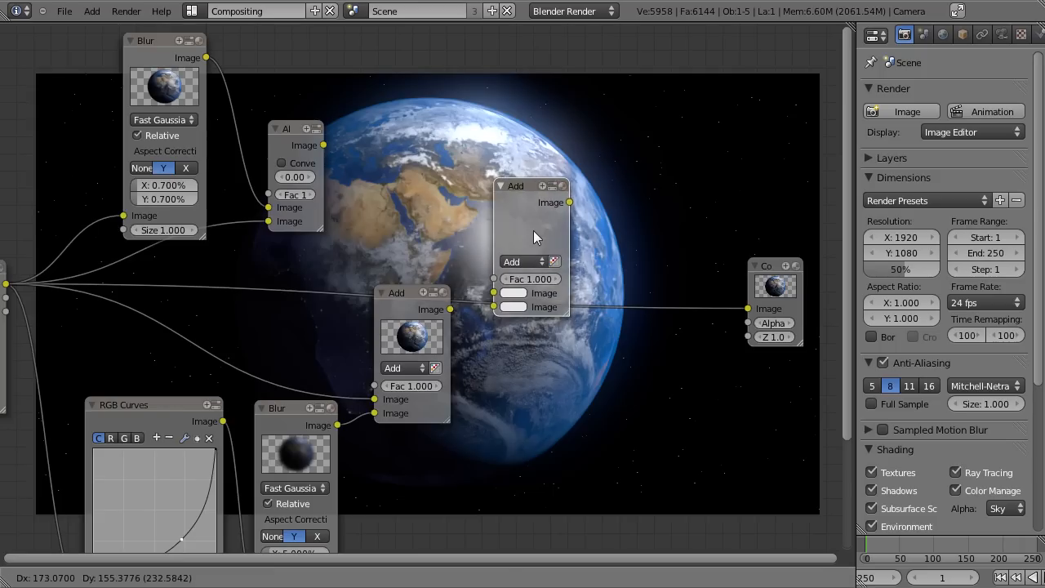
right_click(538, 297)
key("x")
scroll(428, 284, "down", 2)
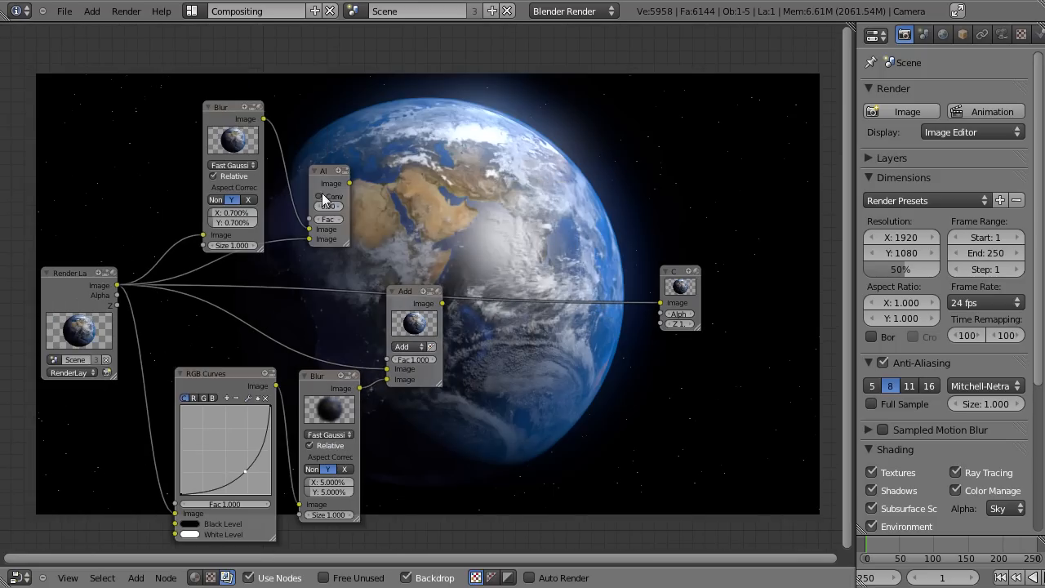
Connect the Alpha Over output to the Add node's first Image input and check it with a temporary Viewer node
left_click_drag(350, 183, 387, 369)
key("shift+a")
mouse_move(420, 306)
left_click(459, 320)
left_click(557, 319)
middle_click_drag(558, 312, 433, 144)
key("x")
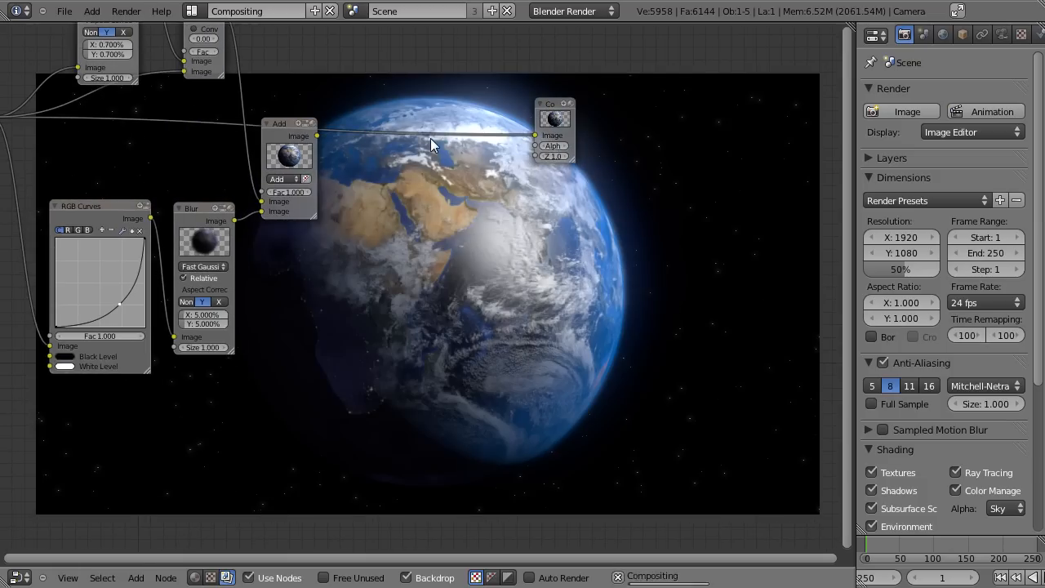
Add a Viewer node to the Add node's output and save the file
right_click(307, 149)
key("shift+a")
mouse_move(307, 151)
left_click(357, 164)
left_click(413, 167)
middle_click_drag(521, 189, 597, 316)
scroll(597, 315, "down", 3)
middle_click_drag(412, 299, 541, 311)
key("ctrl+s")
left_click(541, 310)
scroll(673, 264, "up", 1)
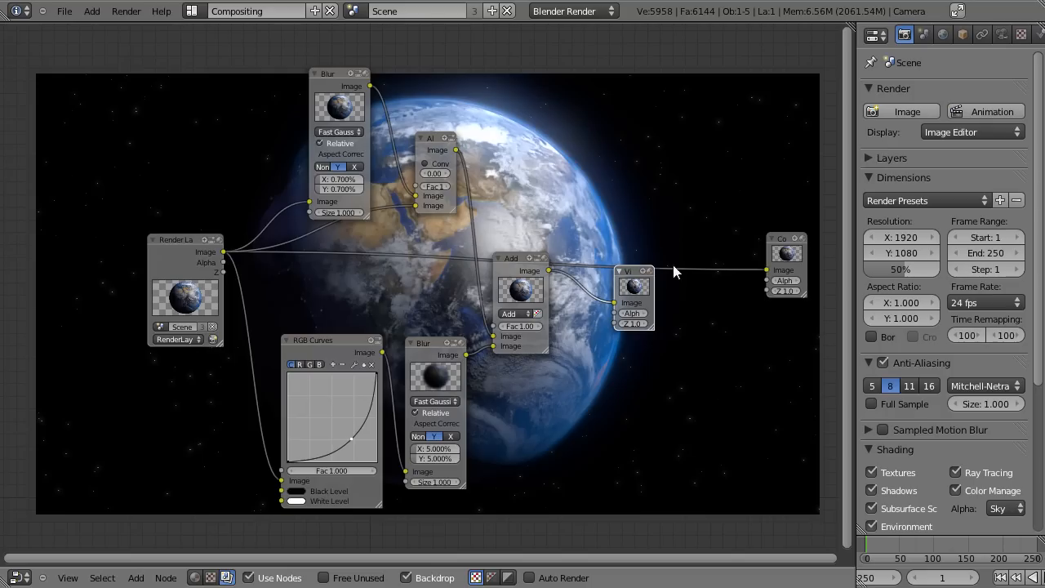
Connect the Add node's output to the Composite node and move the Render Layers node farther from the other nodes
left_click_drag(548, 269, 611, 214)
scroll(522, 203, "up", 2)
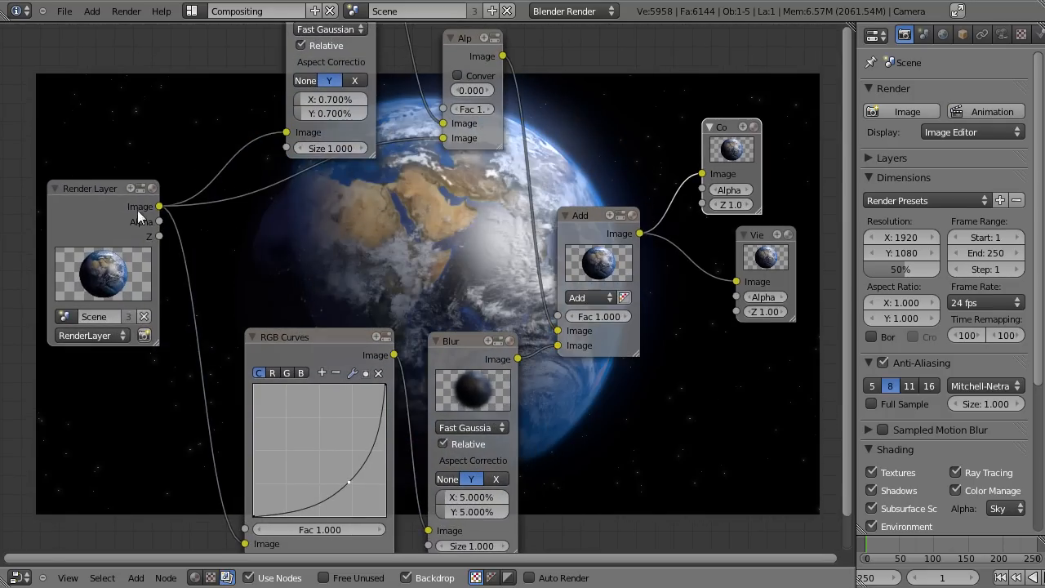
left_click_drag(137, 210, 87, 219)
scroll(447, 252, "down", 3)
middle_click_drag(447, 253, 564, 237)
scroll(523, 238, "up", 2)
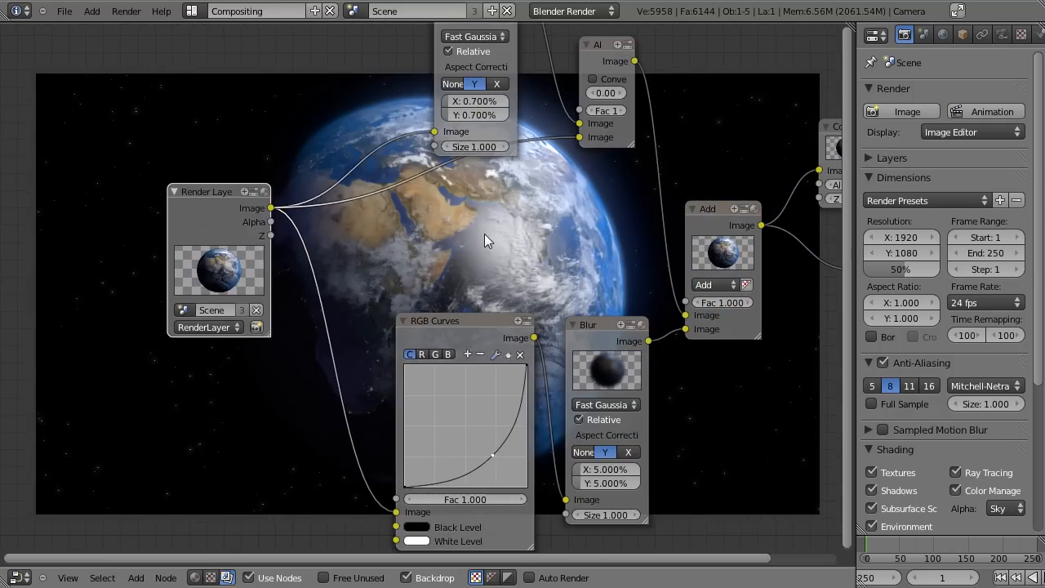
Examine the combined glow and blurred rim on the unobstructed backdrop
middle_click_drag(691, 216, 416, 314)
middle_click_drag(511, 246, 398, 438)
scroll(436, 296, "up", 3)
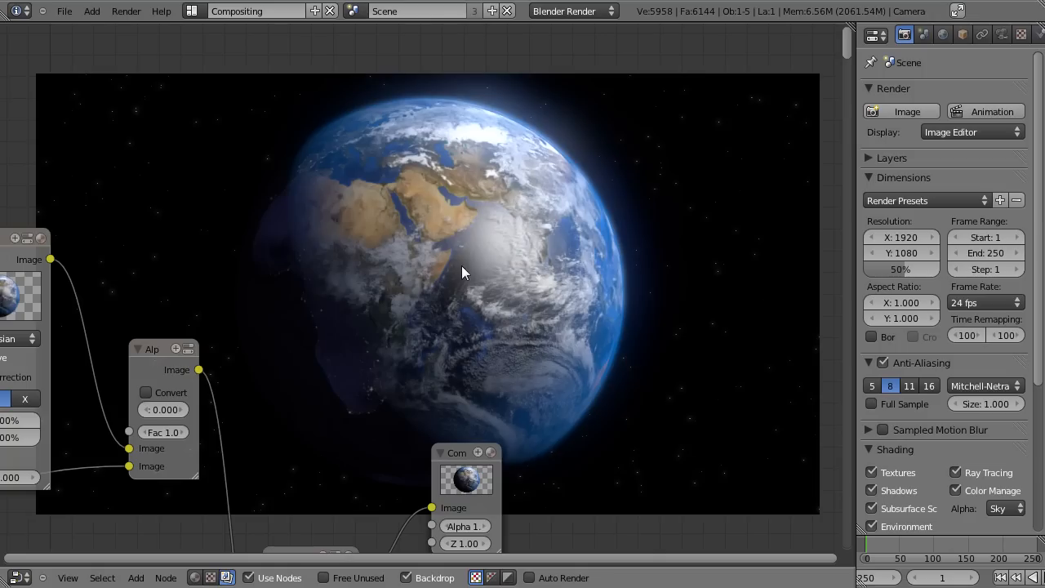
middle_click_drag(420, 256, 514, 233)
scroll(330, 320, "down", 3)
middle_click_drag(330, 321, 627, 172)
middle_click_drag(505, 275, 589, 187)
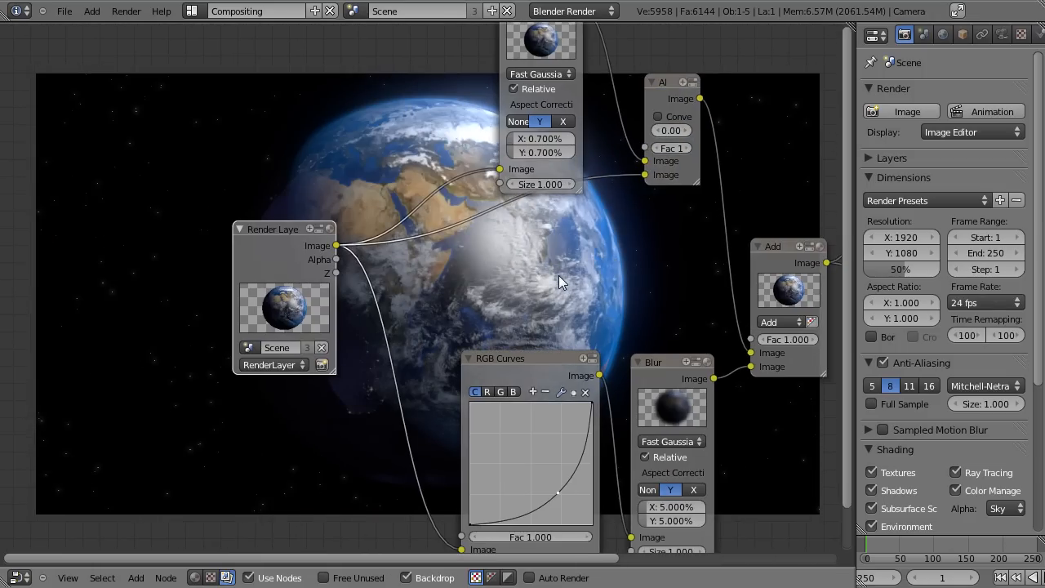
middle_click_drag(361, 282, 509, 244)
Move the Render Layers node farther out to make room after it, and save the file
left_click_drag(415, 246, 309, 245)
key("ctrl+s")
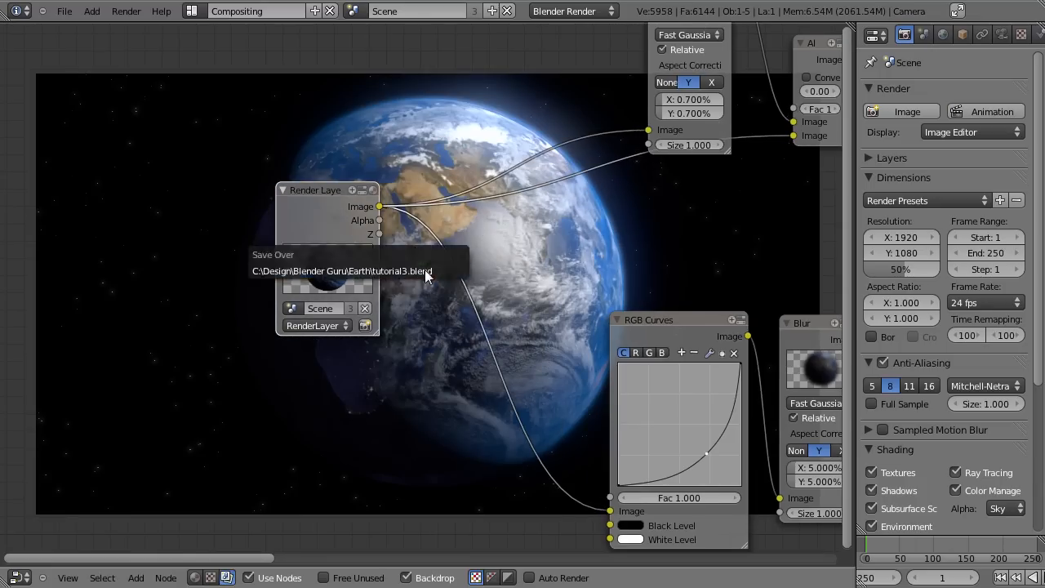
middle_click_drag(425, 269, 374, 263)
Add a Filter node right after the Render Layers node and set its type to Sharpen
key("shift+a")
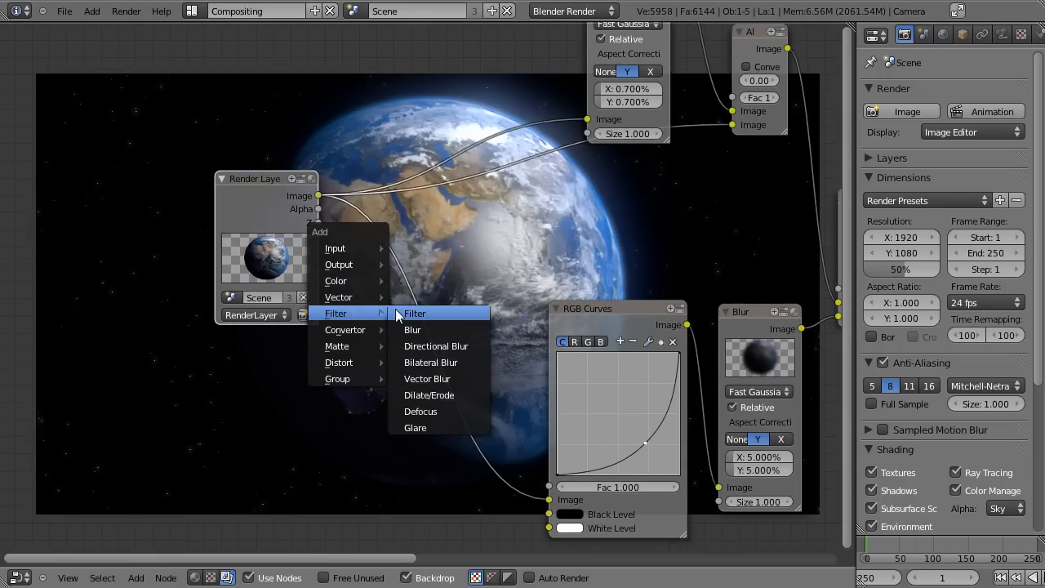
left_click(397, 312)
left_click(418, 241)
left_click(414, 241)
left_click(418, 211)
middle_click_drag(418, 211, 345, 256)
Connect the Sharpen filter's output to the upper Blur, the Alpha Over's second Image input and the RGB Curves' Image input
left_click_drag(323, 263, 470, 186)
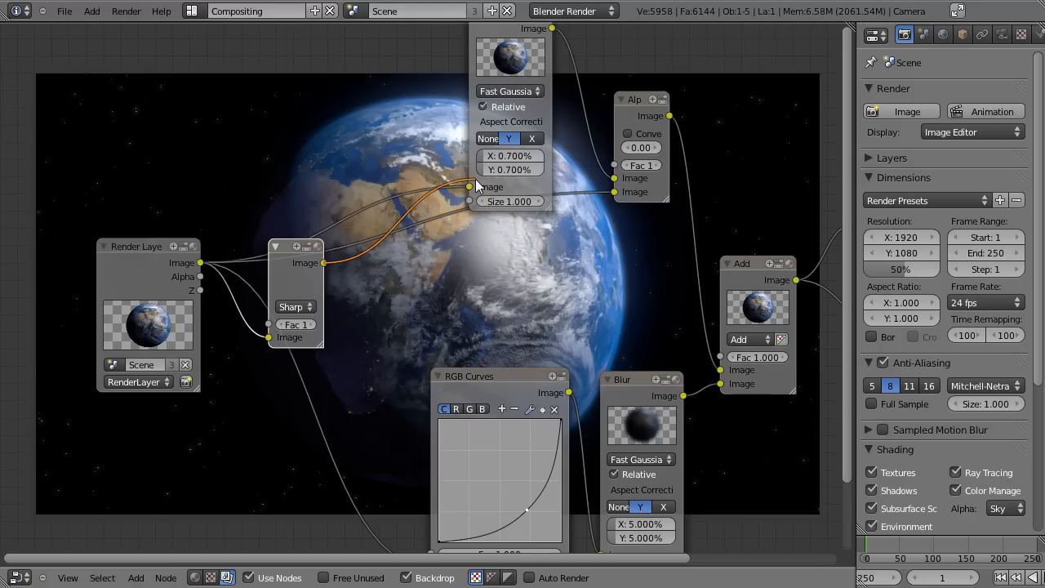
left_click_drag(325, 263, 615, 192)
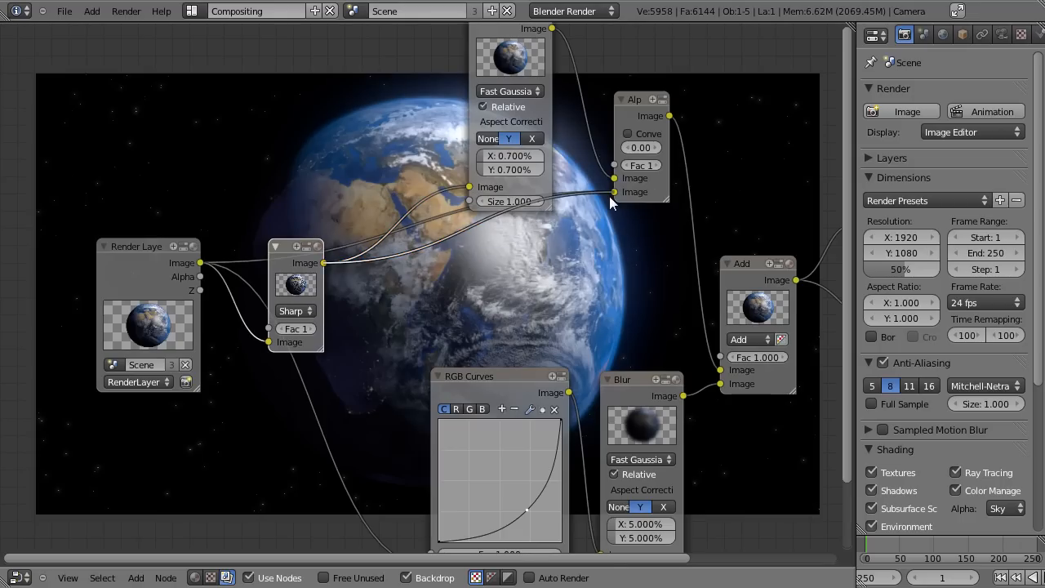
middle_click_drag(609, 196, 605, 111)
left_click_drag(319, 176, 423, 481)
middle_click_drag(388, 358, 418, 455)
scroll(315, 384, "up", 3)
scroll(359, 433, "down", 6)
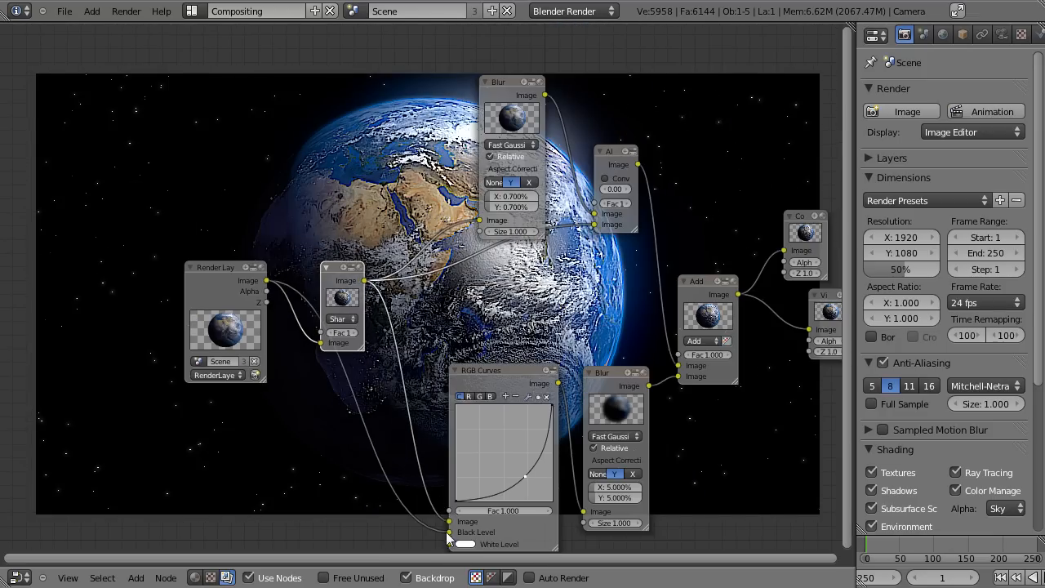
Set the Sharpen filter's factor to 0.1 and check the sharpening on the unobstructed backdrop
scroll(403, 429, "up", 3)
left_click(286, 366)
type(".1")
key("Return")
middle_click_drag(541, 307, 285, 274)
scroll(327, 266, "down", 4)
middle_click_drag(353, 258, 3, 120)
middle_click_drag(191, 140, 634, 310)
middle_click_drag(360, 194, 595, 371)
Set the Sharpen filter's factor to 0 to compare the image without sharpening
left_click(375, 505)
key("Return")
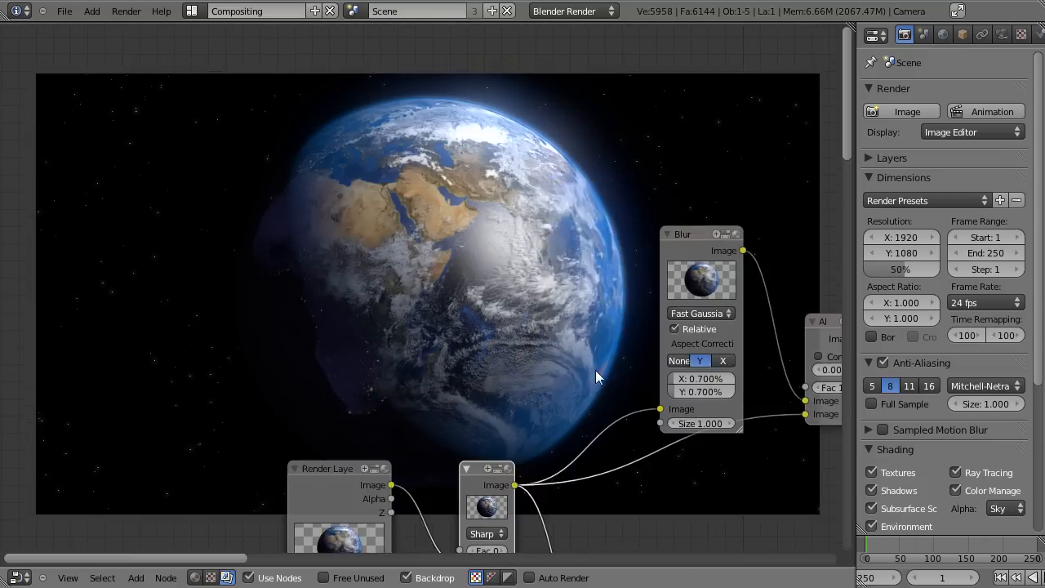
left_click(500, 549)
type("0")
key("Return")
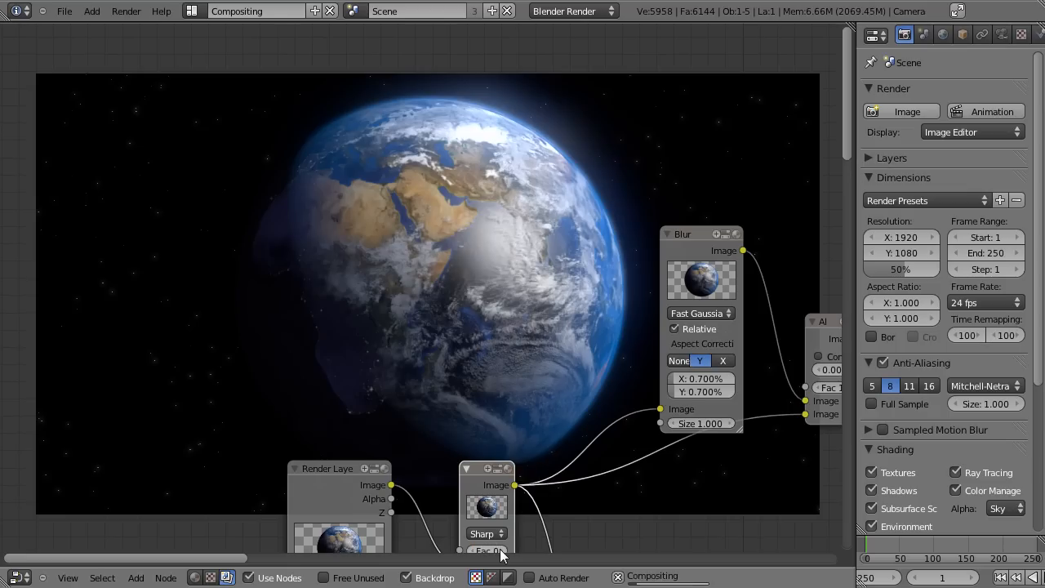
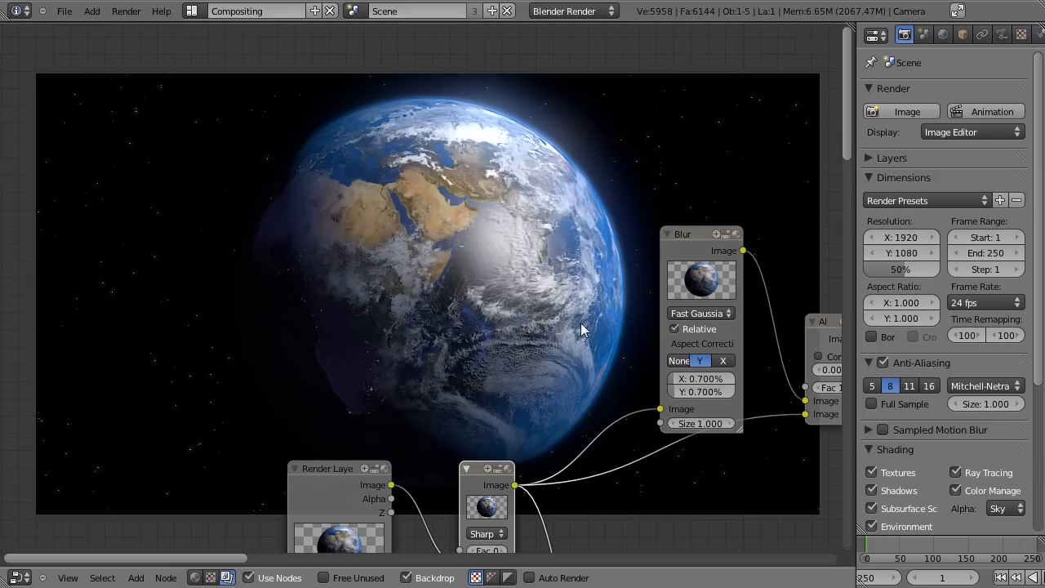
Return to the Default screen layout and save the project
key("ctrl+Right")
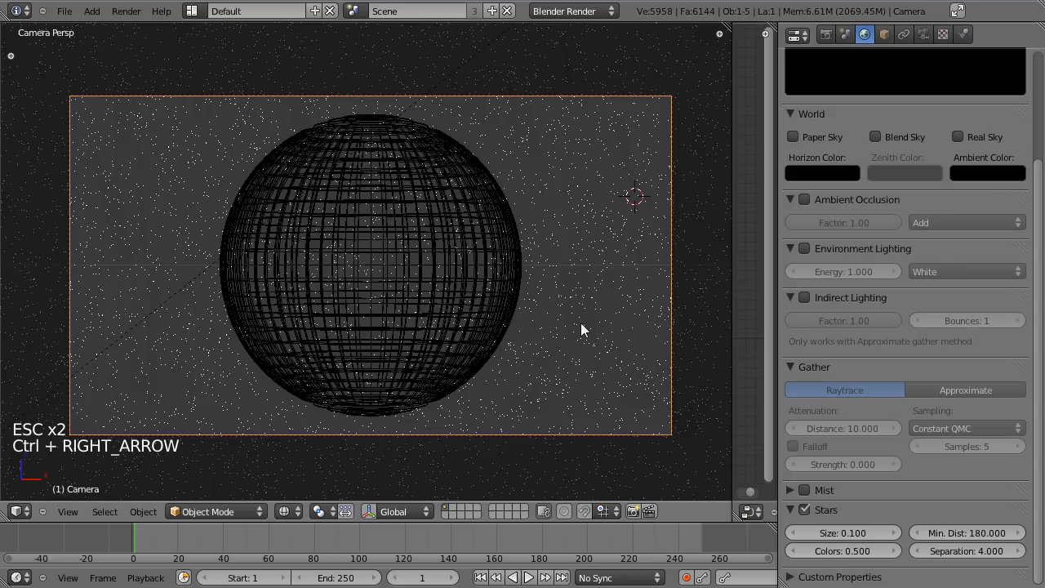
right_click(504, 250)
key("ctrl+s")
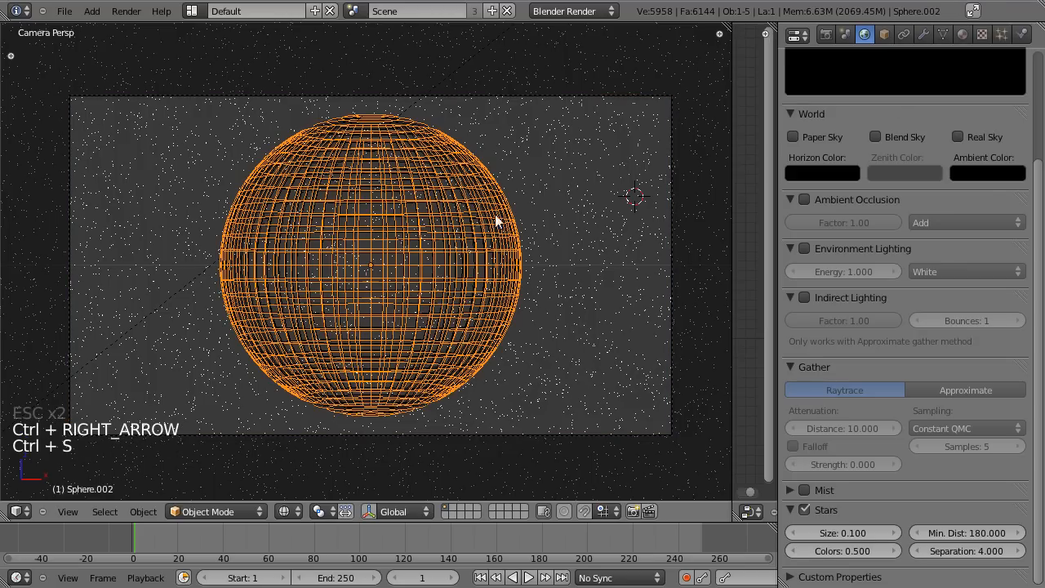
Select the Earth surface sphere, widen the node editor and select the Earth Day material node to show its settings
right_click(460, 233)
right_click(460, 232)
left_click(963, 34)
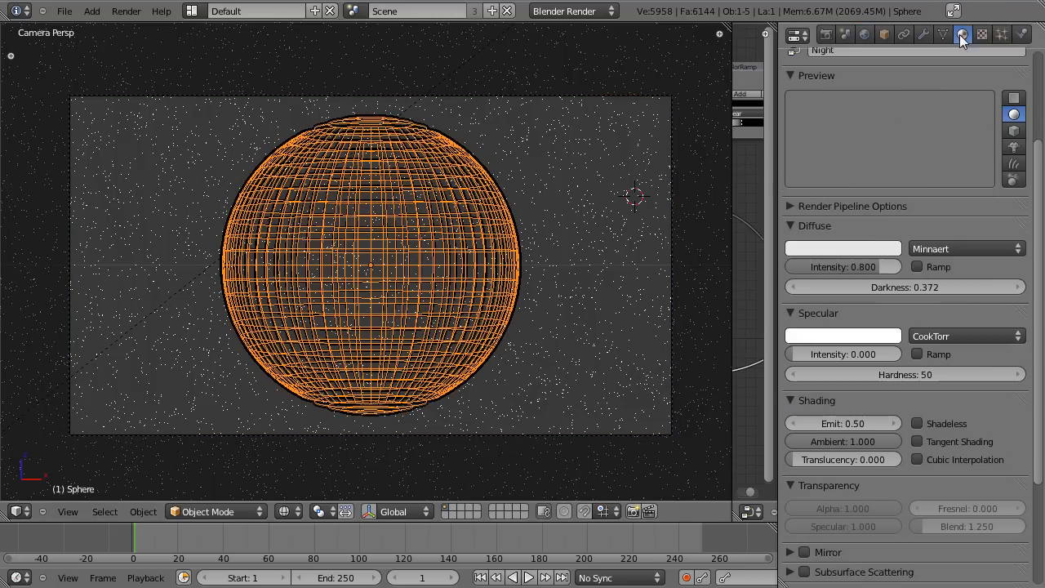
scroll(968, 150, "up", 3)
left_click_drag(734, 162, 454, 162)
right_click(551, 204)
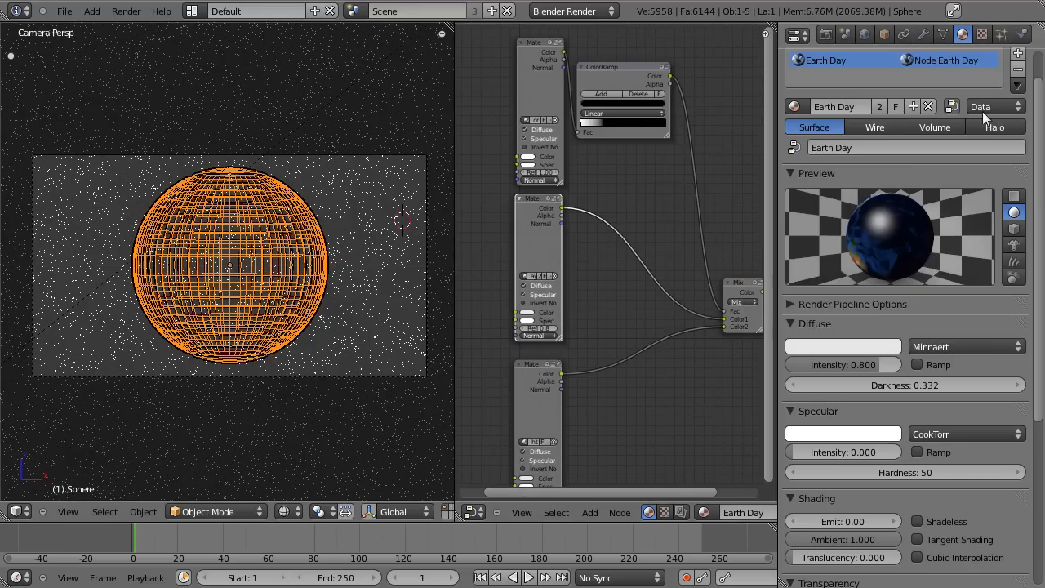
In the COL texture's image sampling, set the filter size to 0.1 and enable Minimum Filter Size
left_click(982, 33)
left_click(815, 119)
scroll(914, 441, "down", 9)
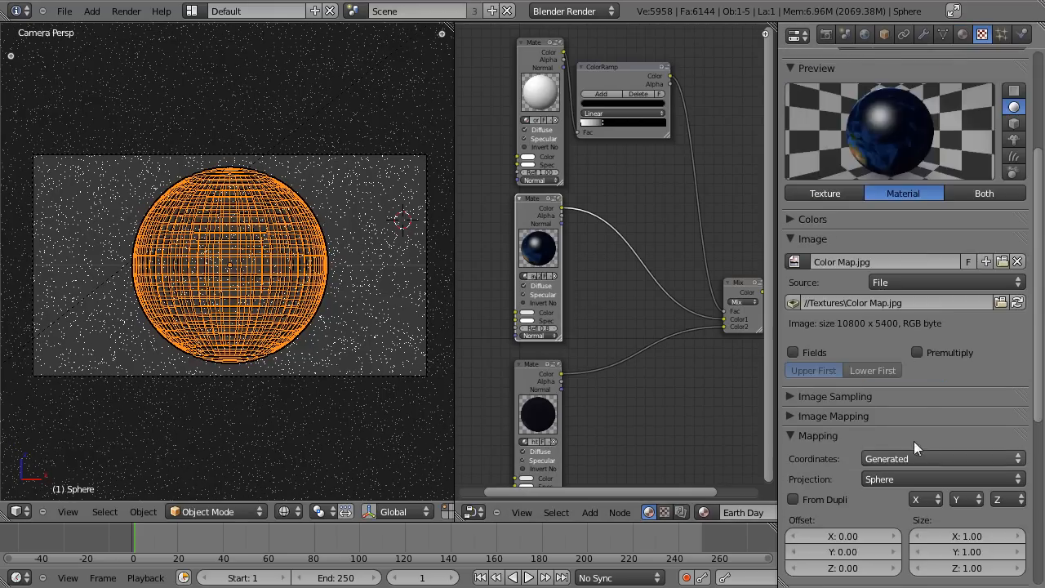
left_click(802, 260)
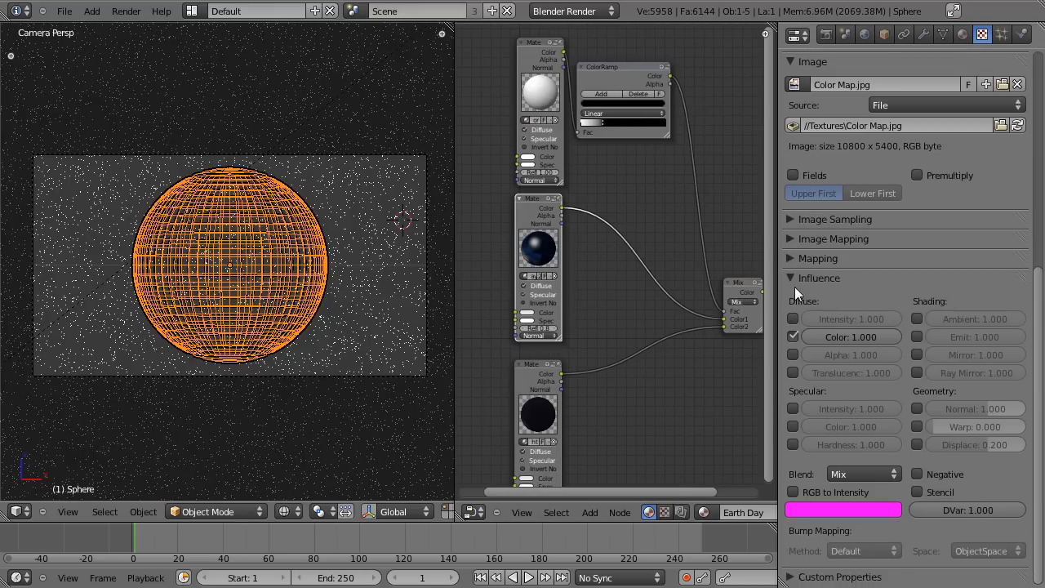
left_click(793, 224)
left_click(792, 224)
left_click(793, 223)
left_click(951, 379)
type("0.1")
key("Return")
left_click(937, 401)
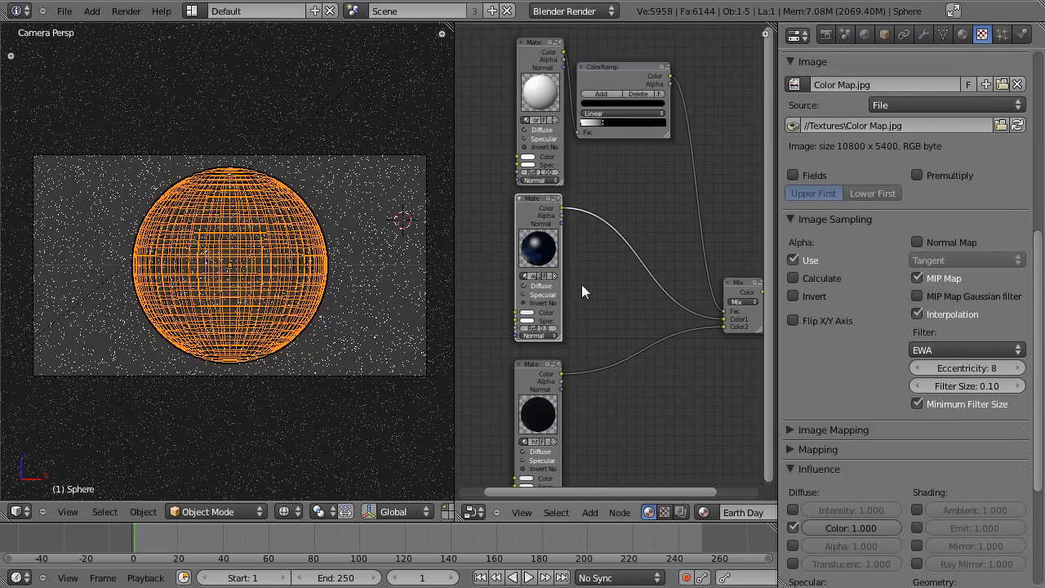
Set the BUMP texture's image sampling filter size to 0.10
scroll(888, 231, "up", 10)
left_click(841, 86)
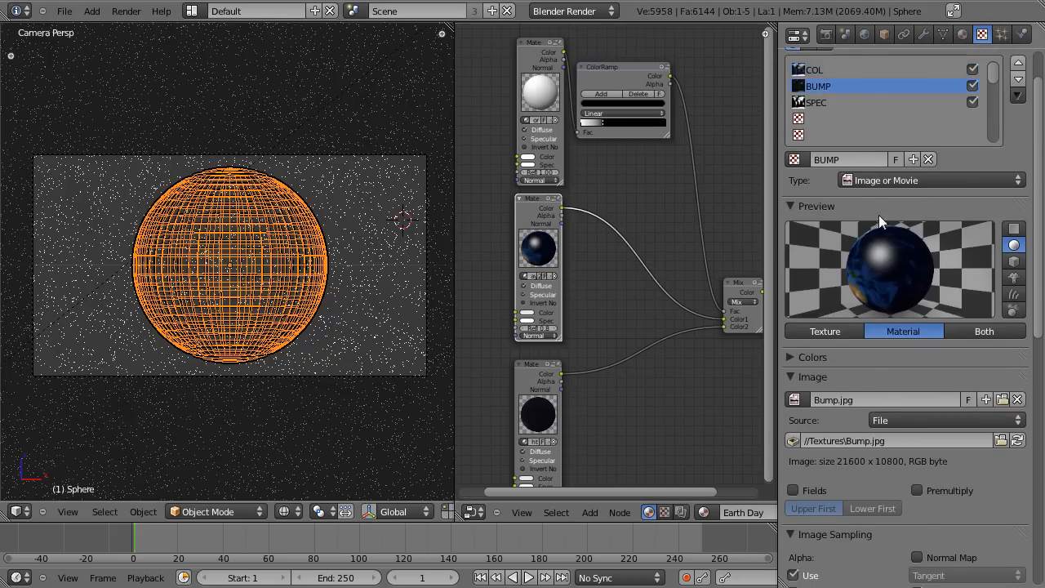
scroll(915, 327, "down", 9)
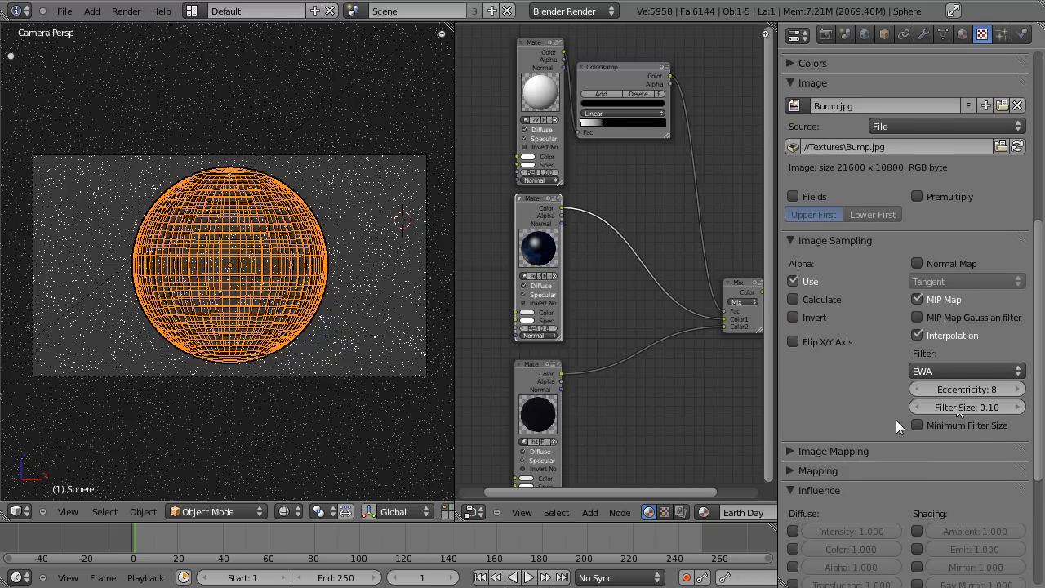
For the SPEC texture, set the image sampling filter size to 0.10 and enable Minimum Filter Size
scroll(914, 250, "up", 9)
left_click(838, 98)
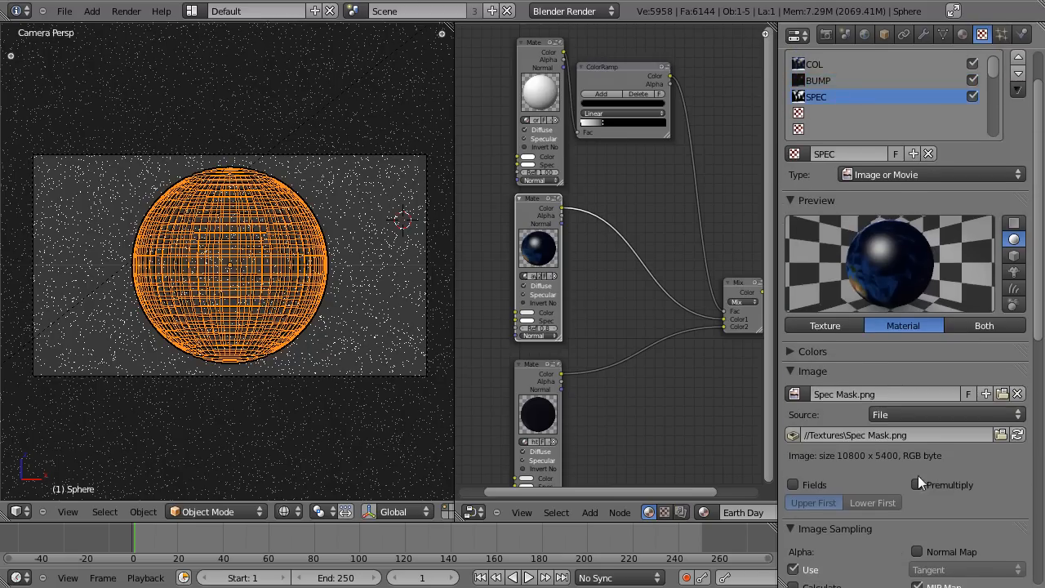
scroll(918, 475, "down", 9)
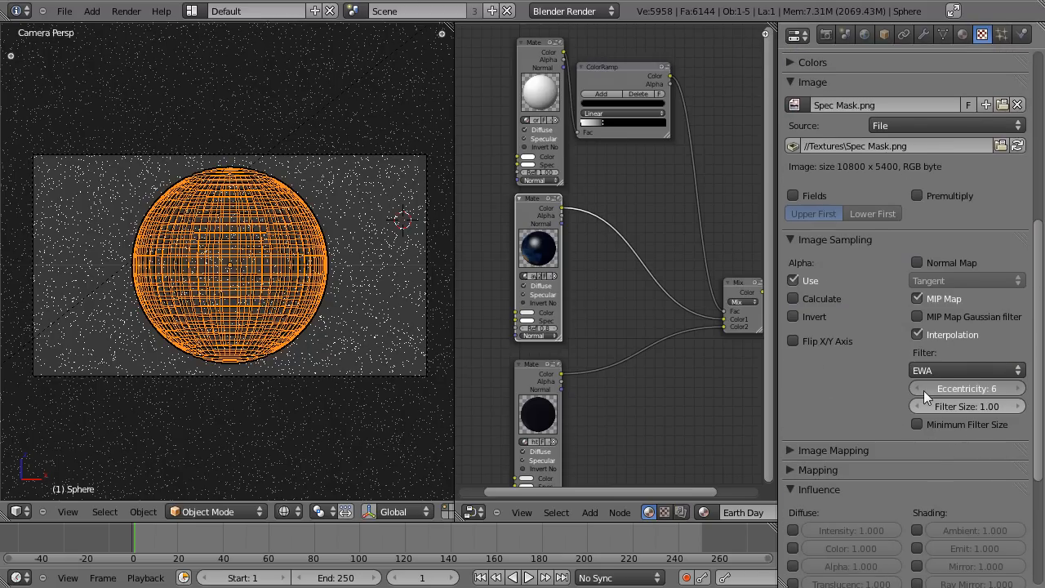
left_click_drag(961, 390, 702, 409)
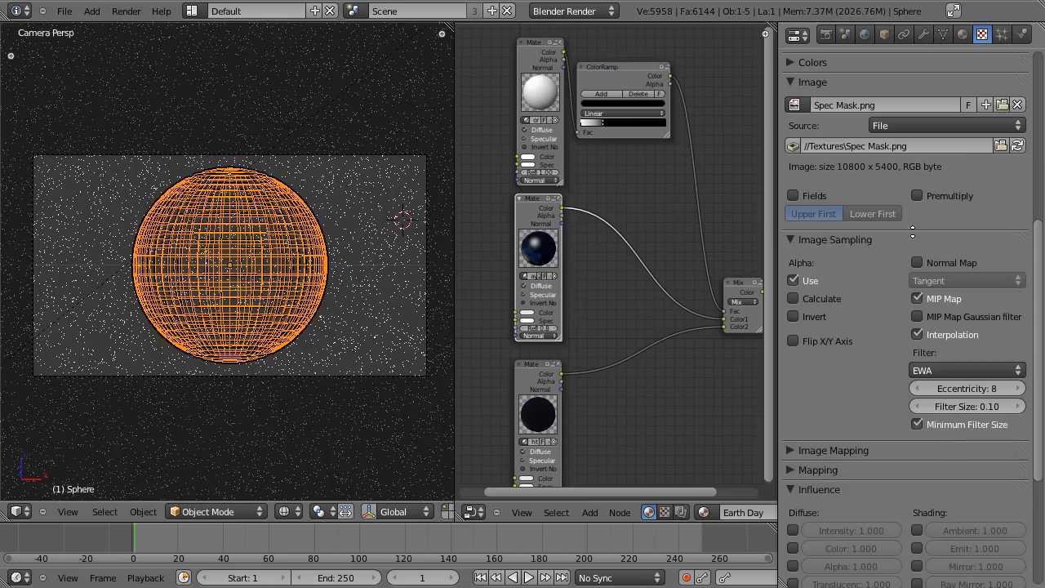
Select the Night material node and give its Night Lights texture a filter size of 0.10 with Minimum Filter Size enabled
scroll(834, 189, "up", 11)
left_click(553, 397)
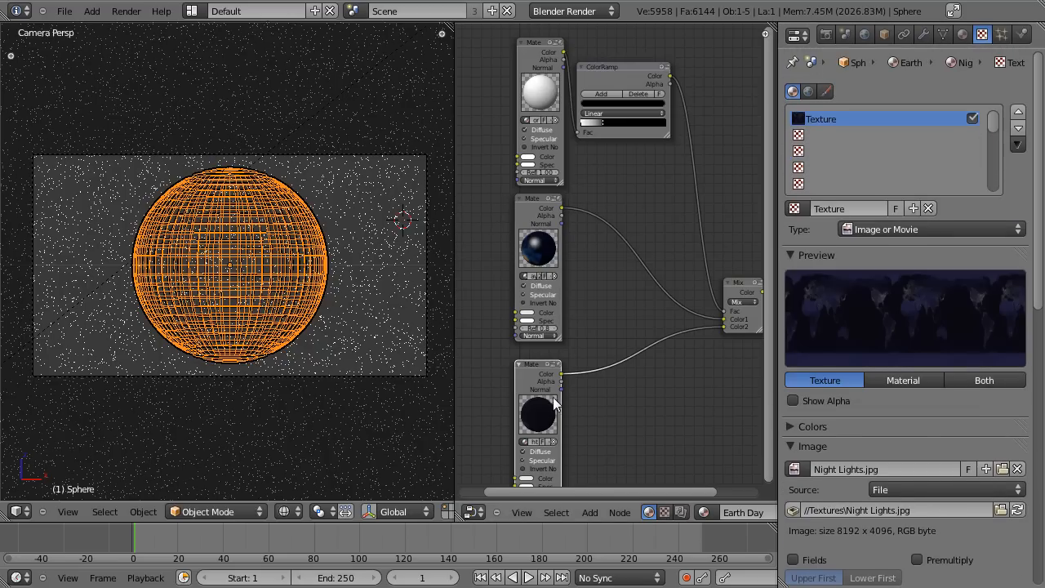
scroll(918, 412, "down", 9)
left_click(978, 464)
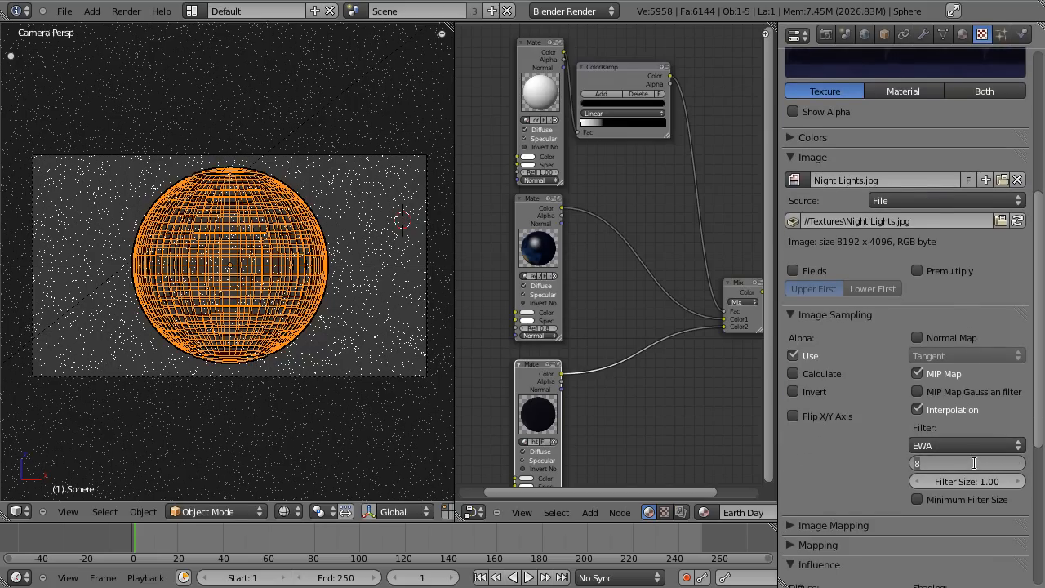
left_click(846, 464)
left_click_drag(972, 482, 800, 484)
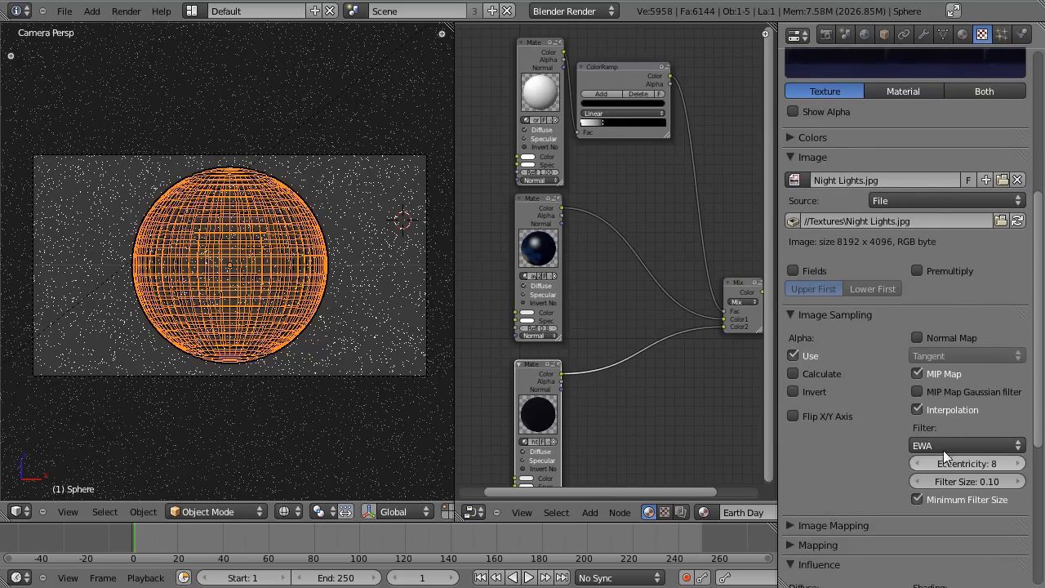
Select the cloud sphere, set its Clouds.png texture's filter size to 0.10 with Minimum Filter Size enabled, and save the project
scroll(943, 450, "up", 8)
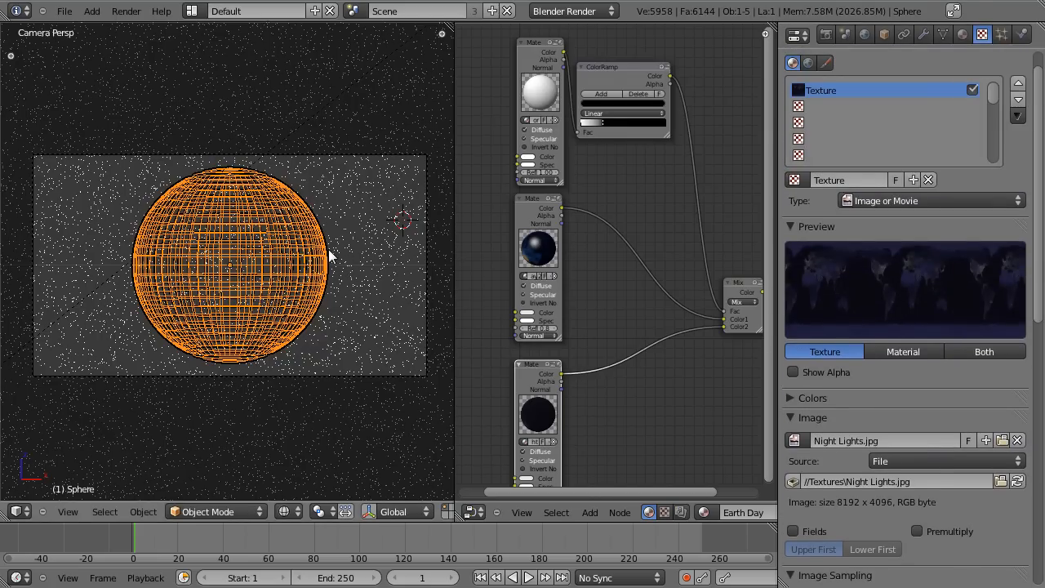
right_click(329, 250)
right_click(329, 250)
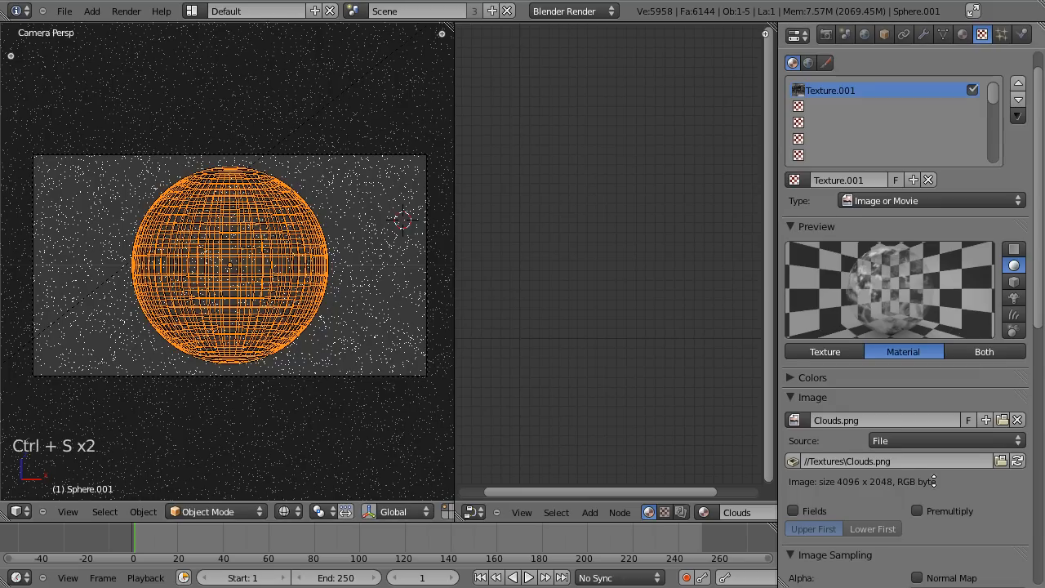
scroll(987, 80, "down", 2)
scroll(944, 372, "down", 3)
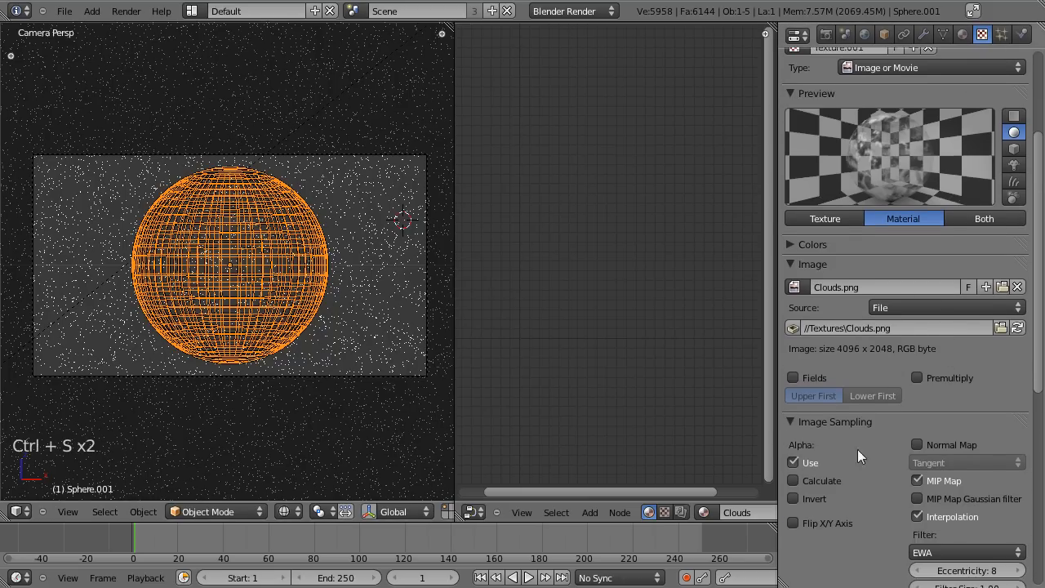
scroll(858, 449, "down", 3)
left_click(917, 515)
key("ctrl+s")
key("ctrl+s")
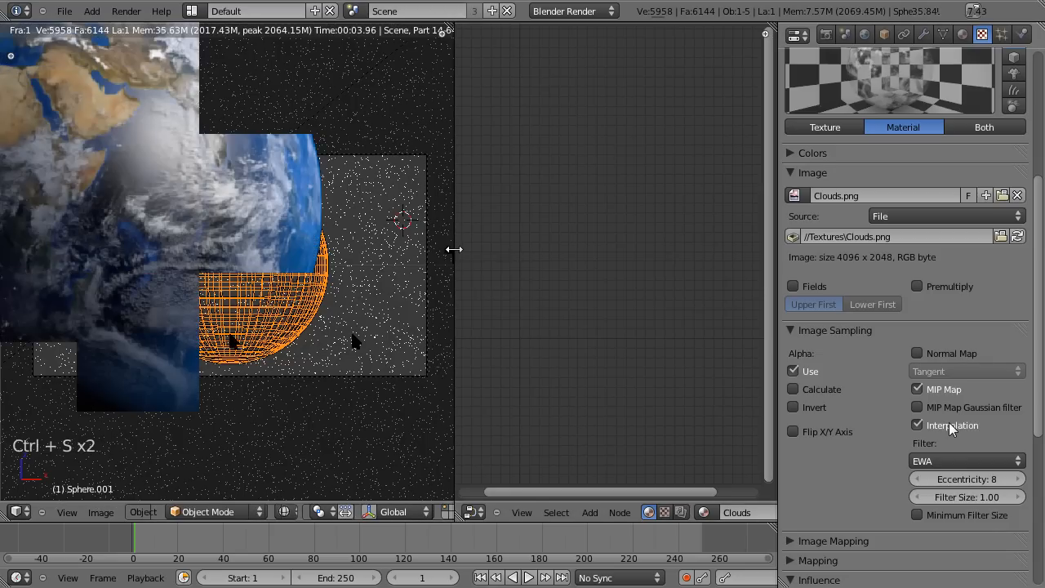
Enlarge the render view and inspect the sharpness of the newly rendered globe
left_click_drag(452, 249, 660, 285)
middle_click_drag(393, 256, 599, 303)
scroll(541, 260, "up", 1)
middle_click_drag(541, 261, 463, 262)
middle_click_drag(365, 170, 452, 252)
scroll(451, 252, "down", 3)
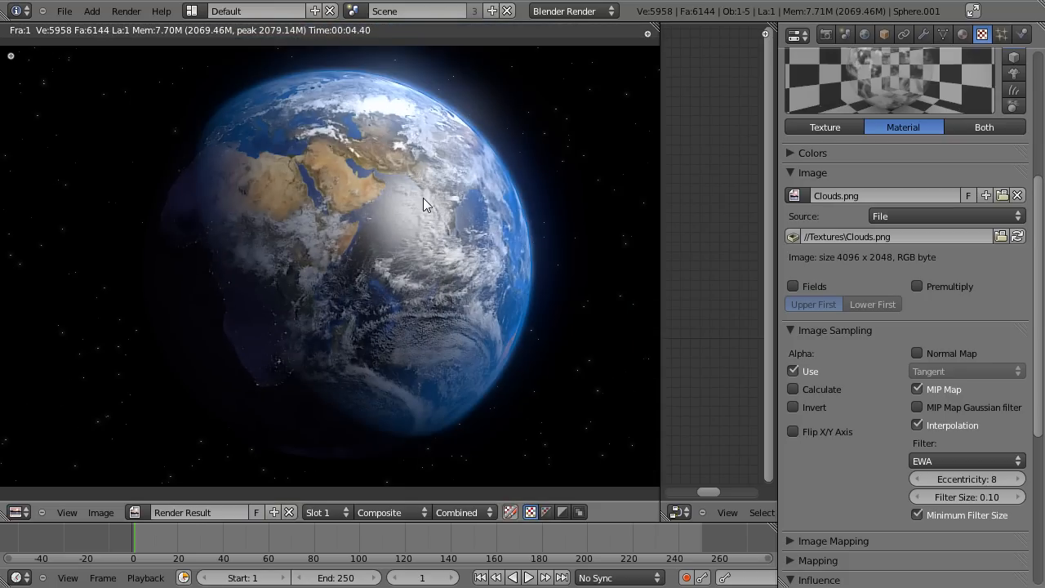
Set the render resolution to 1280 x 720 at 100% and render the image again
left_click(825, 33)
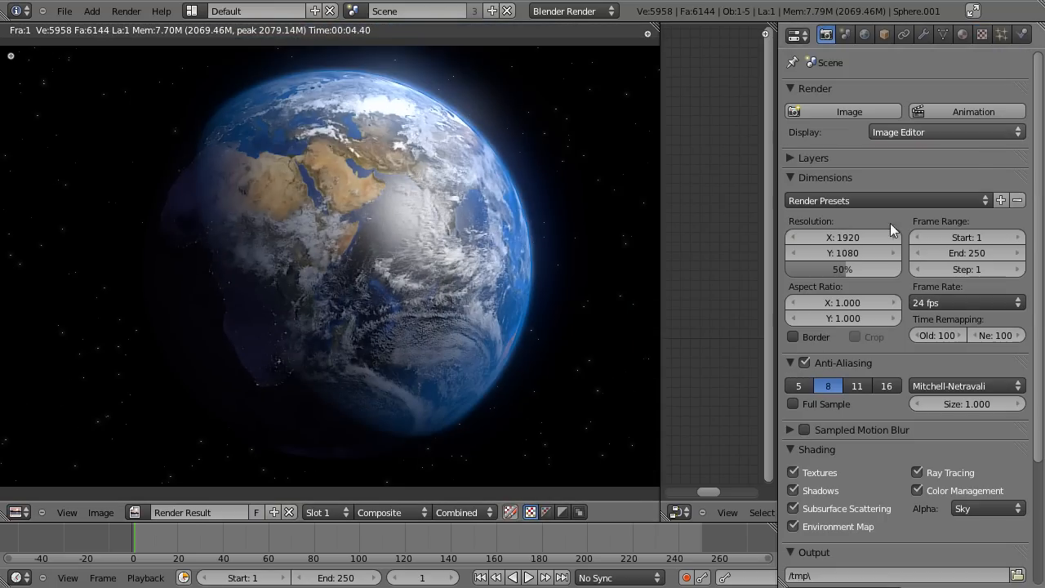
left_click(841, 244)
type("1280")
key("Tab")
type("720")
key("Return")
left_click_drag(843, 270, 899, 269)
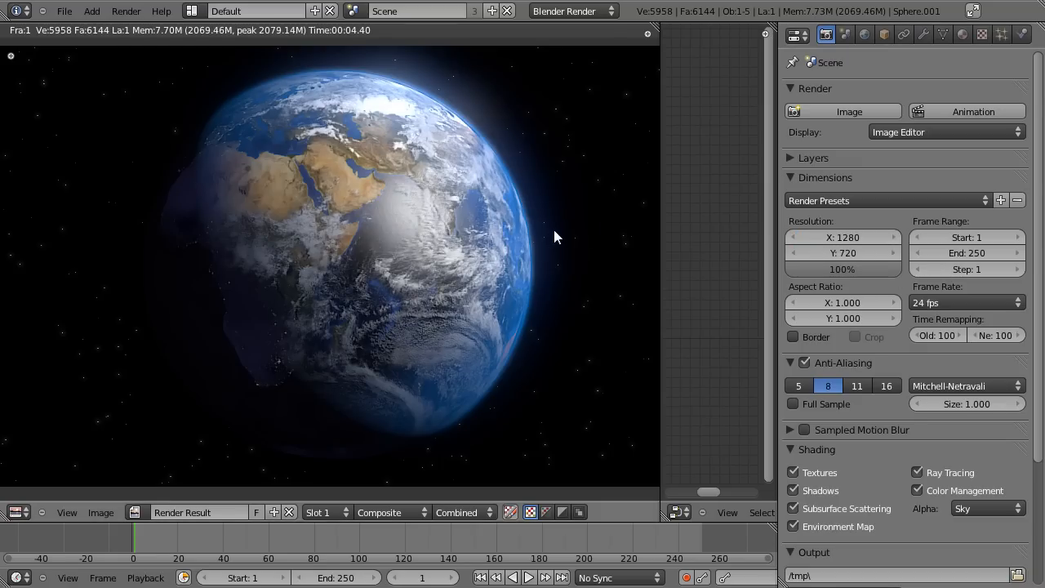
key("F12")
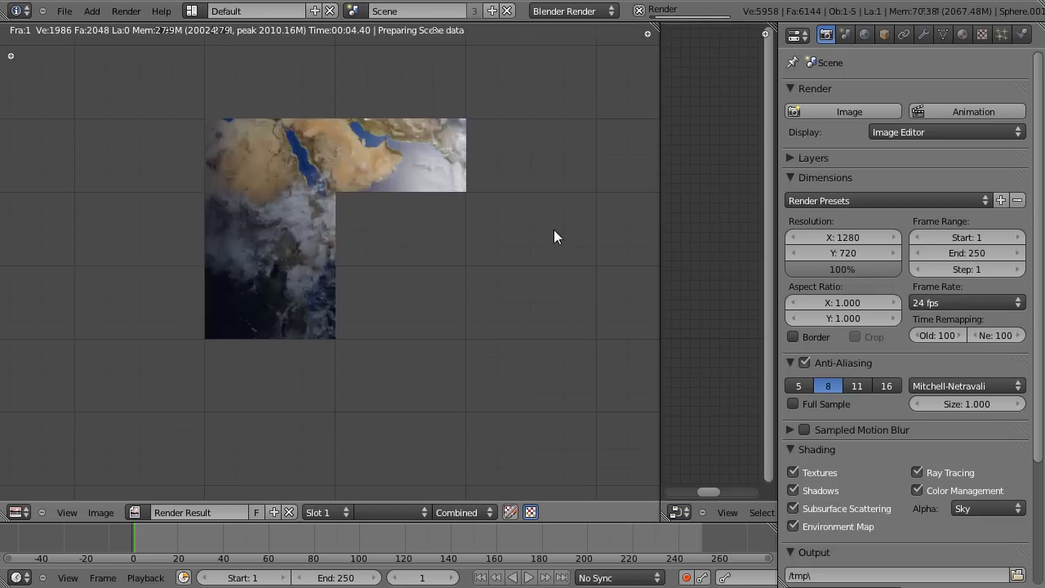